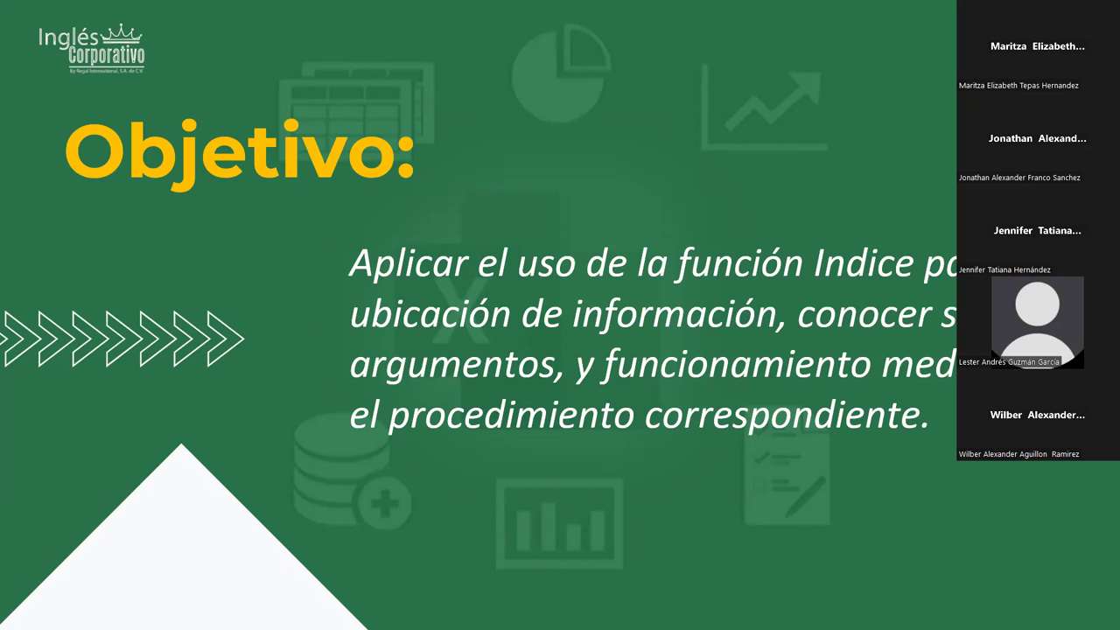
Leave the Objetivo slide and switch to the Excel workbook's BuscarH_01 sheet.
key(Left)
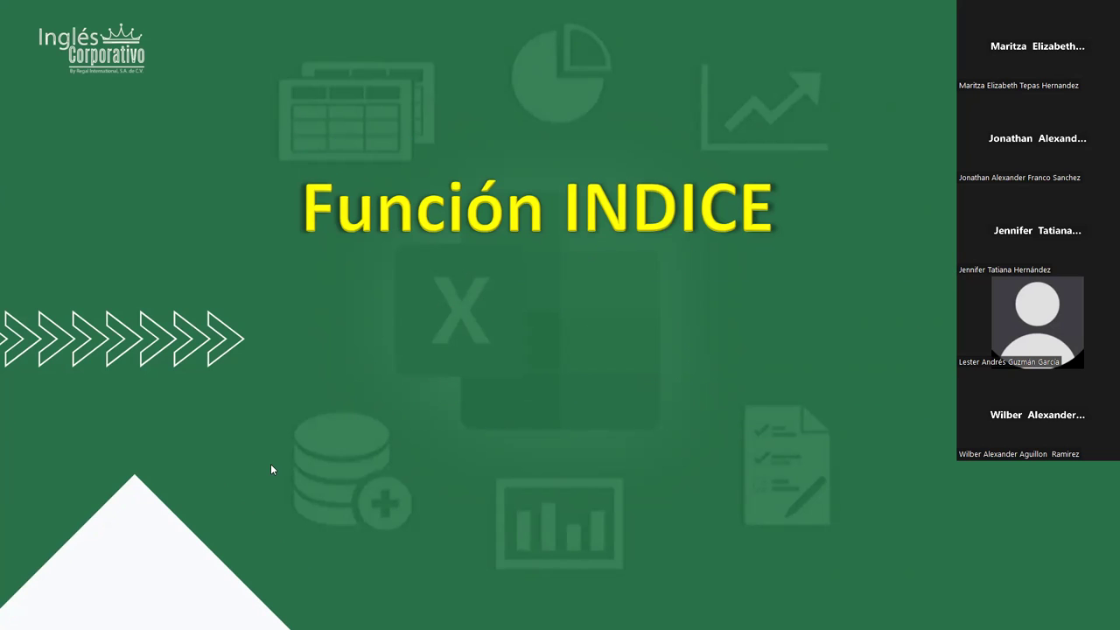
key(Right)
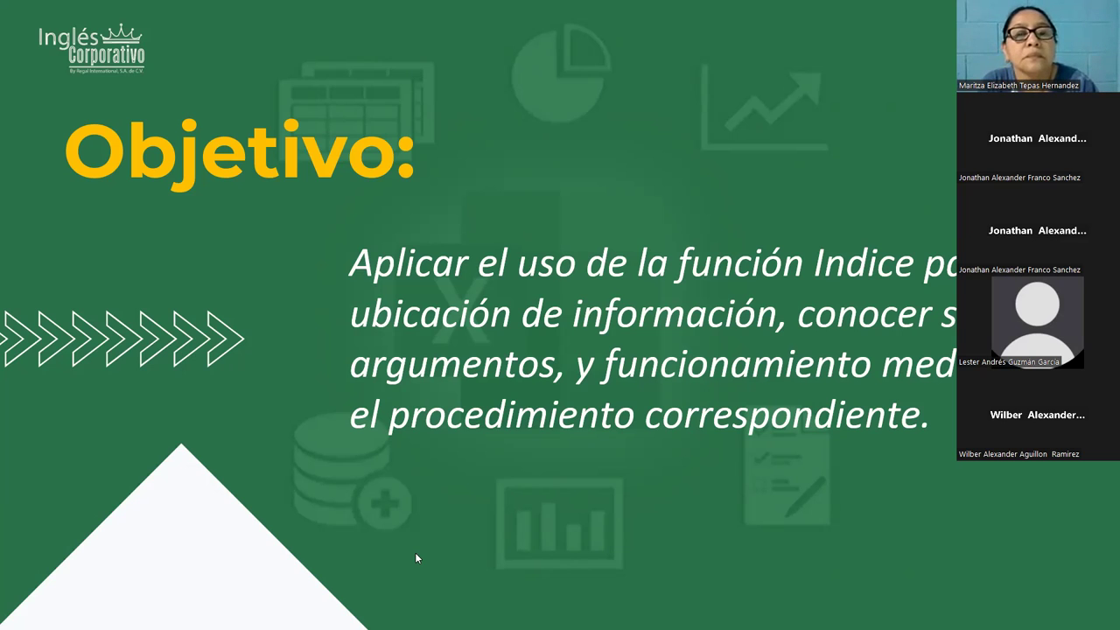
key(alt+Tab)
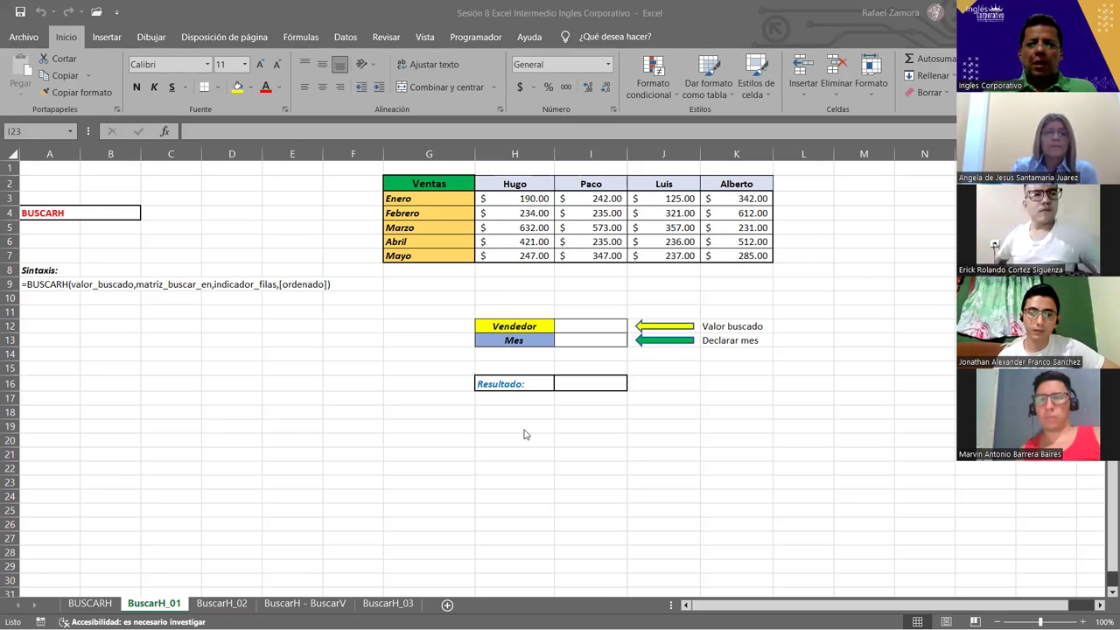
click(660, 524)
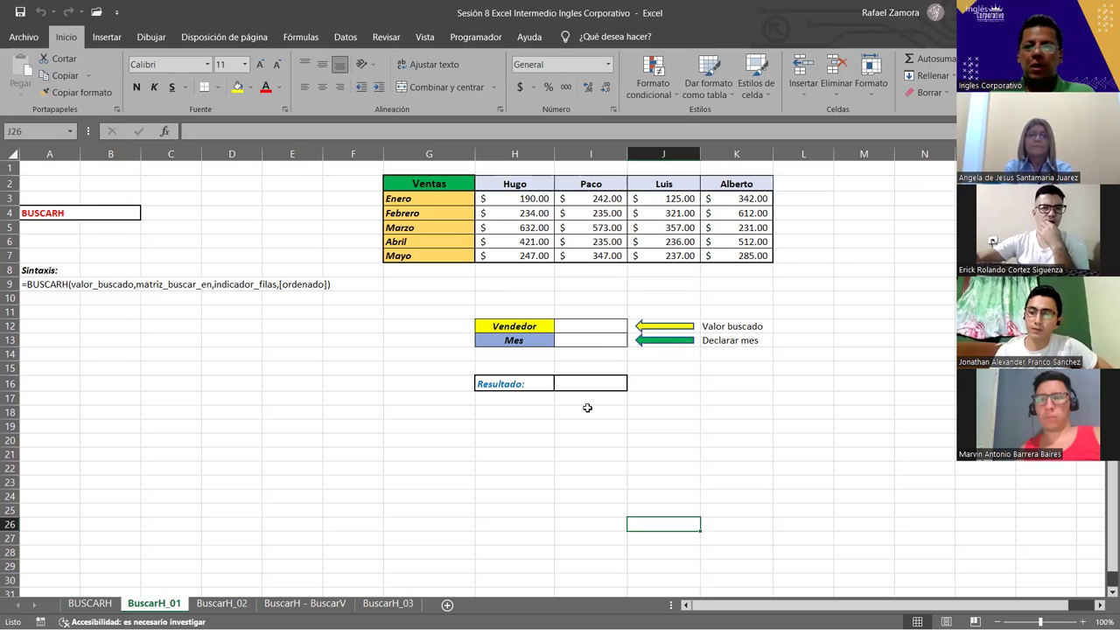
click(587, 408)
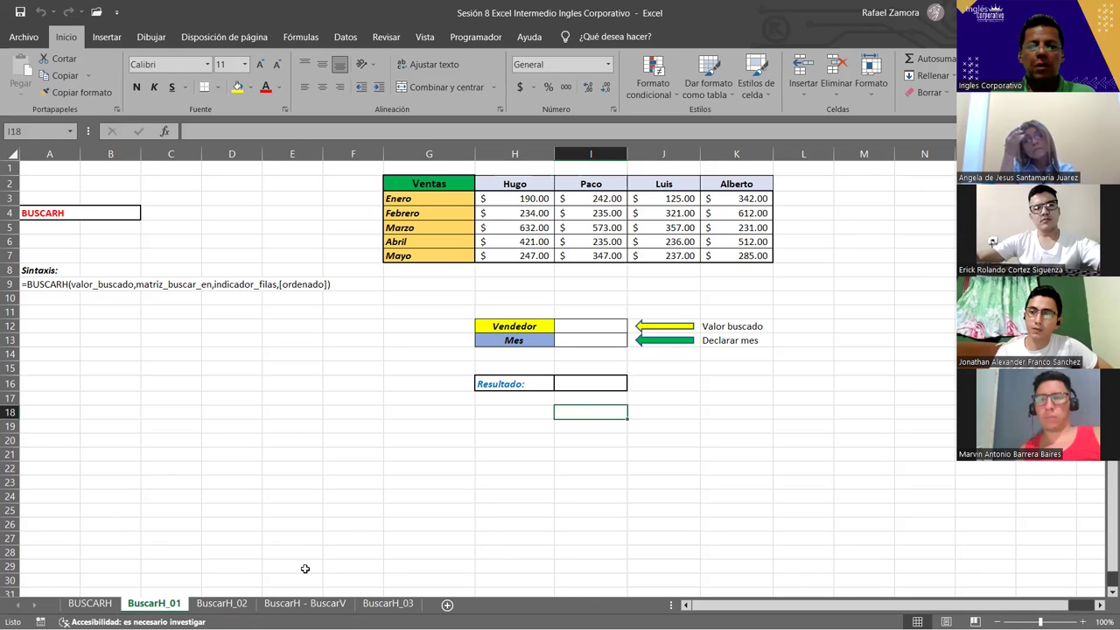
key(alt+Tab)
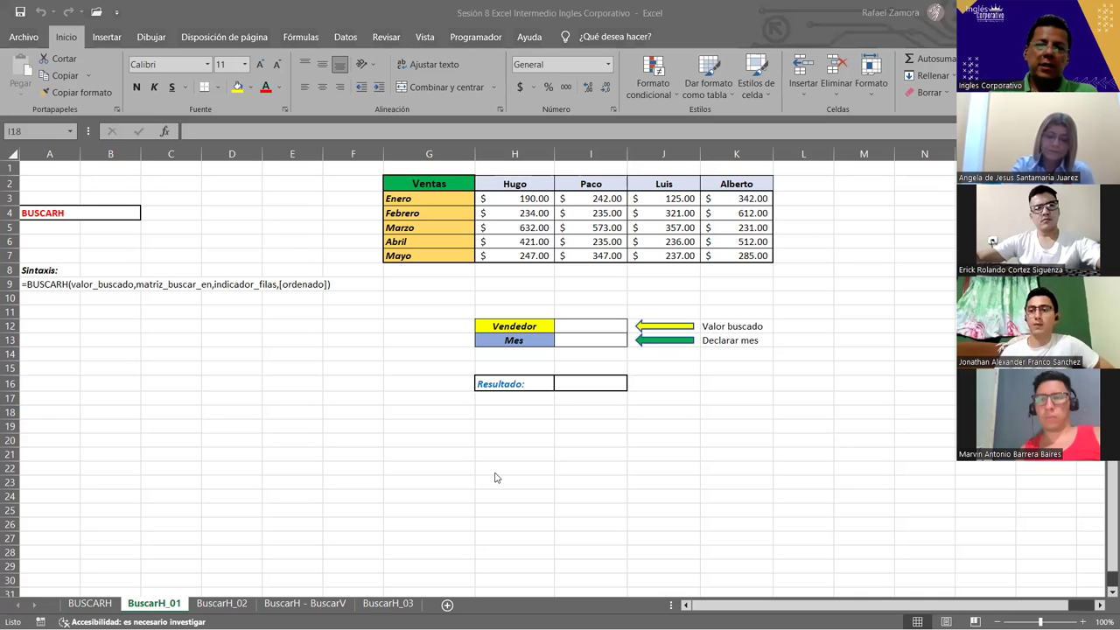
key(alt+Tab)
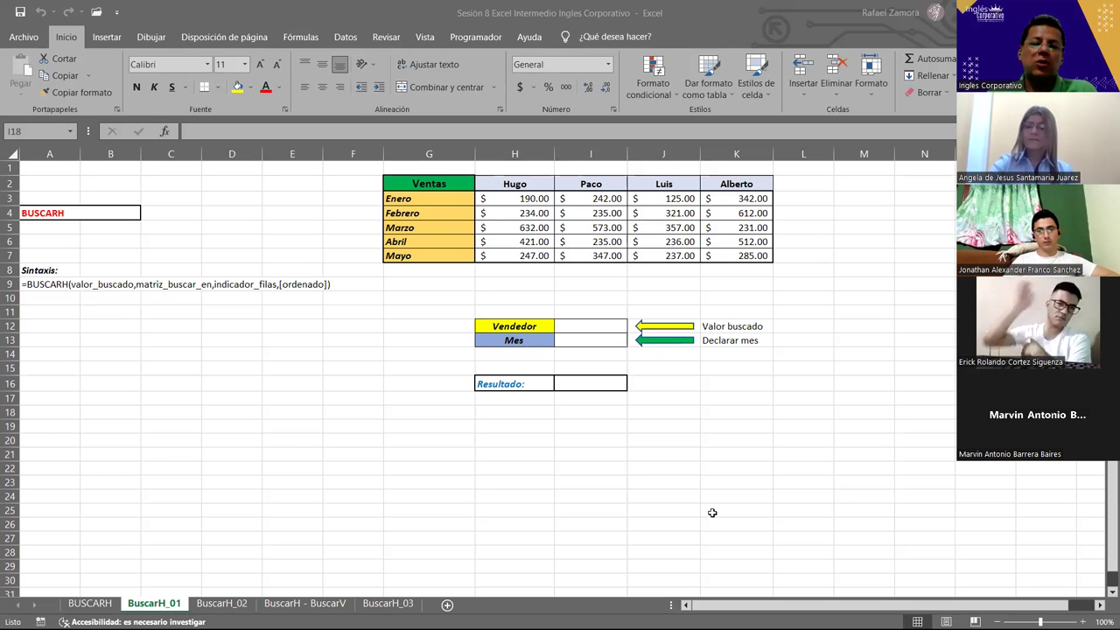
click(514, 538)
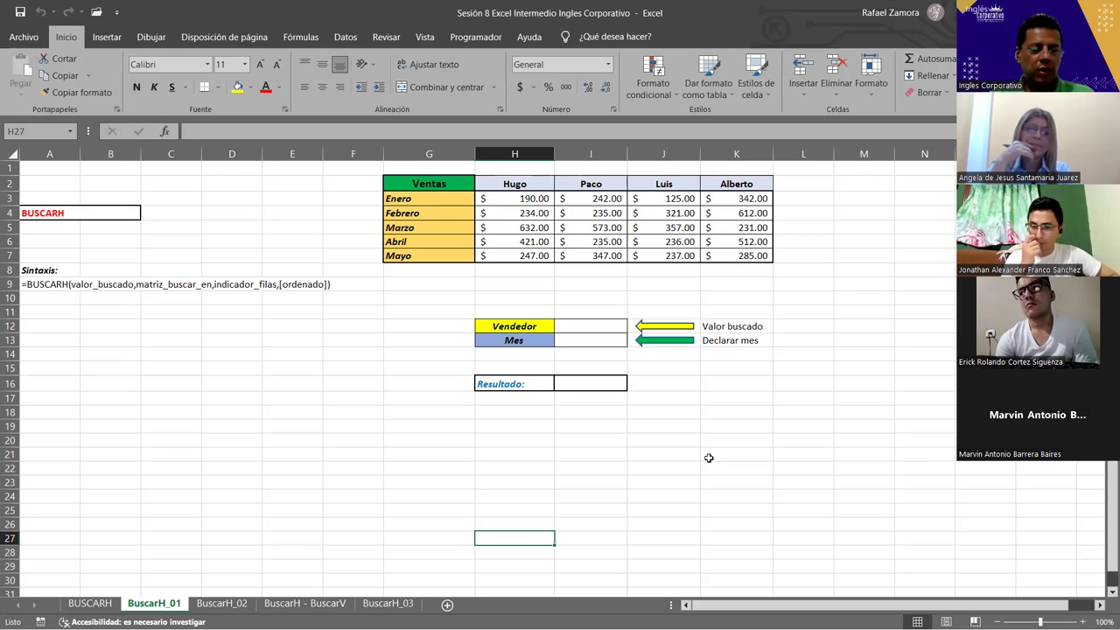
click(707, 351)
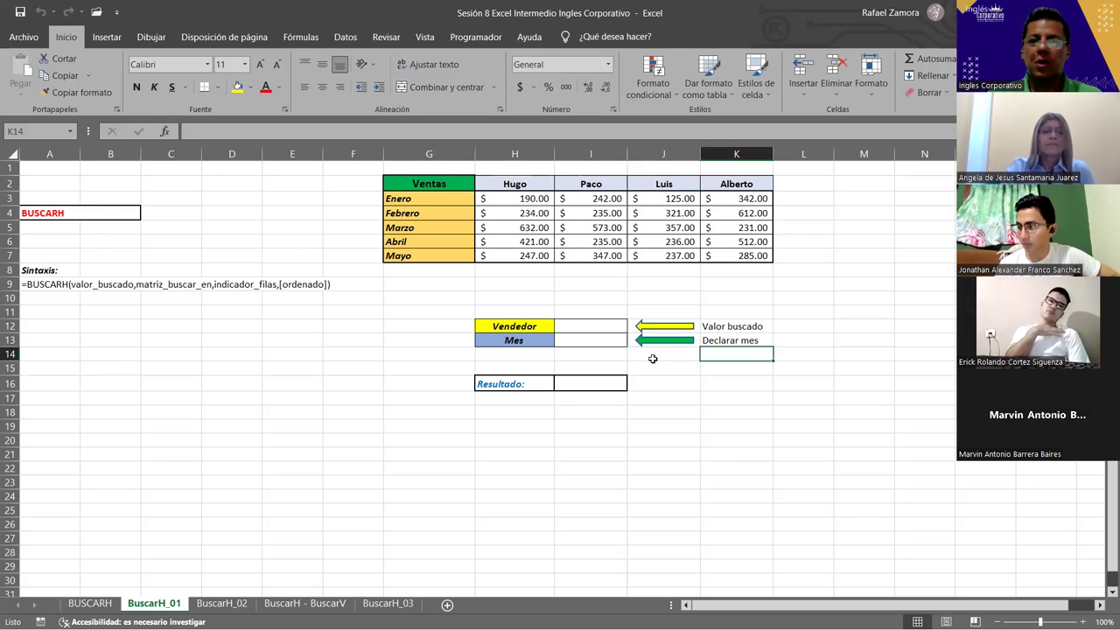
click(448, 411)
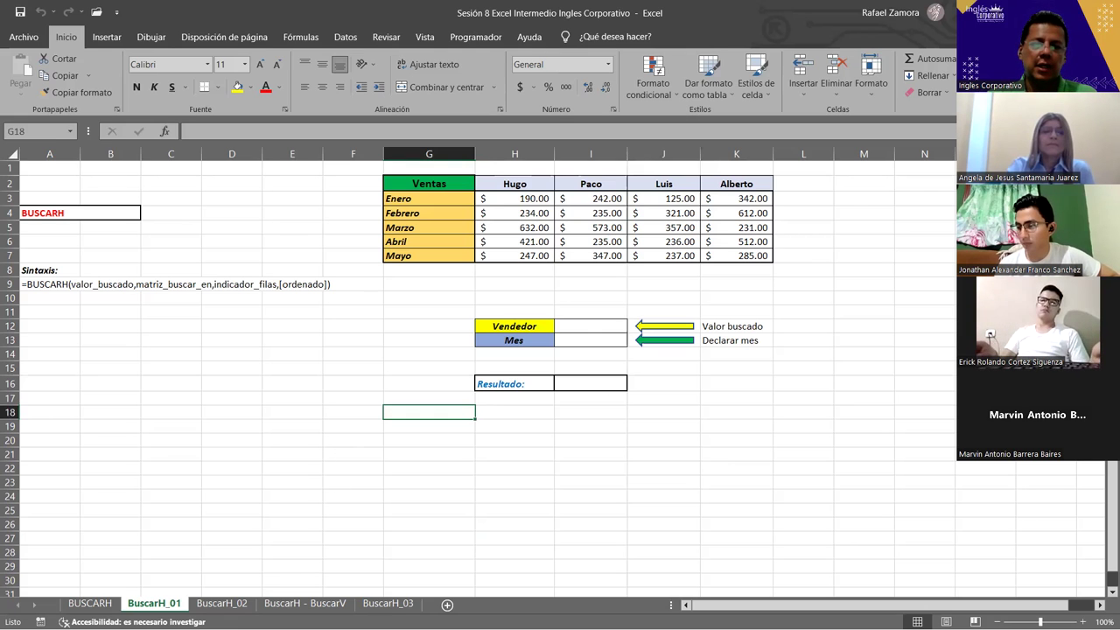
Go to the BuscarH_02 sheet and select the first answer cell E12.
key(ctrl+Page_Down)
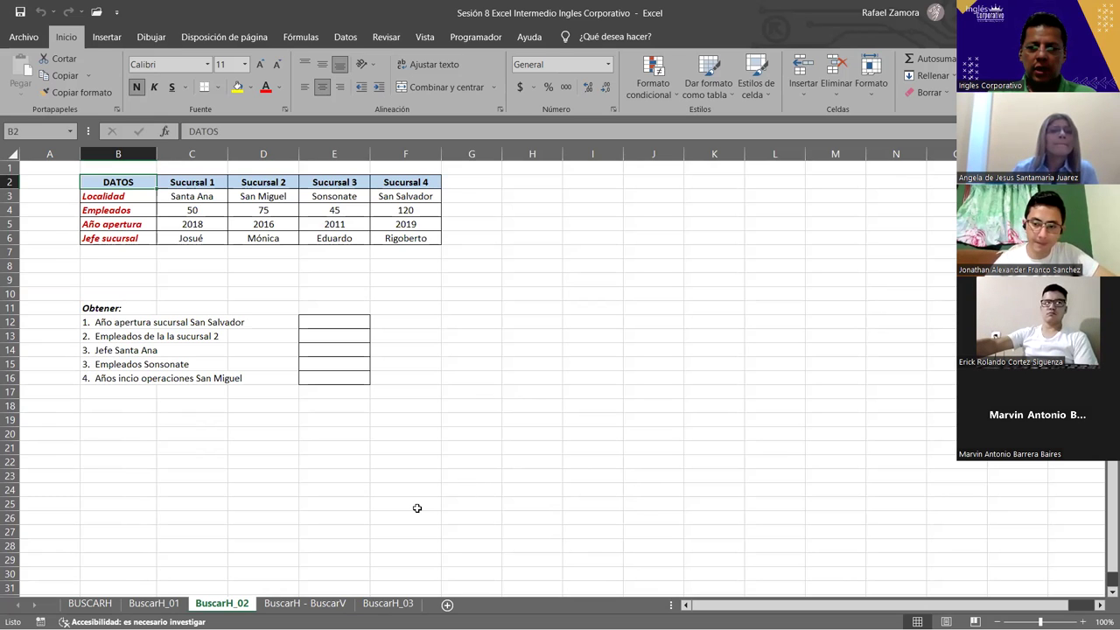
click(677, 249)
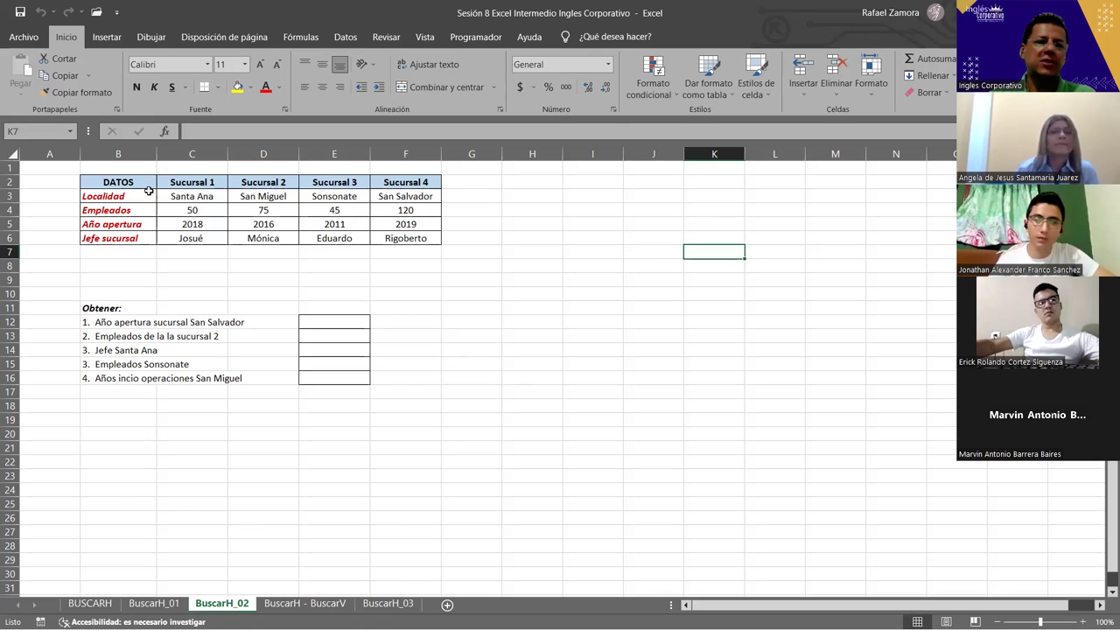
click(331, 329)
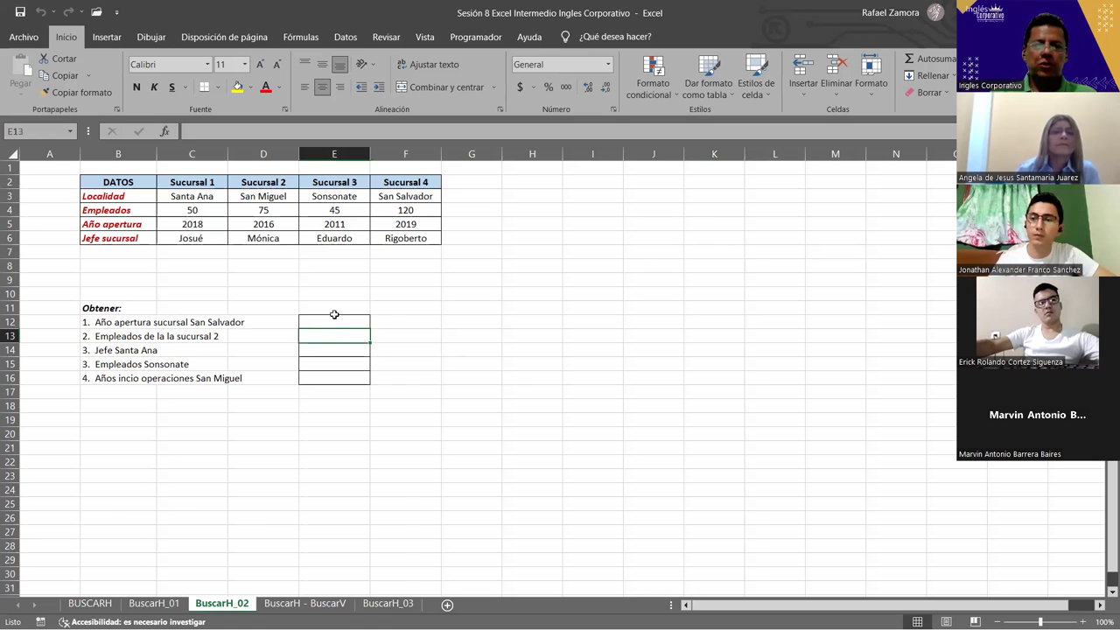
click(329, 314)
key(Left)
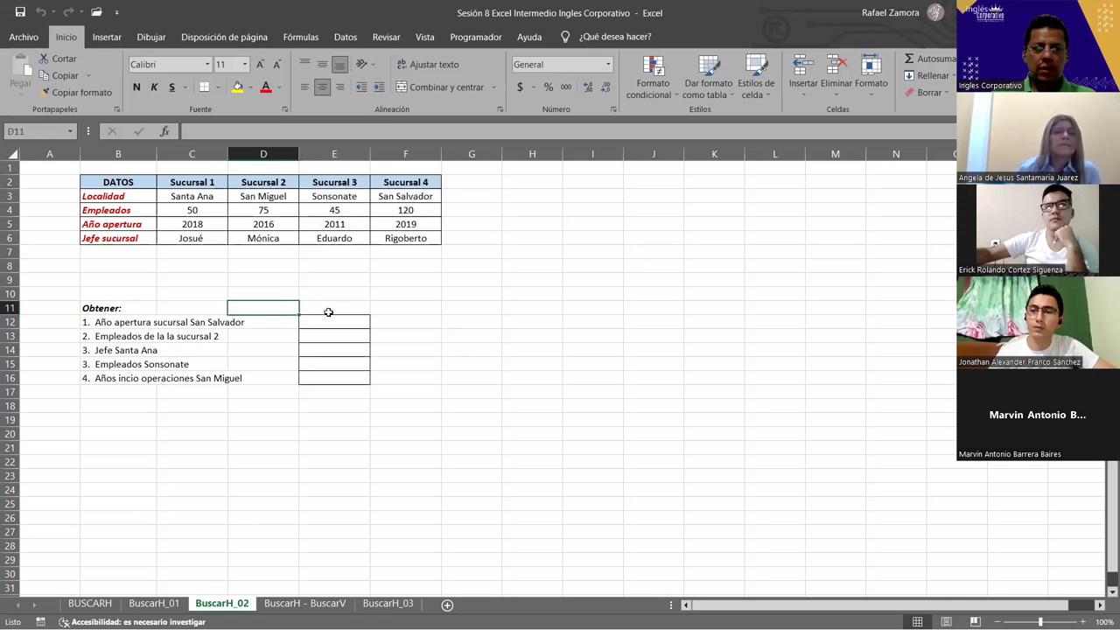
click(328, 312)
click(329, 316)
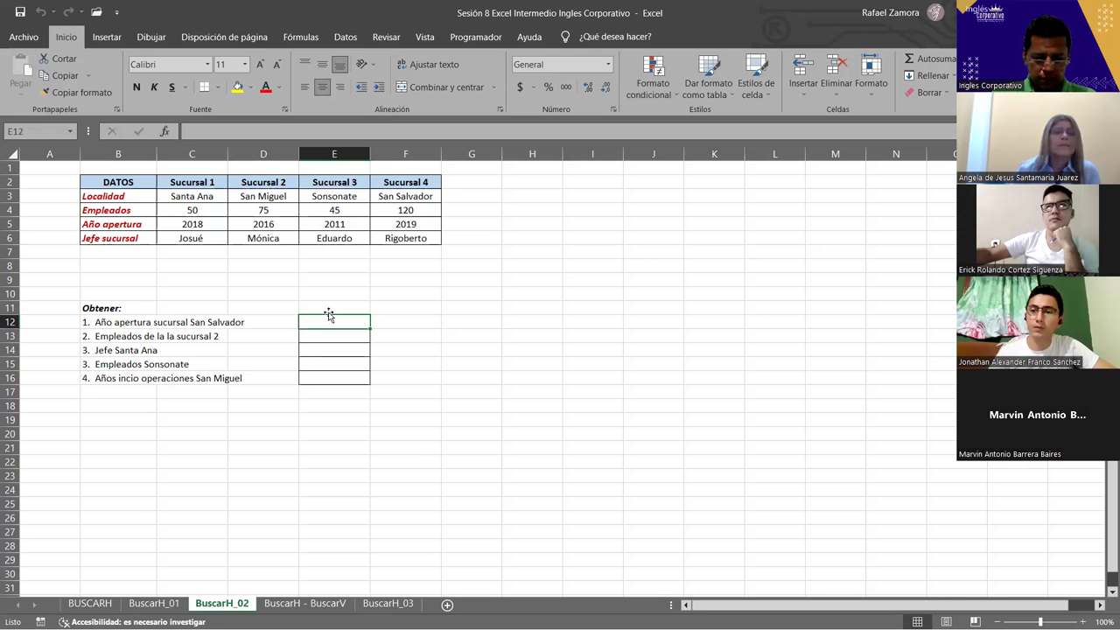
text(=b)
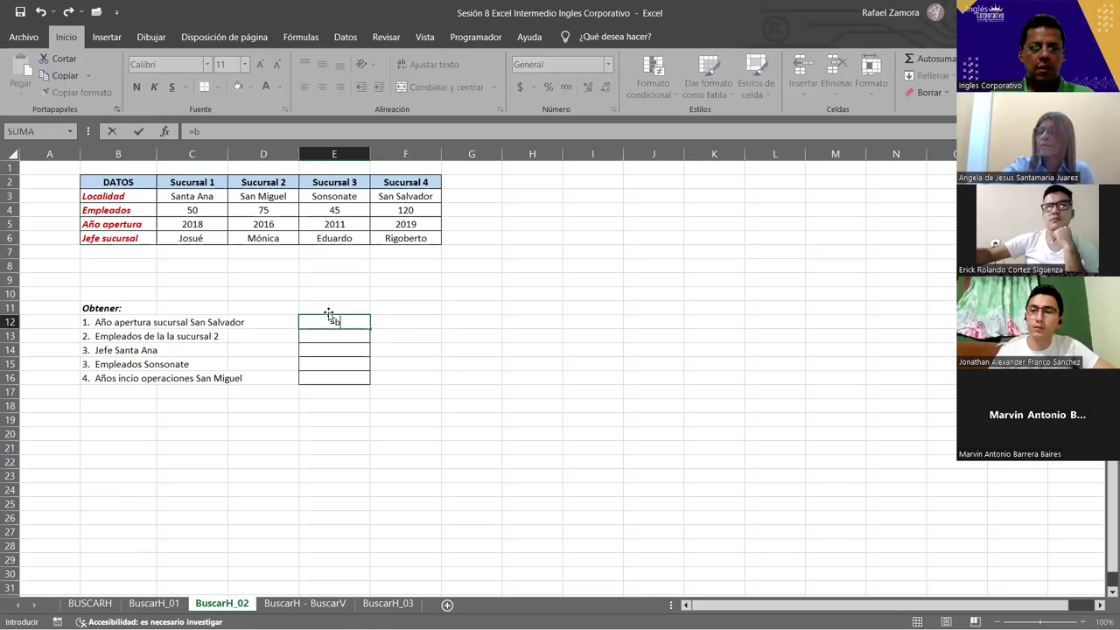
key(Tab)
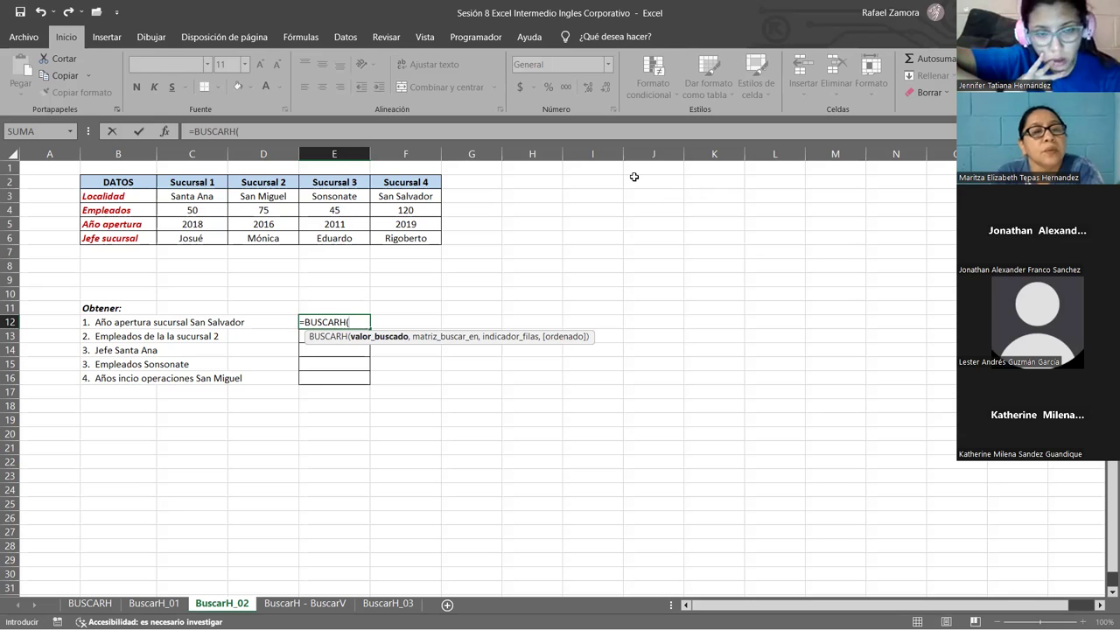
key(Escape)
drag(125, 179, 427, 240)
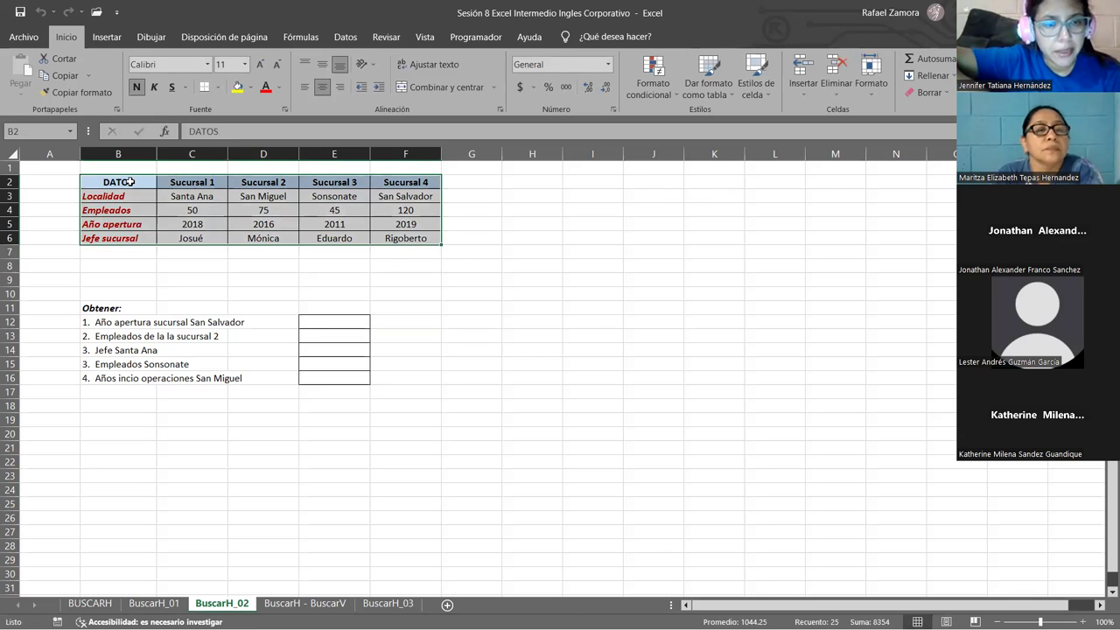
drag(127, 181, 139, 236)
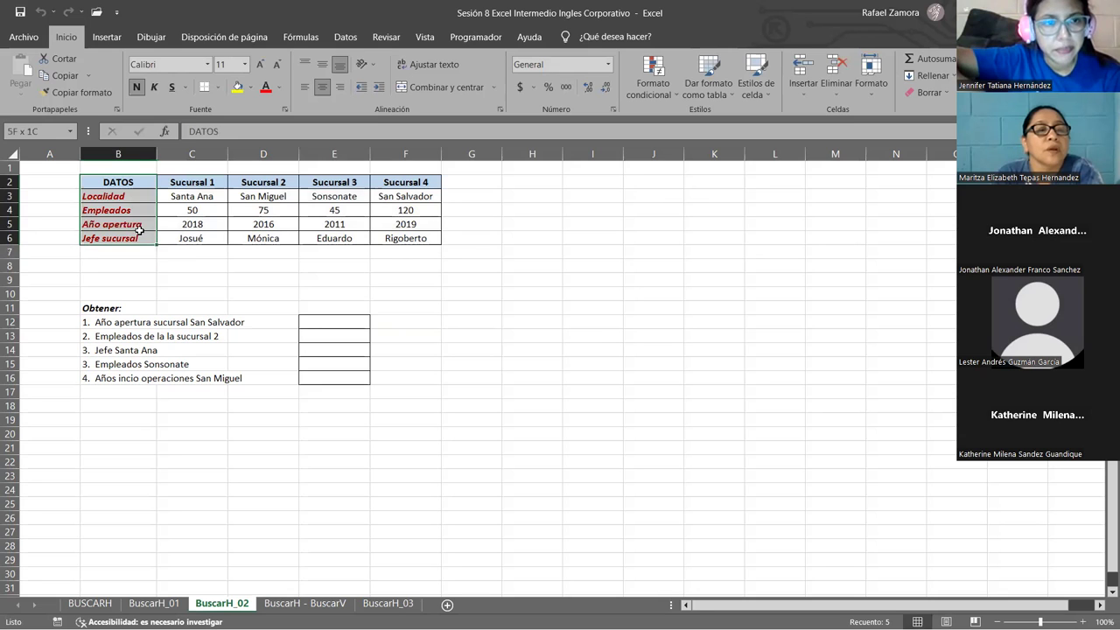
click(125, 210)
click(129, 224)
click(133, 237)
mouse_move(189, 184)
mouse_down()
mouse_move(441, 225)
mouse_move(440, 238)
mouse_up()
click(320, 321)
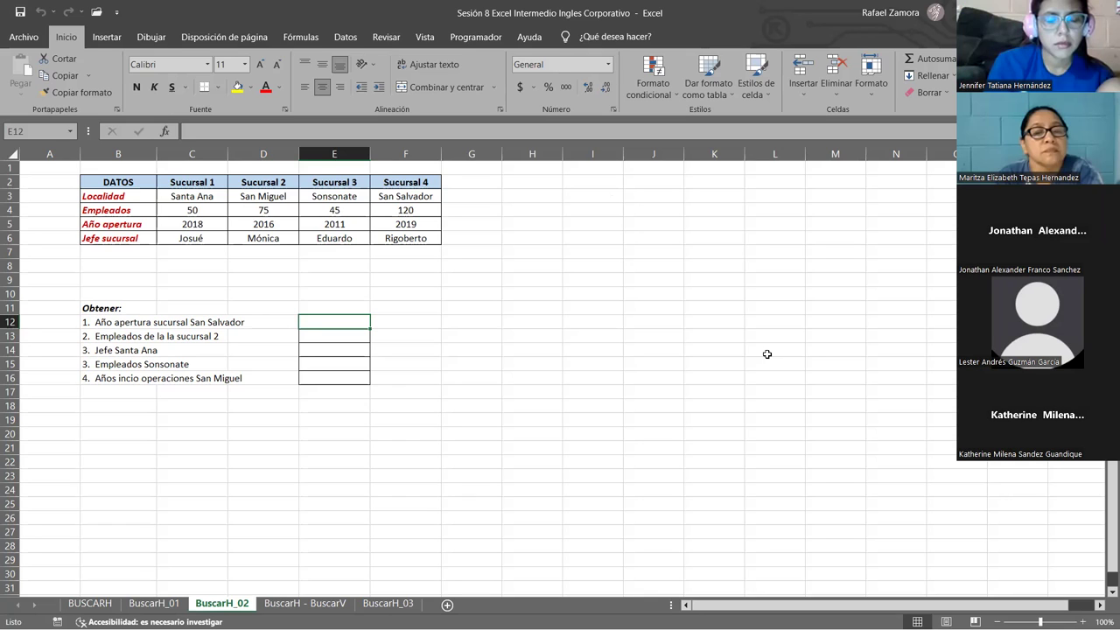
Select answer cell E12 beside the first Obtener question on BuscarH_02.
drag(335, 356, 331, 341)
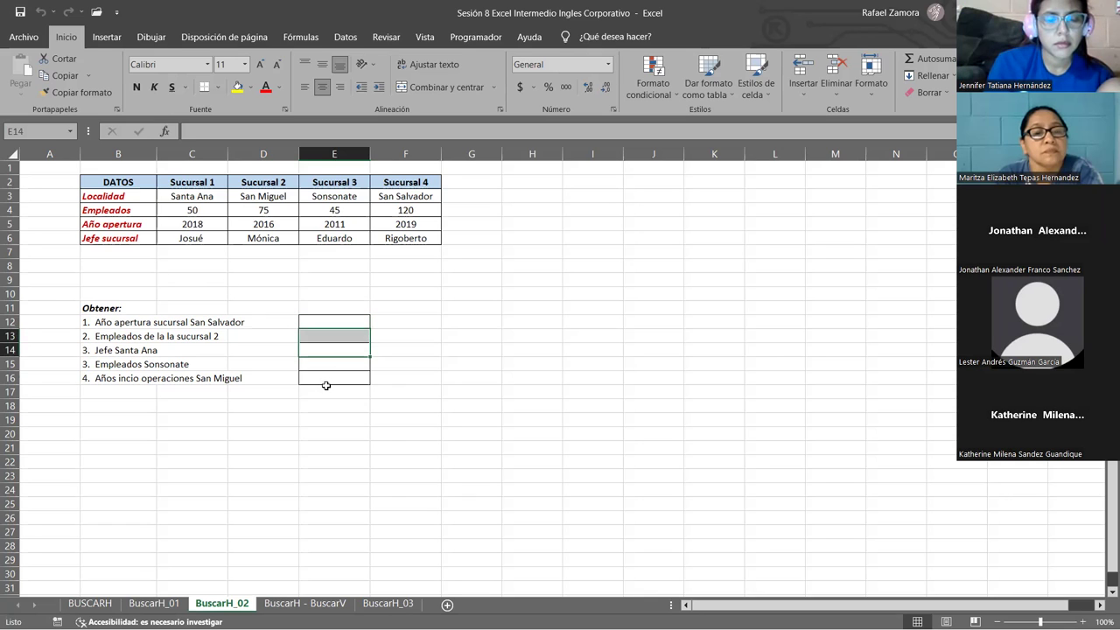
click(332, 332)
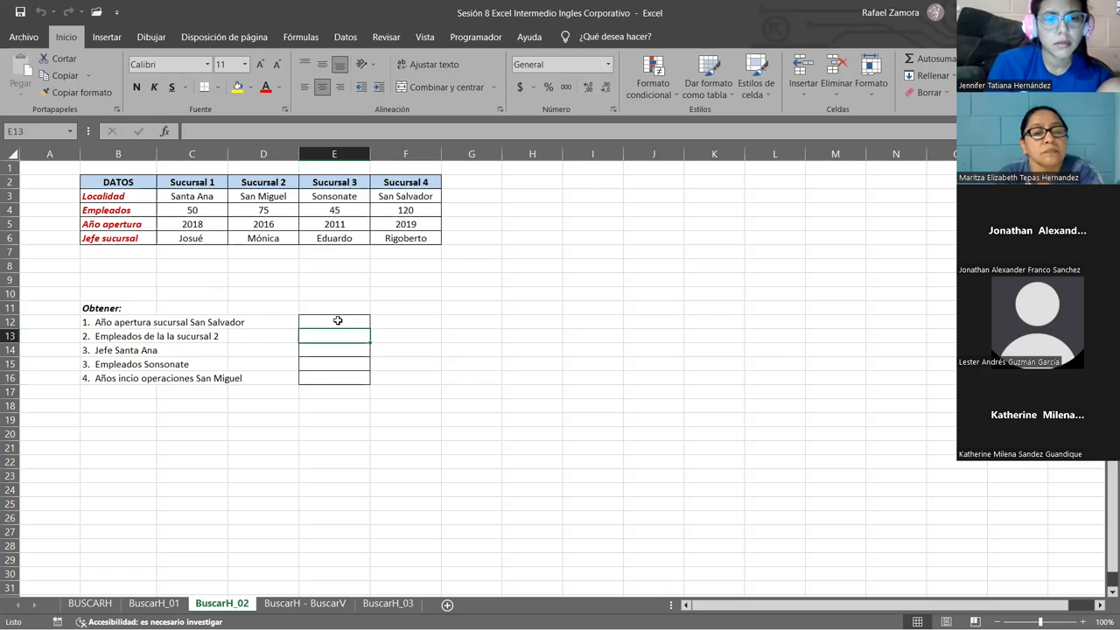
click(338, 321)
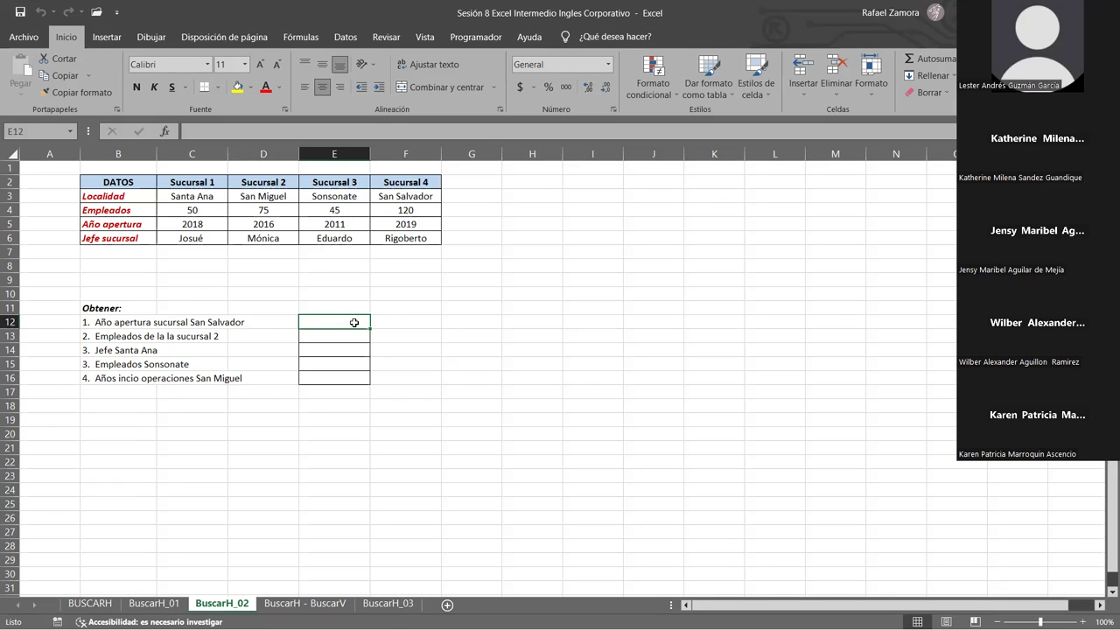
Type =buscar in E12 and insert BUSCARH from the autocomplete suggestions.
text(=)
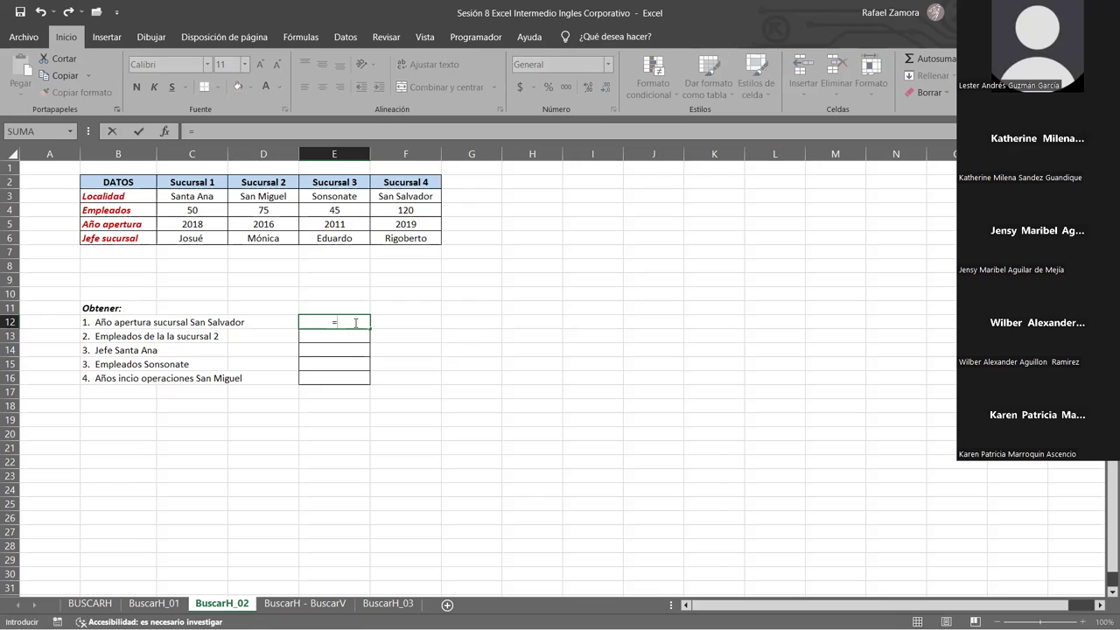
text(bu)
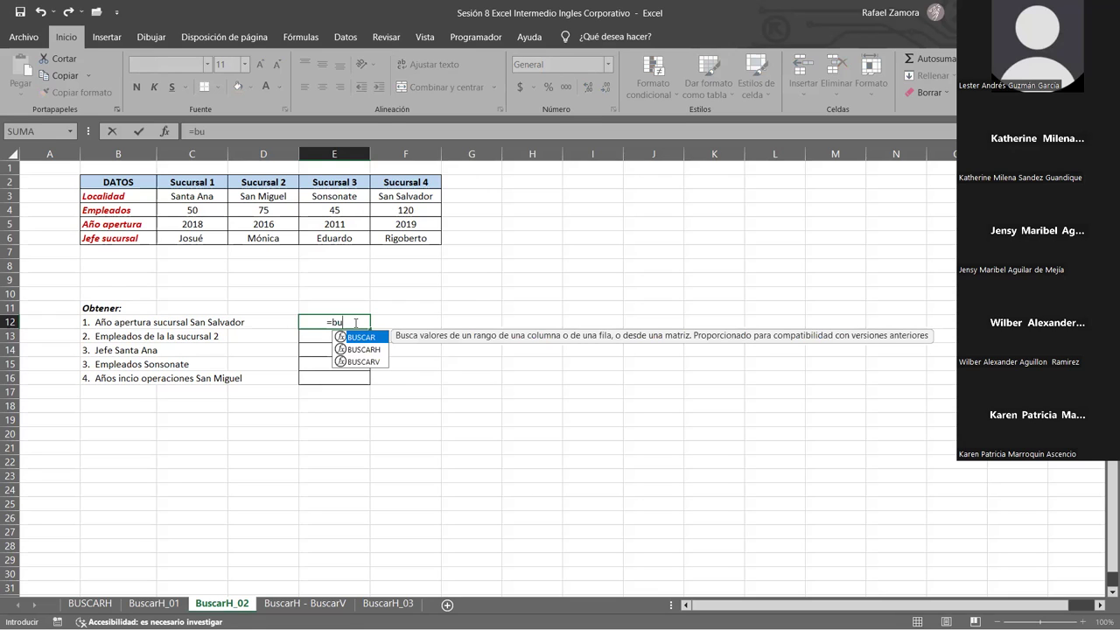
text(scar)
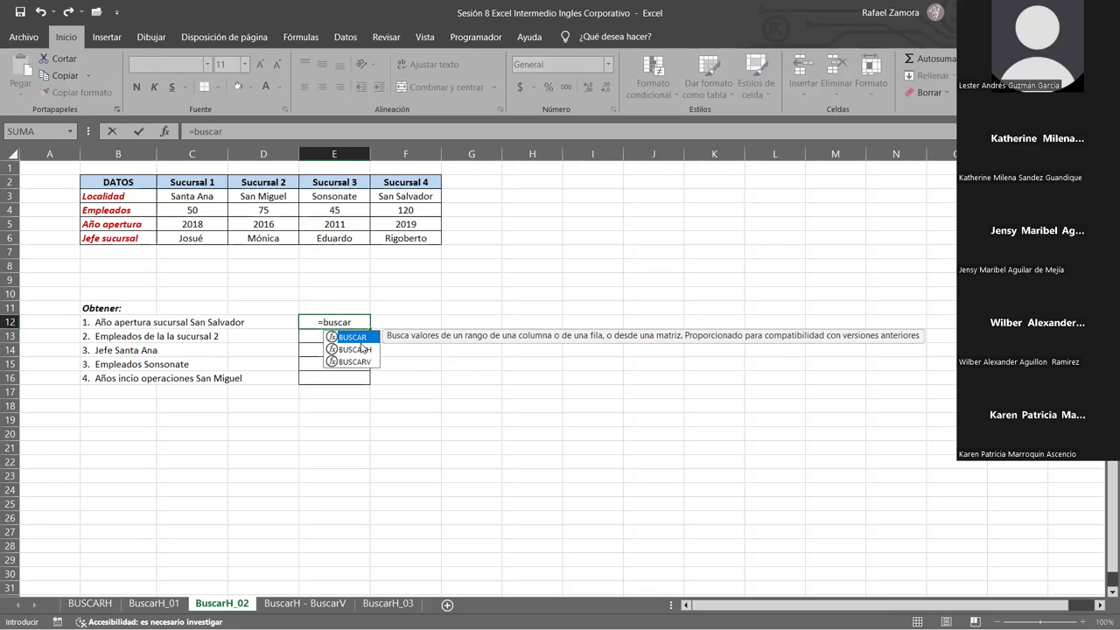
click(355, 351)
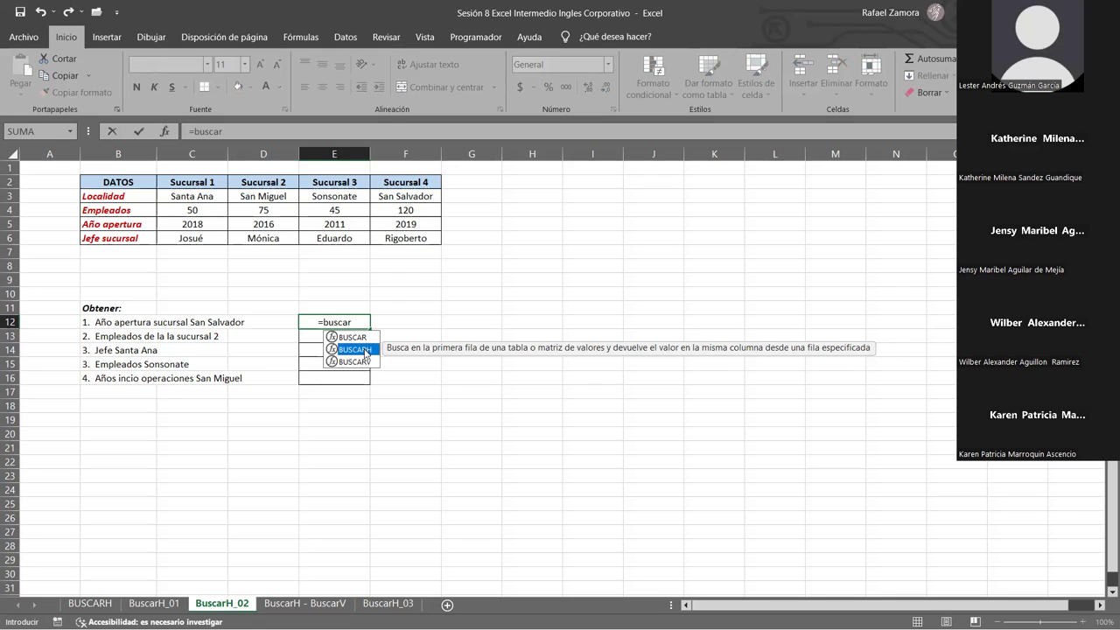
double_click(364, 350)
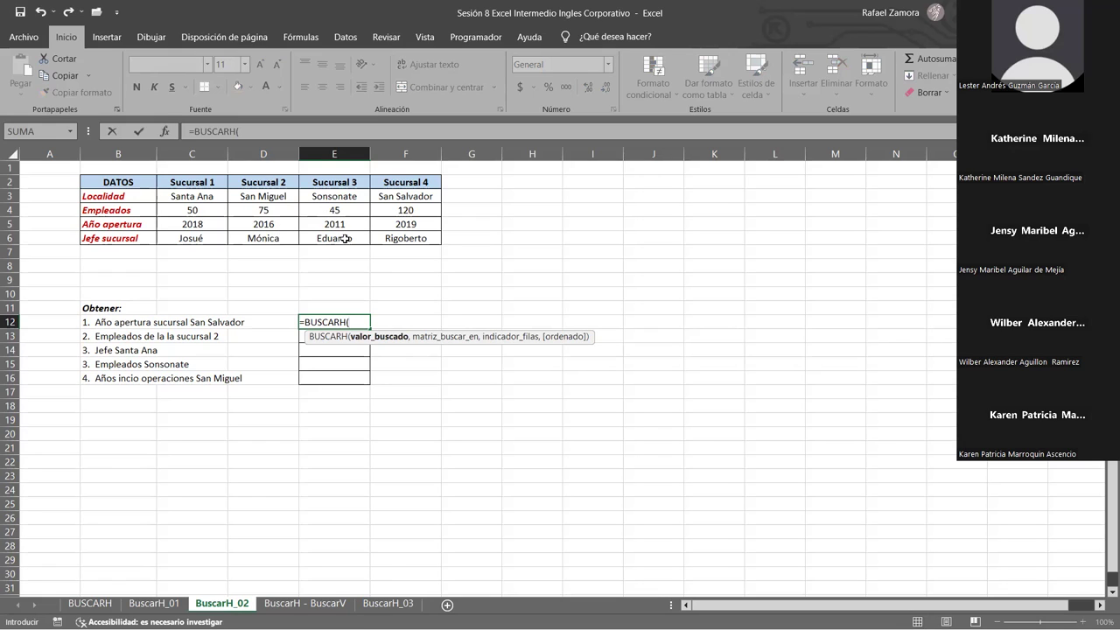
drag(102, 182, 101, 211)
drag(328, 237, 425, 244)
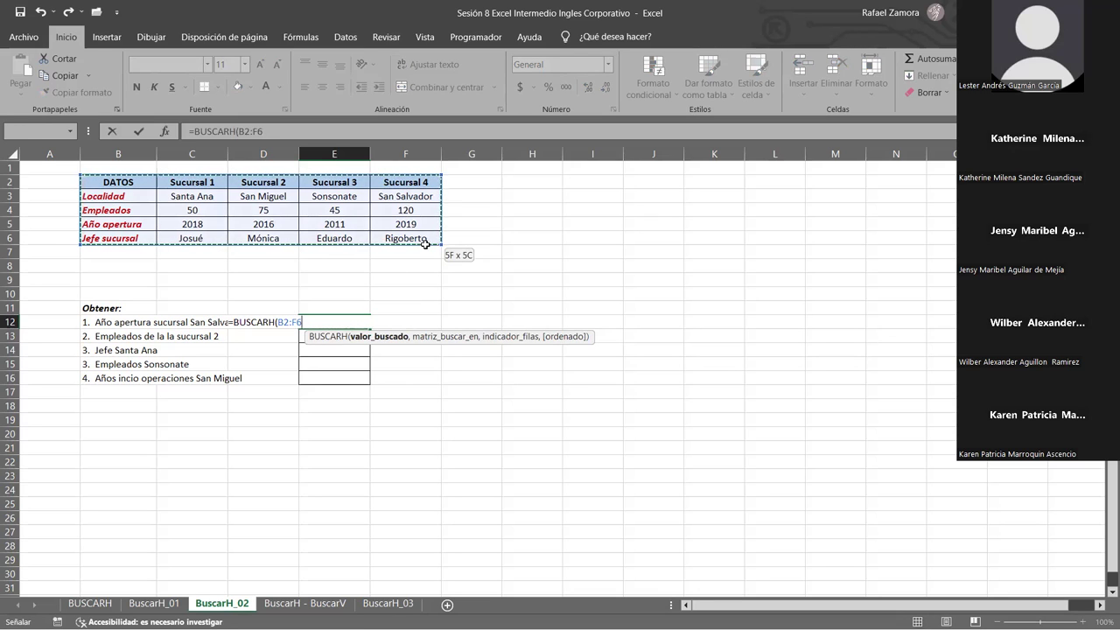
drag(424, 245, 425, 245)
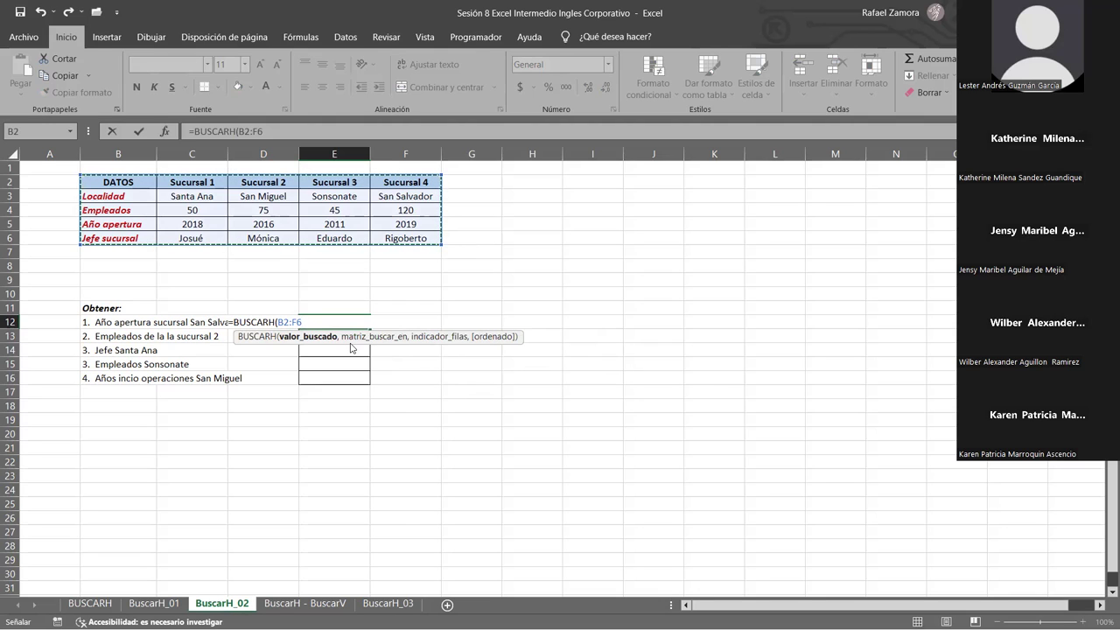
key(BackSpace)
key(BackSpace)
key(BackSpace)
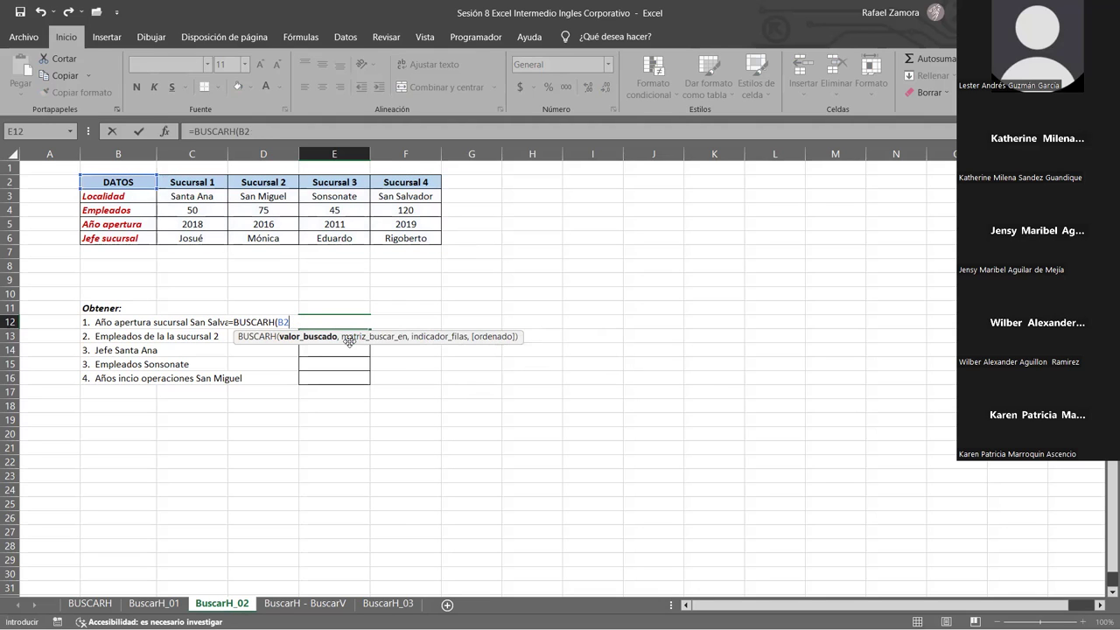
key(BackSpace)
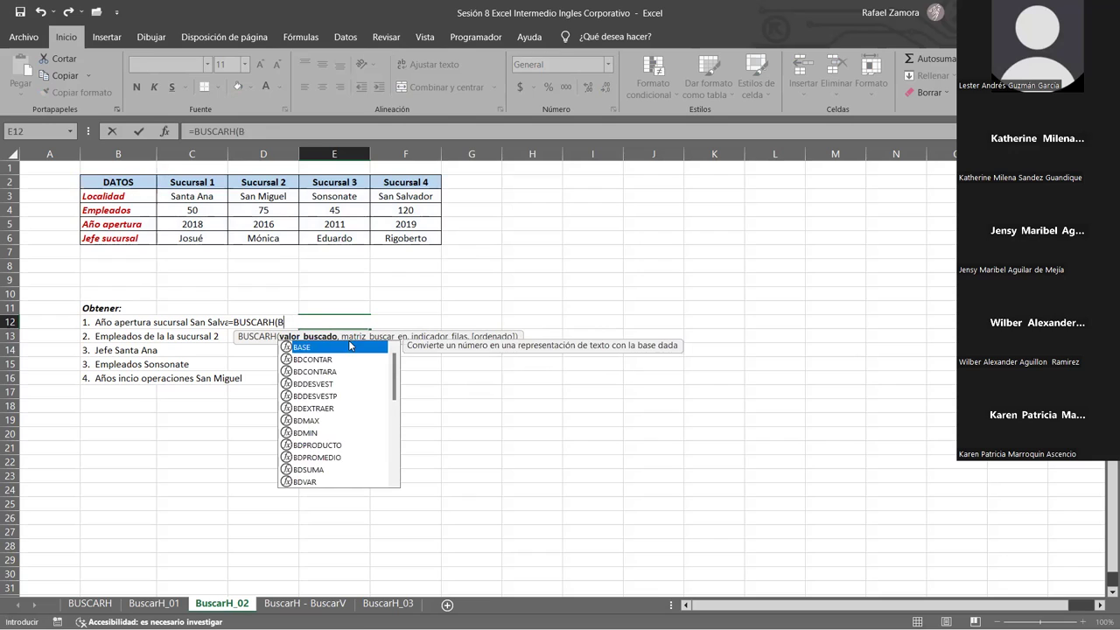
key(BackSpace)
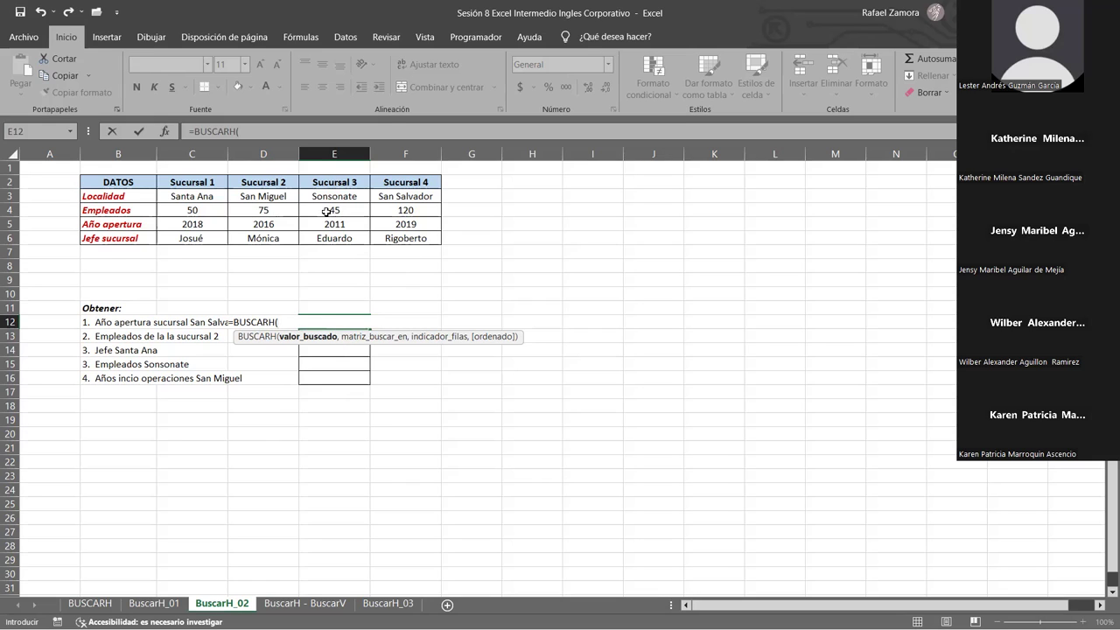
drag(104, 227, 336, 225)
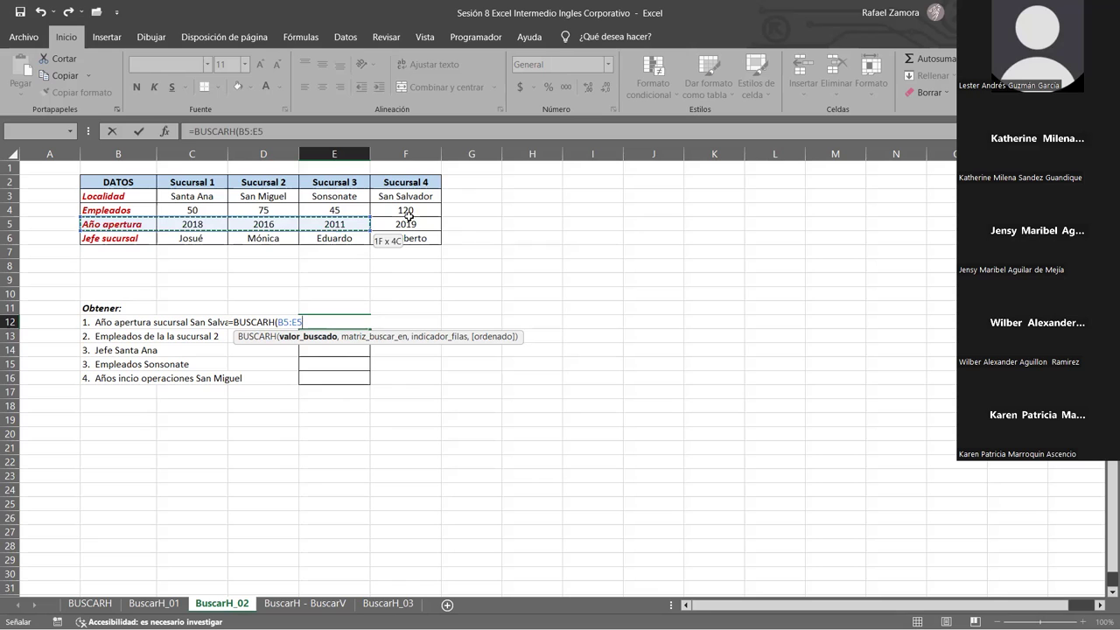
drag(411, 217, 407, 225)
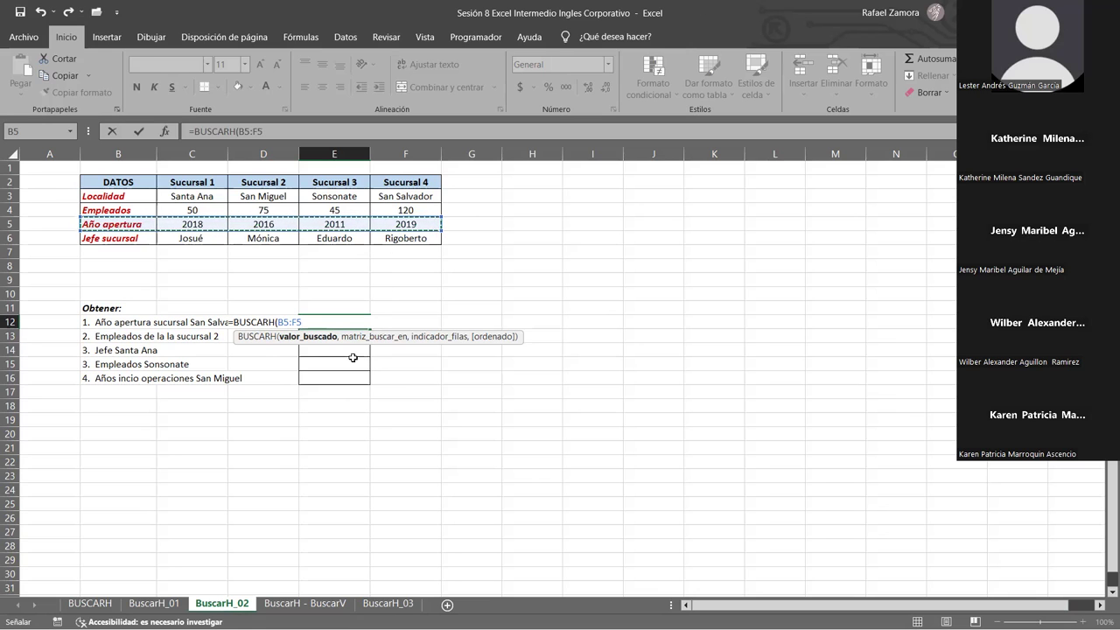
key(BackSpace)
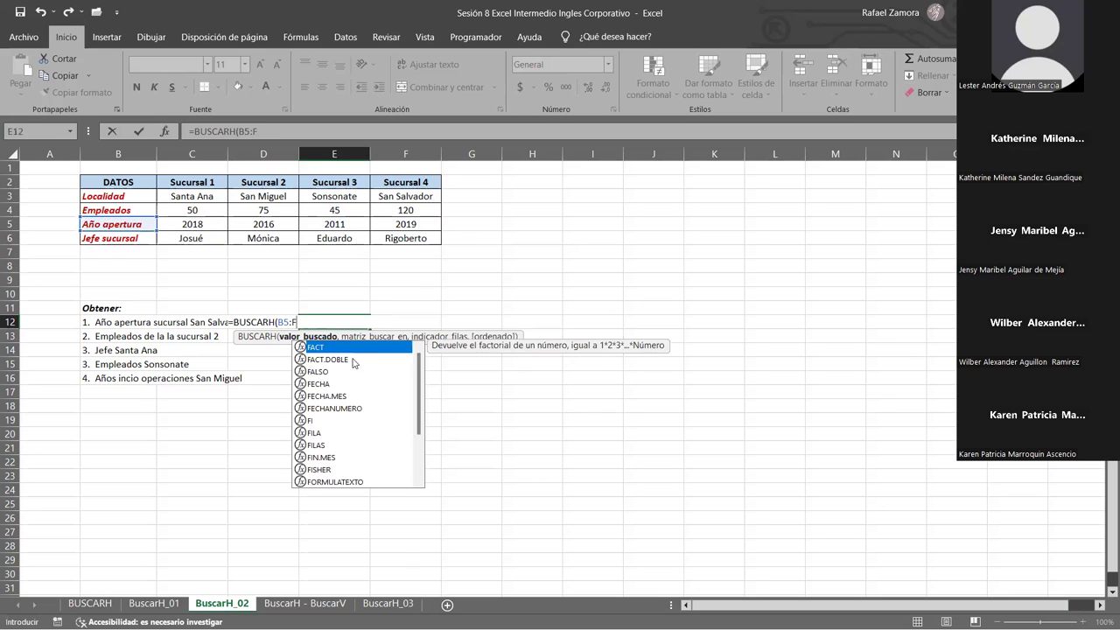
key(BackSpace)
key(BackSpace)
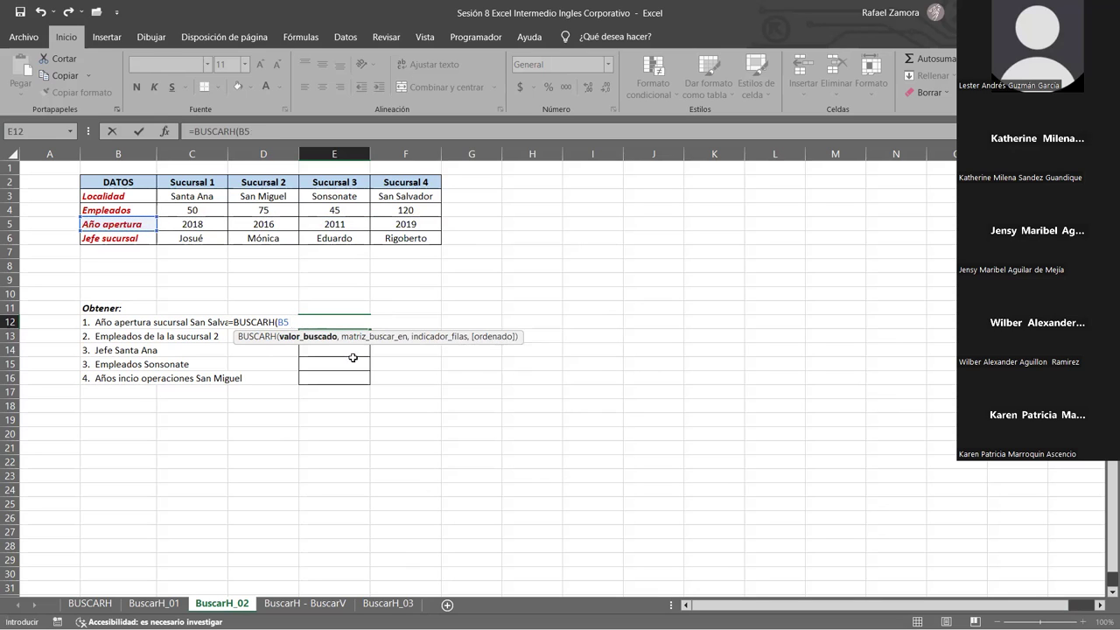
key(BackSpace)
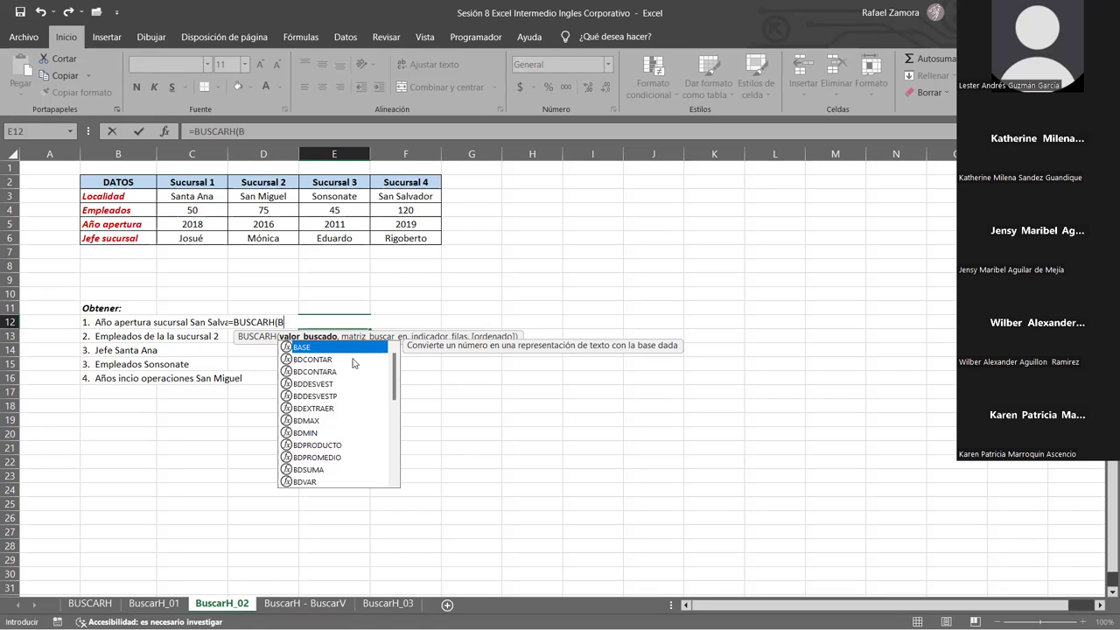
key(BackSpace)
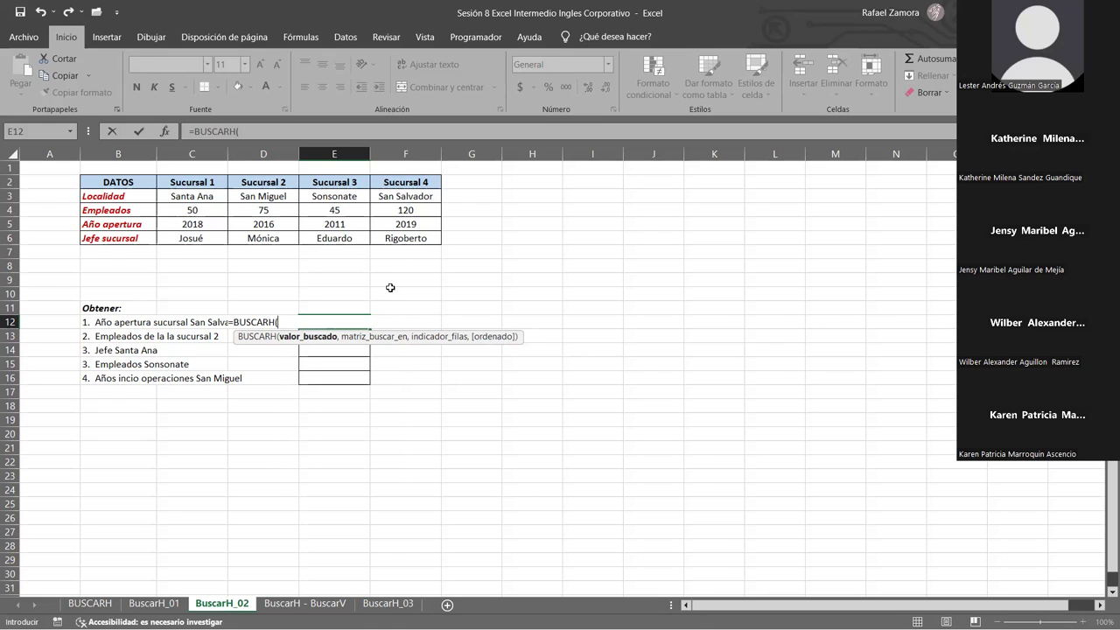
text(5)
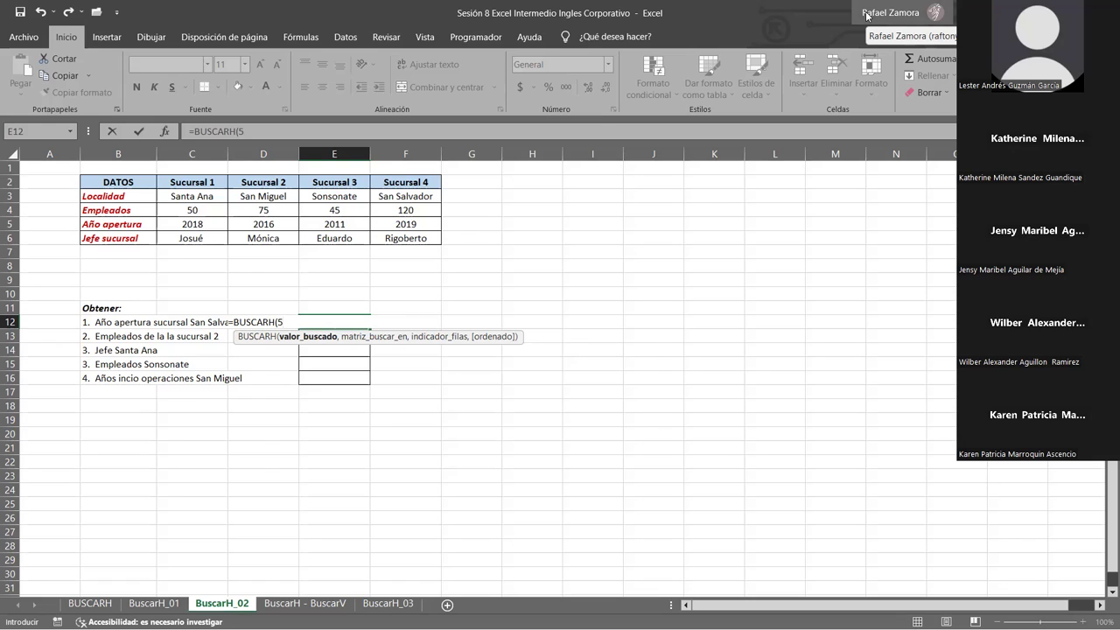
key(BackSpace)
click(310, 324)
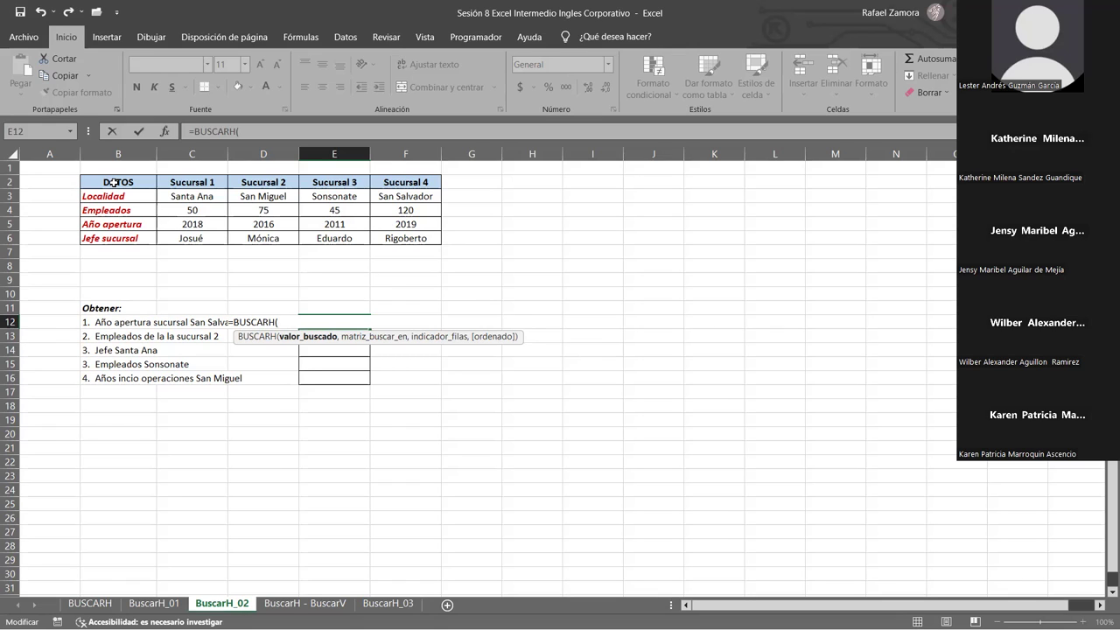
Add a B2:B6 reference to E12's formula, then trim it back to =BUSCARH(B.
drag(115, 182, 123, 245)
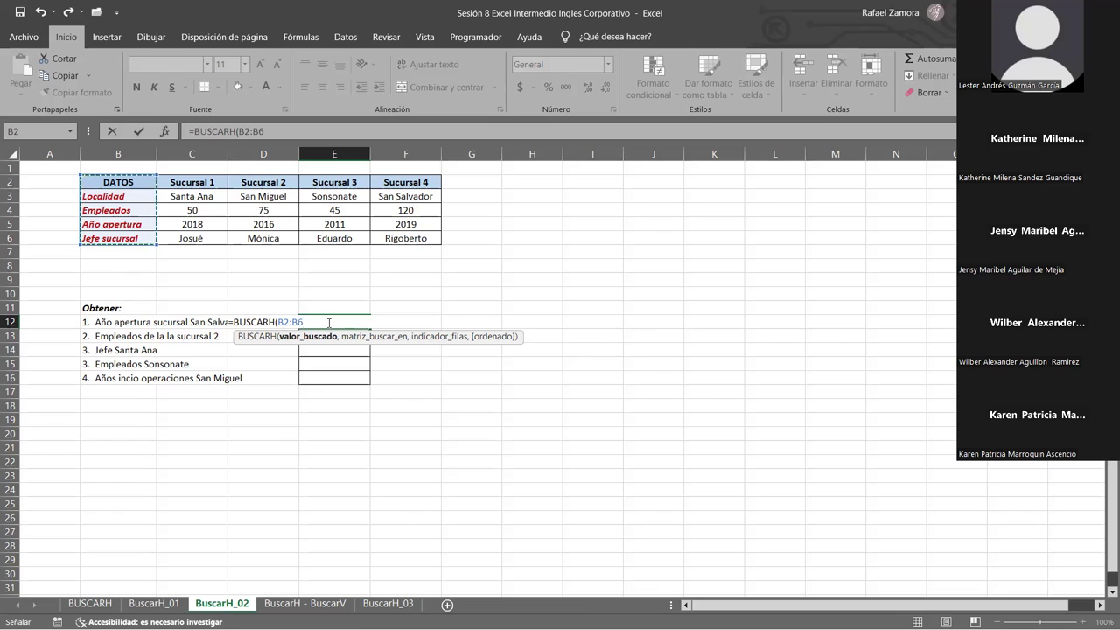
click(316, 319)
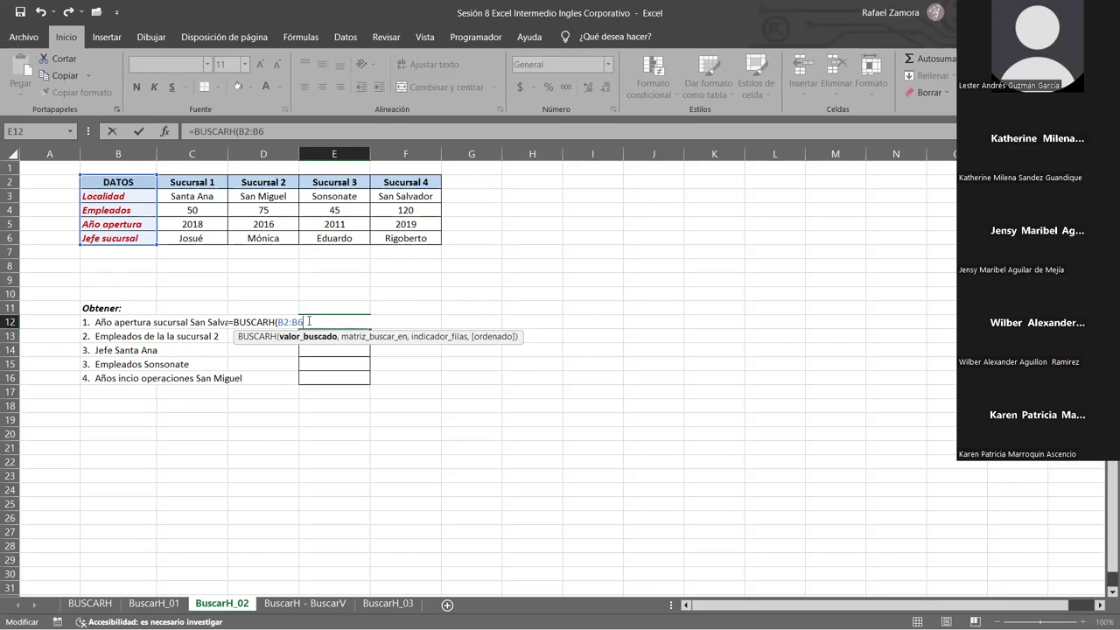
key(BackSpace)
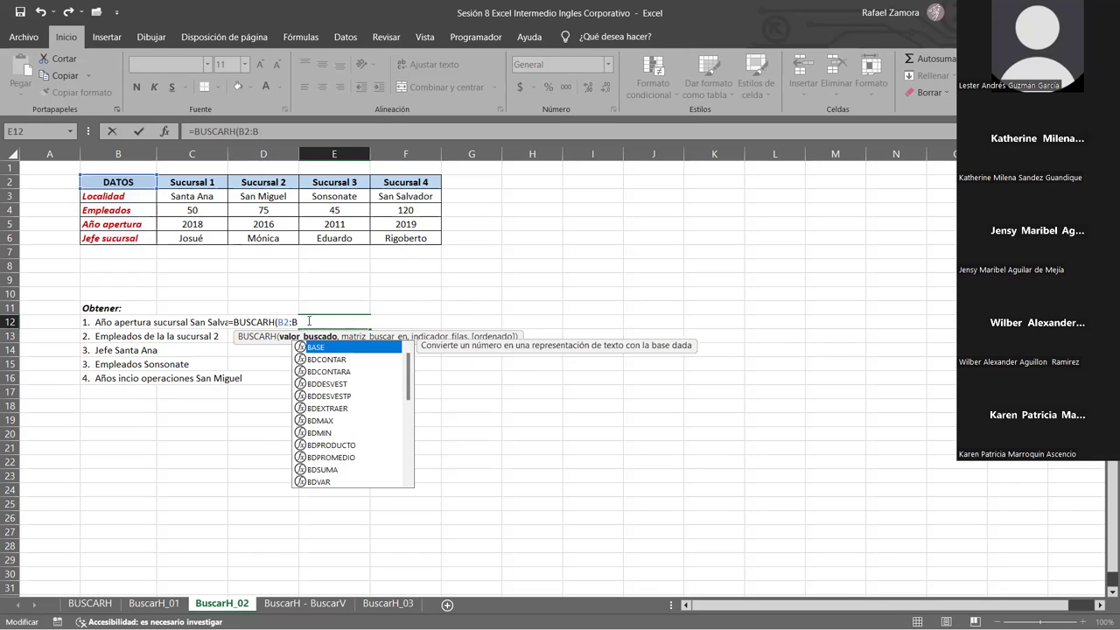
key(BackSpace)
key(BackSpace)
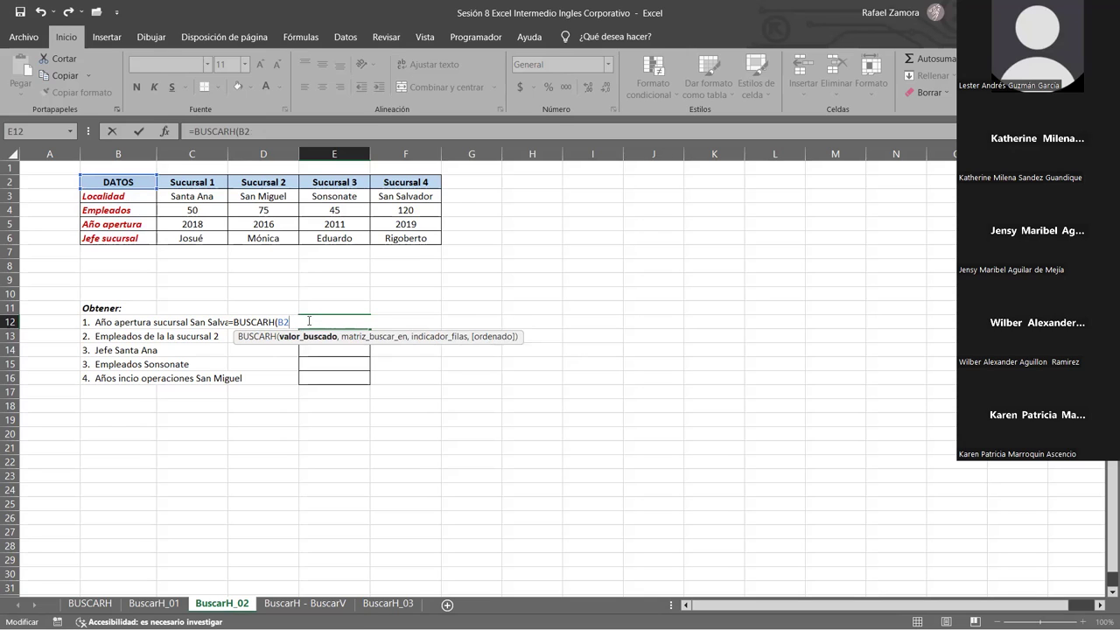
key(BackSpace)
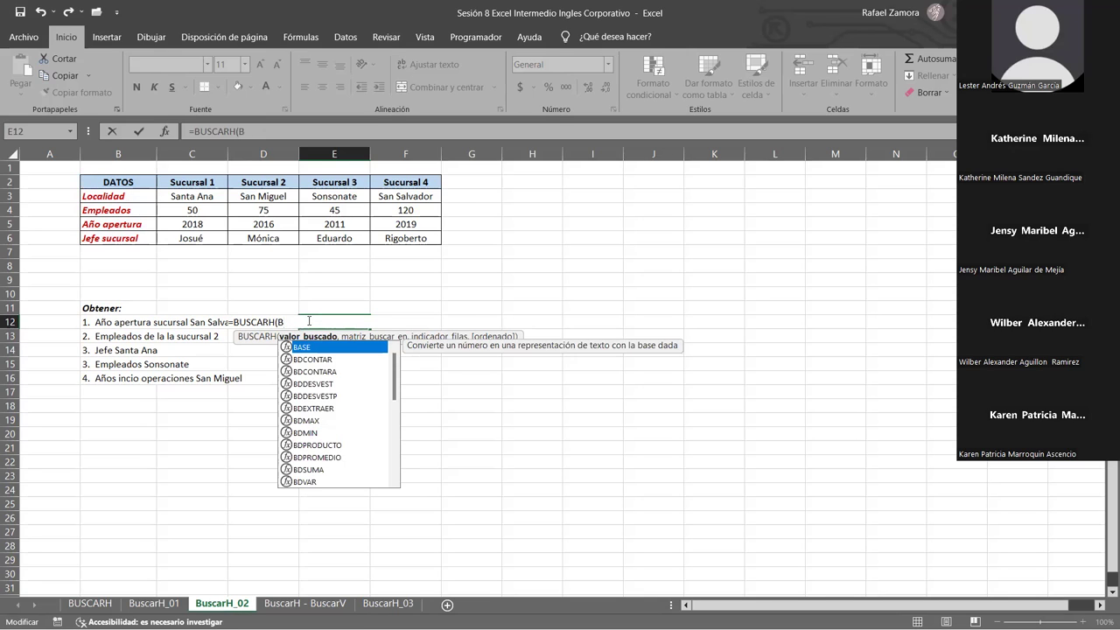
key(BackSpace)
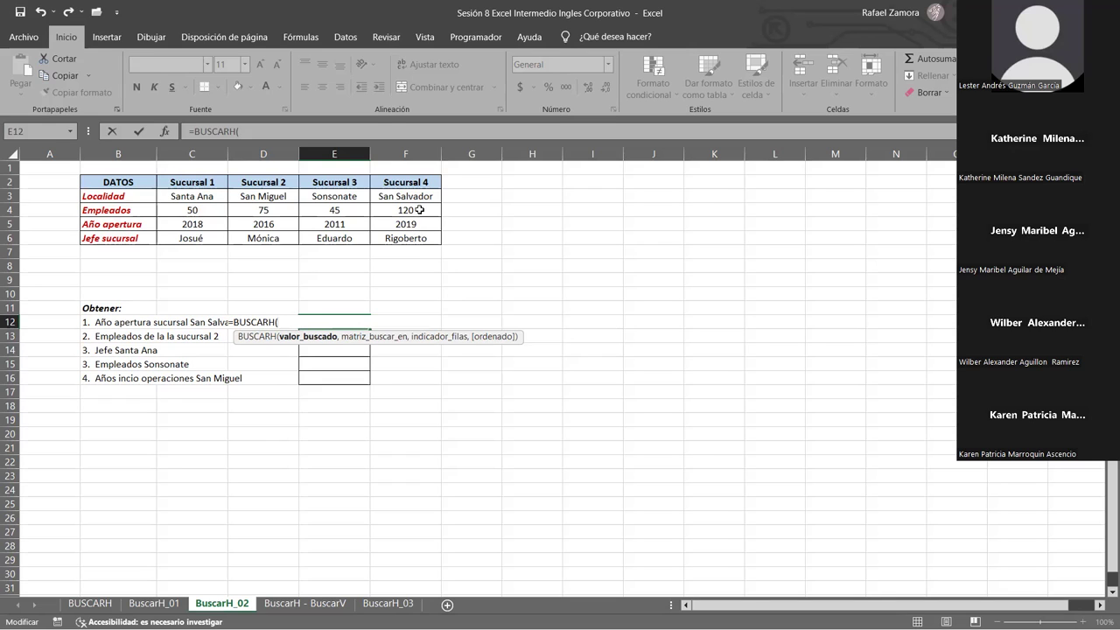
Insert F4:F5 as the only argument and commit, triggering a too-few-arguments warning.
drag(420, 210, 400, 225)
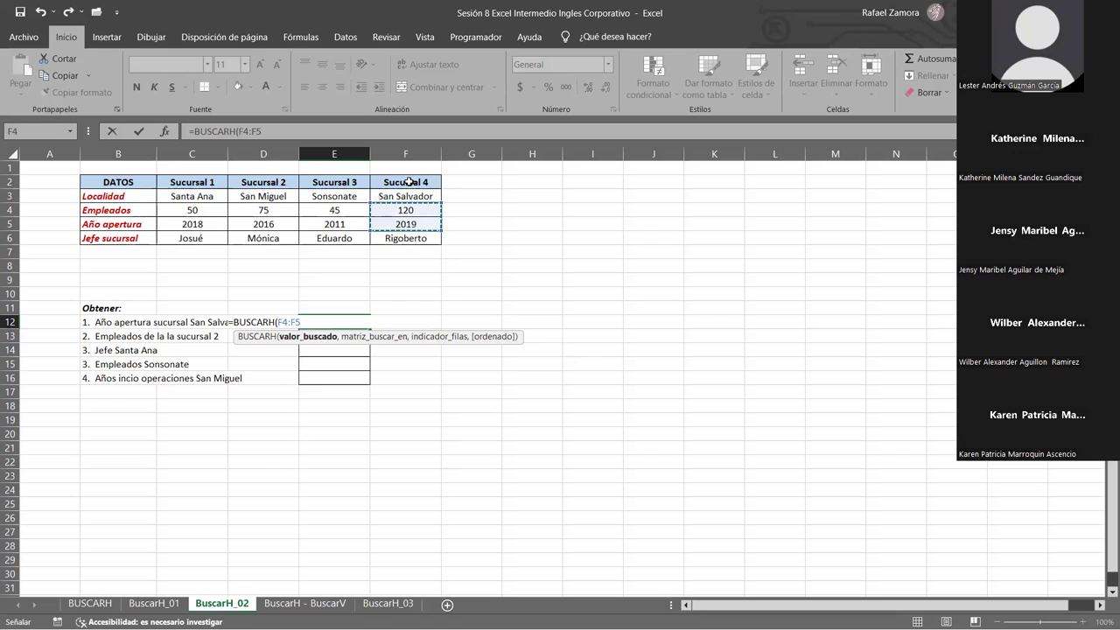
drag(396, 209, 398, 225)
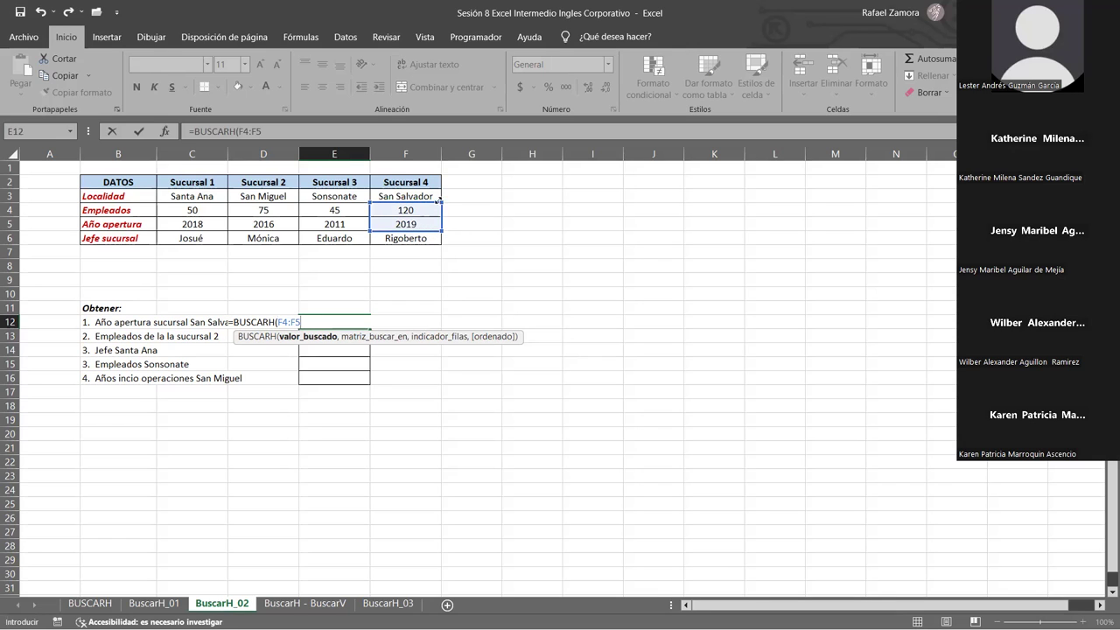
key(Return)
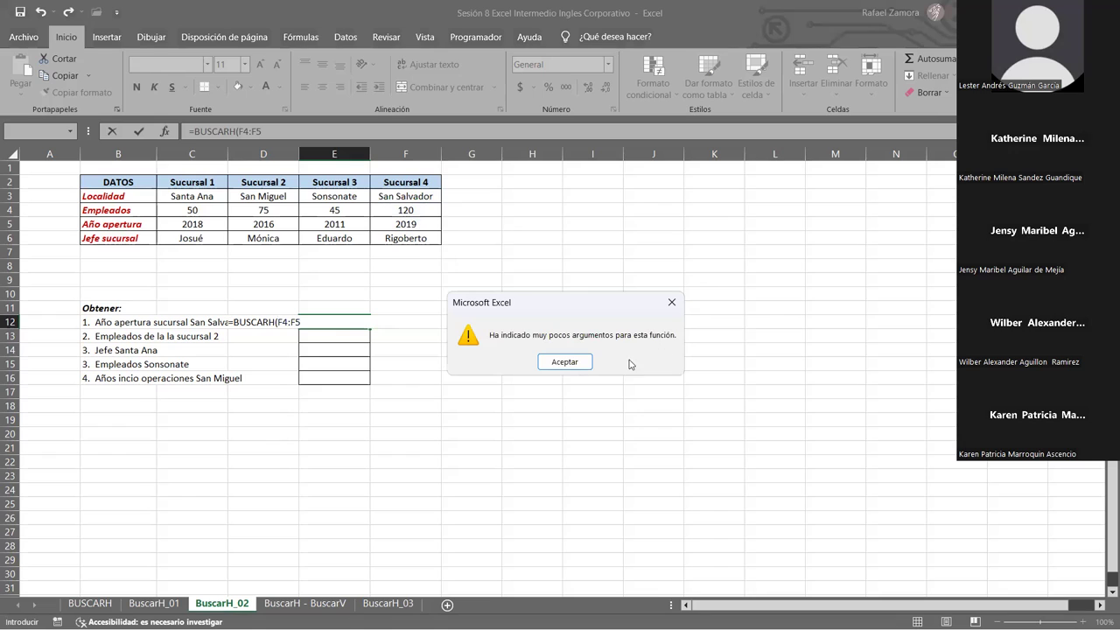
Dismiss the warning and delete F4:F5, leaving E12 as =BUSCARH(.
click(574, 362)
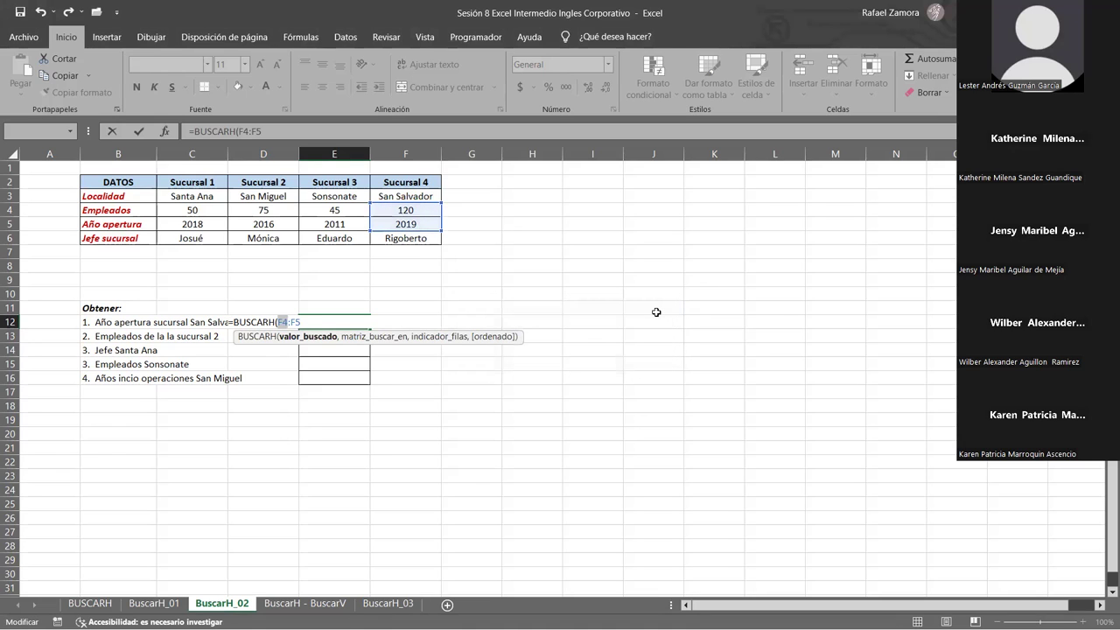
click(316, 321)
key(BackSpace)
key(BackSpace)
key(BackSpace)
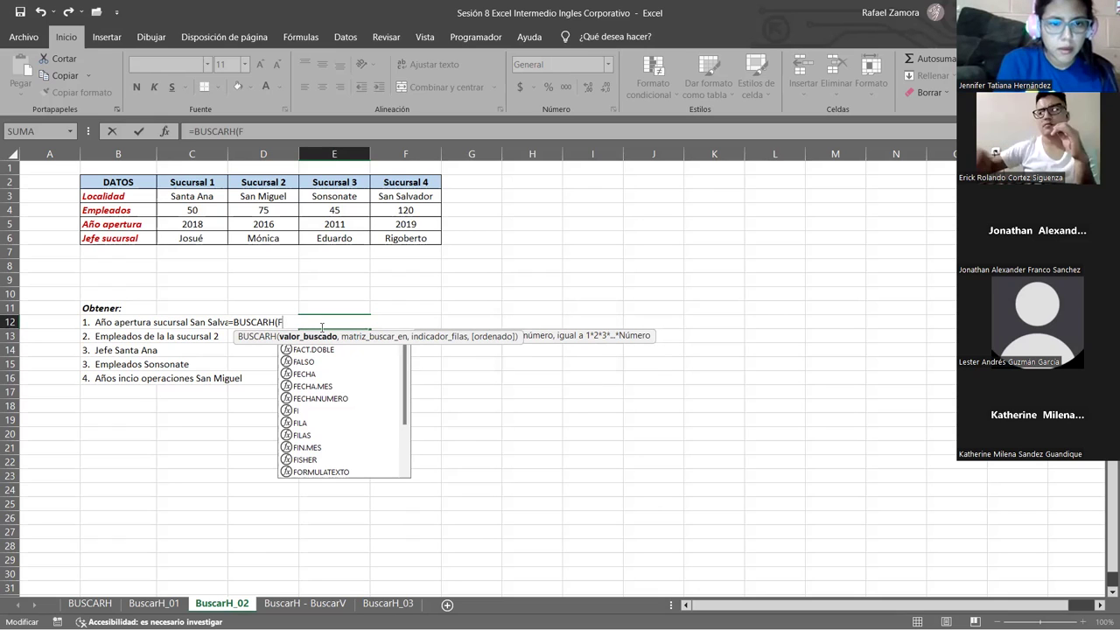
key(BackSpace)
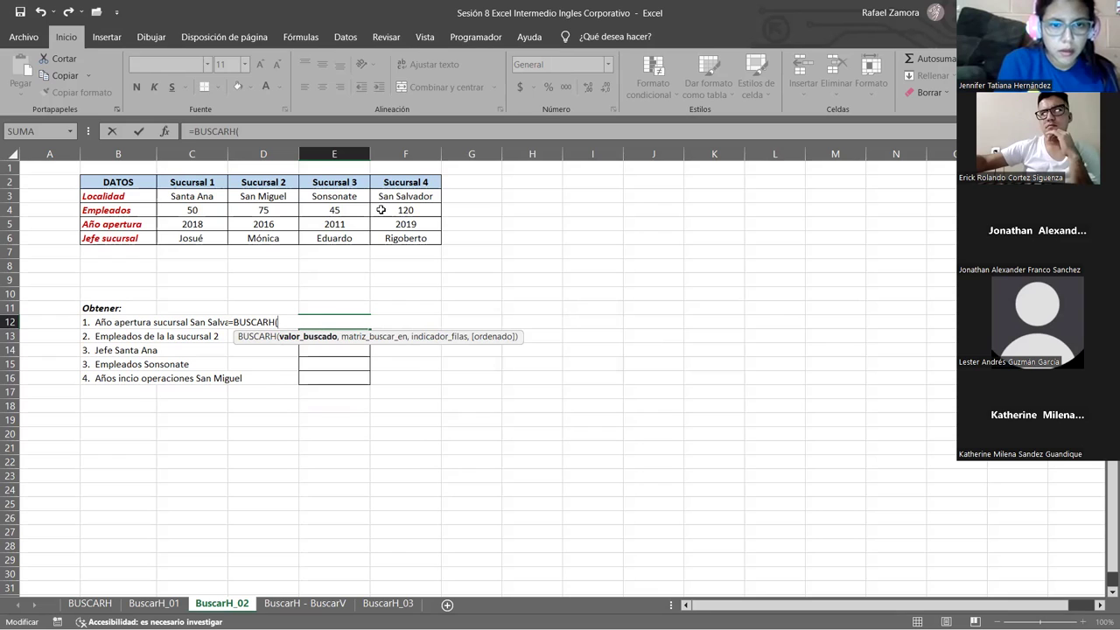
Try F2; as the first argument, dismiss the resulting warning, and remove it.
click(393, 182)
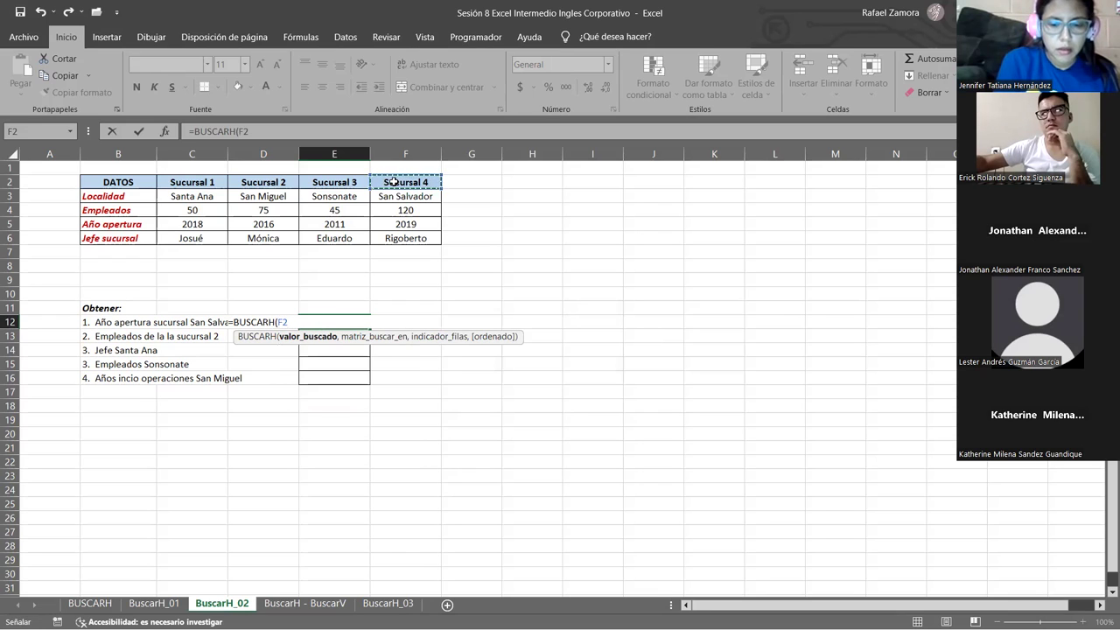
text(;)
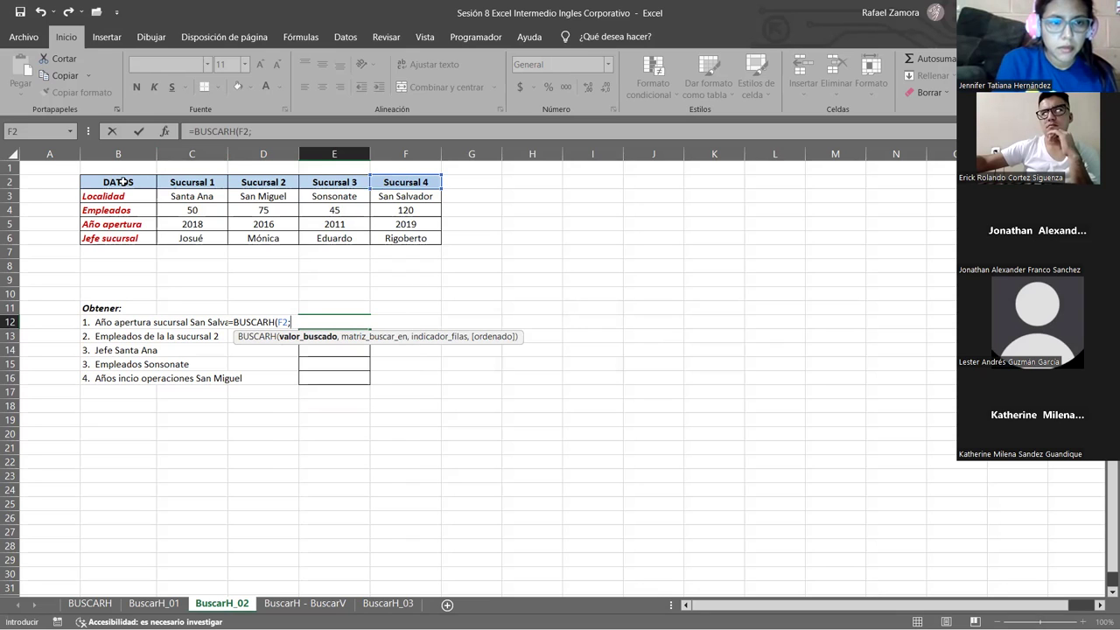
key(Return)
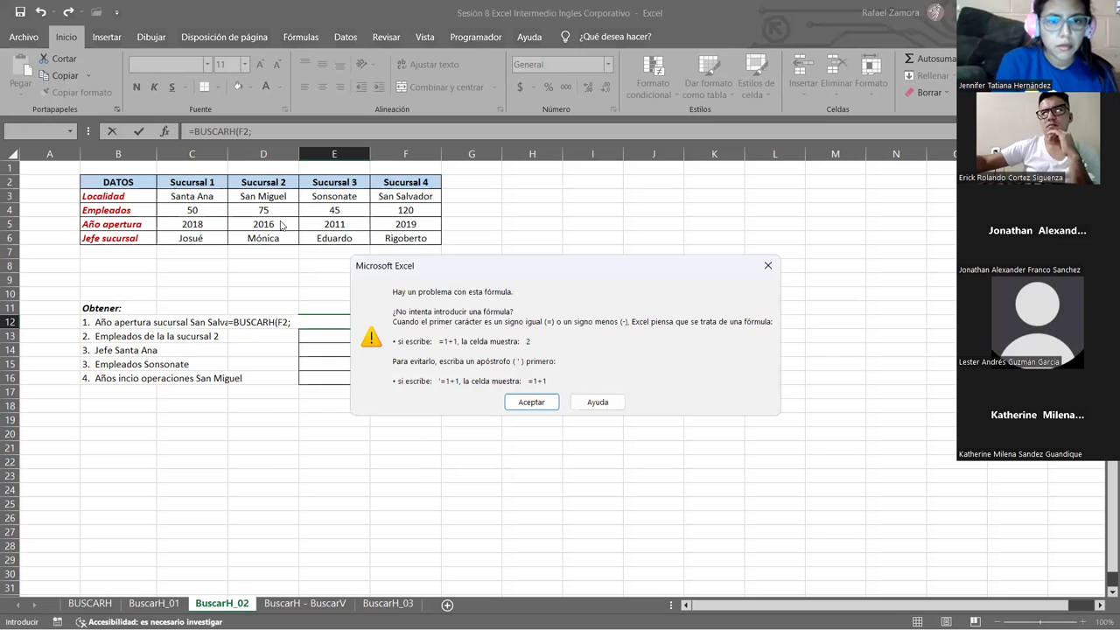
click(768, 267)
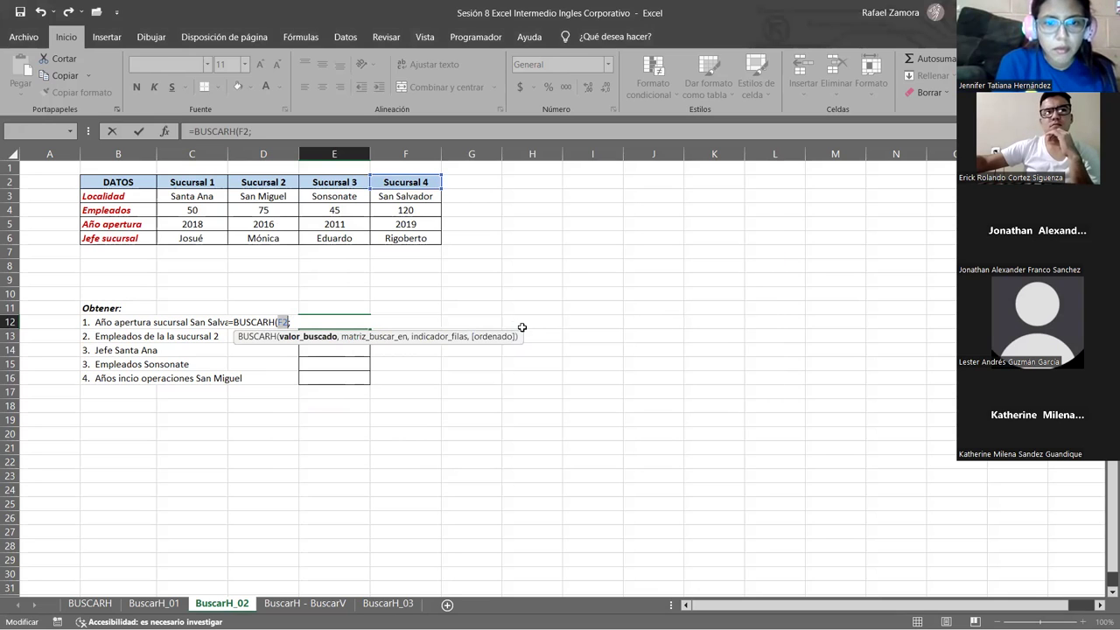
key(BackSpace)
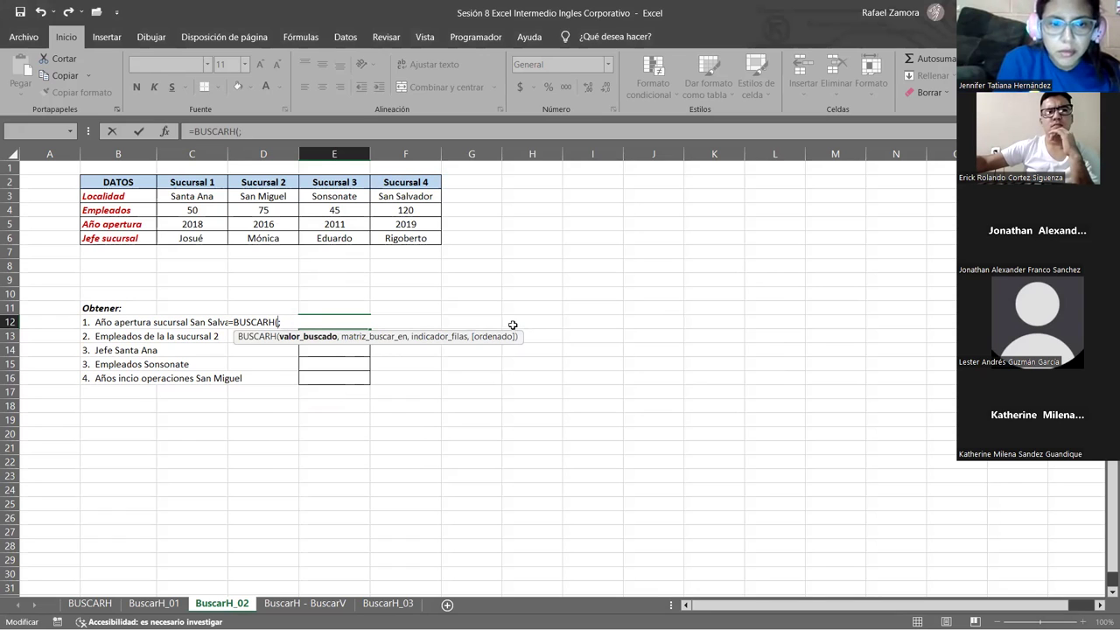
key(BackSpace)
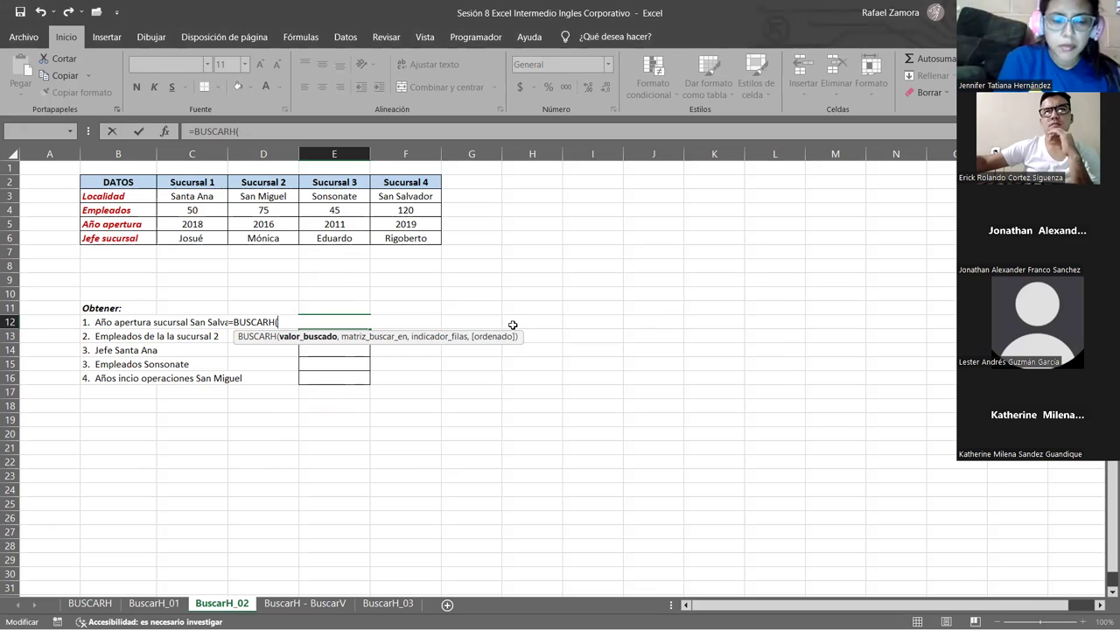
Complete E12 with lookup F2, table B2:F6, row 4, so it returns 2019.
text(f2)
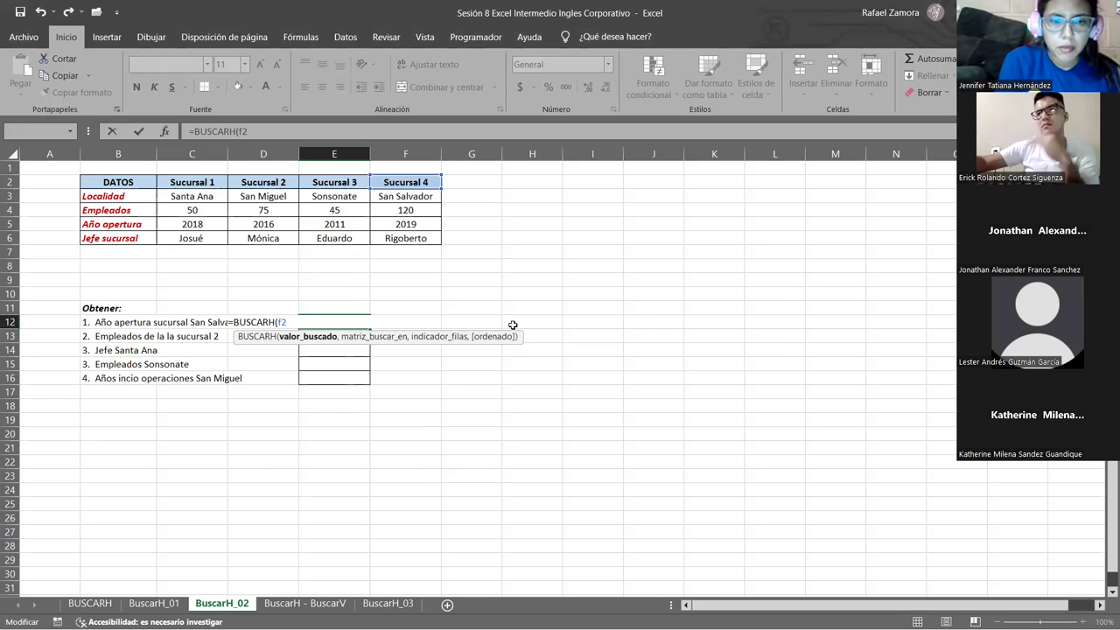
text(,)
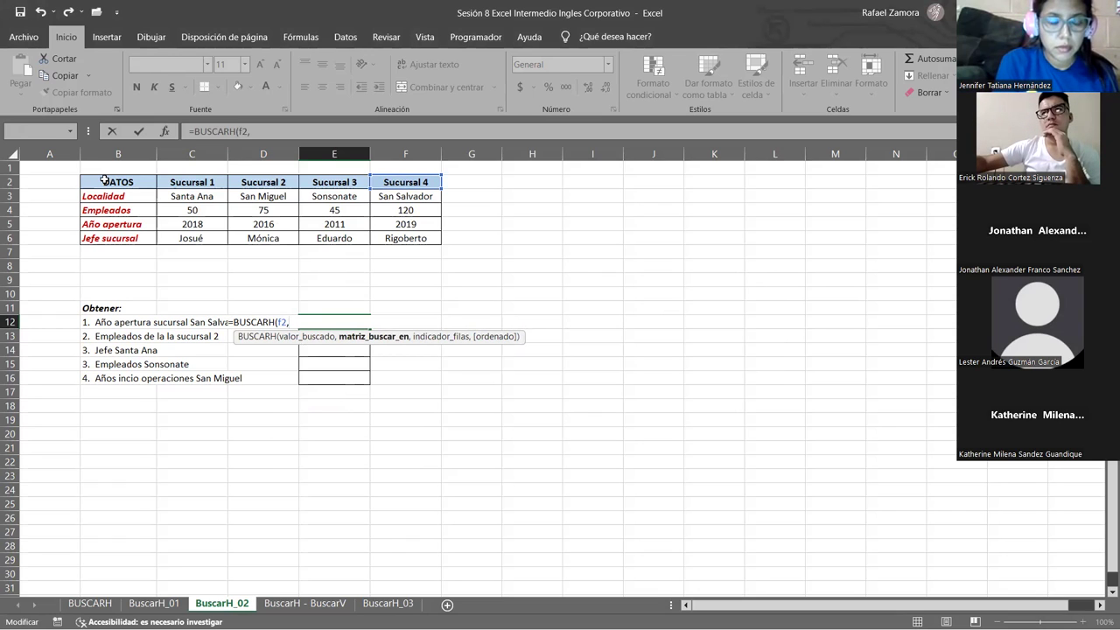
drag(104, 180, 145, 199)
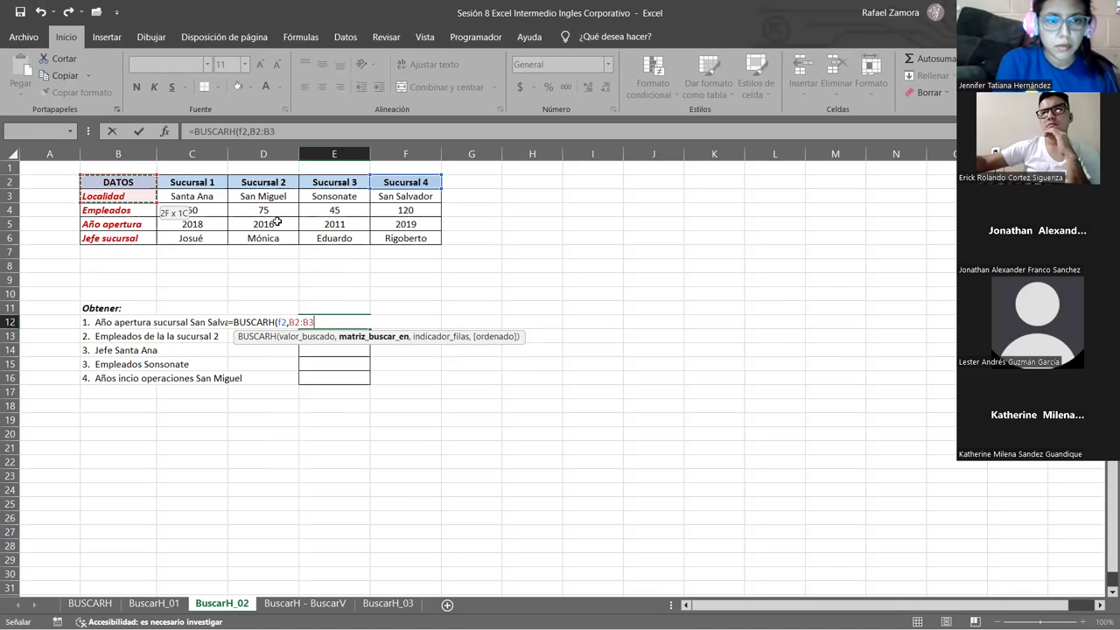
drag(363, 237, 398, 238)
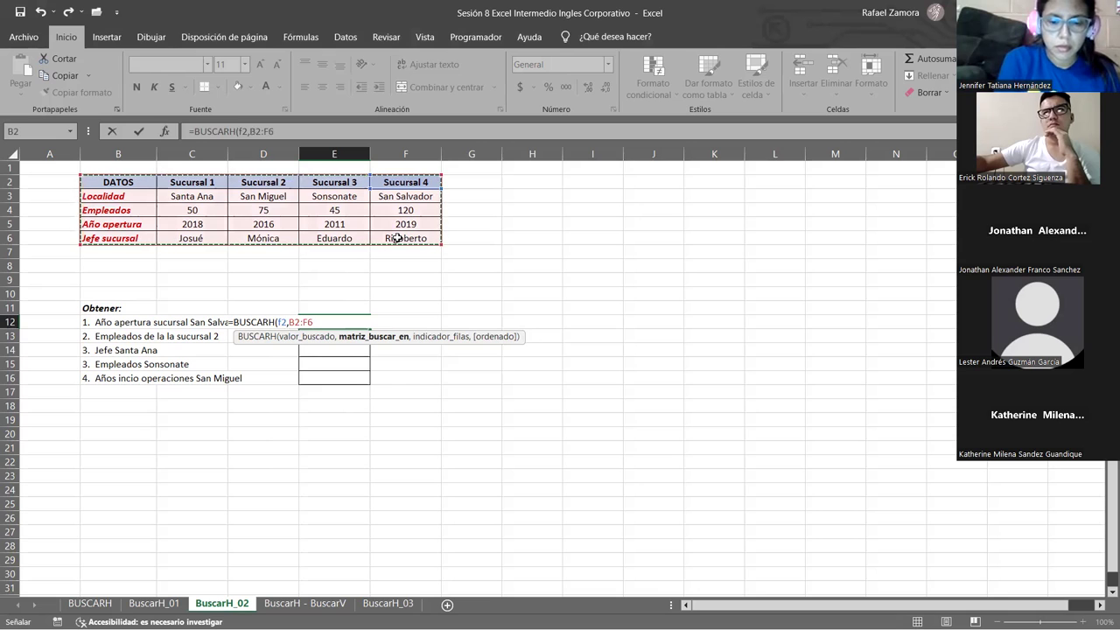
text(,)
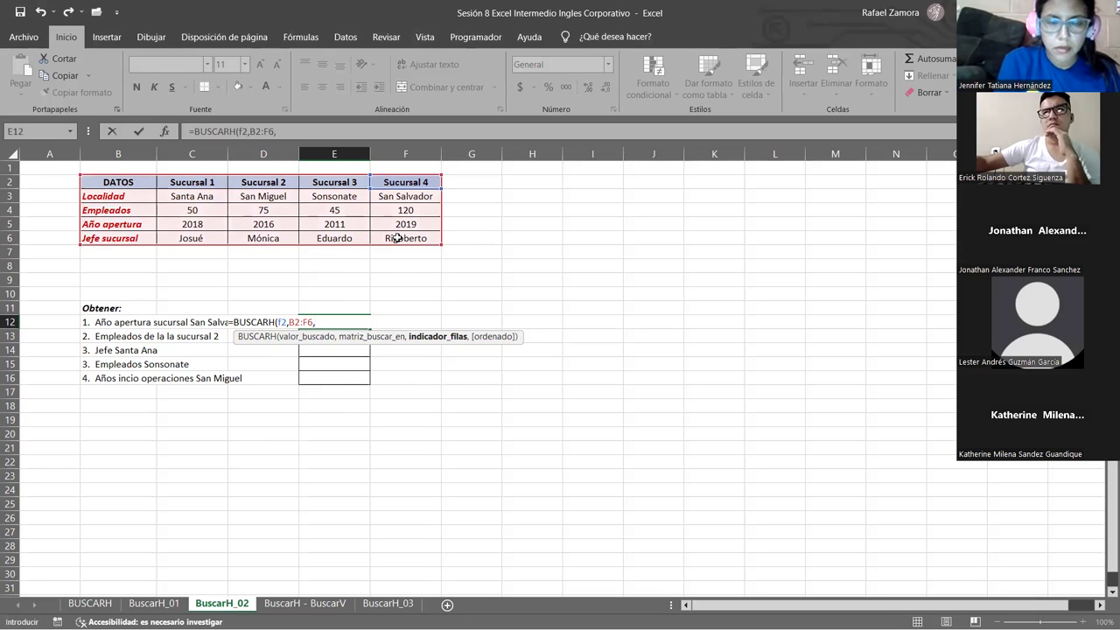
text(4)
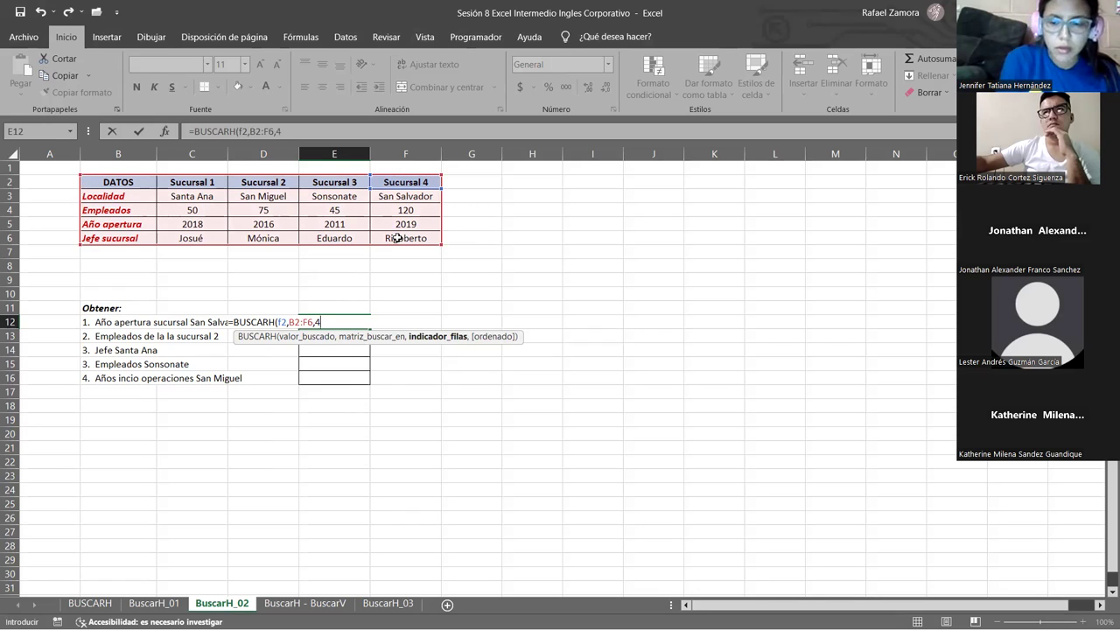
text(,0)
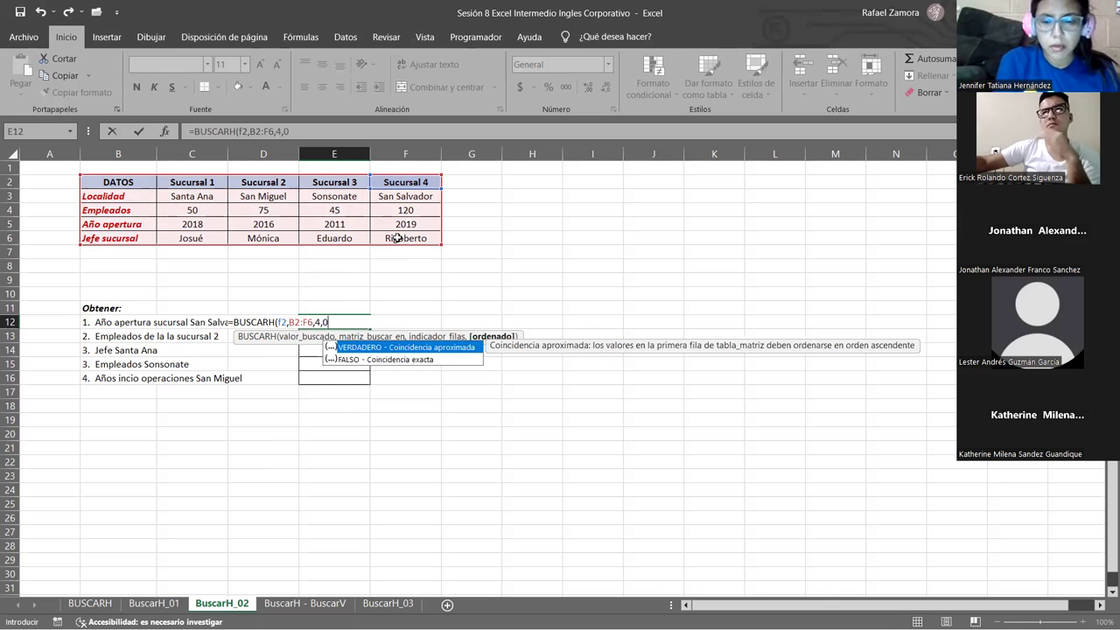
key(Return)
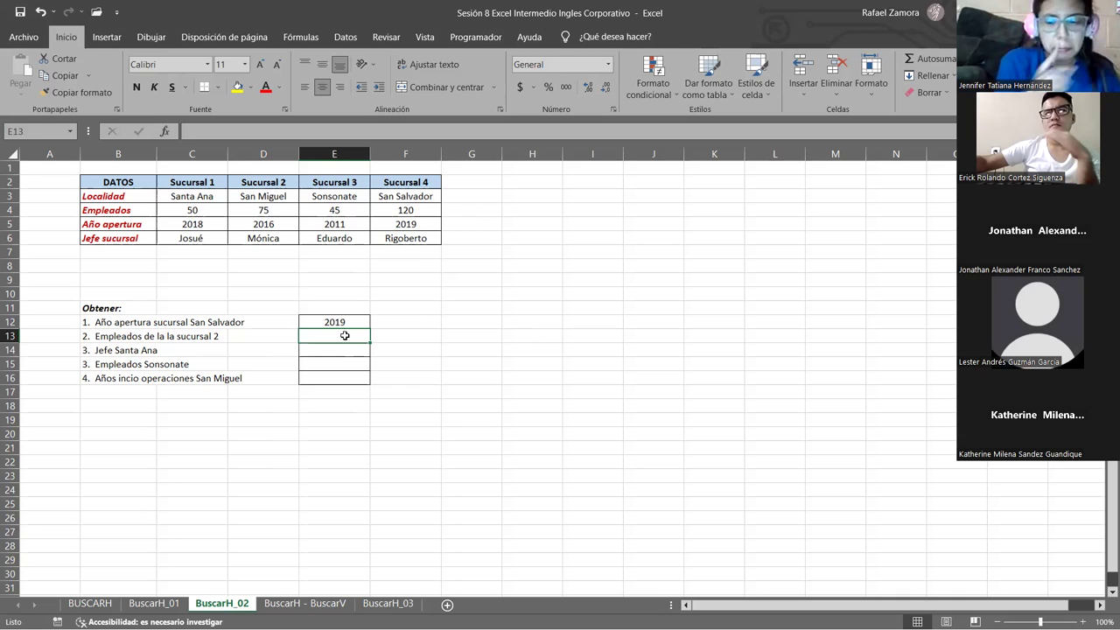
Start E13 with a D2 reference, then clear it back to just the equals sign.
text(=)
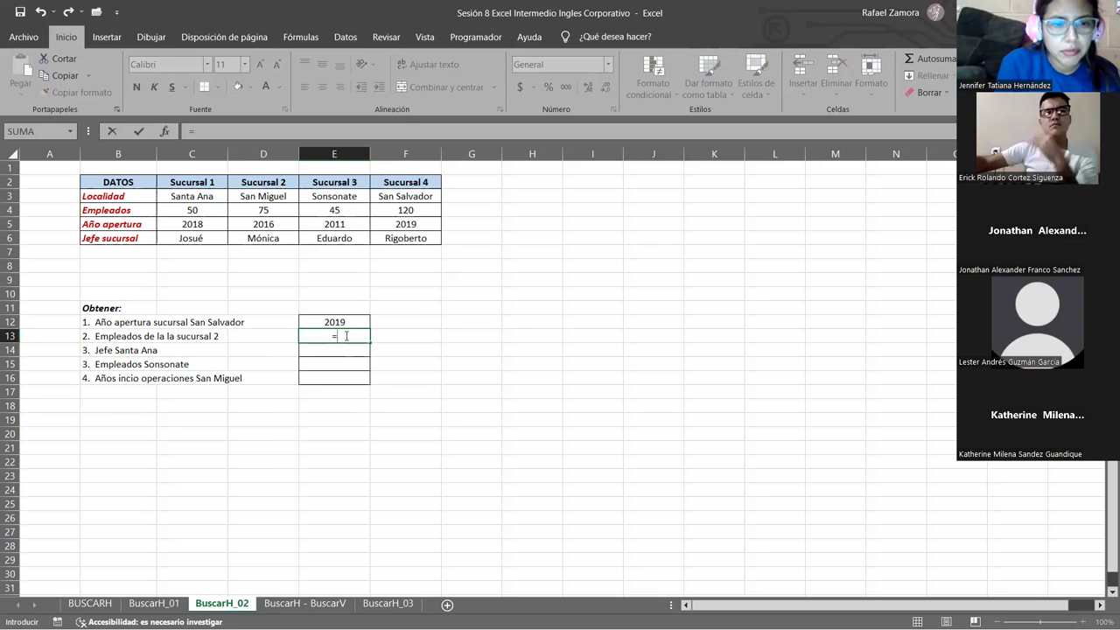
click(258, 182)
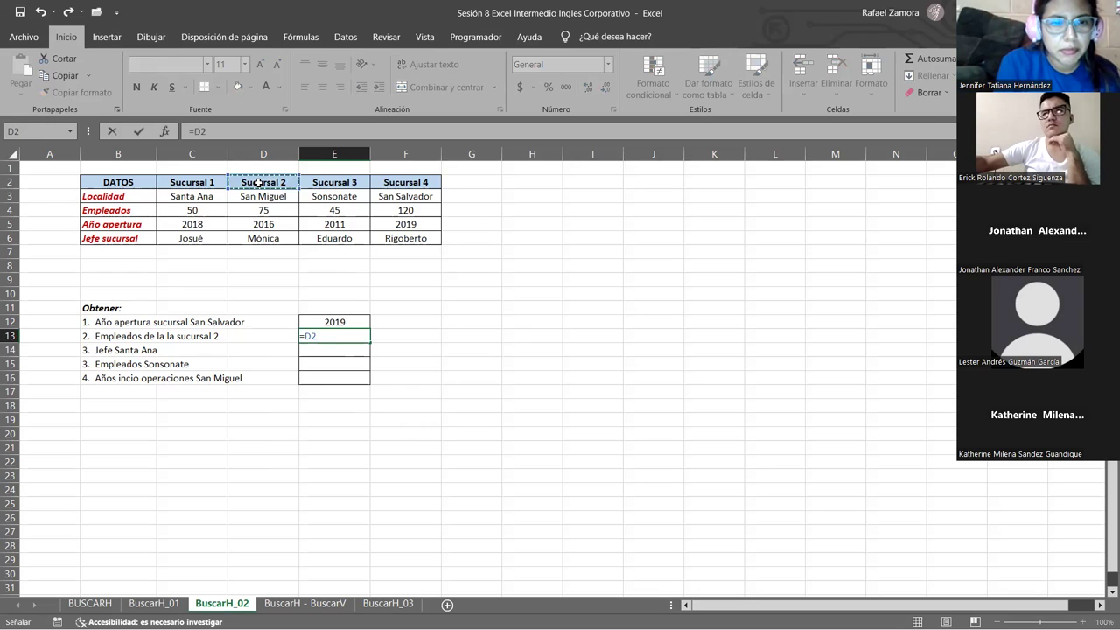
text(,)
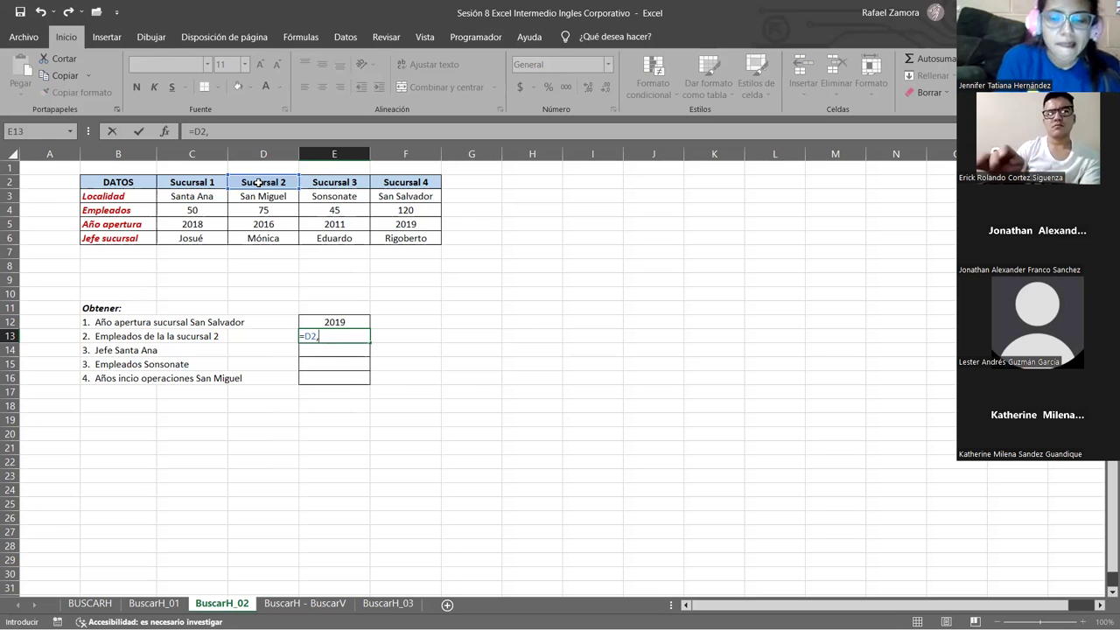
key(BackSpace)
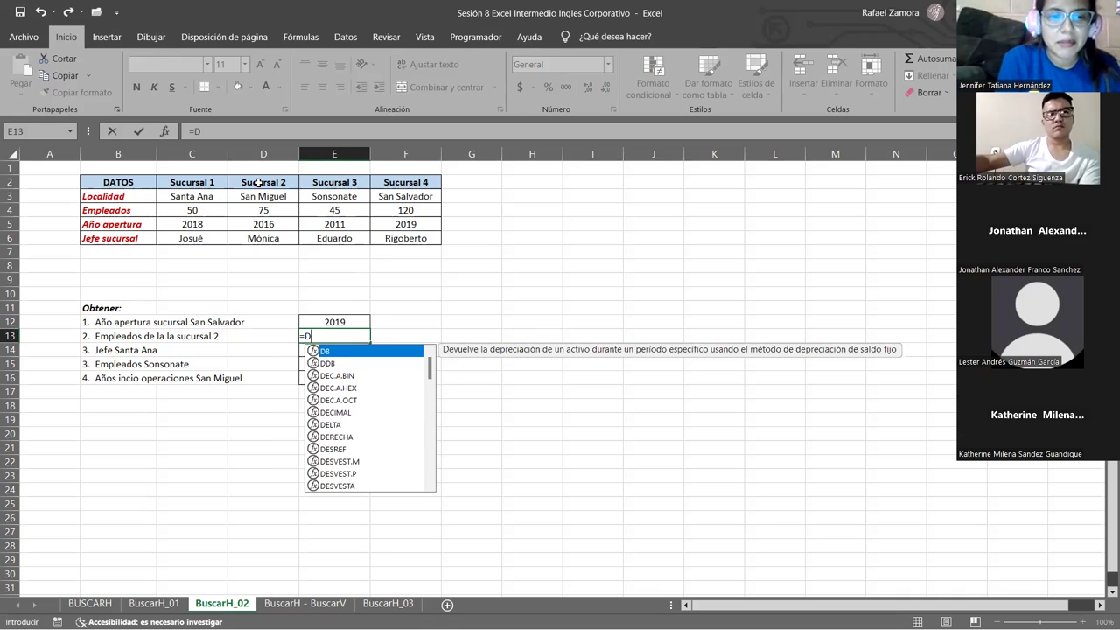
key(Escape)
key(BackSpace)
Type =BUSCARH(D2,B2:F6,3,0) in E13 using the autocomplete function list.
text(buscar)
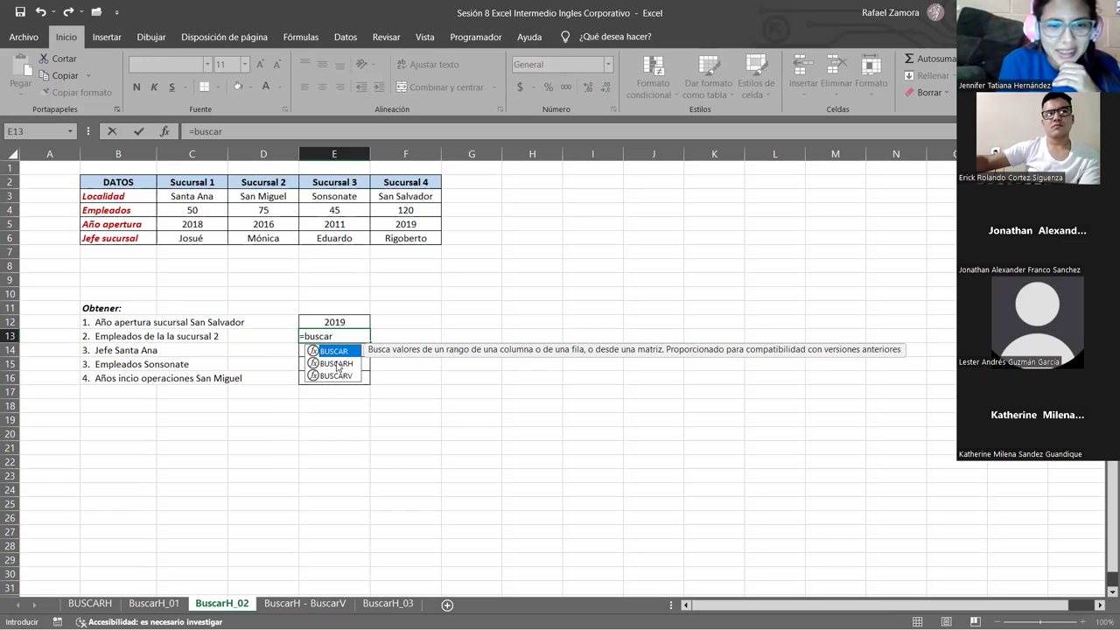
double_click(336, 361)
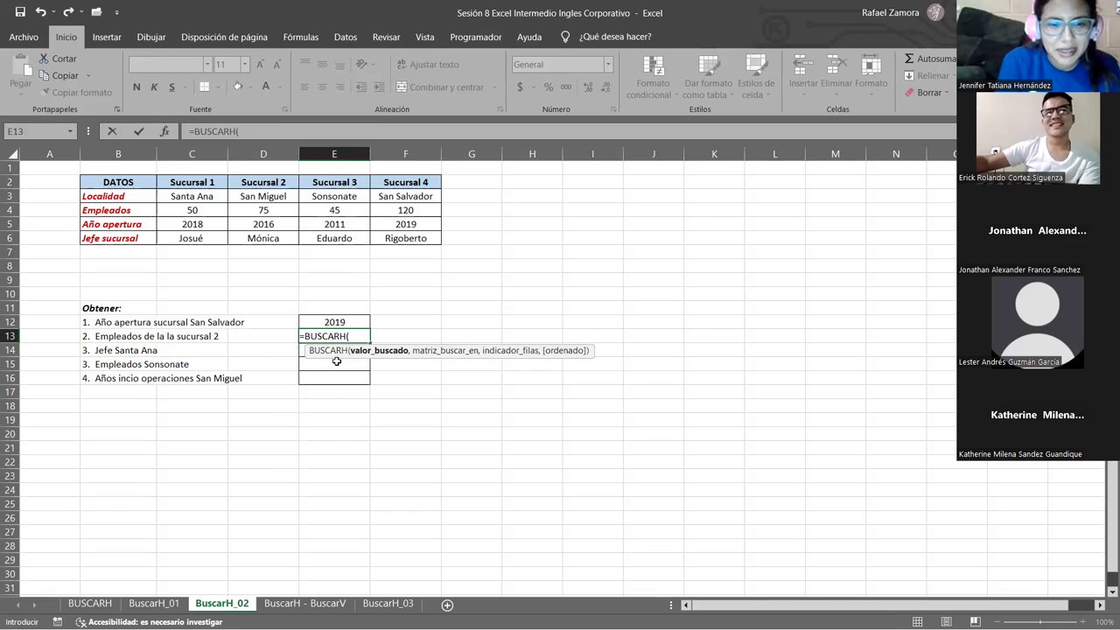
click(264, 181)
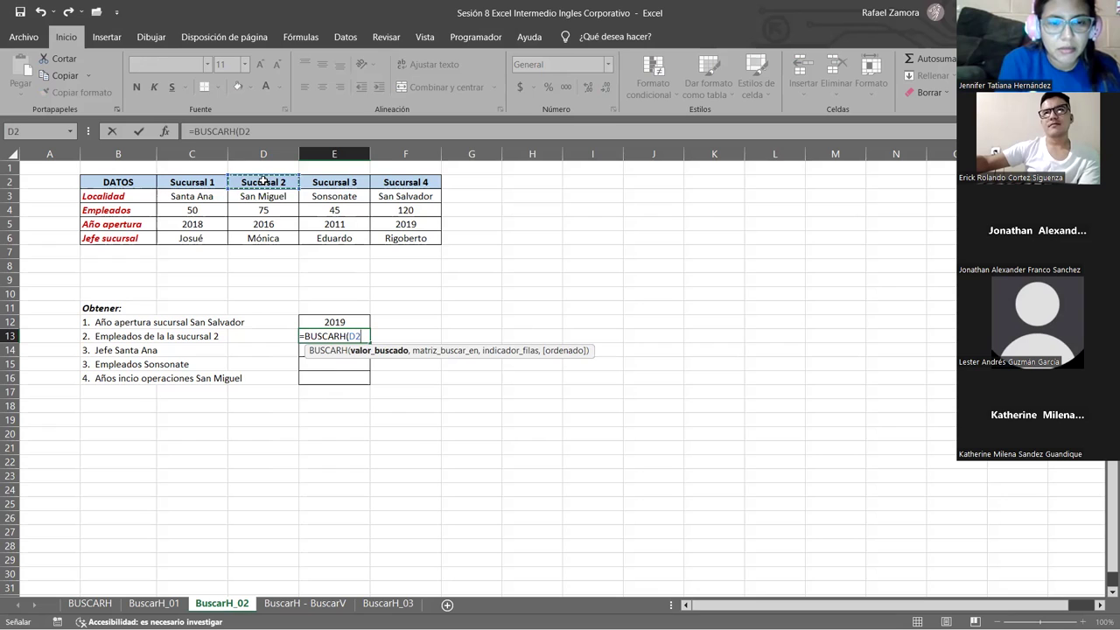
text(,)
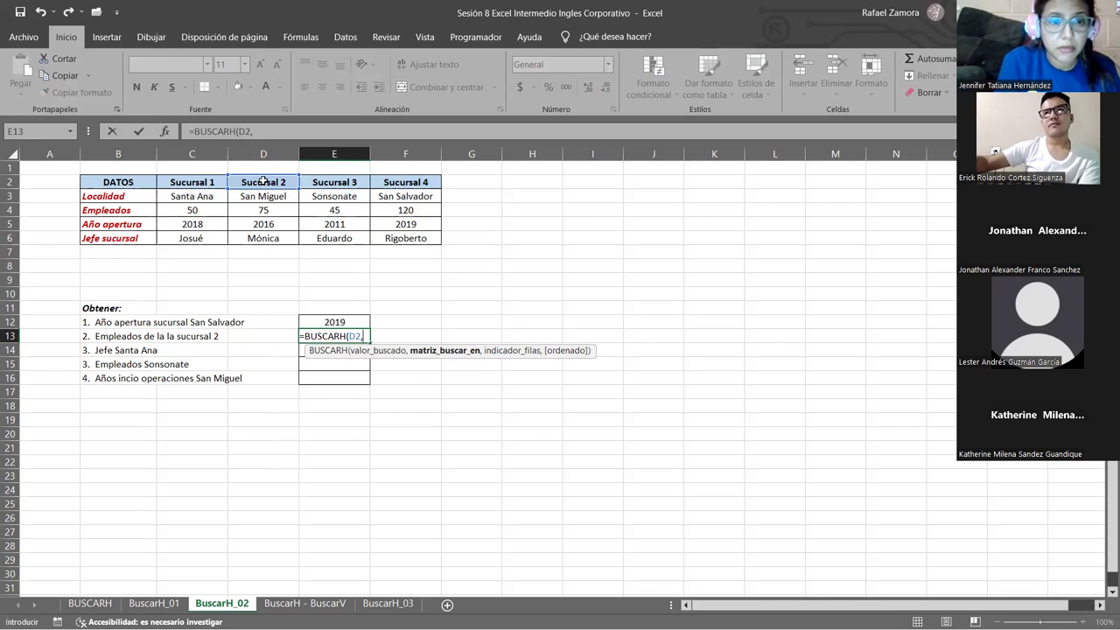
drag(117, 181, 415, 239)
text(,)
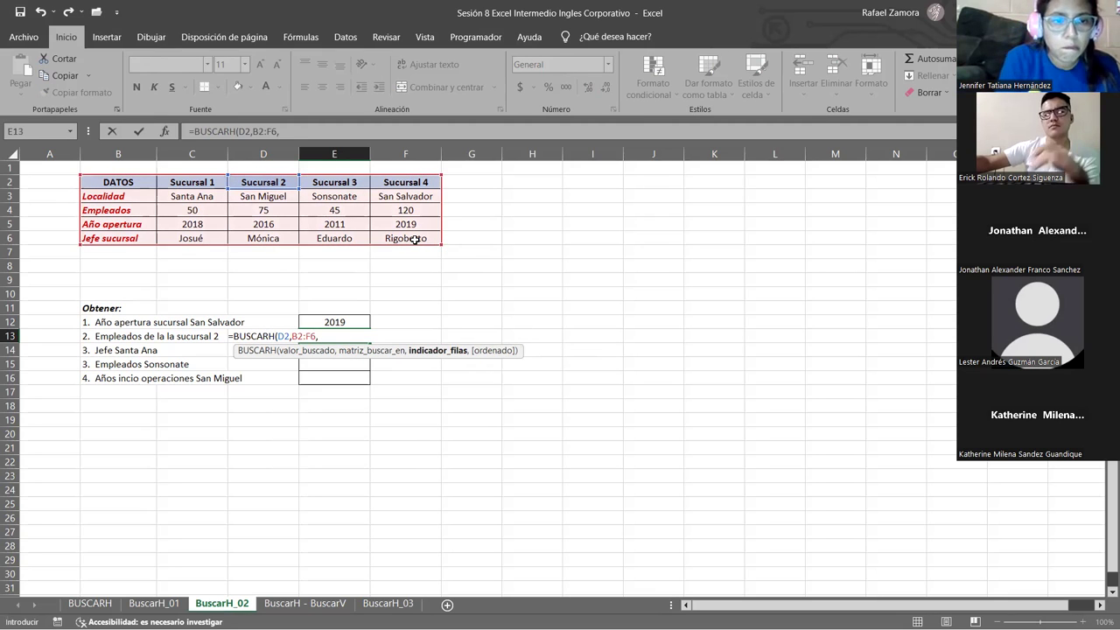
text(3)
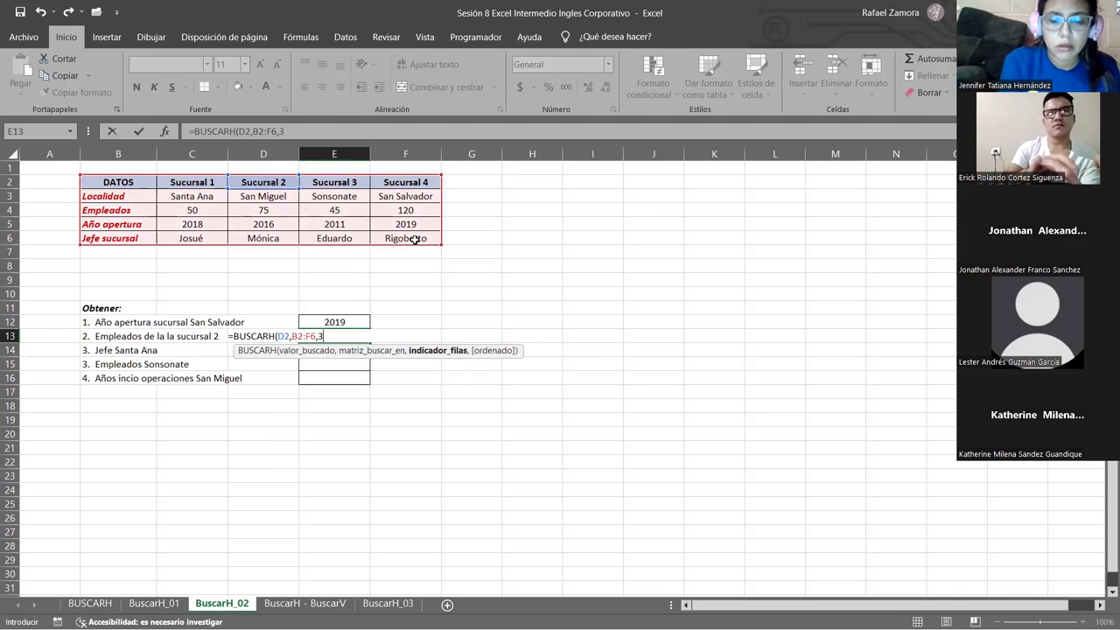
text(,0)
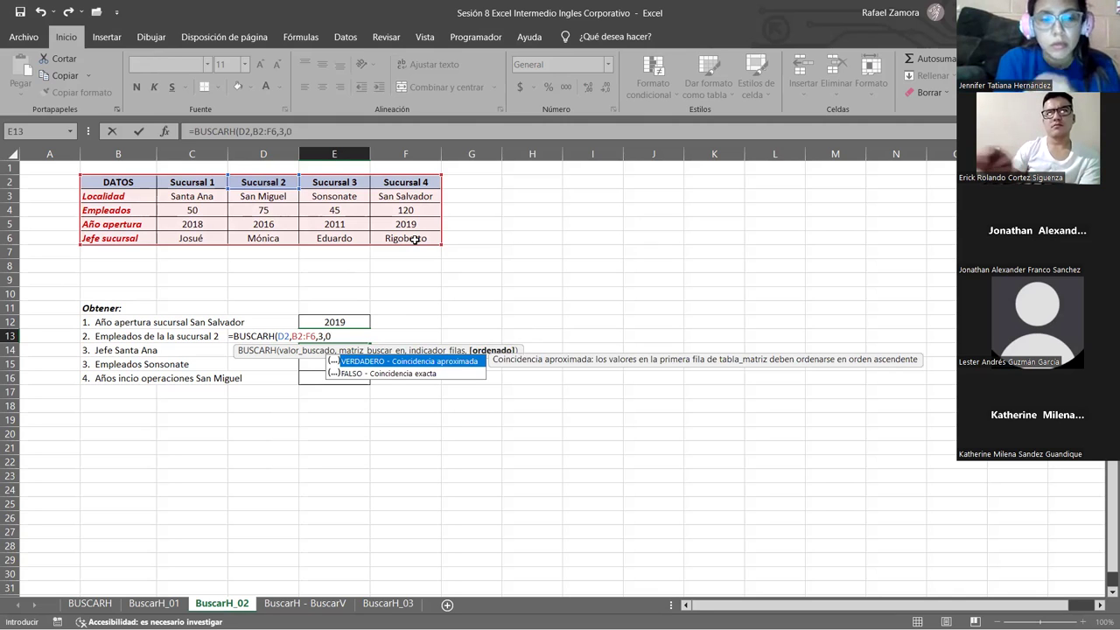
text())
Confirm E13's formula so it shows 75, then move to cell E14.
key(Return)
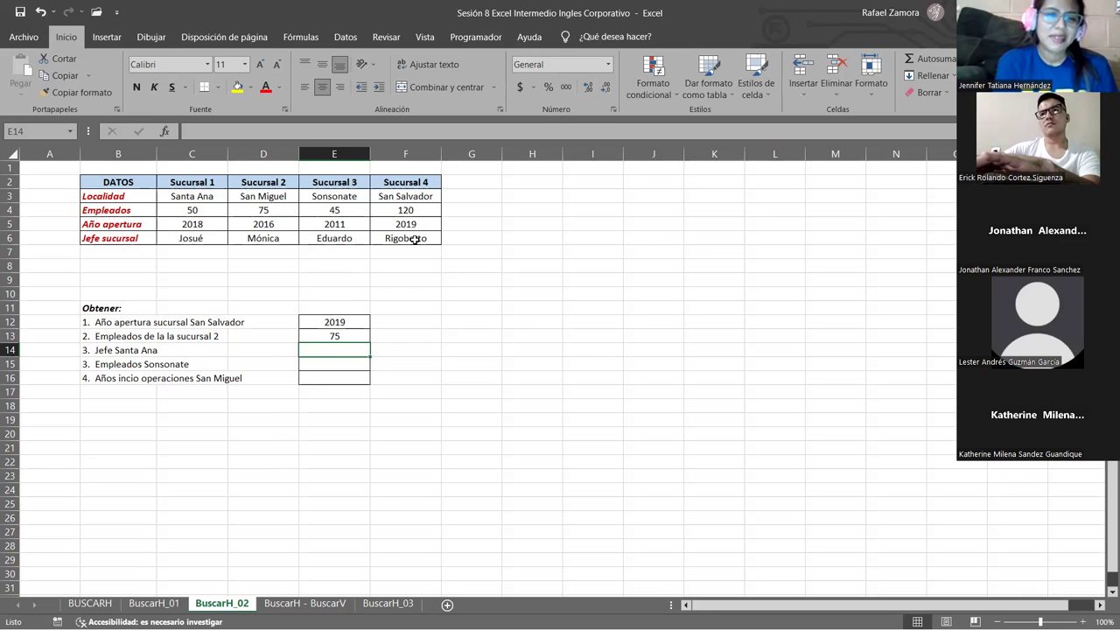
click(351, 359)
click(349, 351)
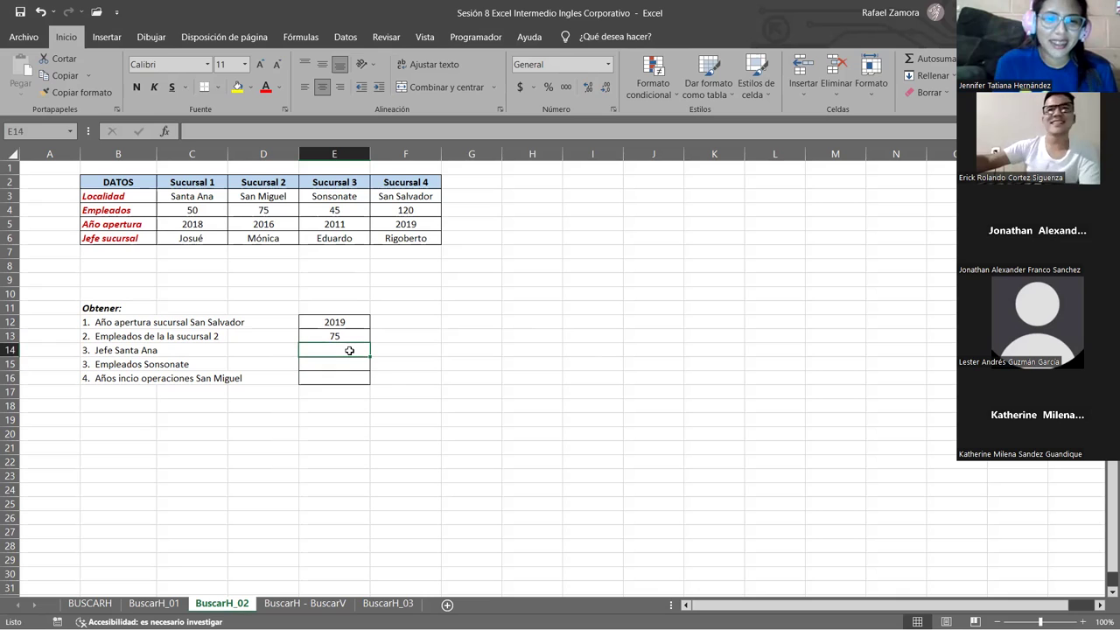
Enter =BUSCARH(C2,B2:F6,5,0) in E14 to return Santa Ana's manager, Josué.
text(=)
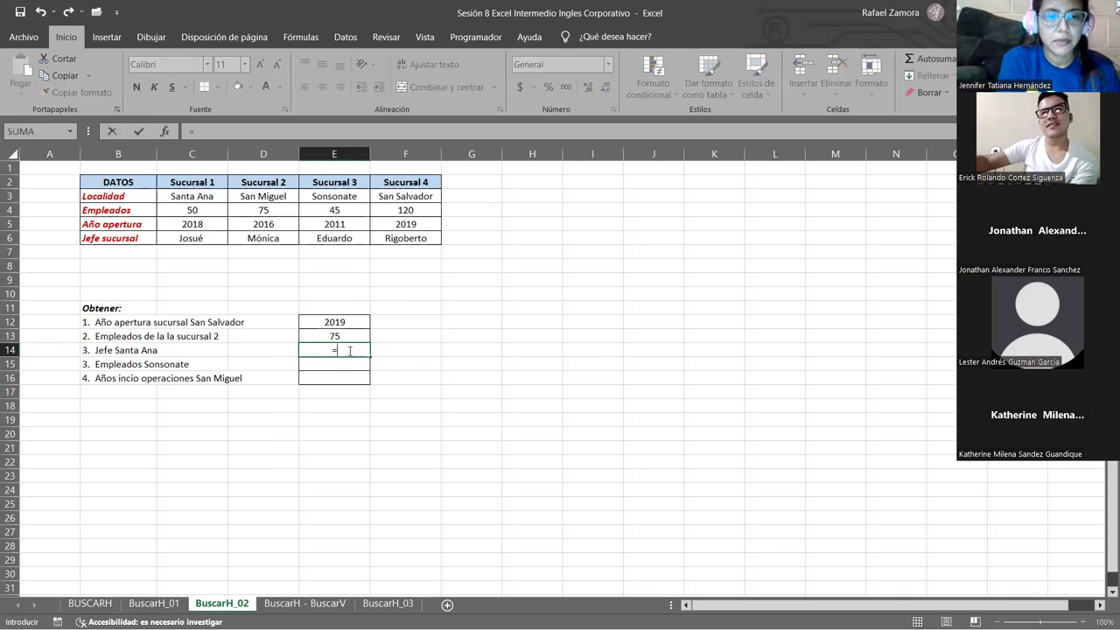
text(buscar)
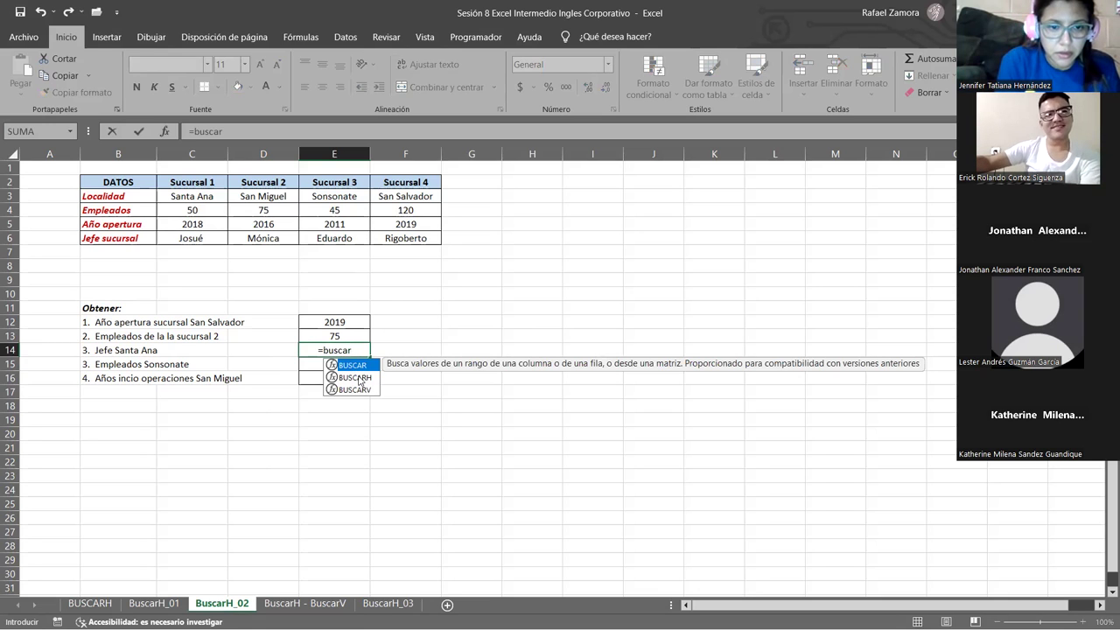
double_click(357, 377)
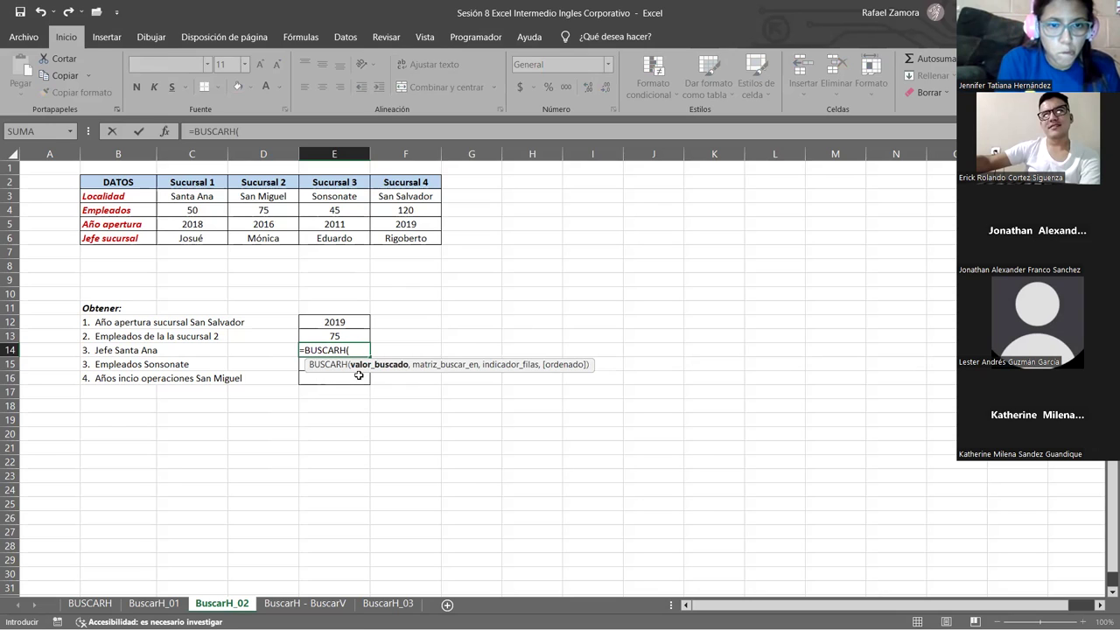
click(203, 182)
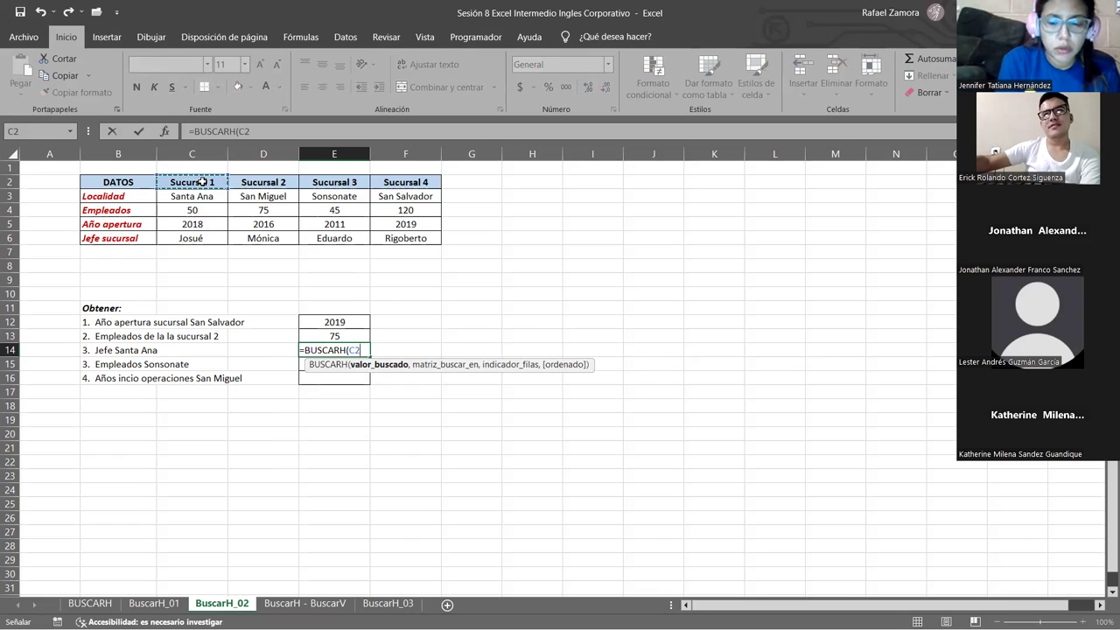
text(,)
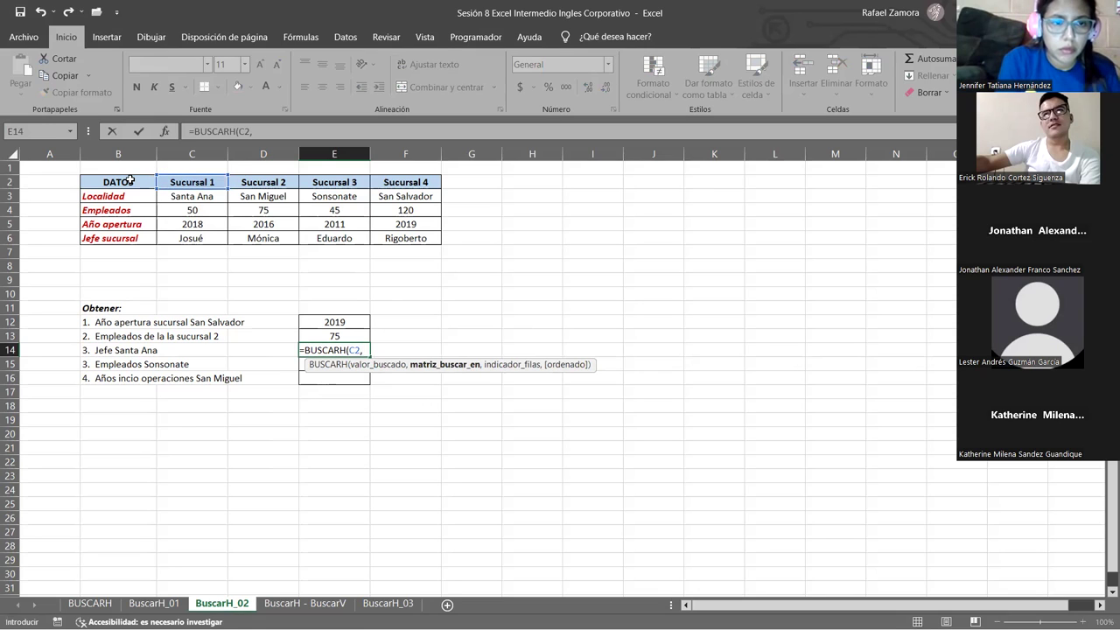
drag(129, 180, 407, 238)
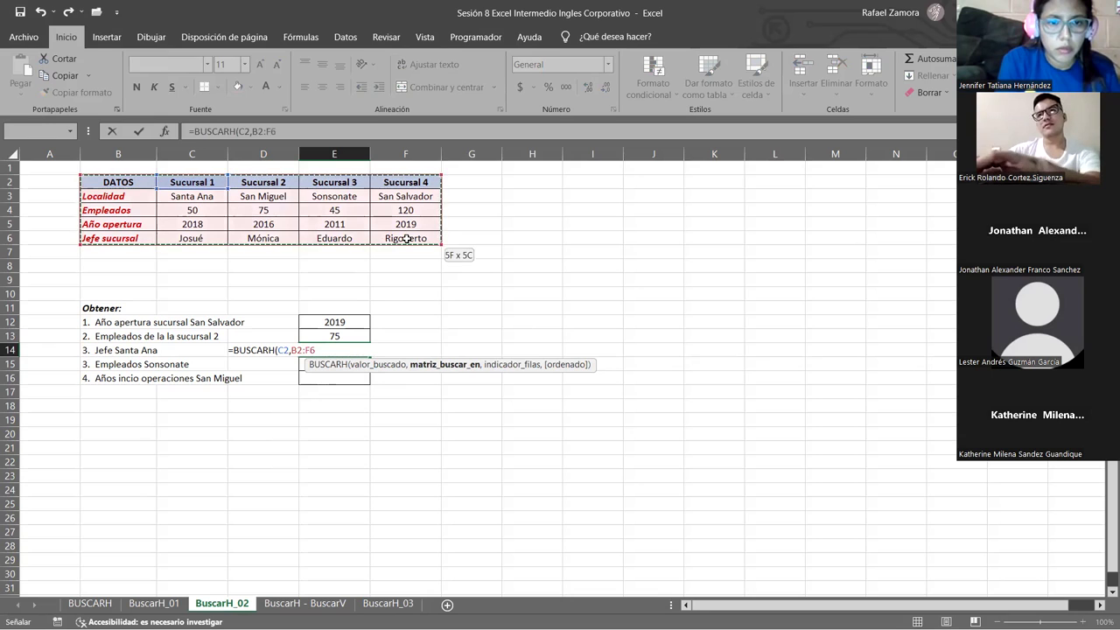
text(,5)
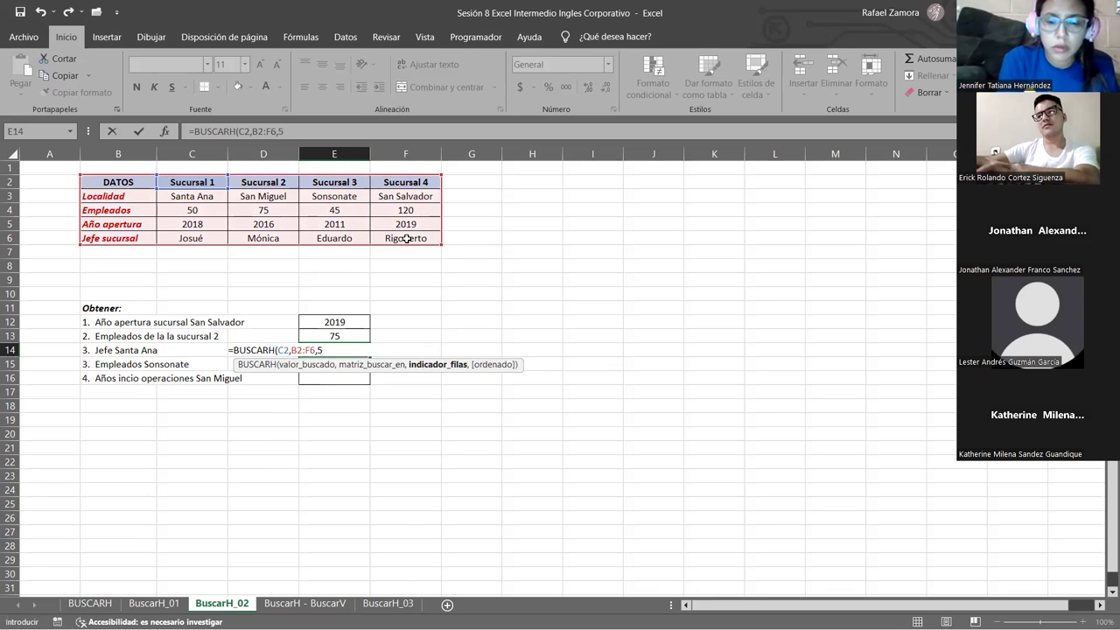
text(,0)
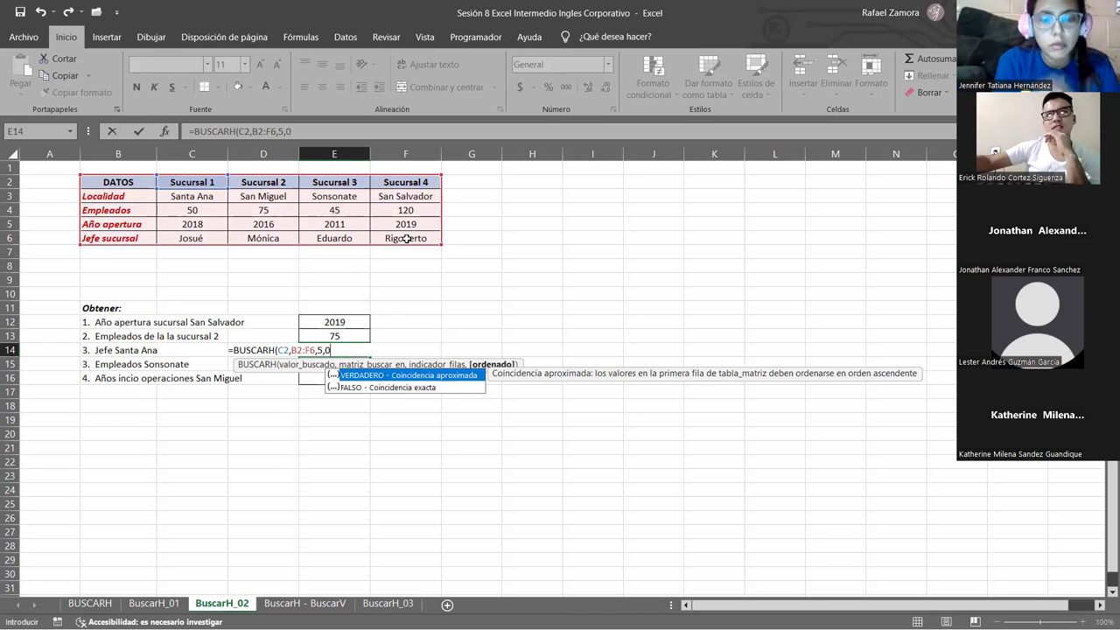
text())
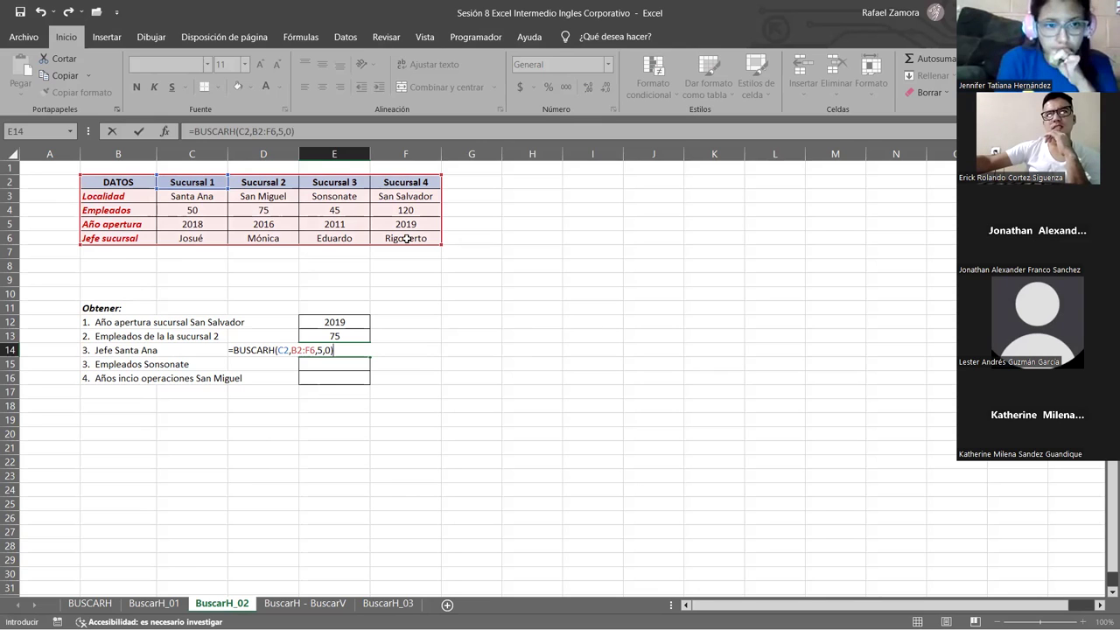
key(Return)
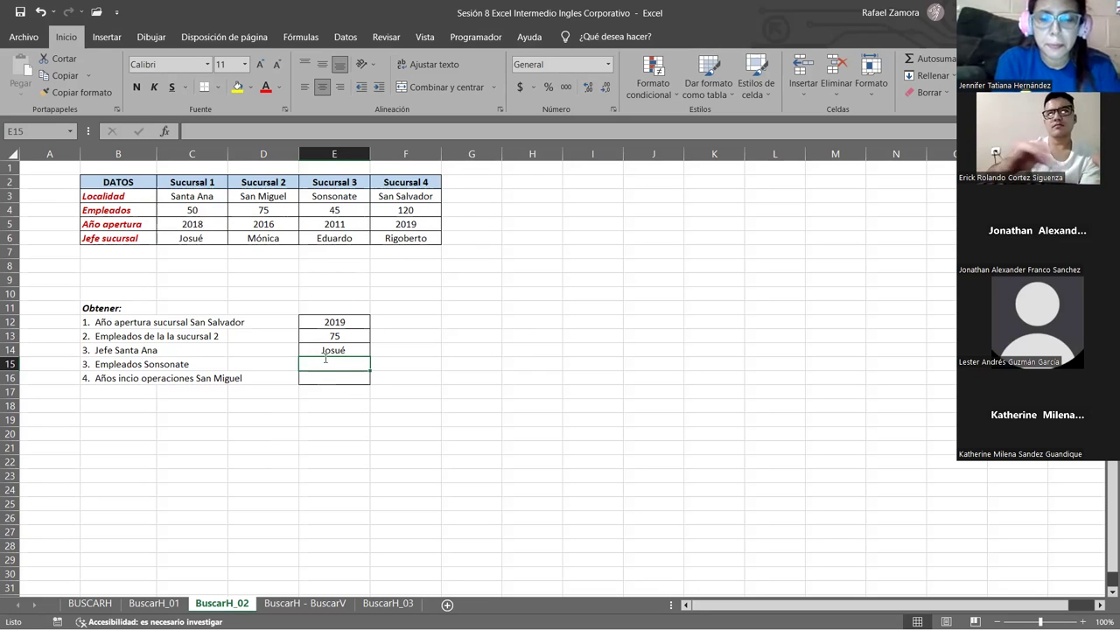
Enter =BUSCARH(E2,B2:F6,3,0) in E15 so it returns Sonsonate's 45 employees.
text(=)
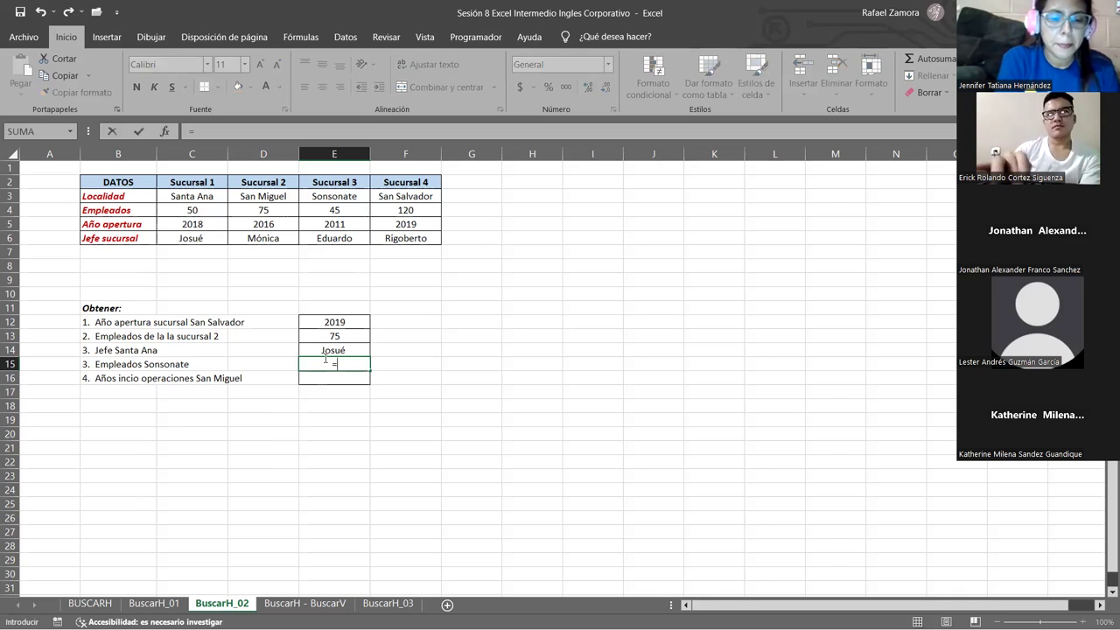
text(buscar)
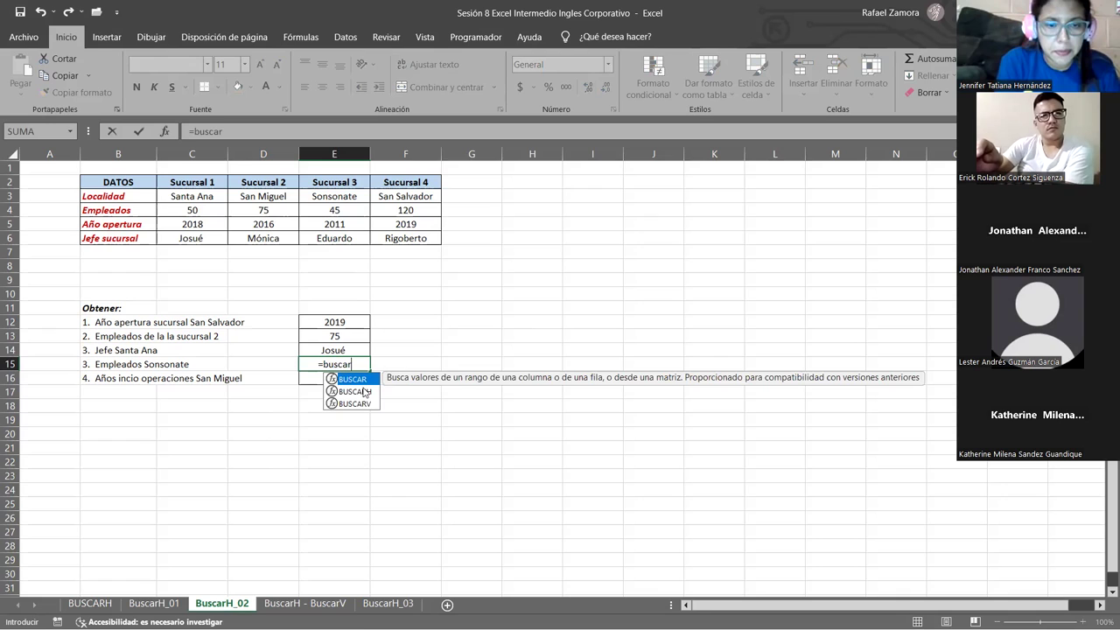
double_click(365, 391)
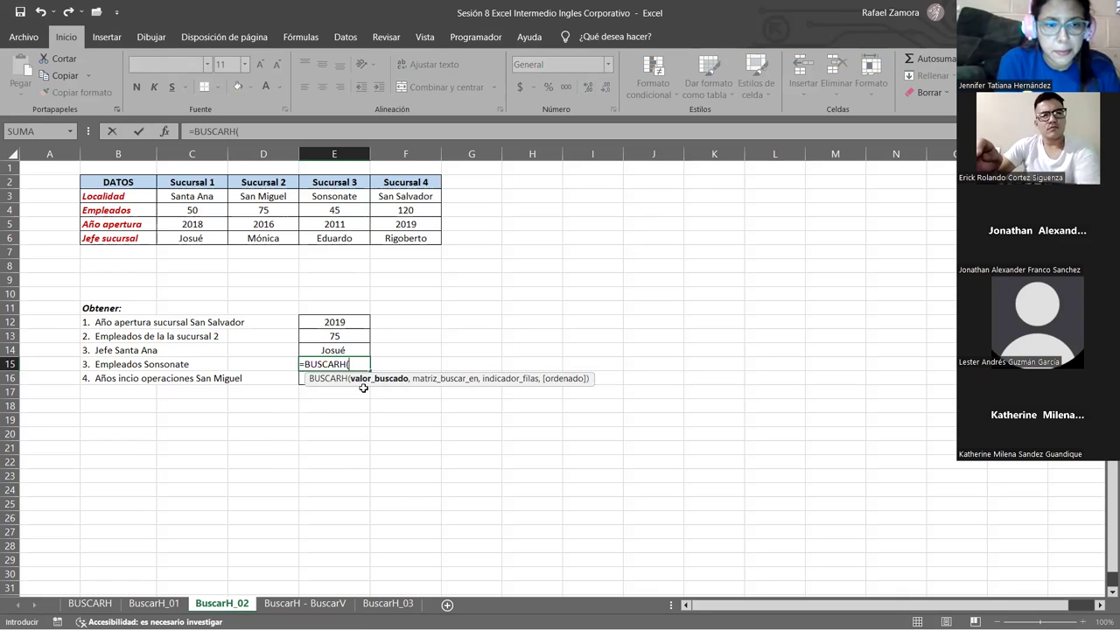
click(341, 182)
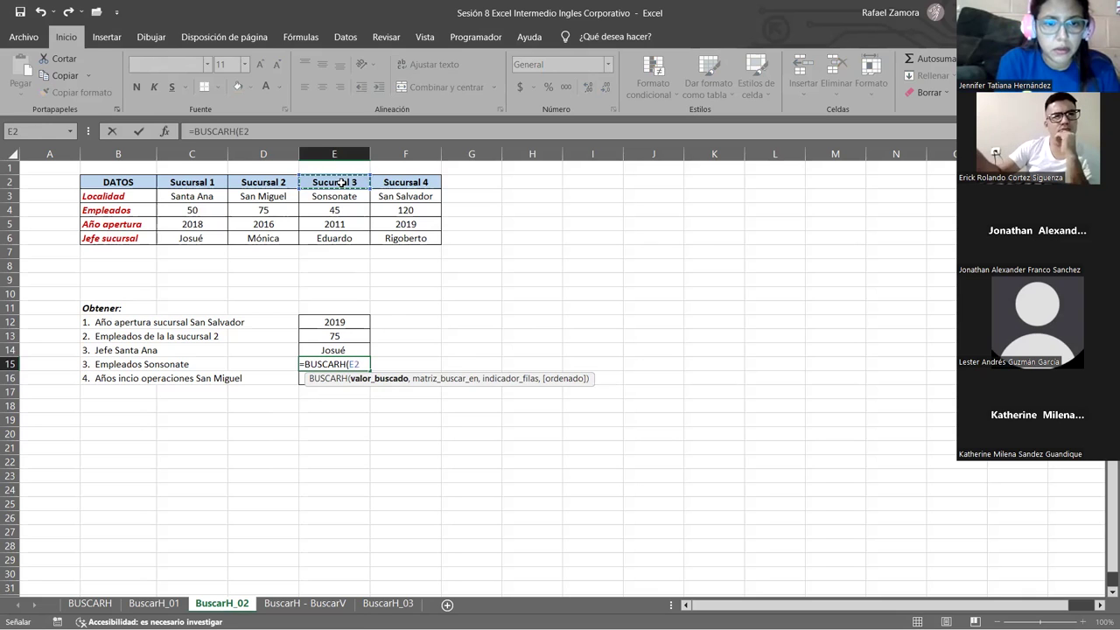
text(,)
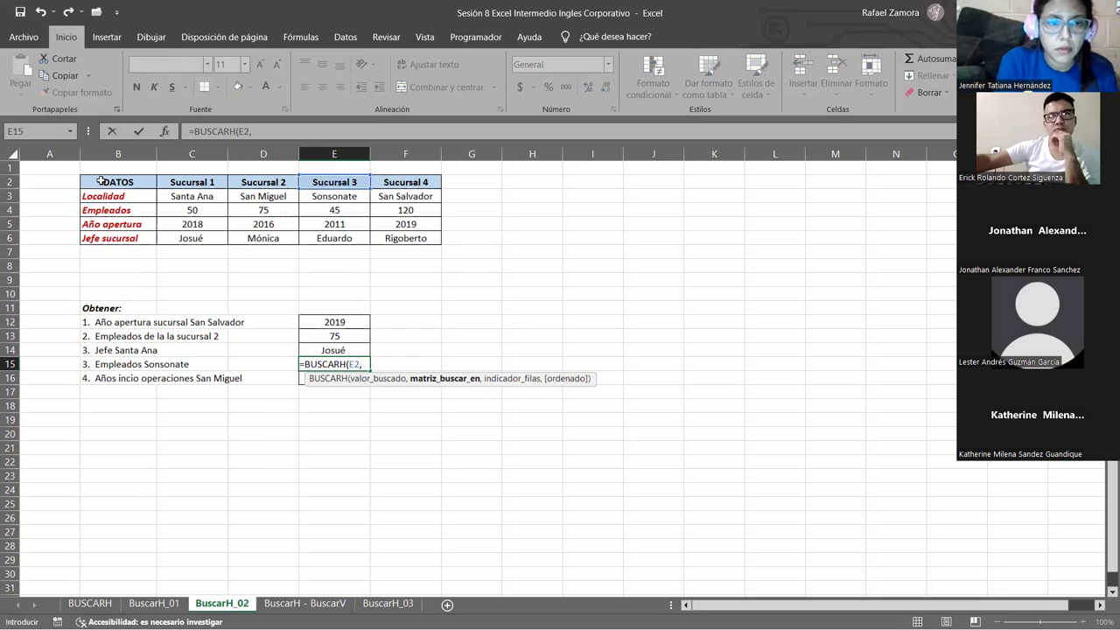
drag(103, 180, 381, 235)
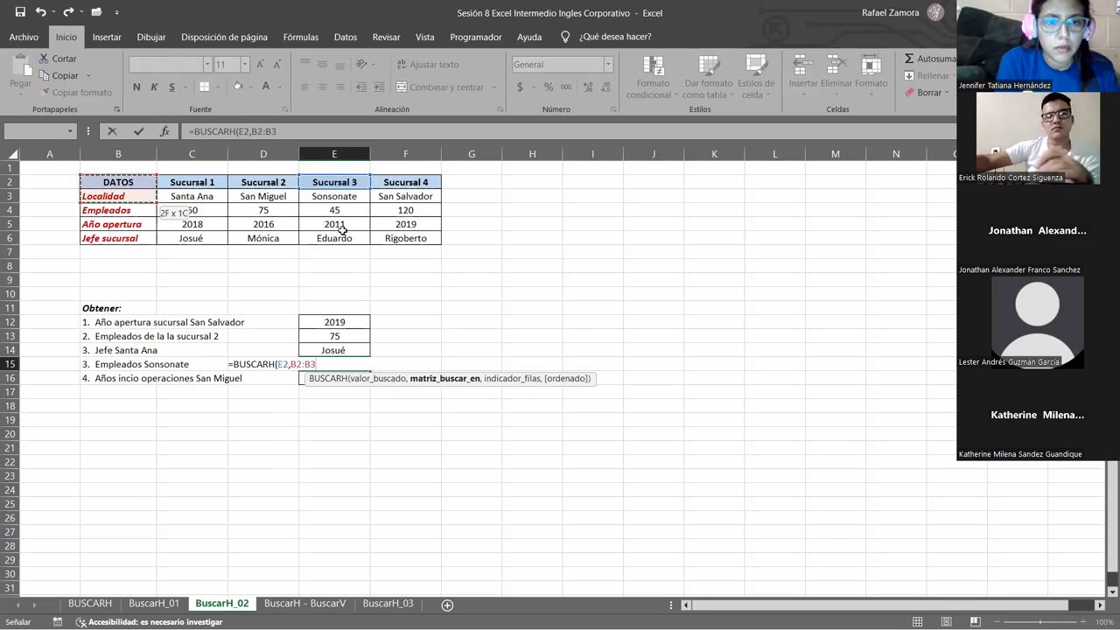
drag(381, 235, 408, 239)
text(,)
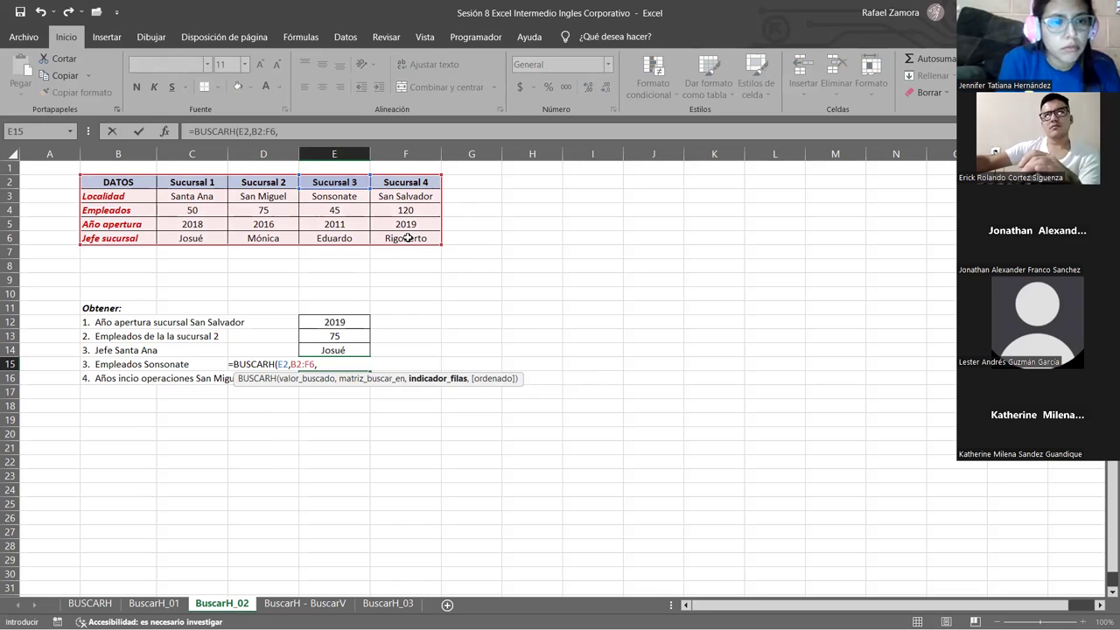
text(3)
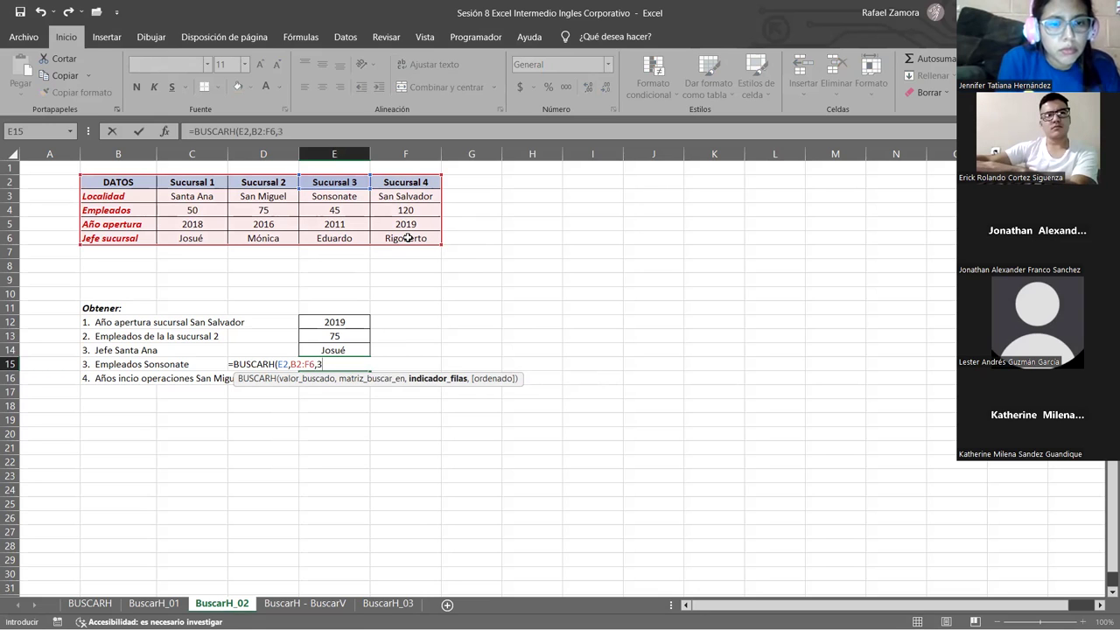
text(,)
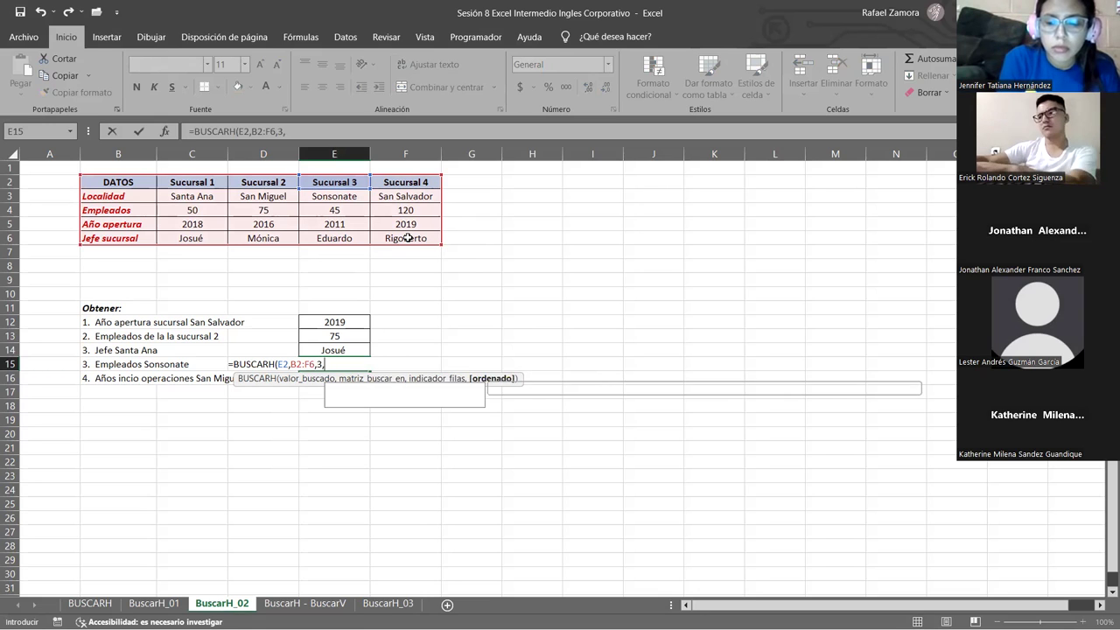
text(0)
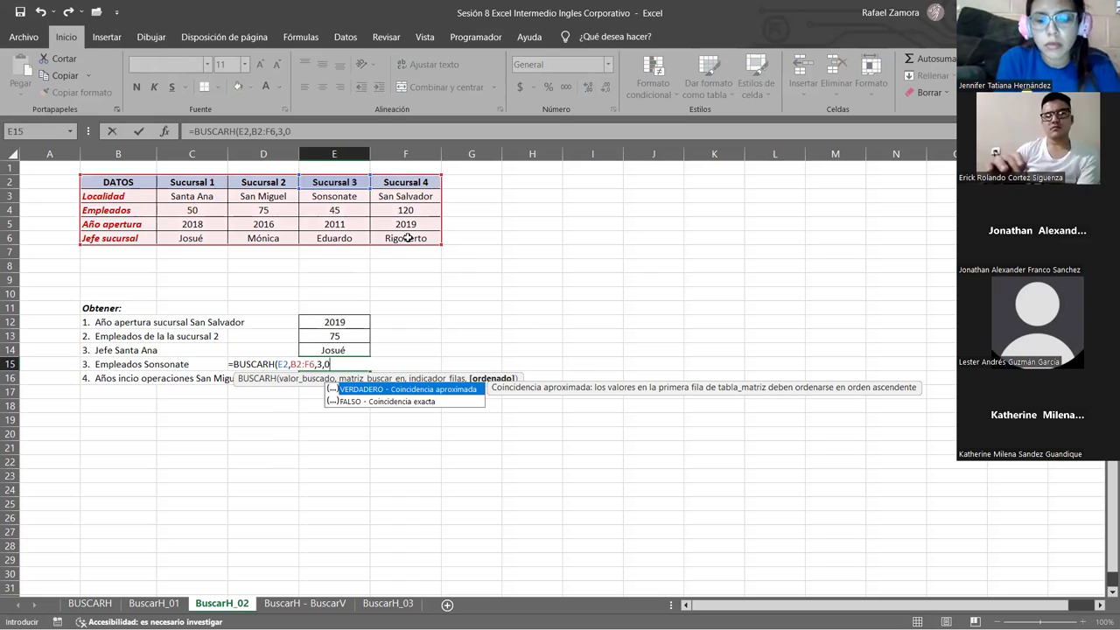
key(Return)
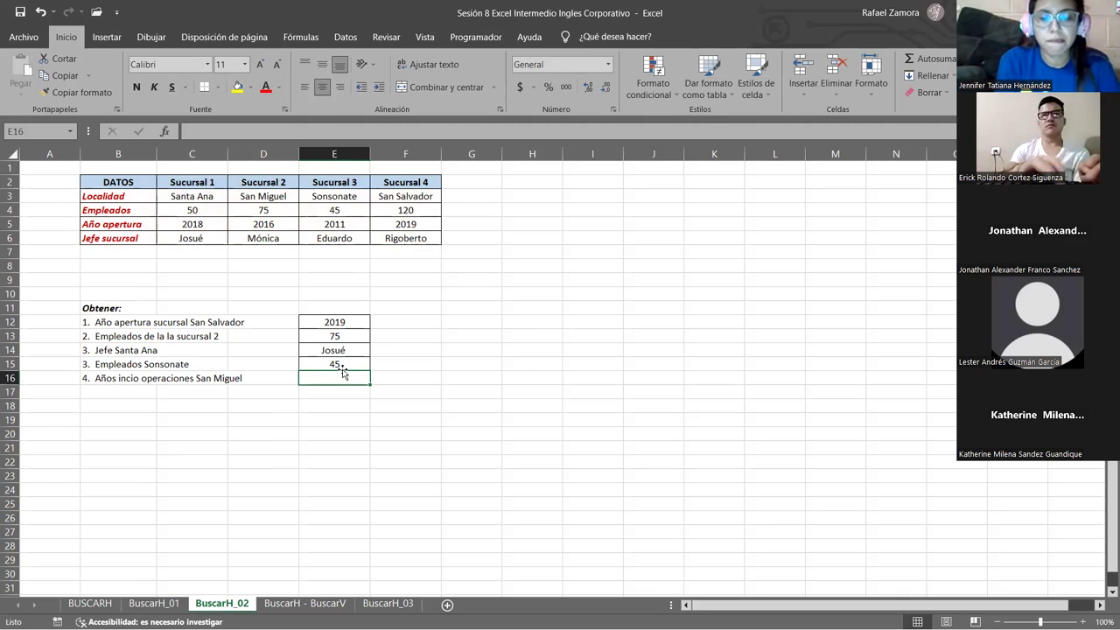
Enter =BUSCARH(D2,B2:F6,4,0) in E16 for San Miguel's opening year, dropping the extra parenthesis.
text(=)
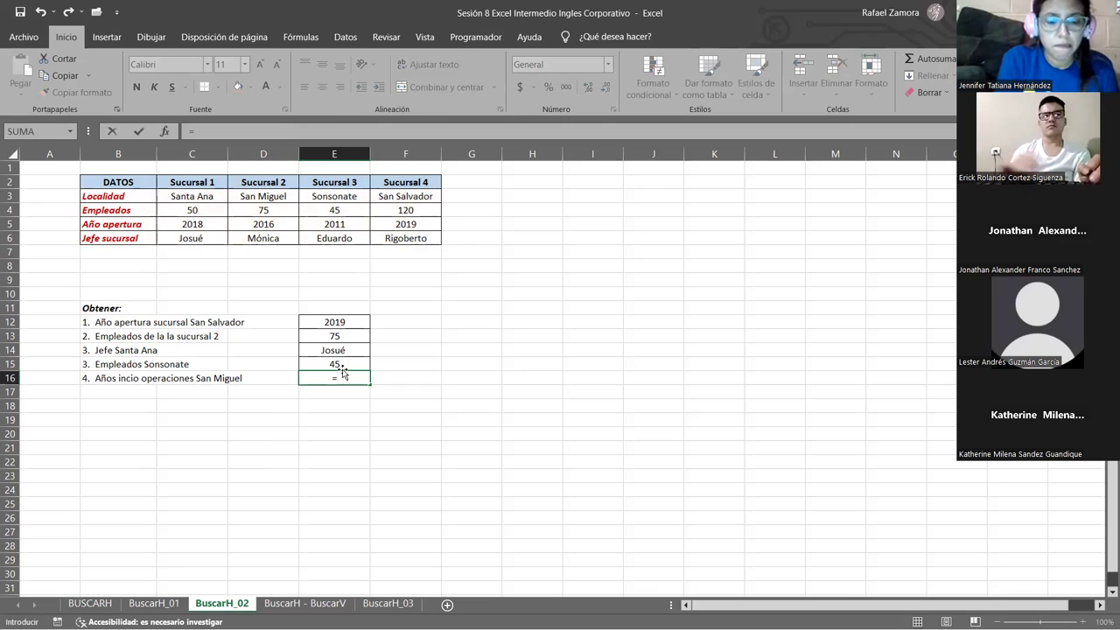
text(busca)
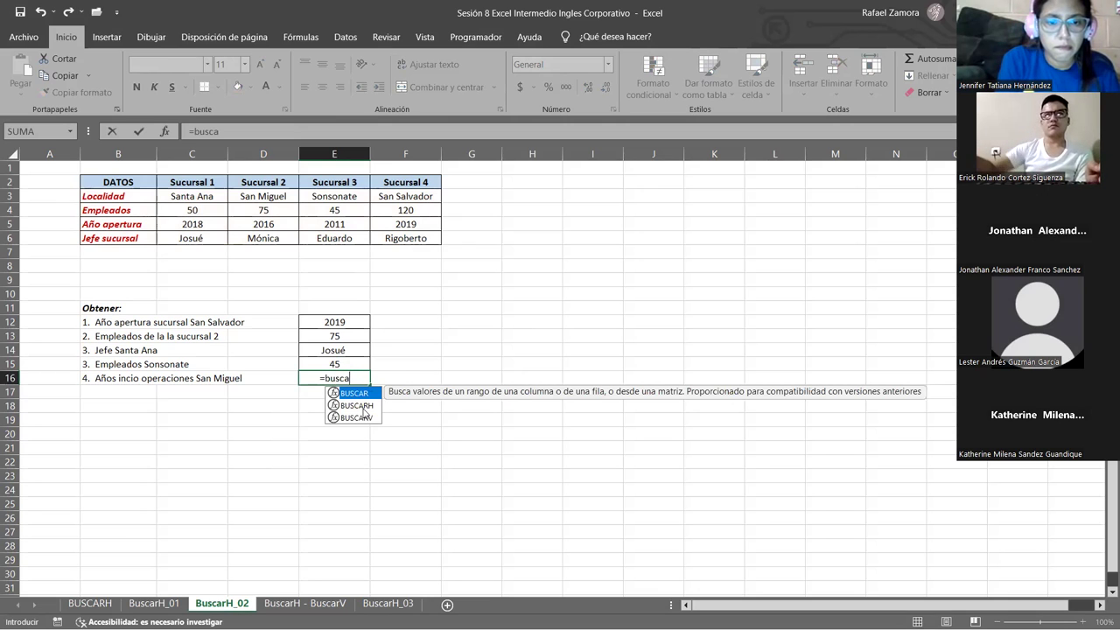
double_click(364, 407)
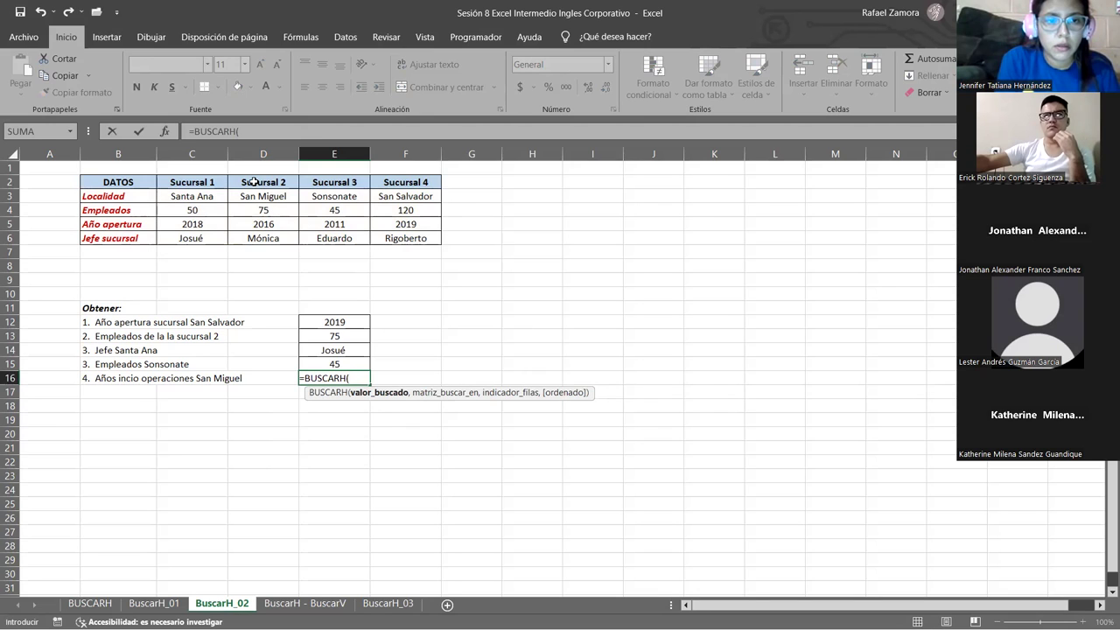
click(253, 181)
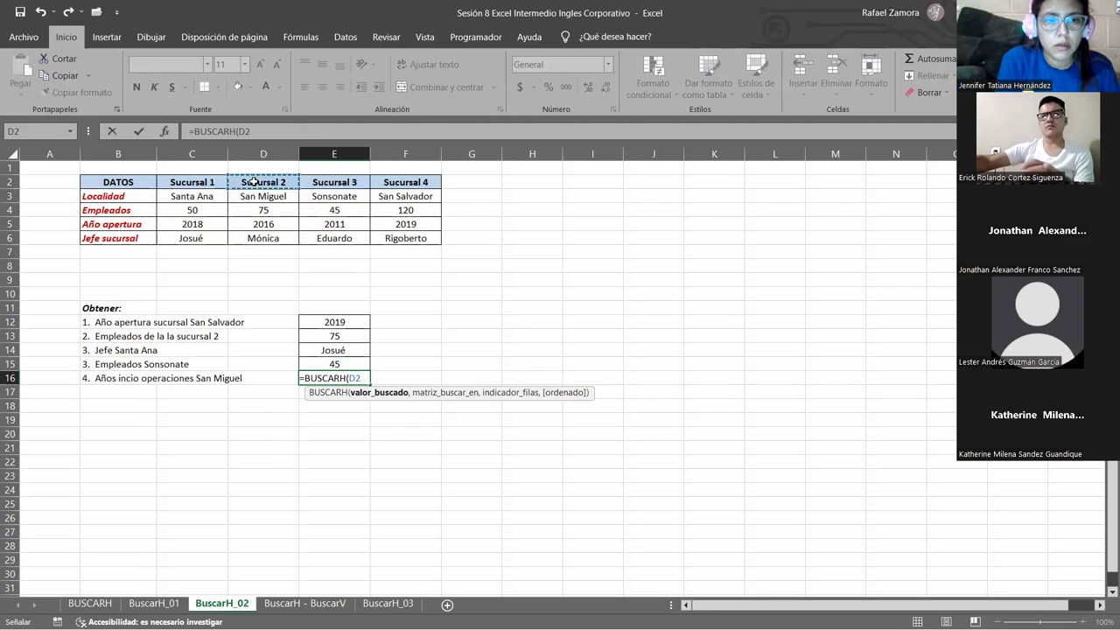
text(,)
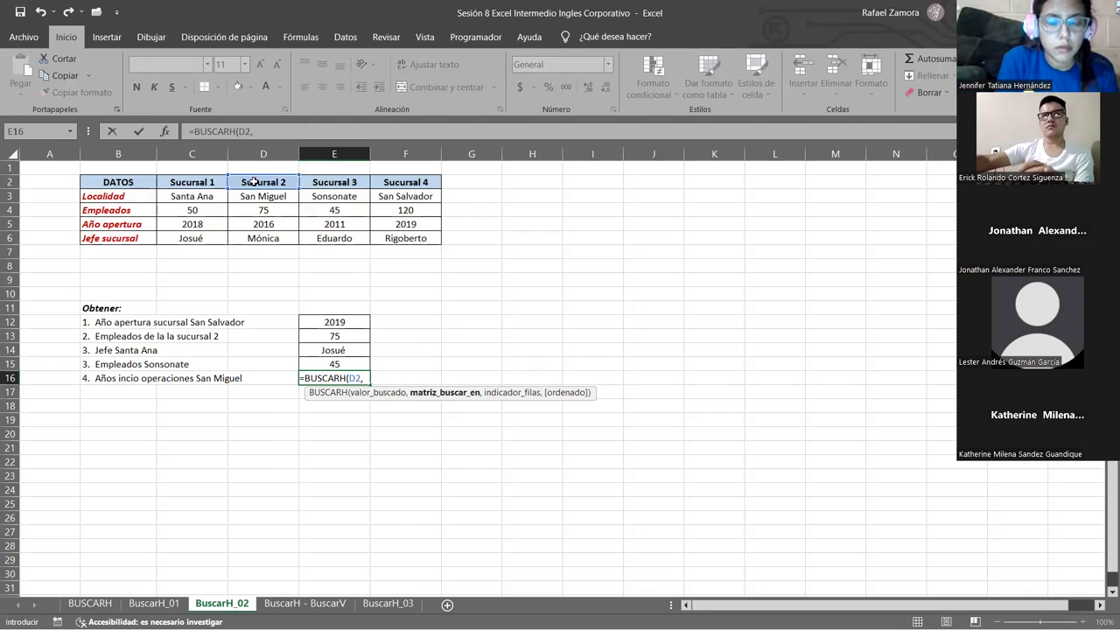
drag(120, 182, 236, 213)
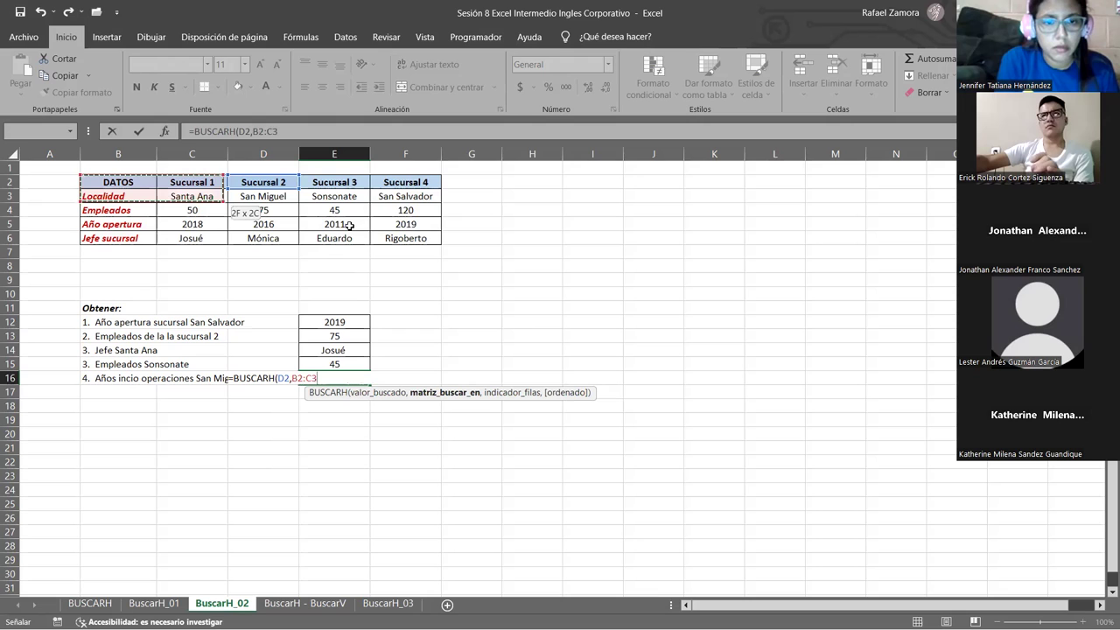
drag(349, 225, 420, 237)
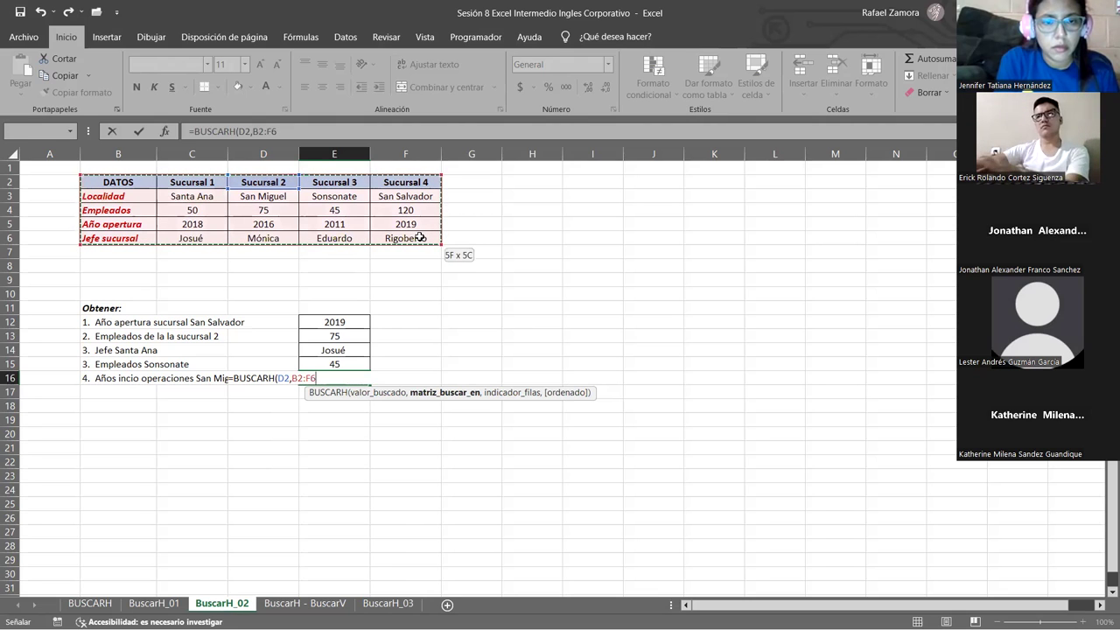
text(,)
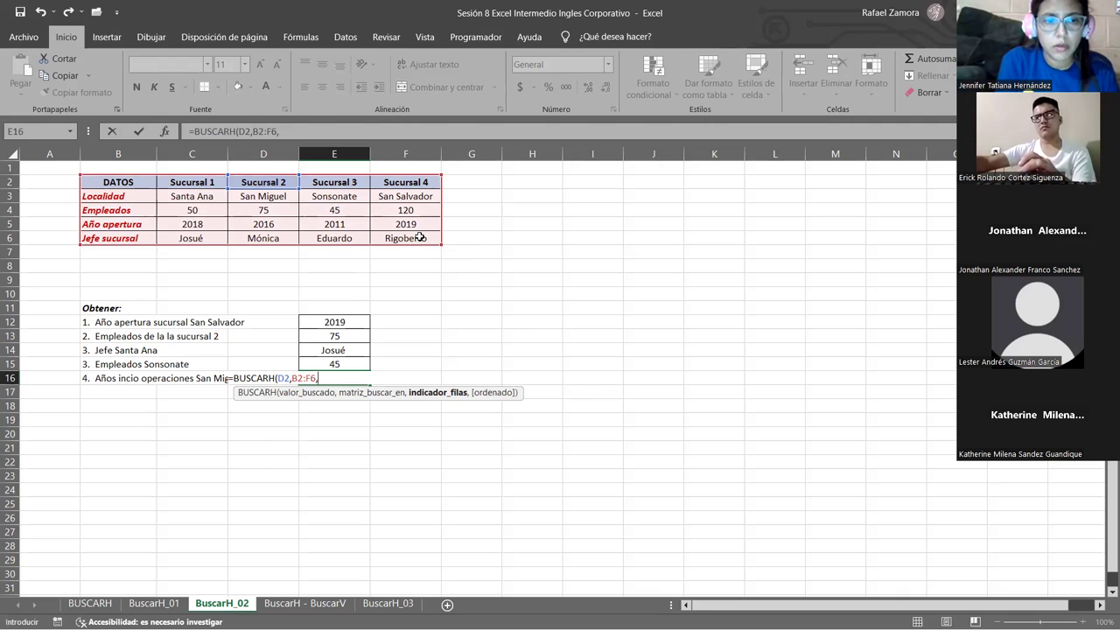
text(4)
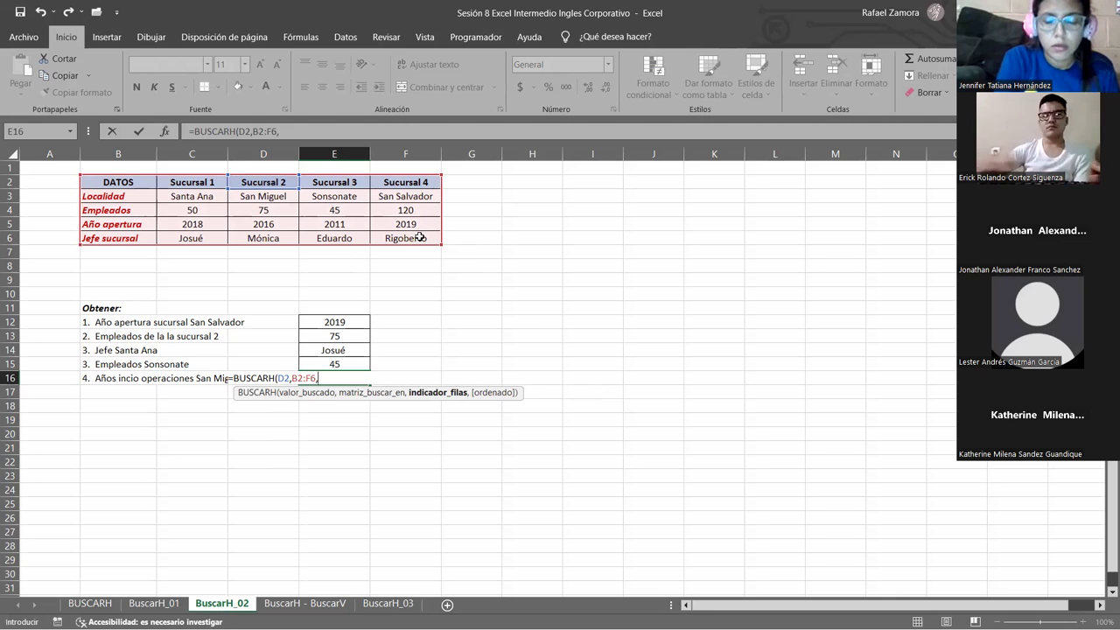
text(,0)
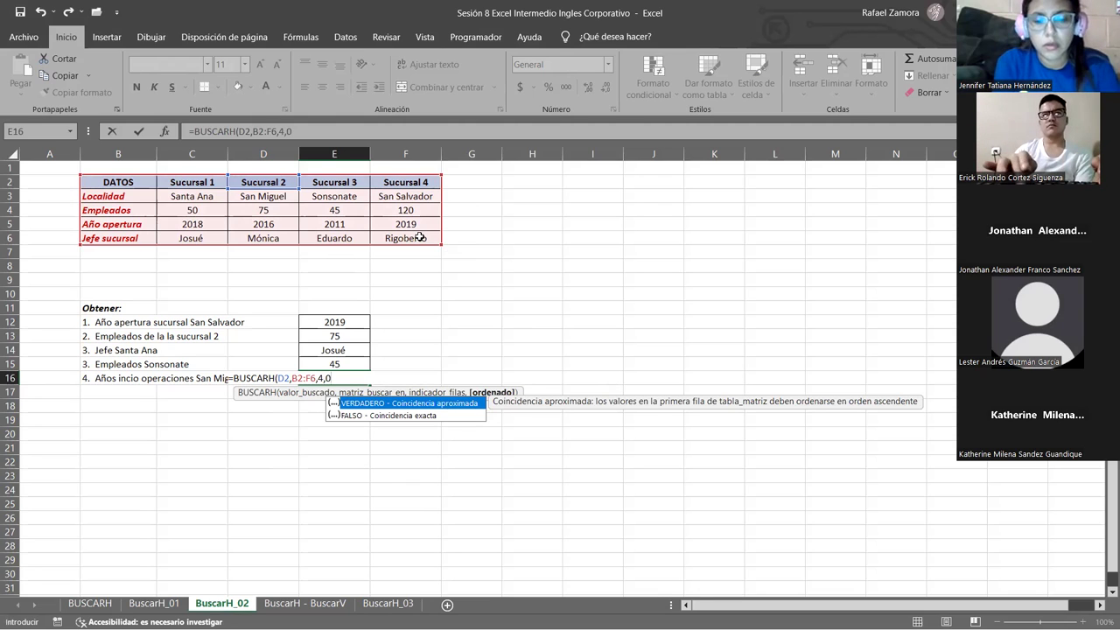
text())
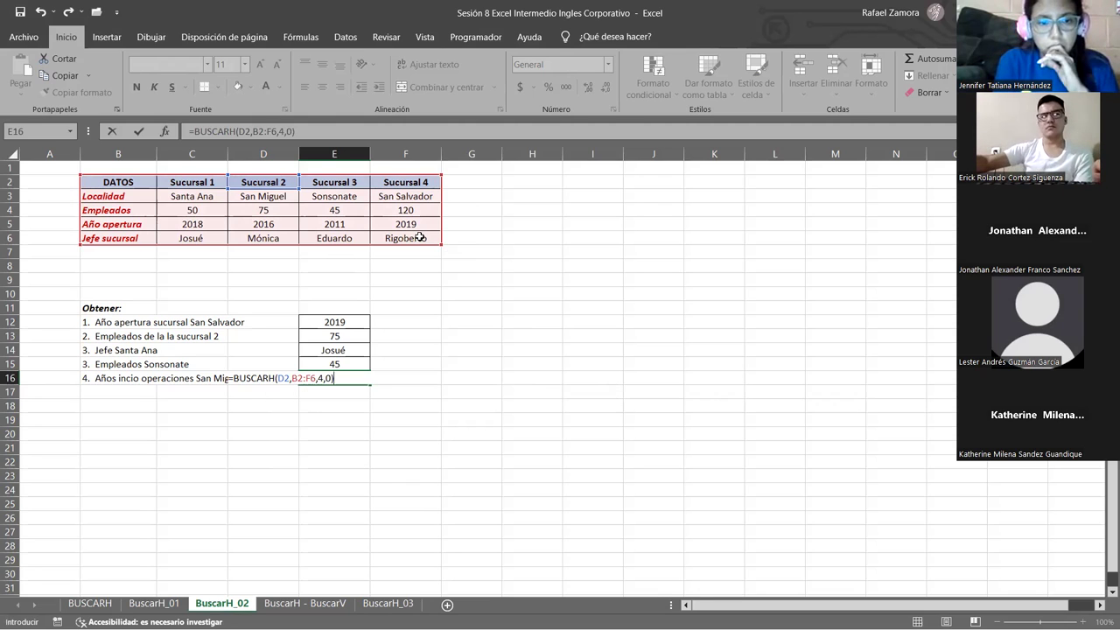
key(BackSpace)
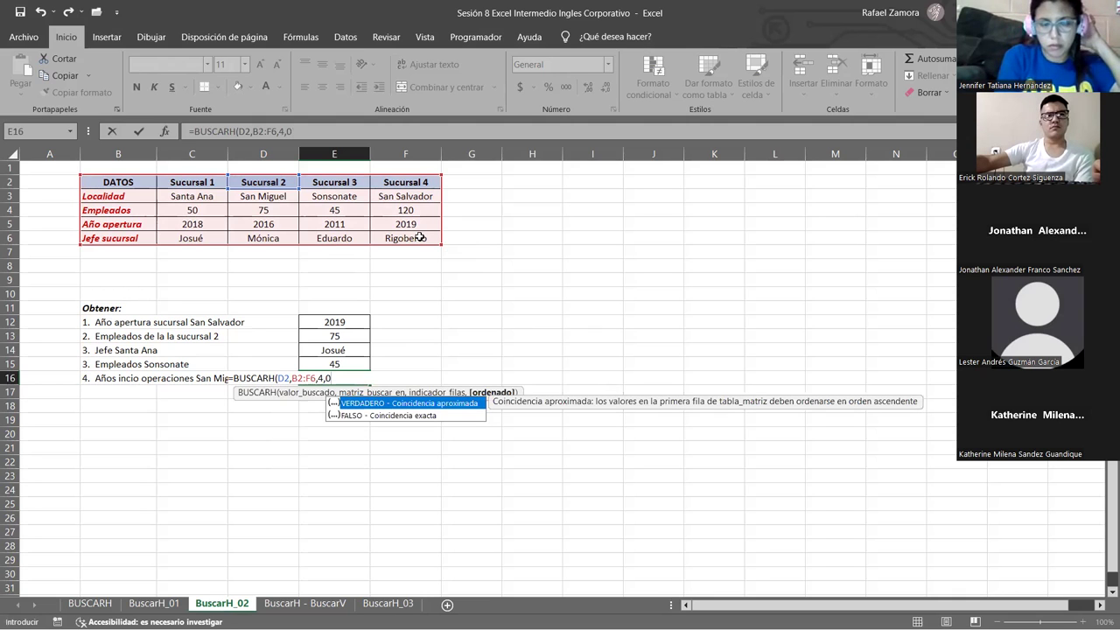
key(Return)
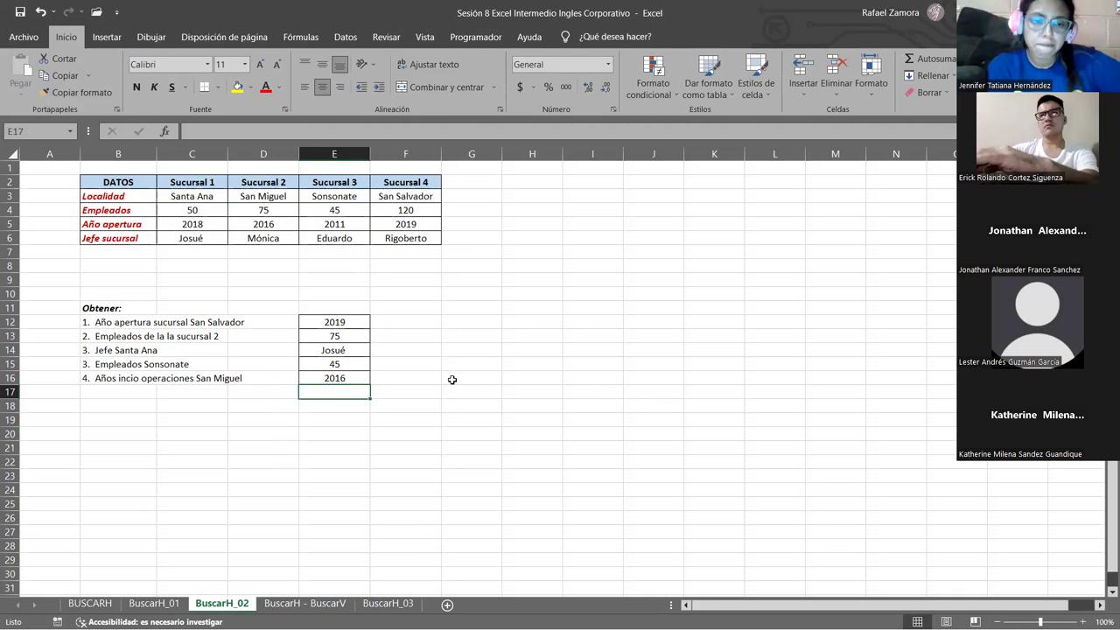
Re-confirm E12's =BUSCARH(F2,B2:F6,4,0) formula and compare it with San Salvador's 2019 in F5.
click(346, 324)
double_click(350, 322)
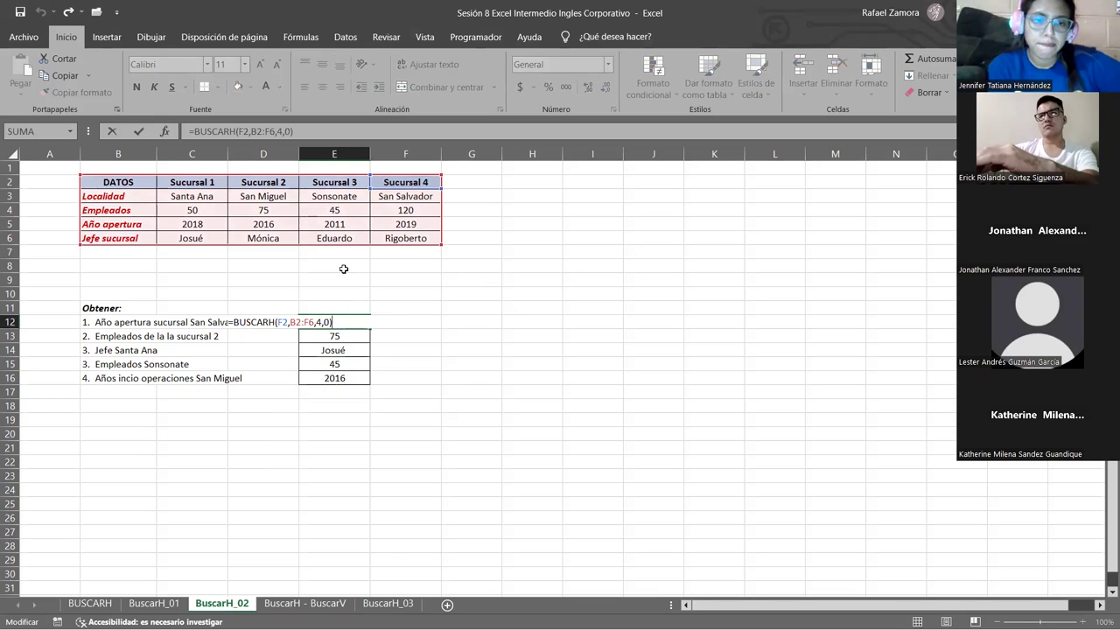
key(ctrl+Return)
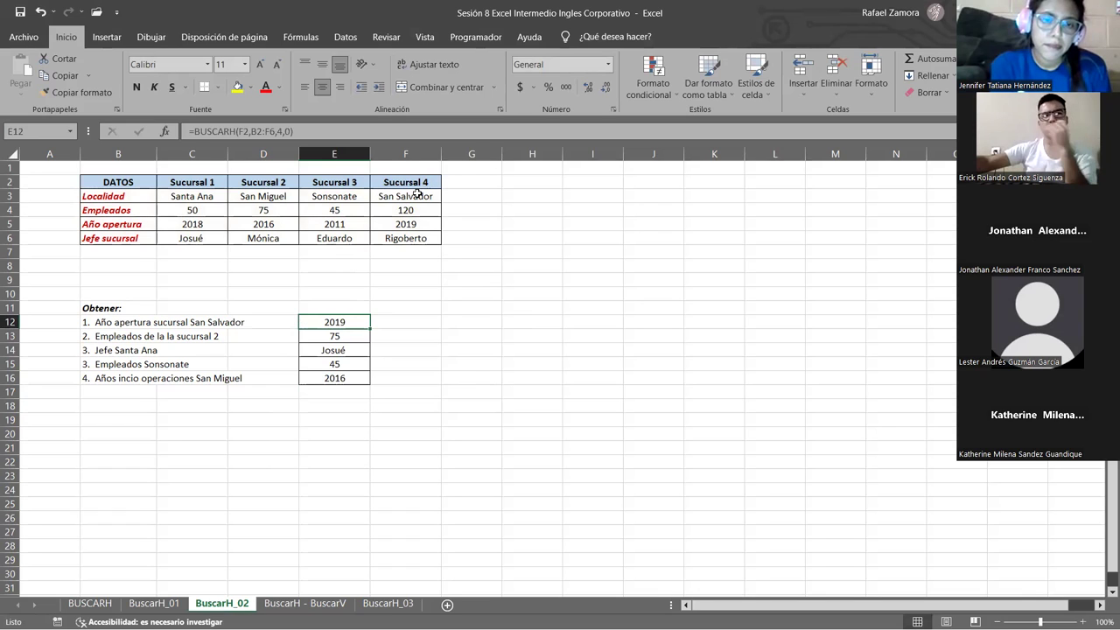
click(419, 227)
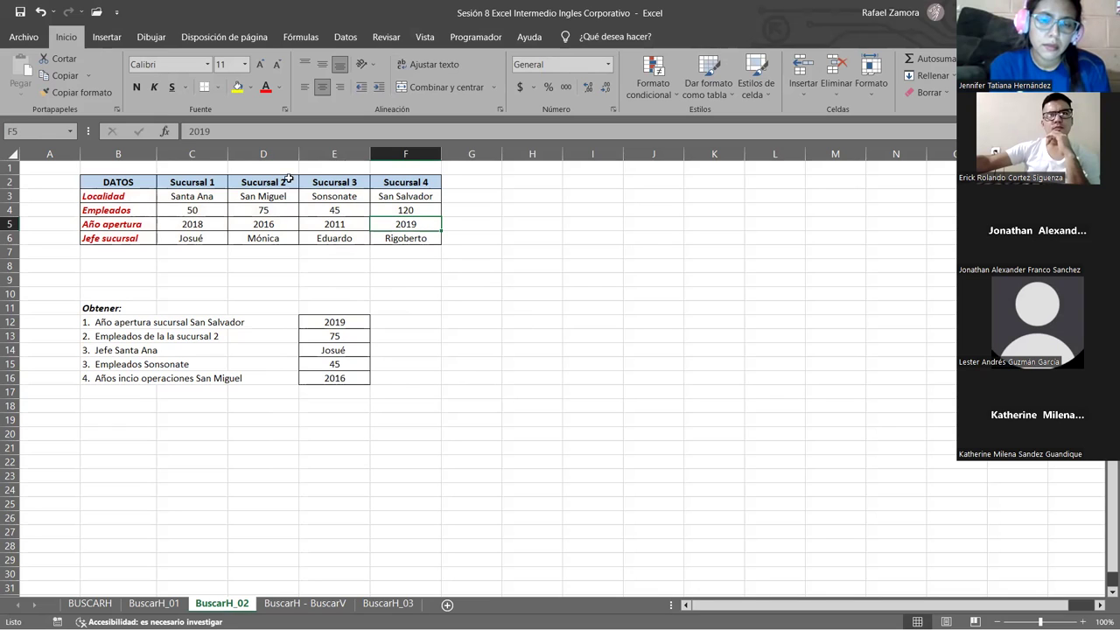
Highlight the table's San Miguel, Empleados row, Josué, 45 and 2016 values, then reopen E12 for editing.
click(261, 184)
click(261, 197)
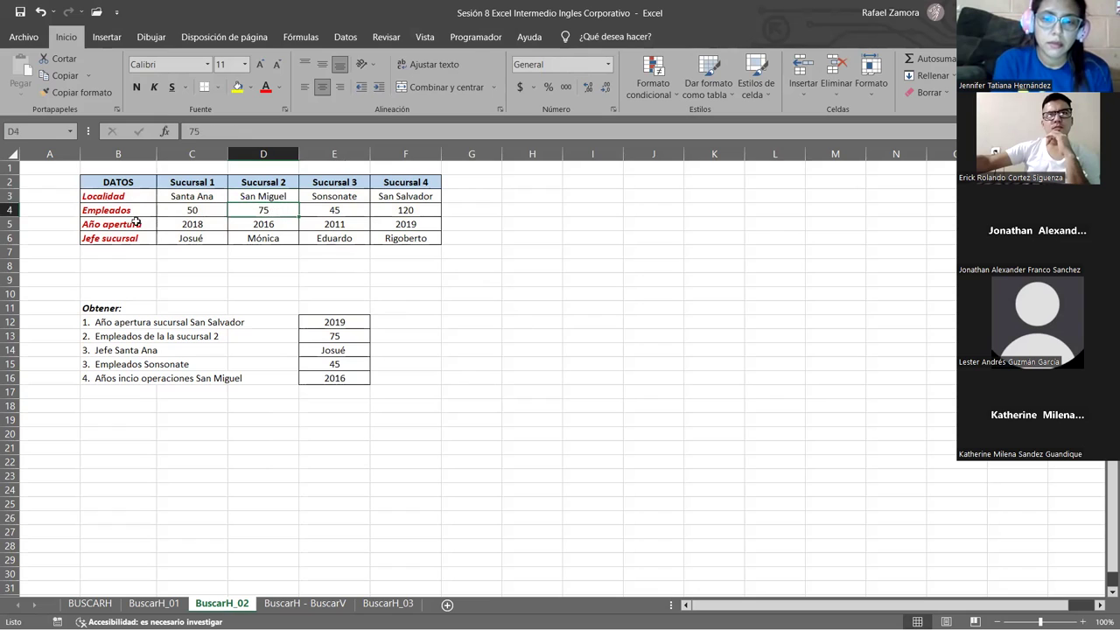
drag(118, 210, 405, 210)
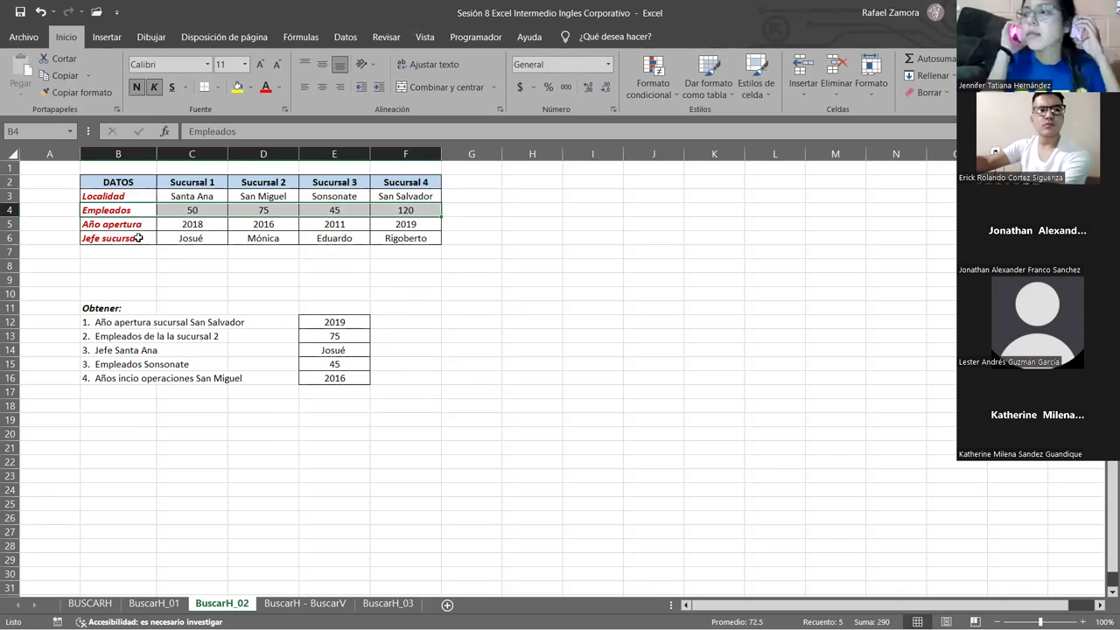
click(197, 238)
mouse_move(203, 239)
mouse_down()
mouse_move(254, 226)
mouse_move(250, 238)
mouse_up()
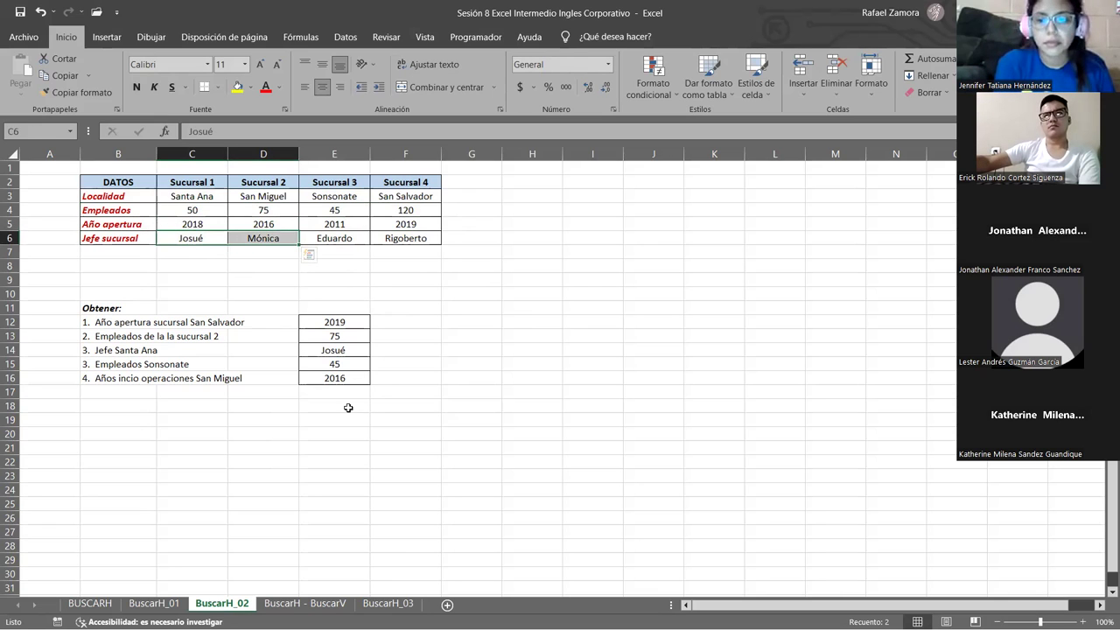
click(335, 210)
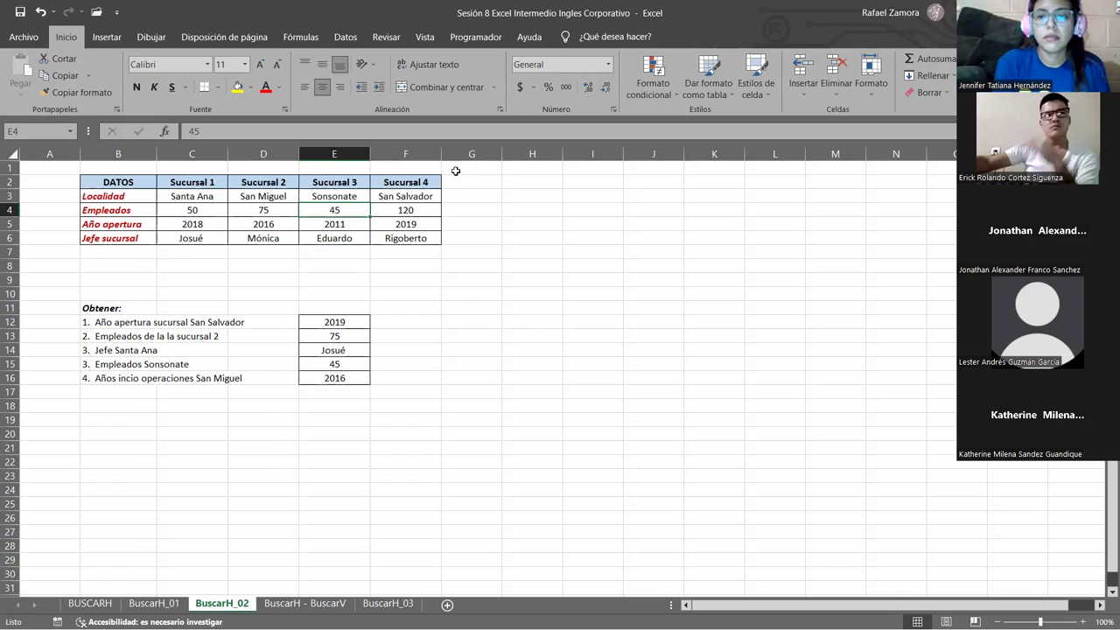
click(267, 222)
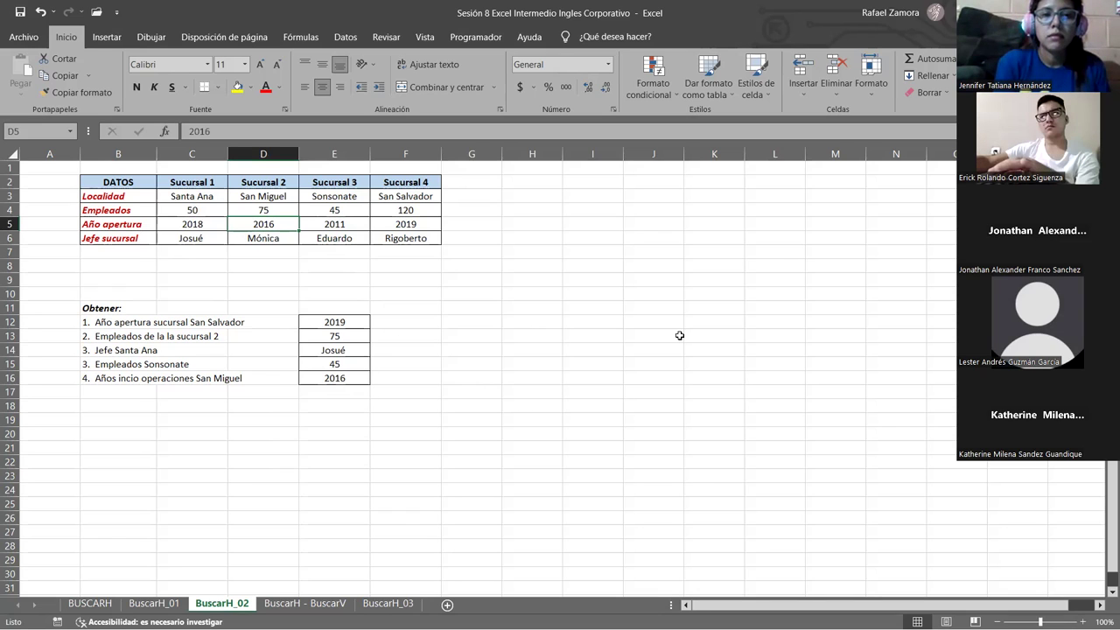
click(335, 322)
key(F2)
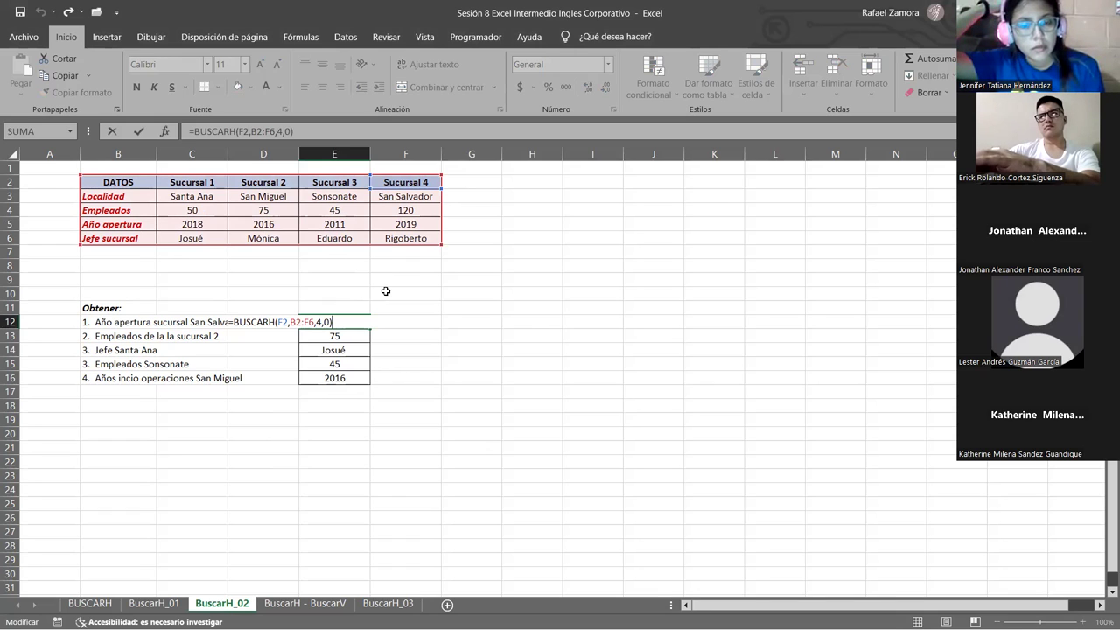
Commit E12's unchanged BUSCARH formula so it still shows 2019, then select F12.
click(322, 322)
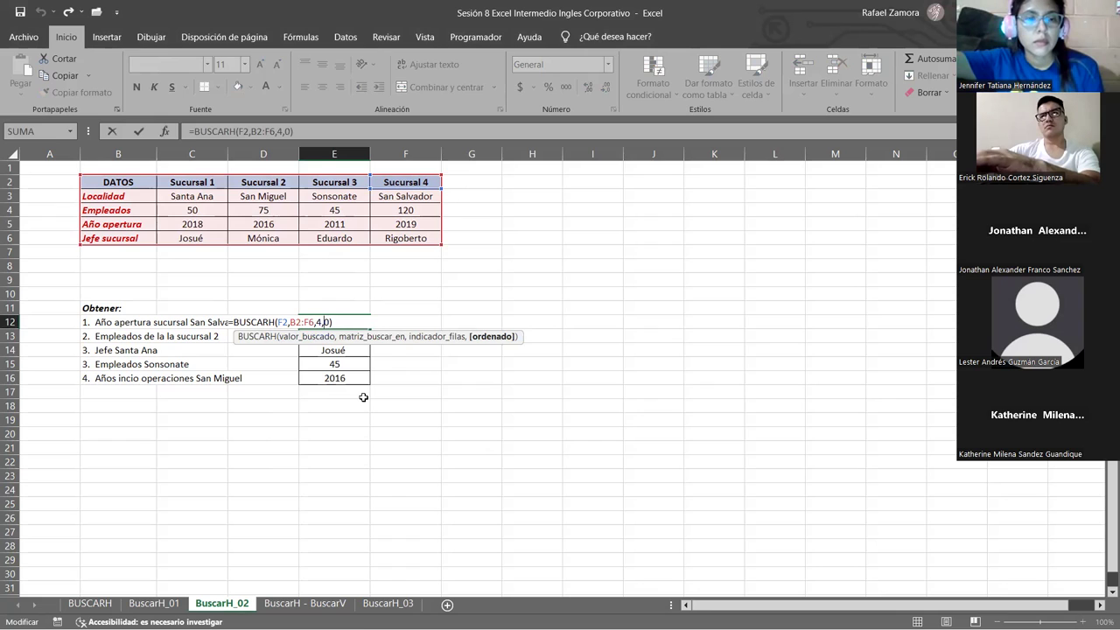
key(ctrl+Return)
click(422, 319)
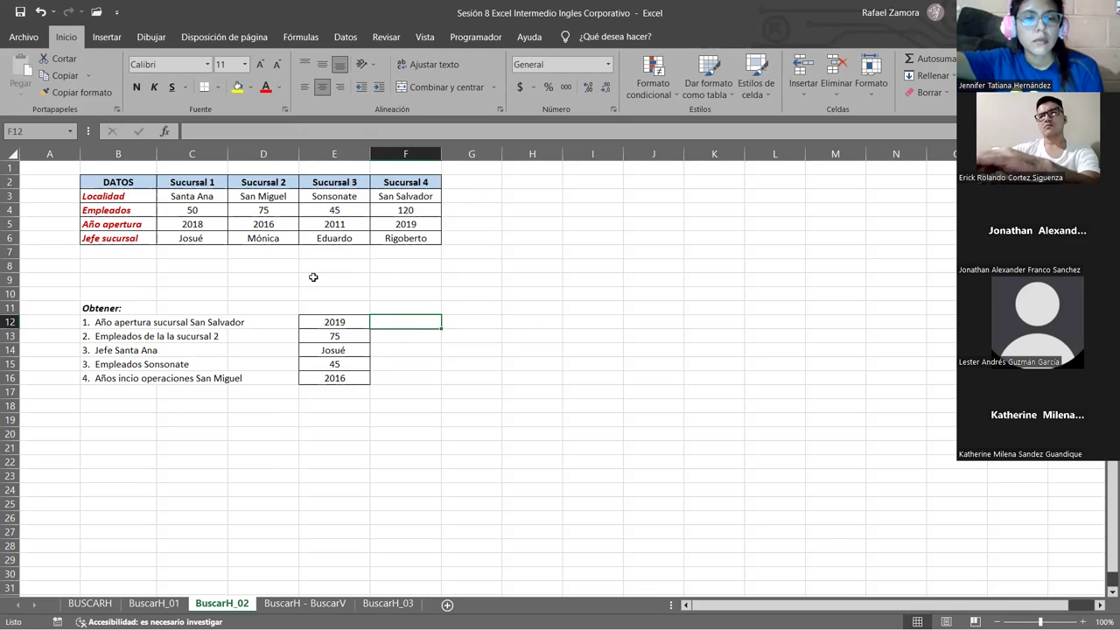
drag(336, 323, 331, 383)
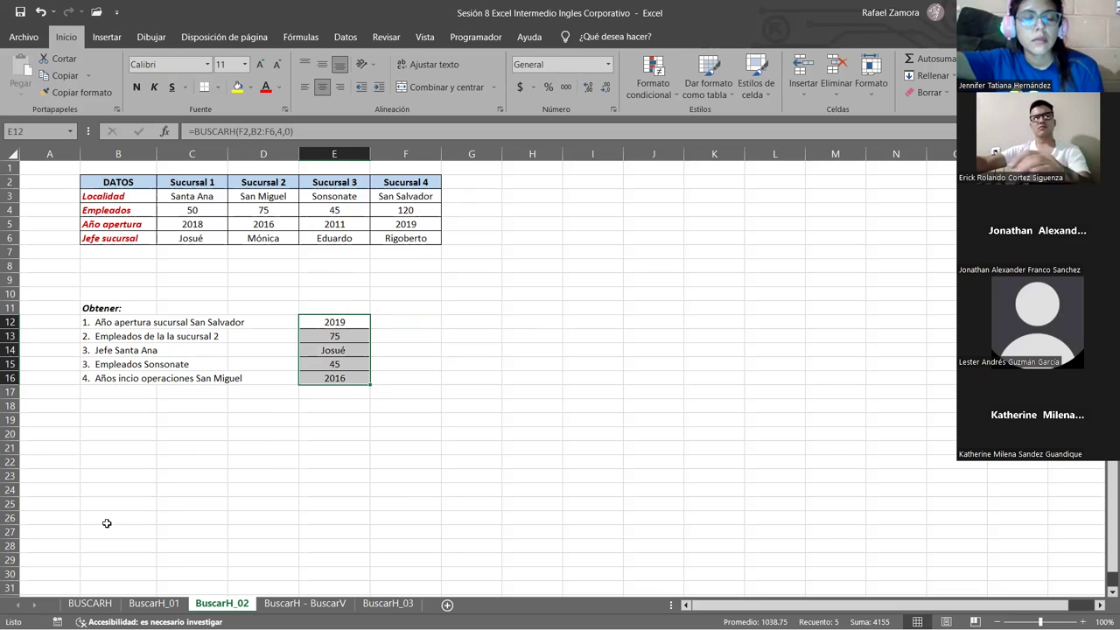
key(alt+Tab)
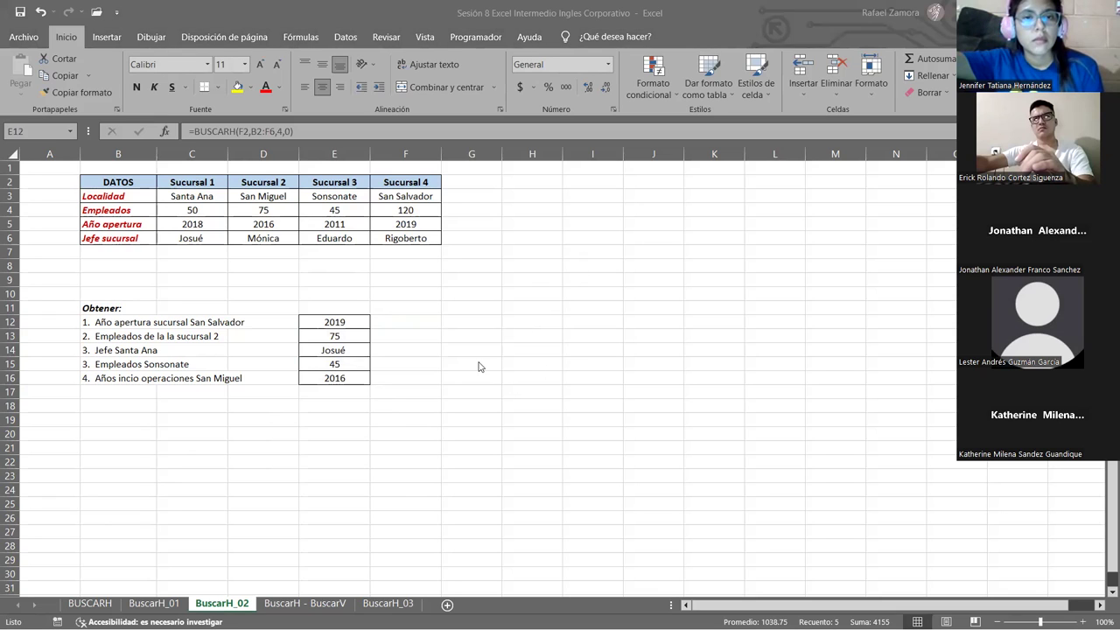
key(alt+Tab)
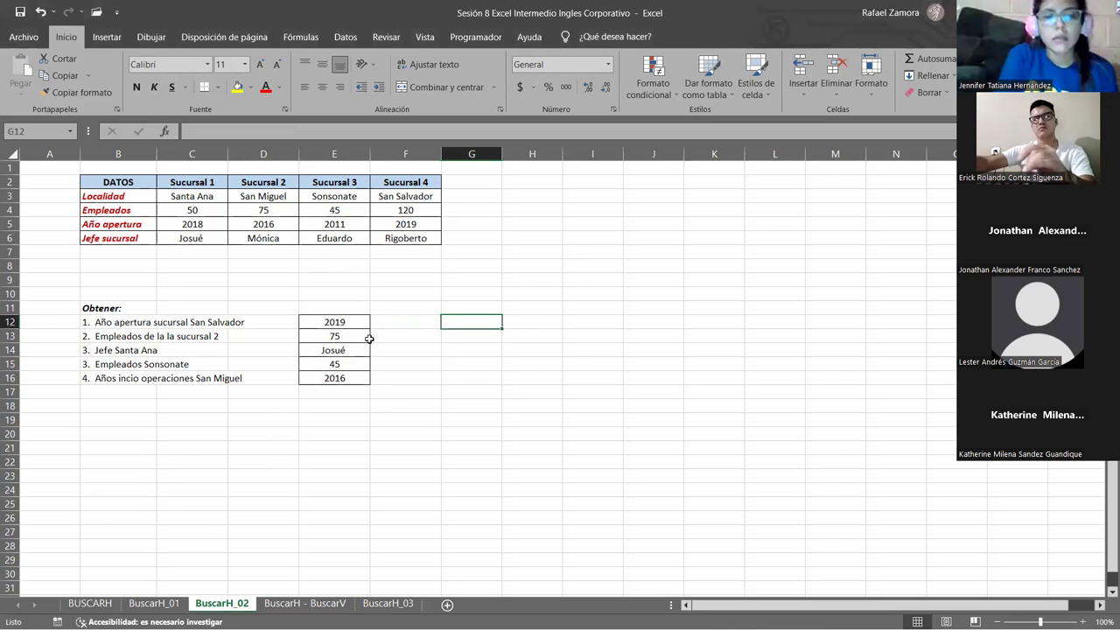
click(383, 323)
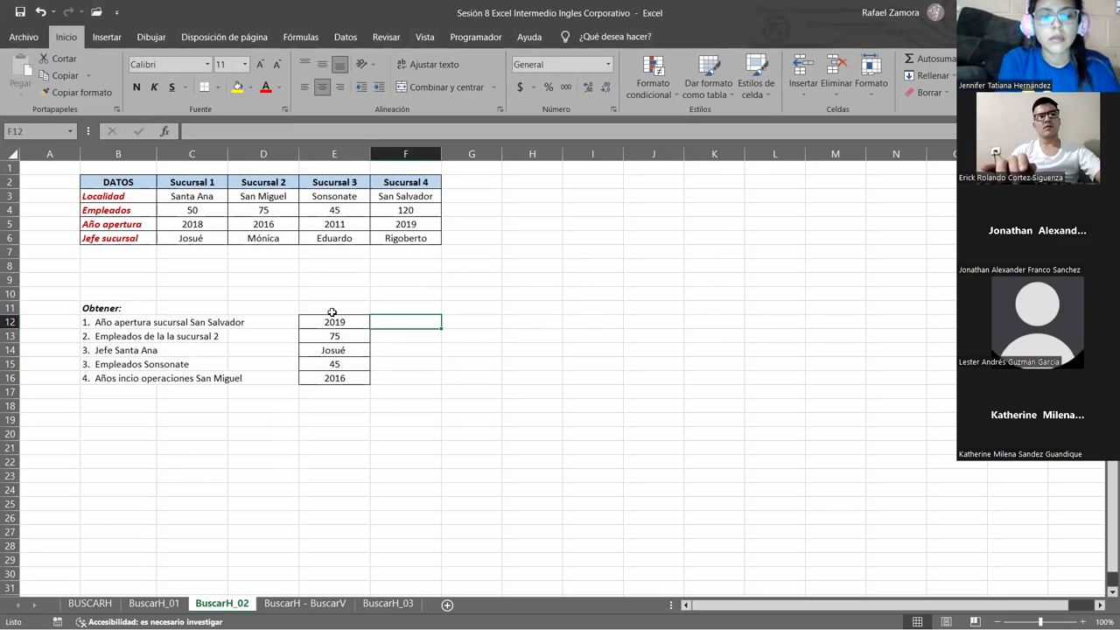
click(333, 321)
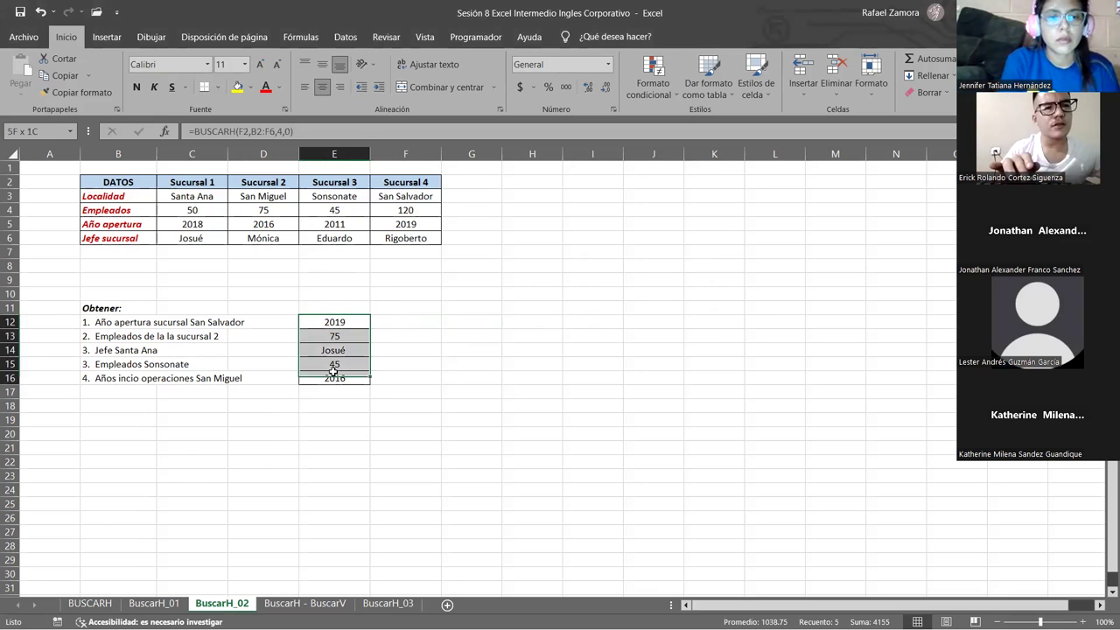
drag(334, 322, 346, 378)
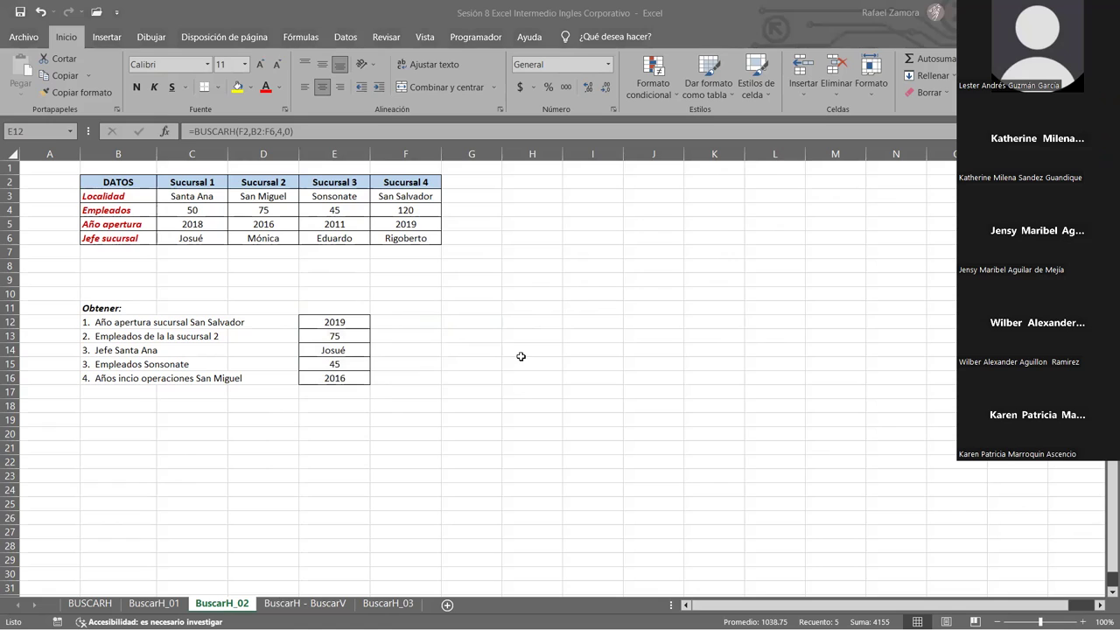
click(126, 321)
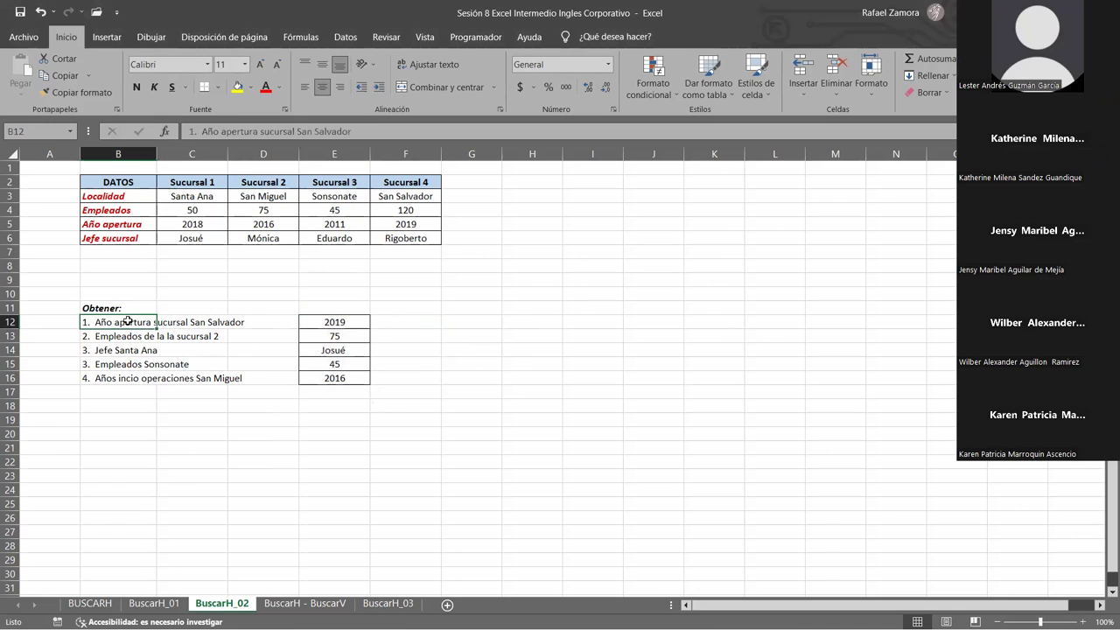
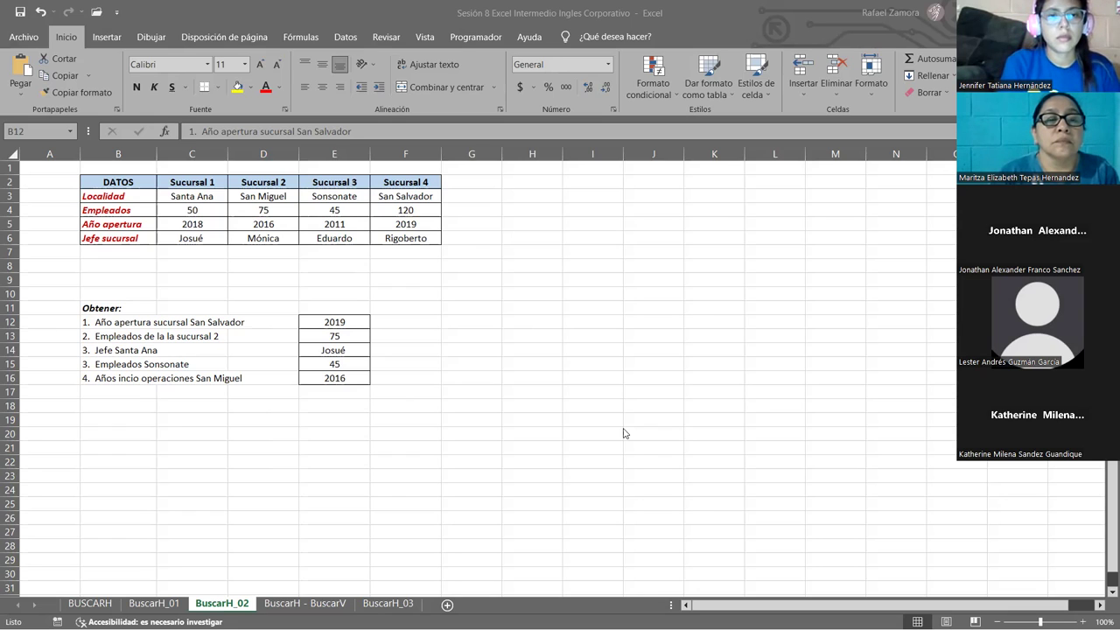
Start a =BUSCARH( formula in cell F12 using the busc autocomplete suggestion.
click(464, 462)
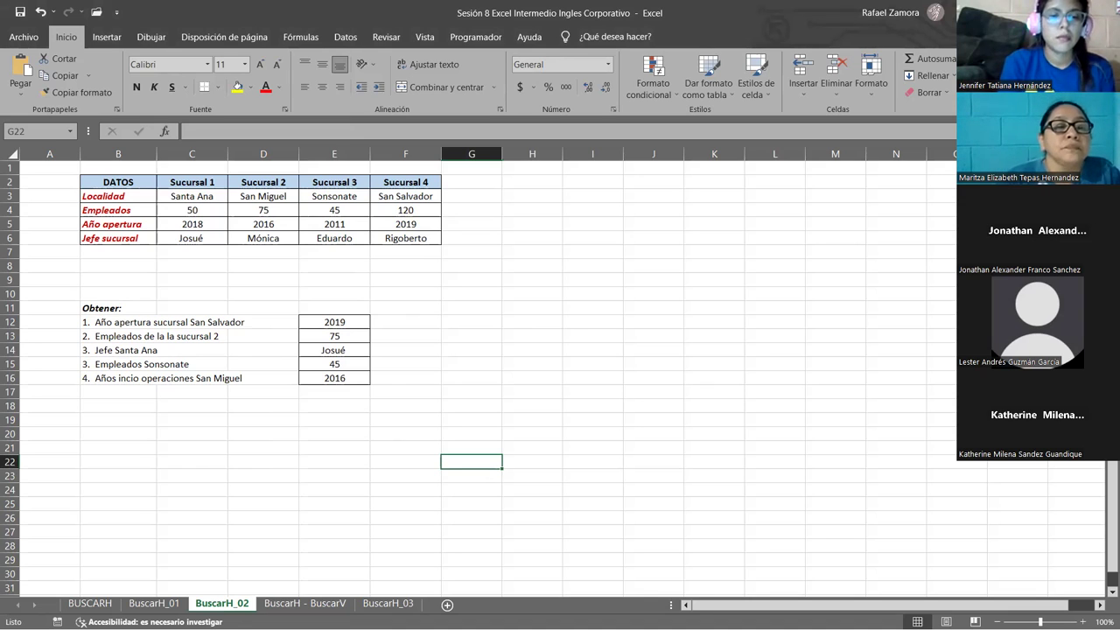
click(574, 405)
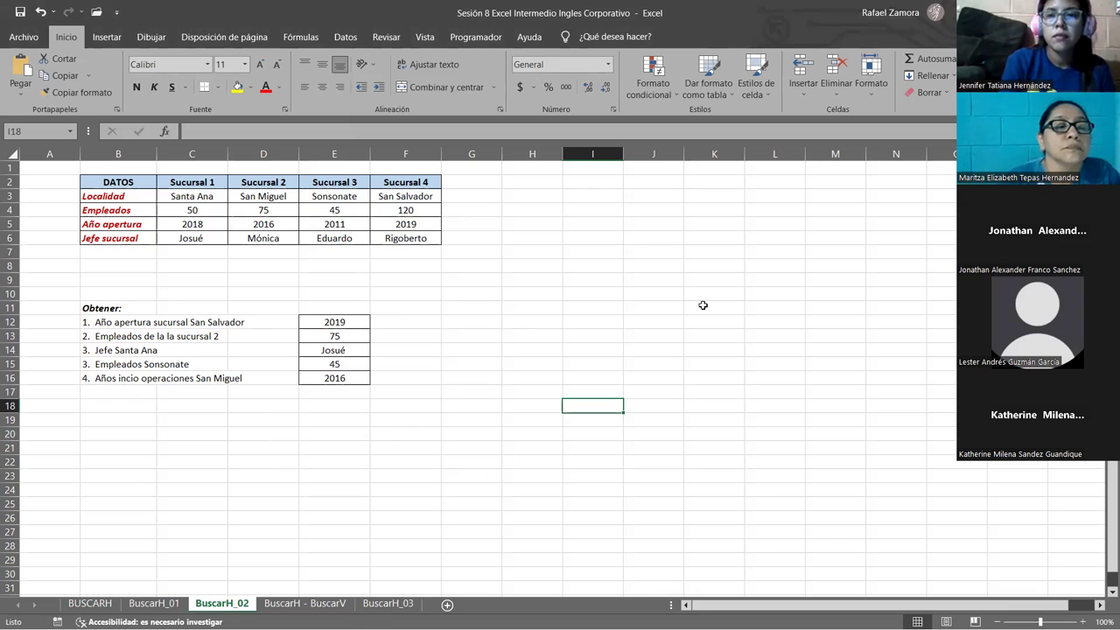
click(529, 365)
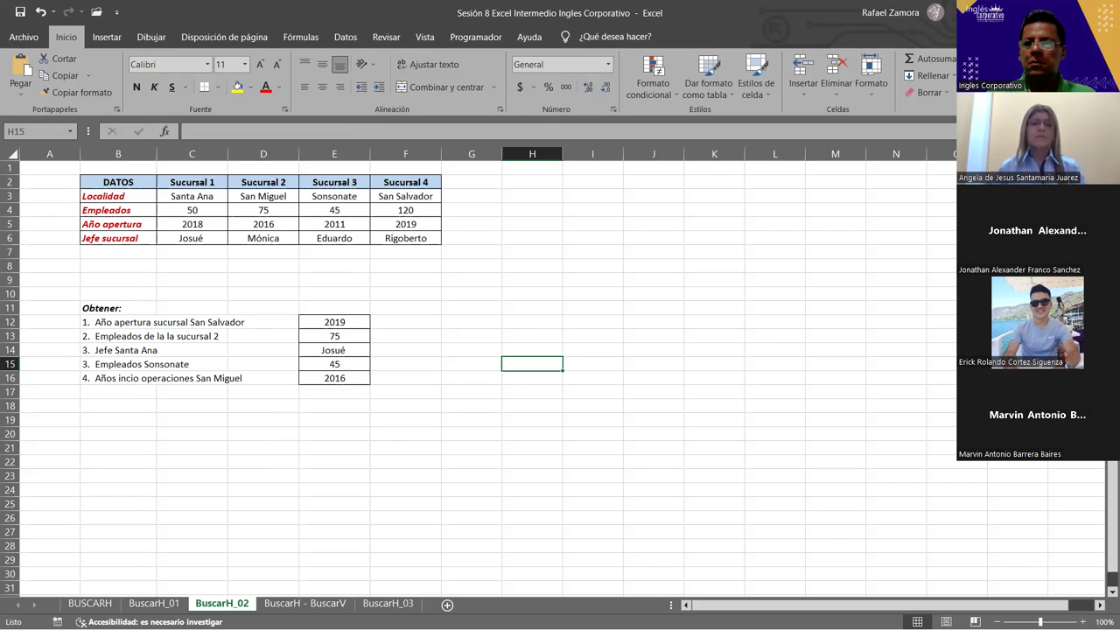
click(1007, 522)
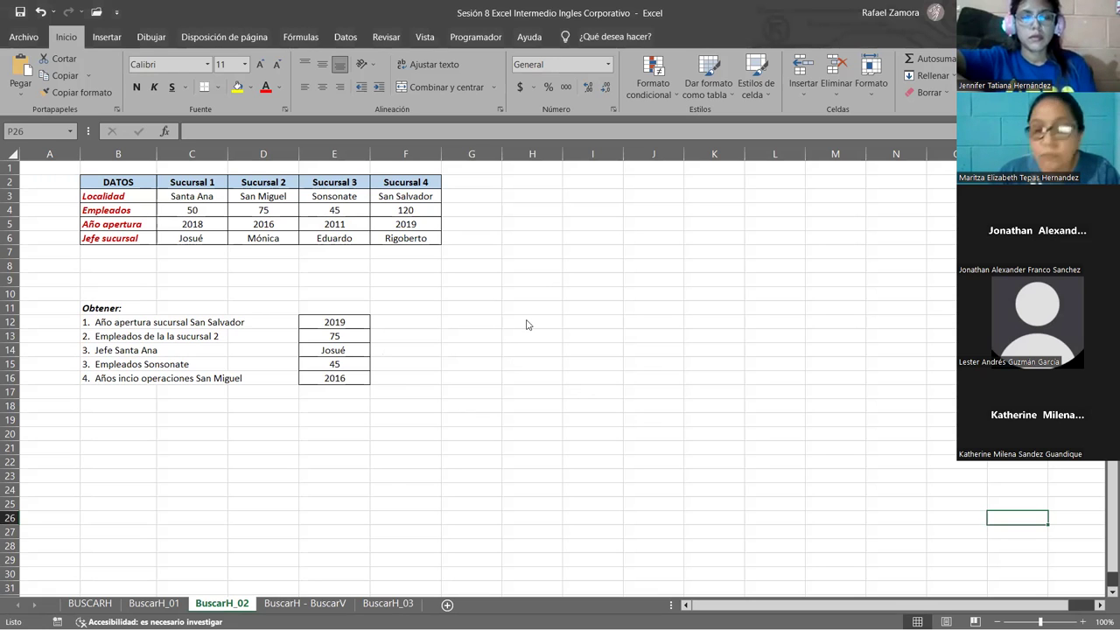
click(424, 322)
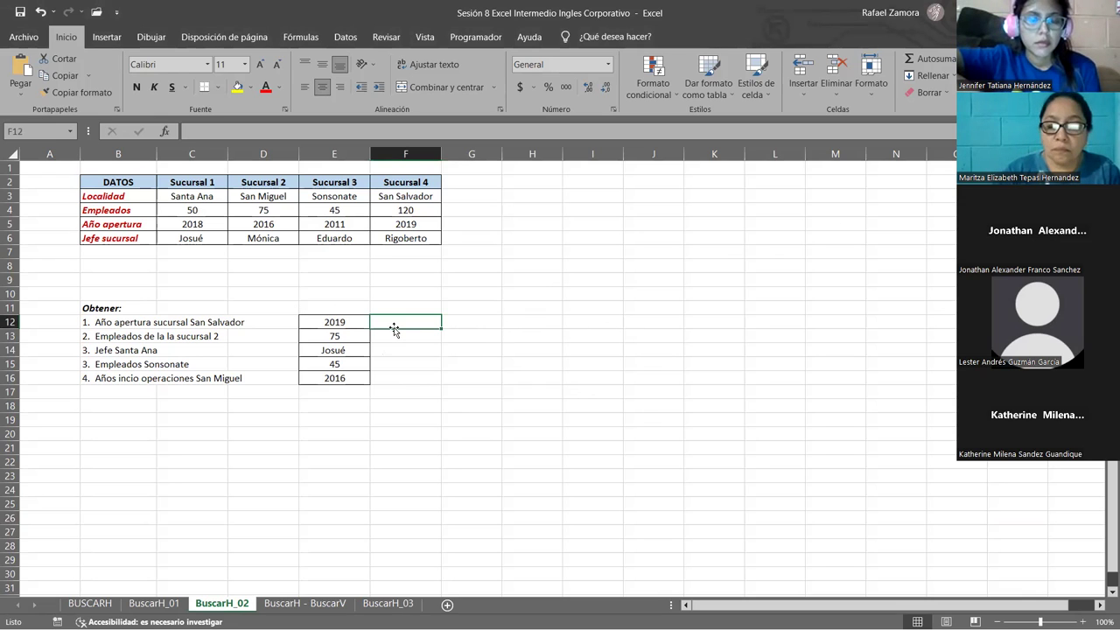
text(=)
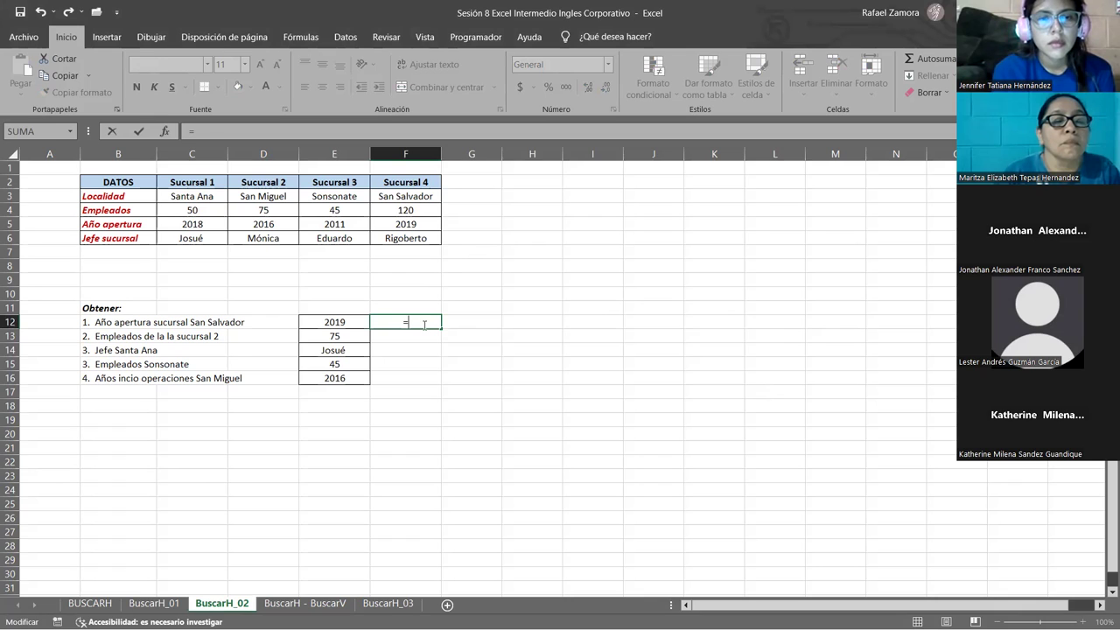
text(busc)
key(Tab)
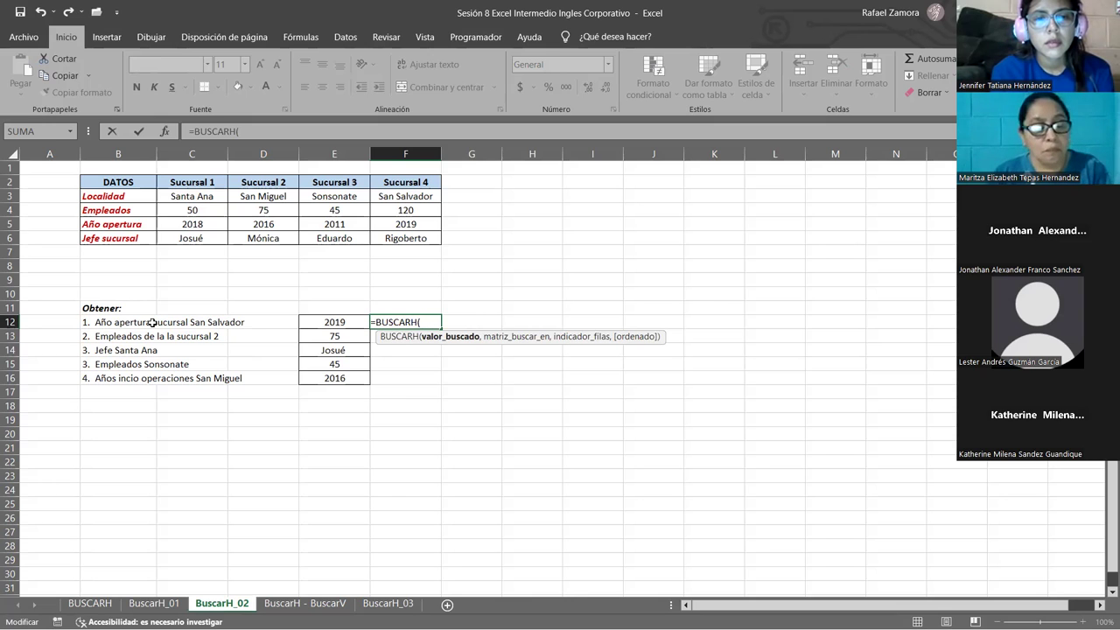
Set San Salvador in F3 as the lookup value, after trying C2, C2:F2 and F2.
click(174, 183)
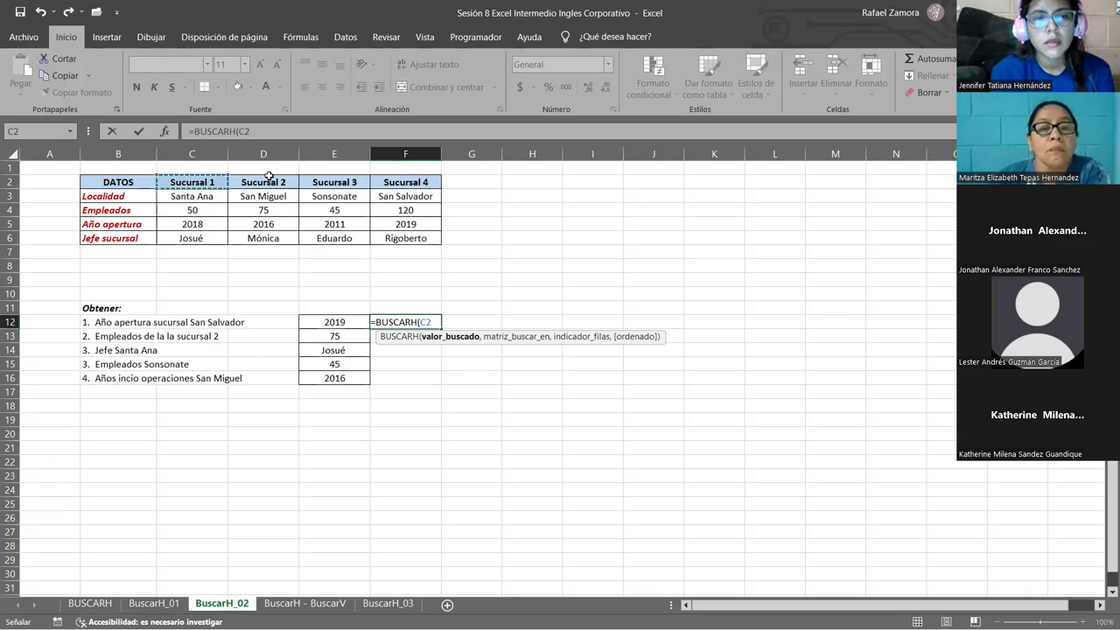
shift+click(381, 176)
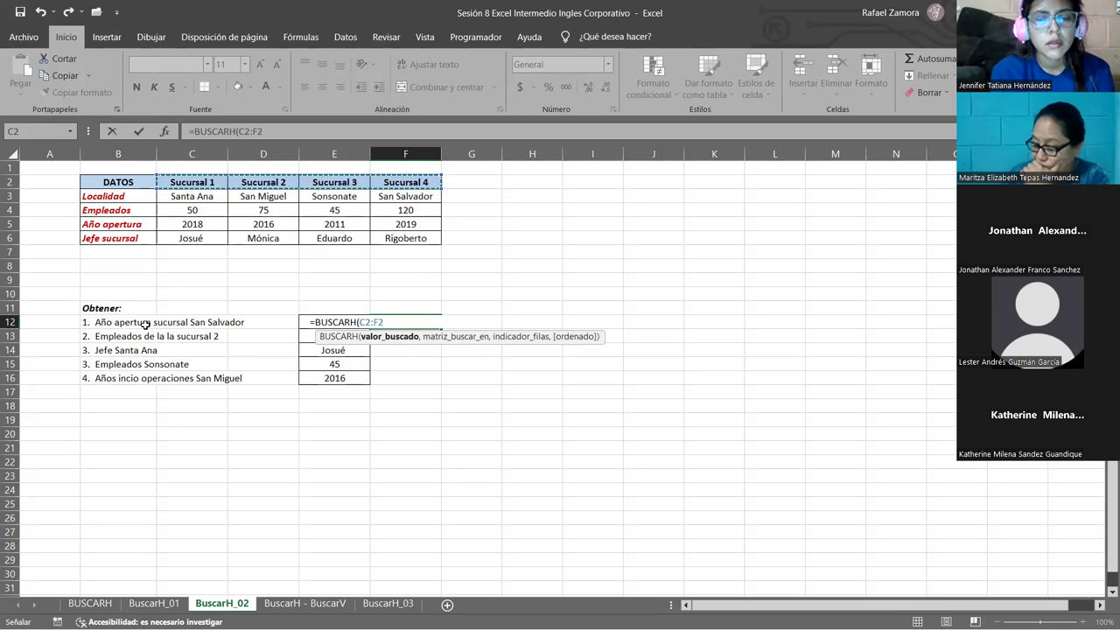
click(413, 183)
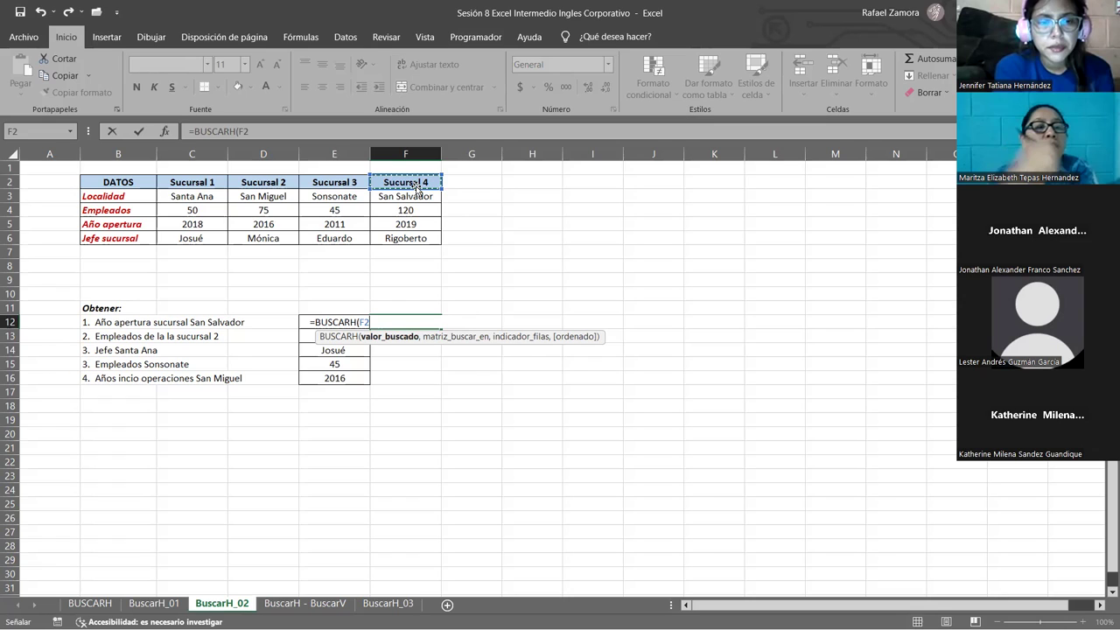
click(414, 197)
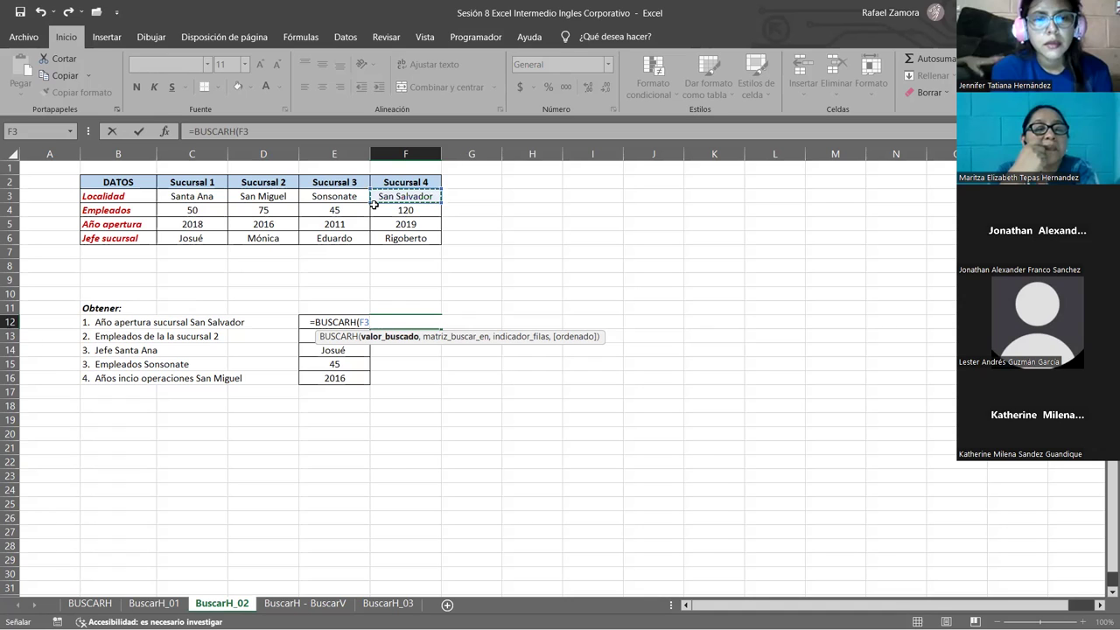
text(,)
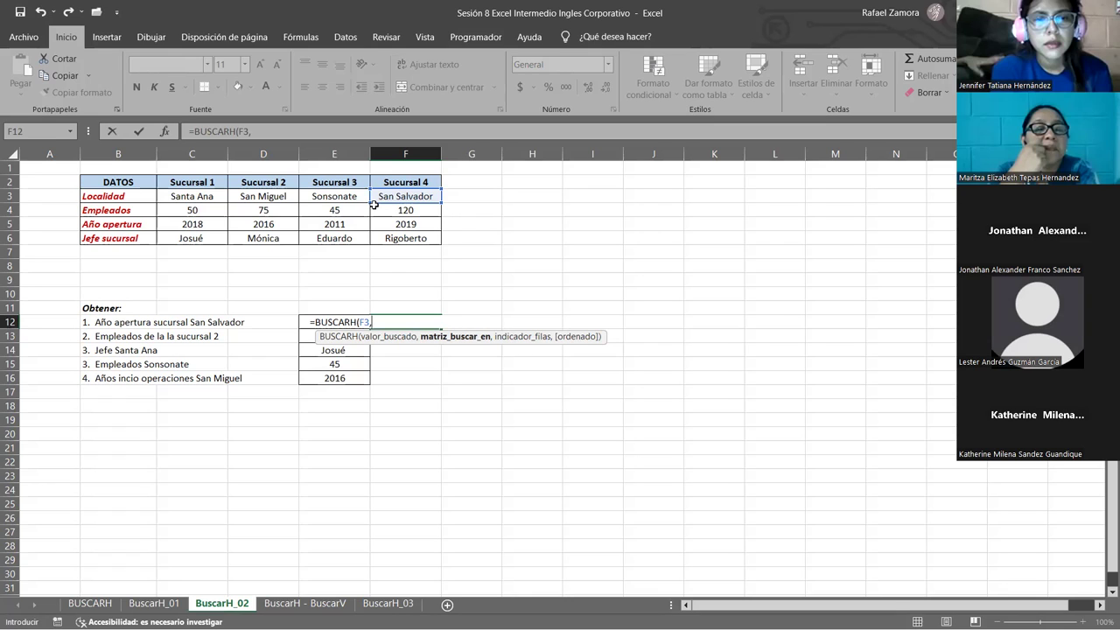
Complete =BUSCARH(F3,B2:F6,4,0) in F12, then reopen its #N/D result for editing.
drag(124, 183, 365, 249)
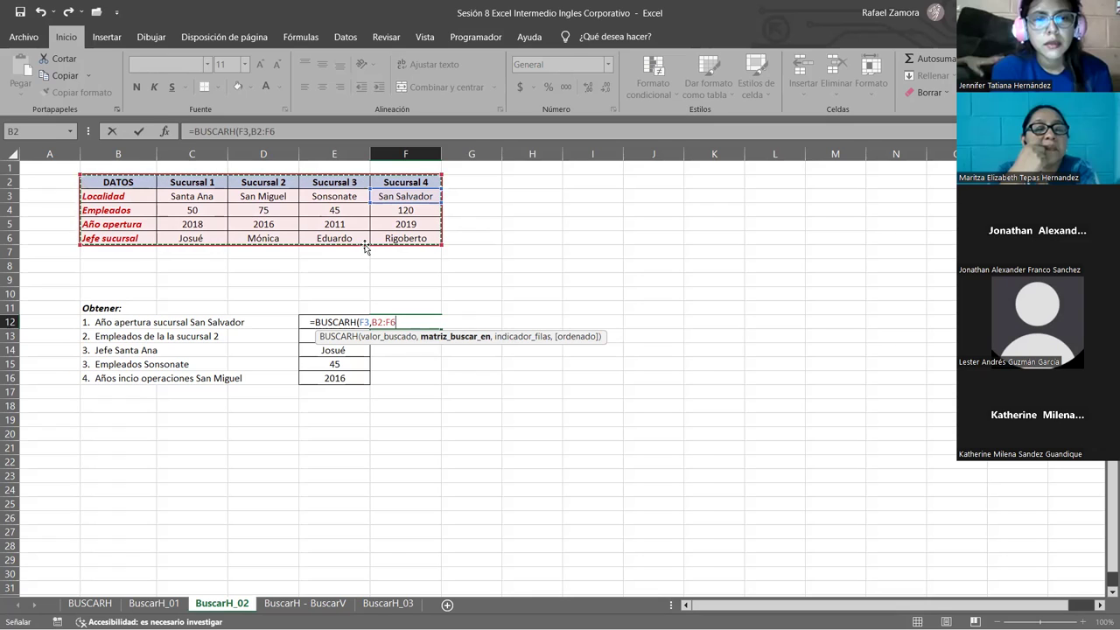
text(,4)
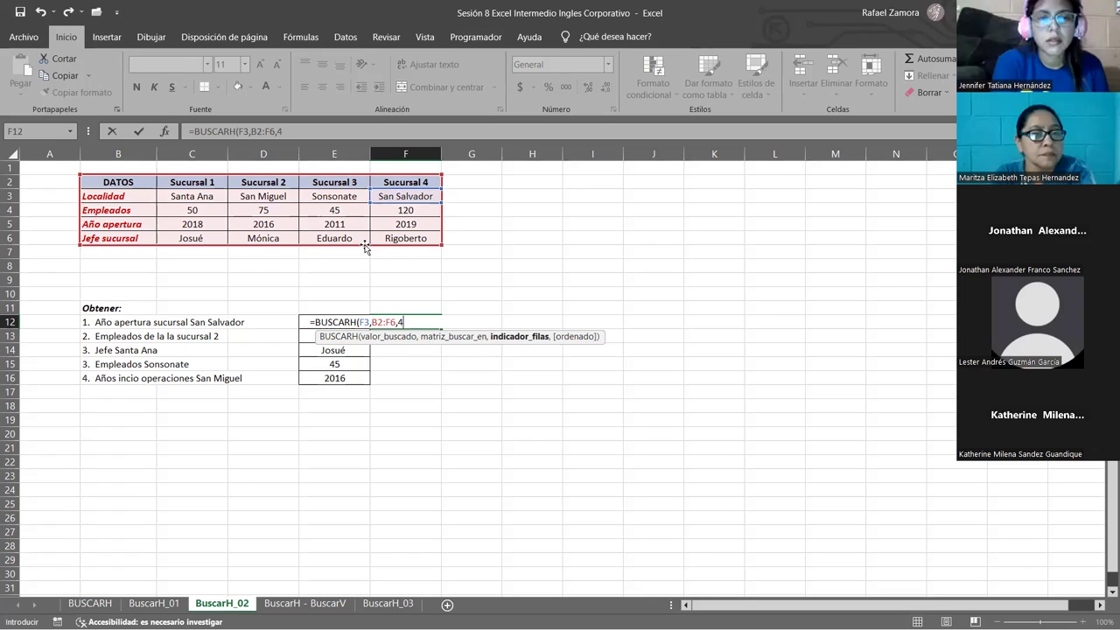
text(,)
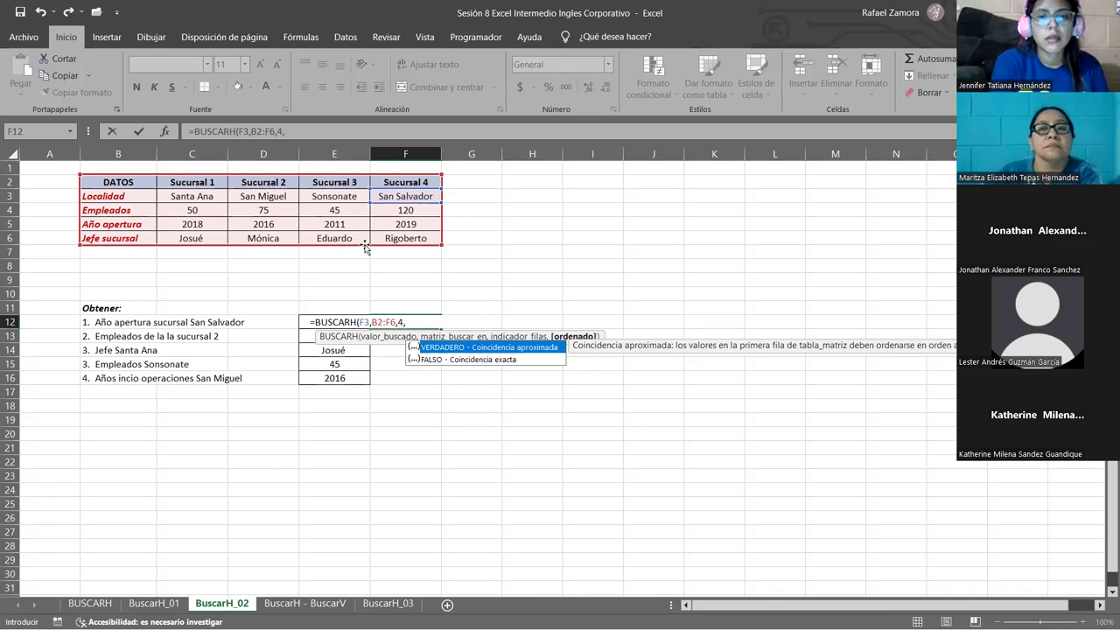
key(Down)
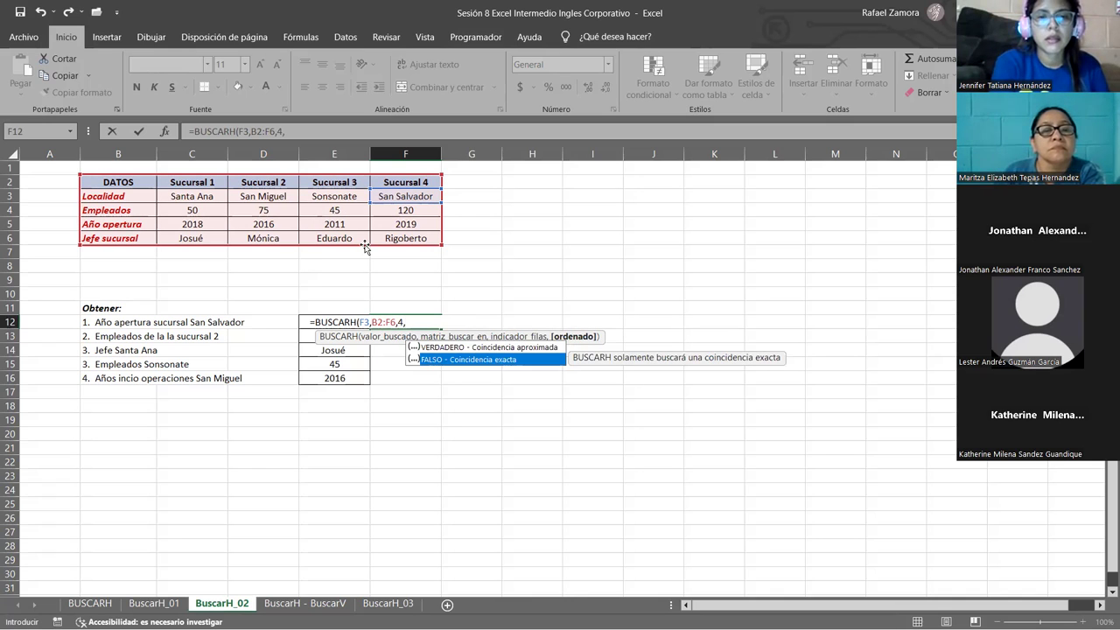
text(0)
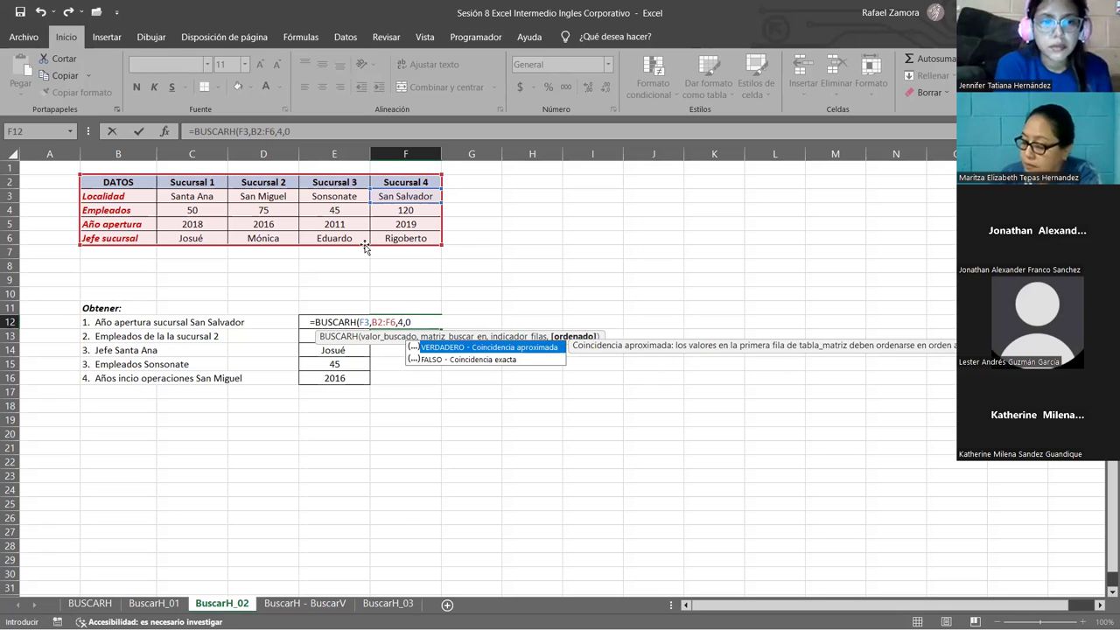
text())
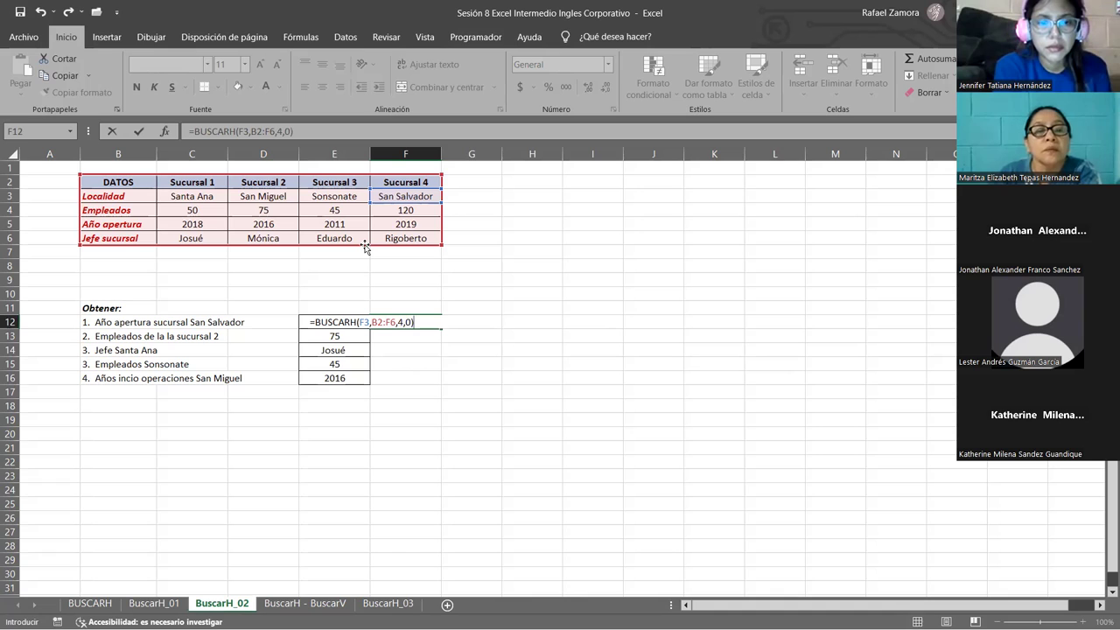
key(Return)
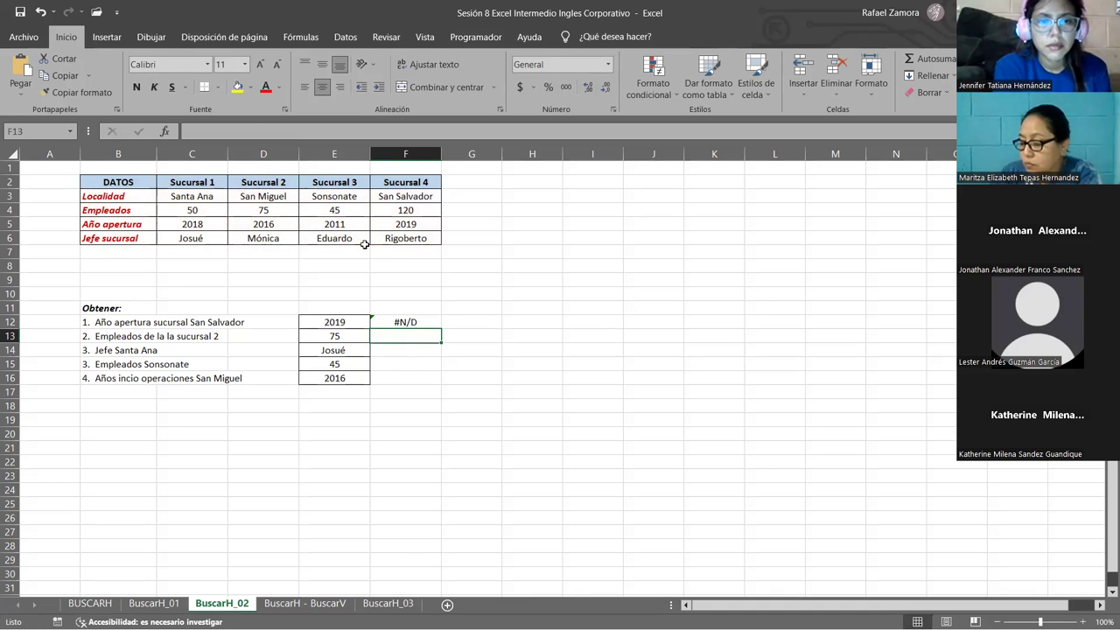
key(Up)
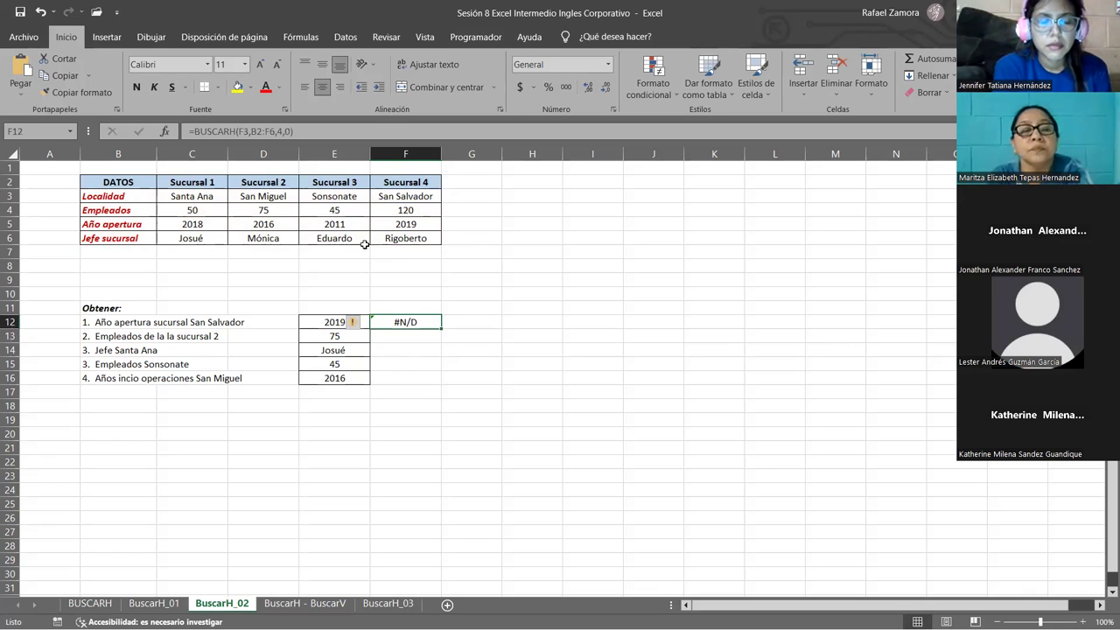
key(F2)
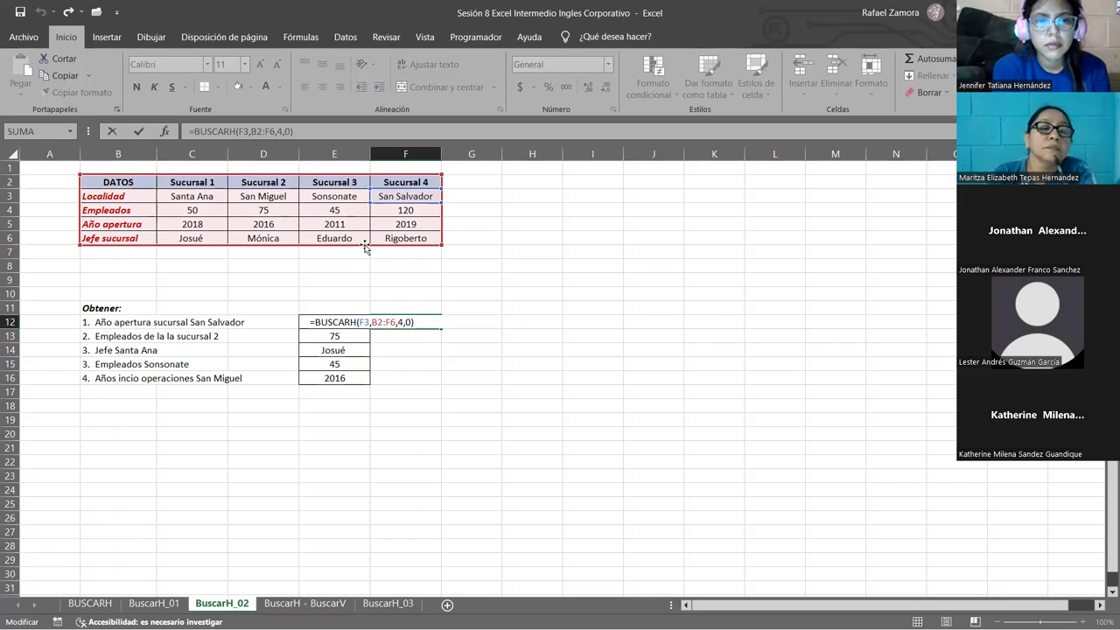
double_click(363, 322)
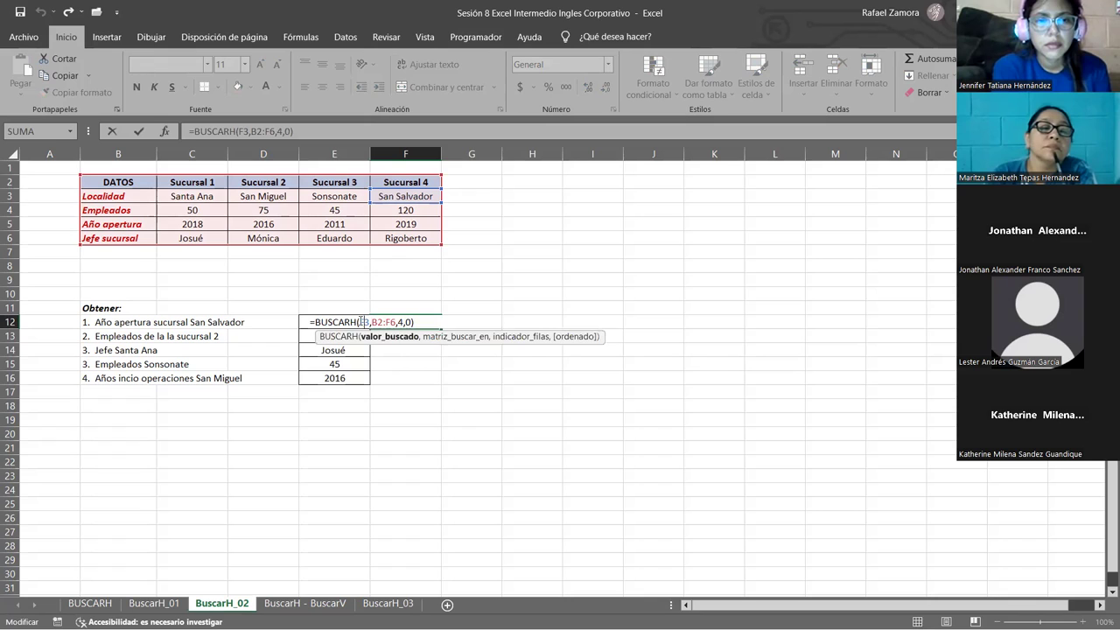
click(425, 201)
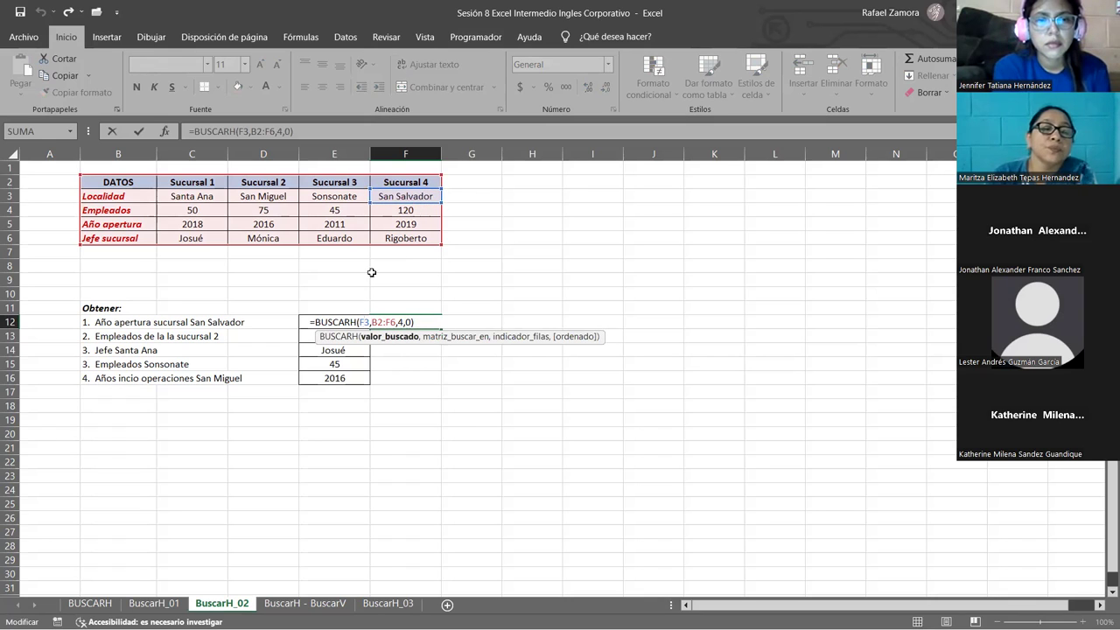
click(385, 322)
drag(114, 181, 388, 245)
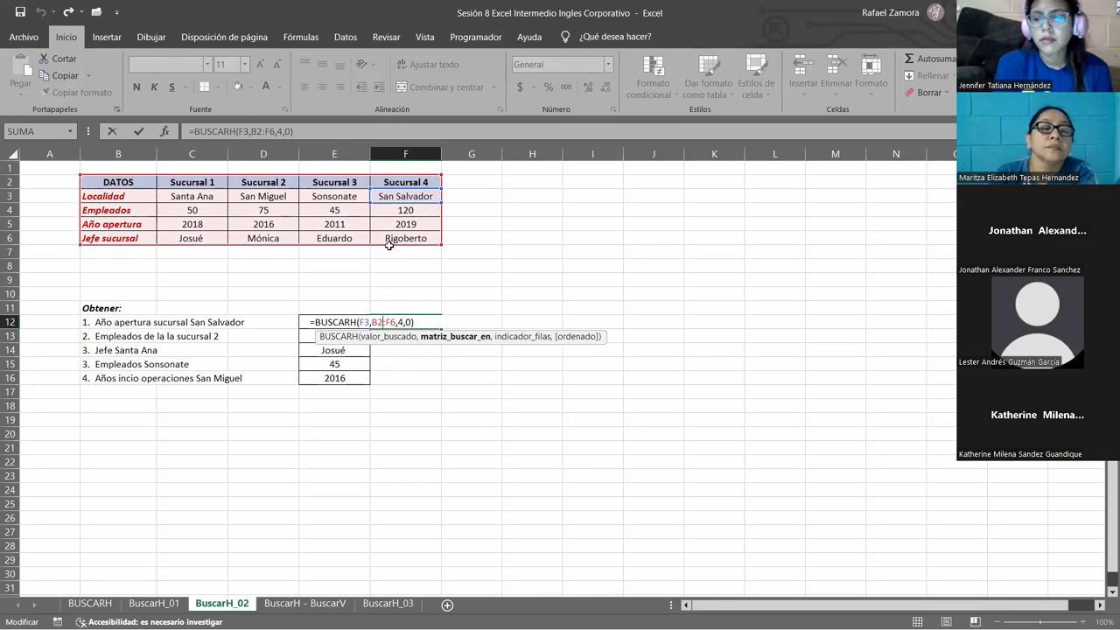
click(403, 322)
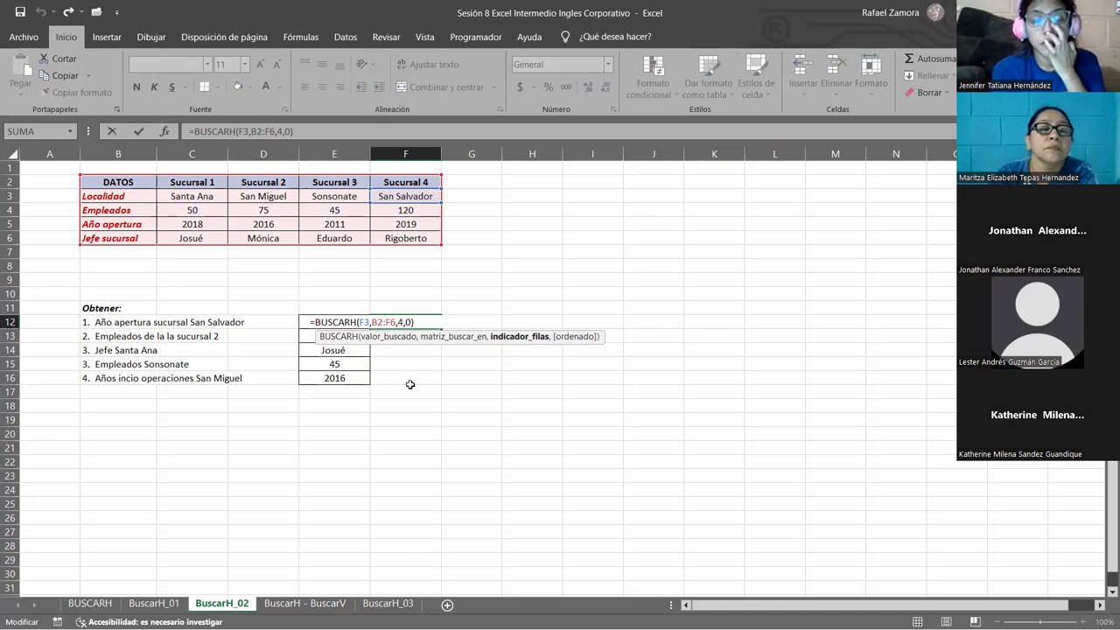
click(410, 322)
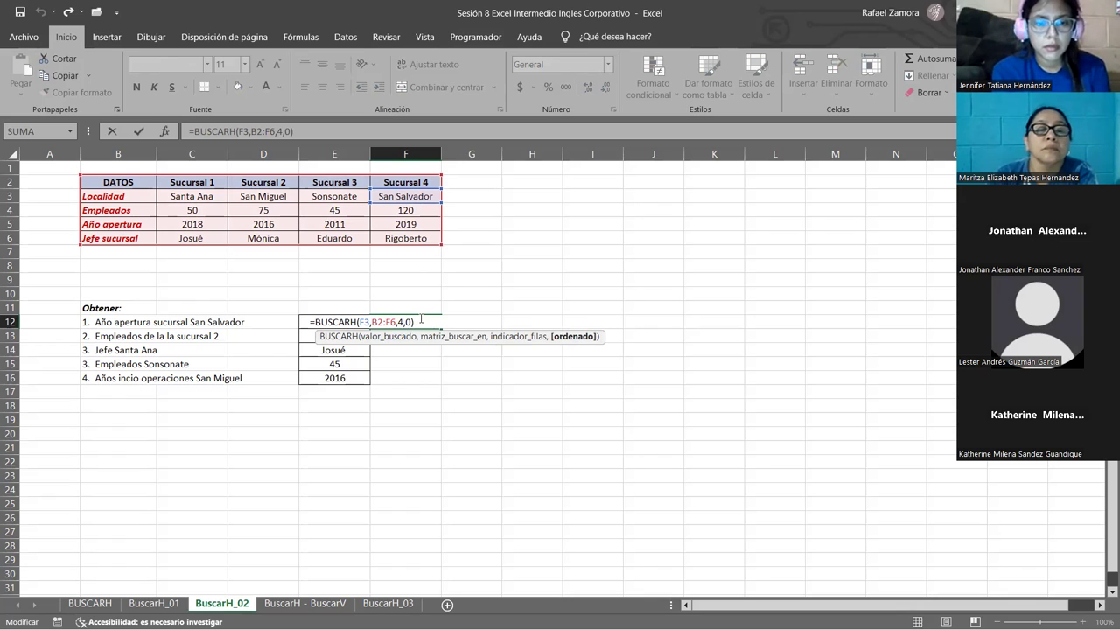
click(421, 321)
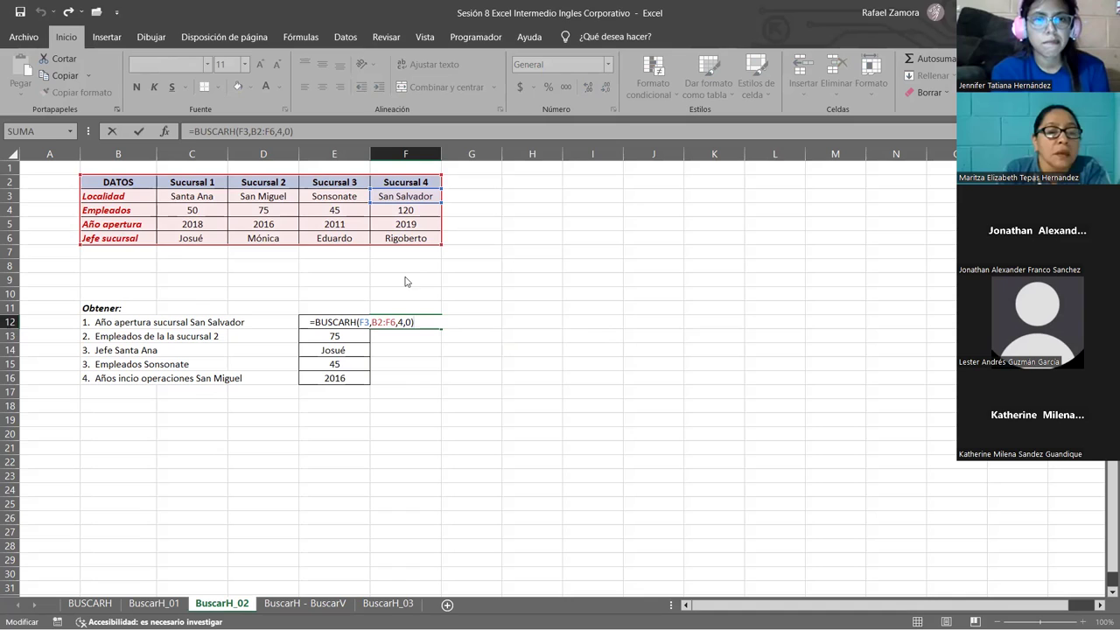
click(384, 322)
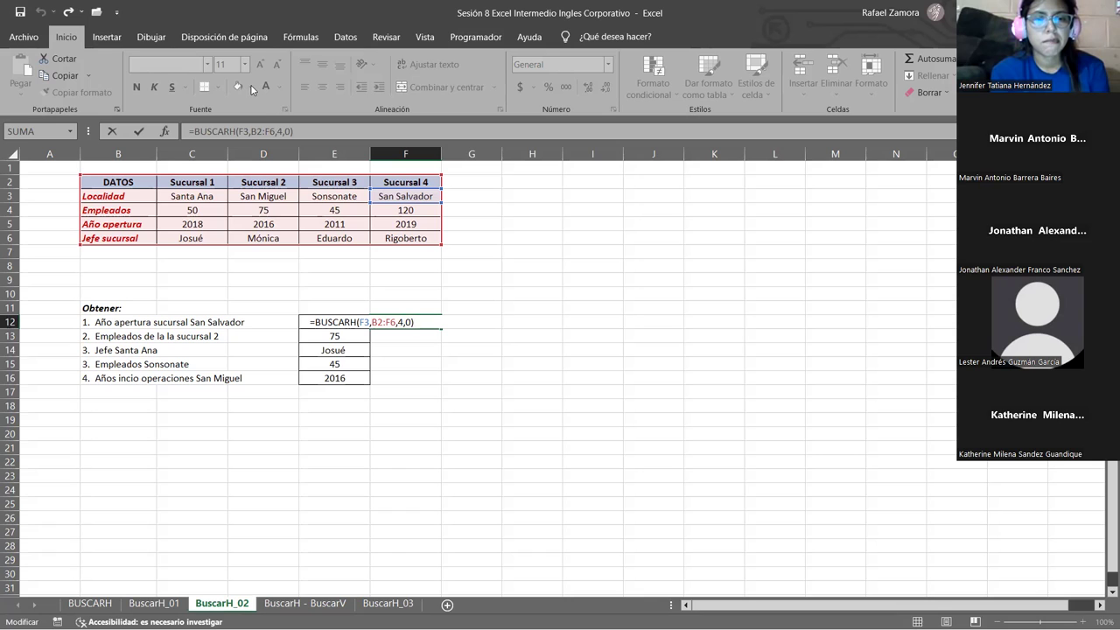
Change F12's match type from 0 to 1 so it returns 'Año apertura', then reopen it.
click(409, 322)
key(BackSpace)
text(1)
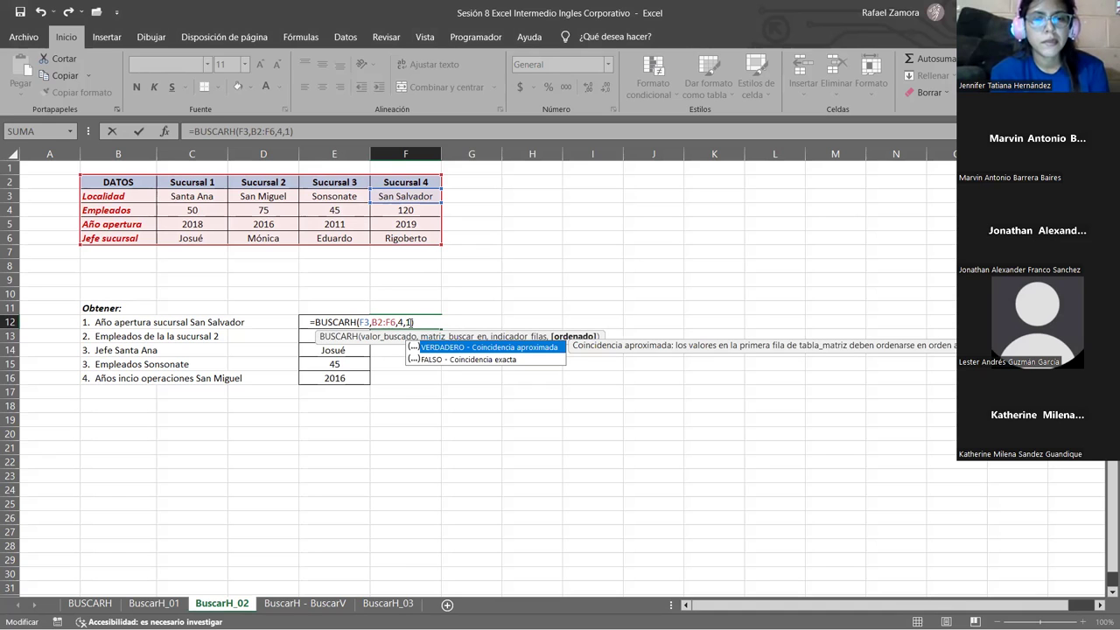
click(407, 336)
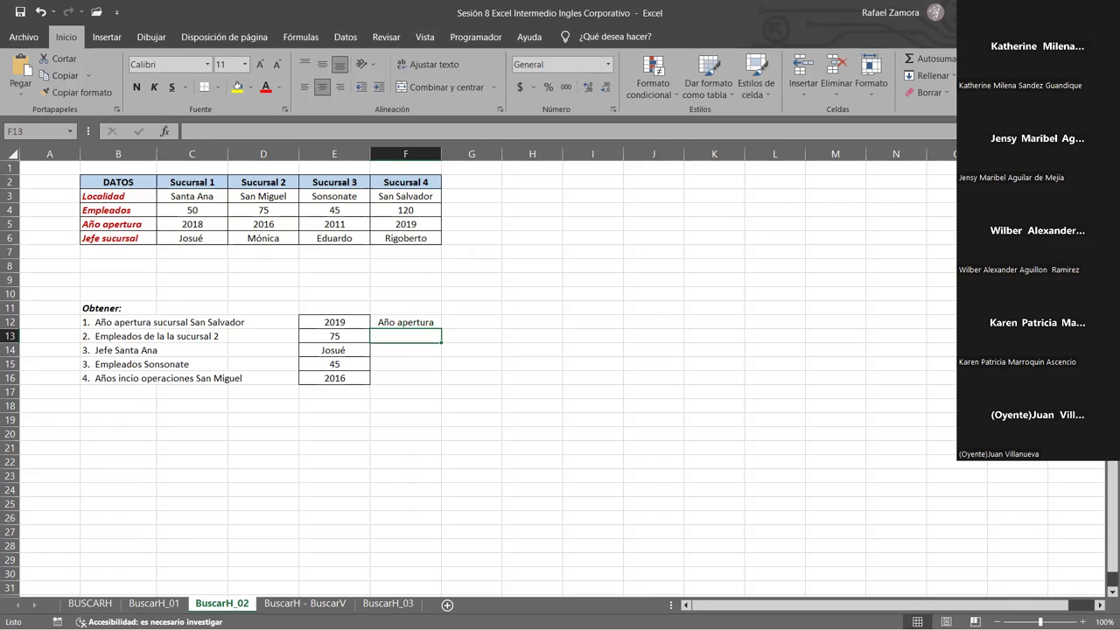
double_click(397, 322)
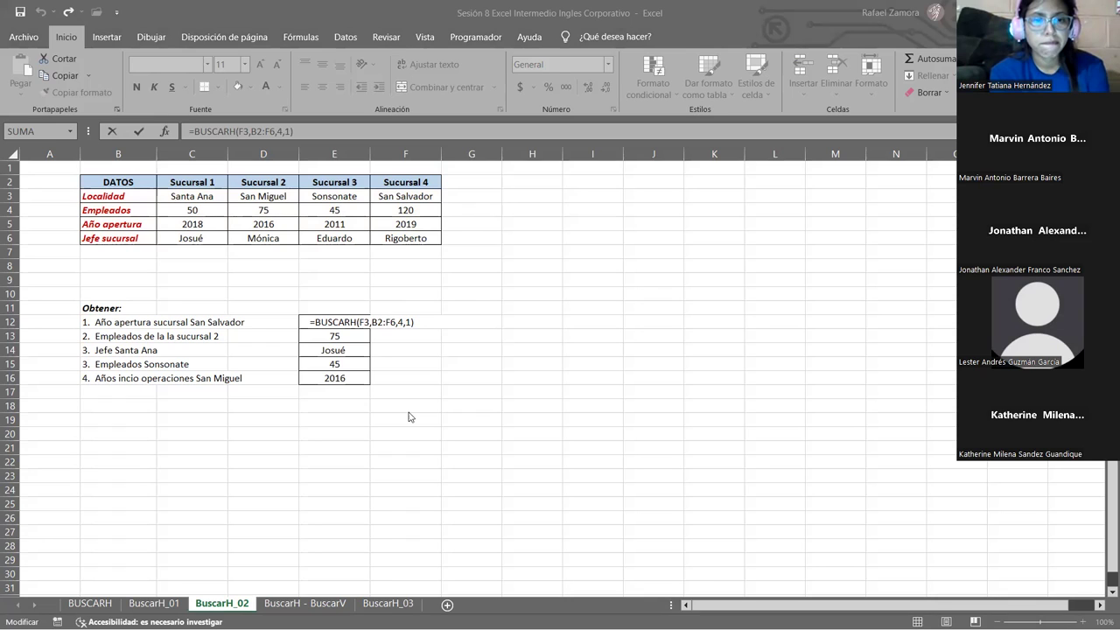
click(420, 322)
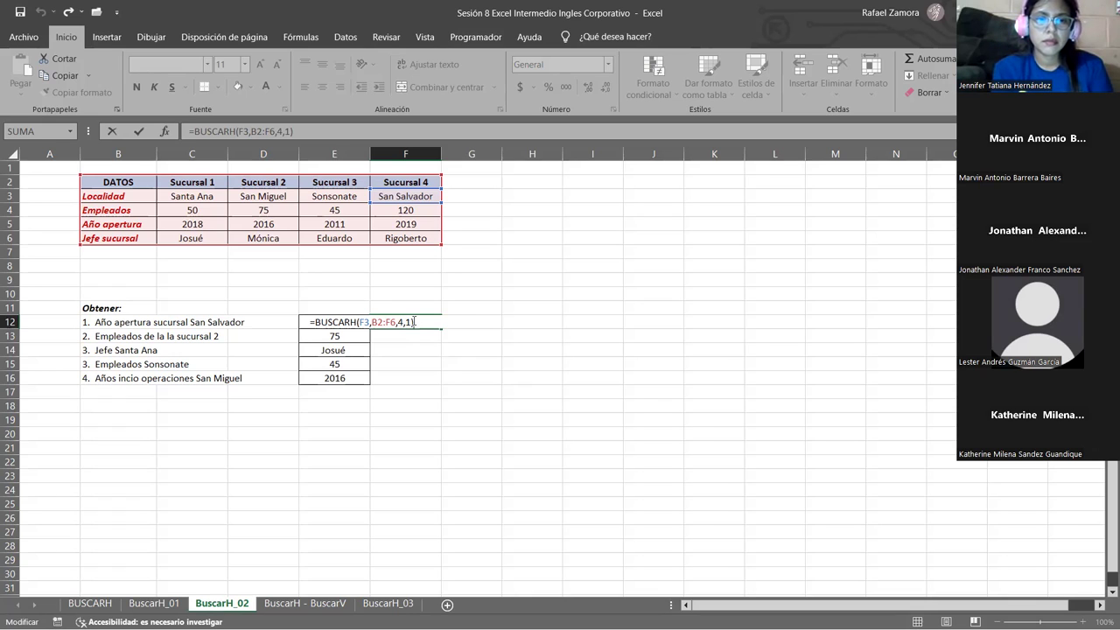
click(357, 323)
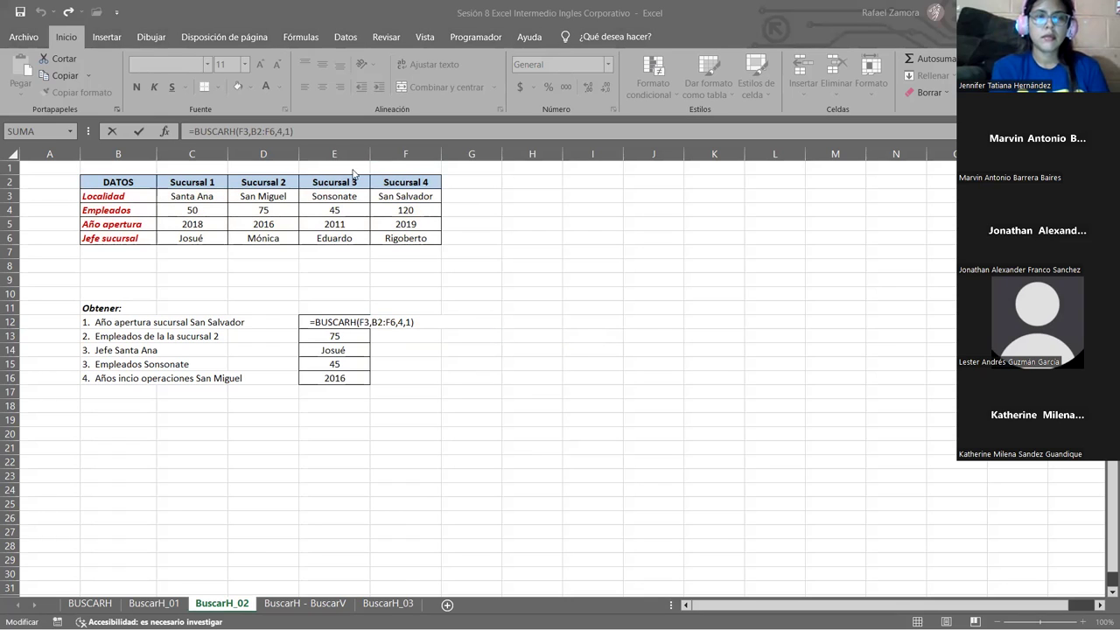
click(424, 322)
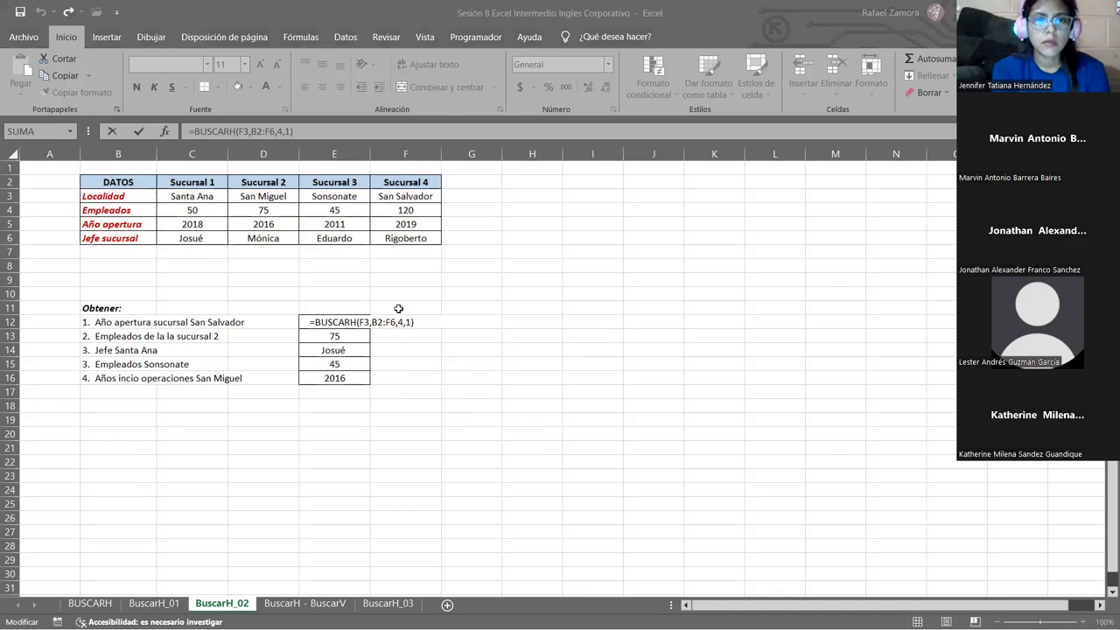
click(365, 324)
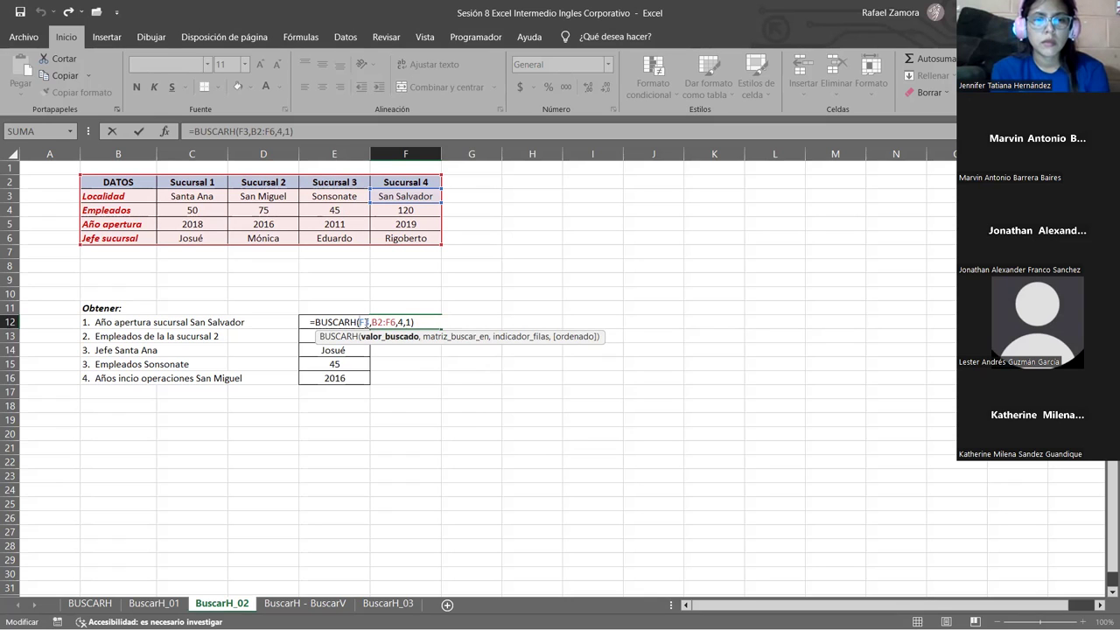
Change the lookup value in F12's formula from F3 to F2.
double_click(366, 322)
key(Tab)
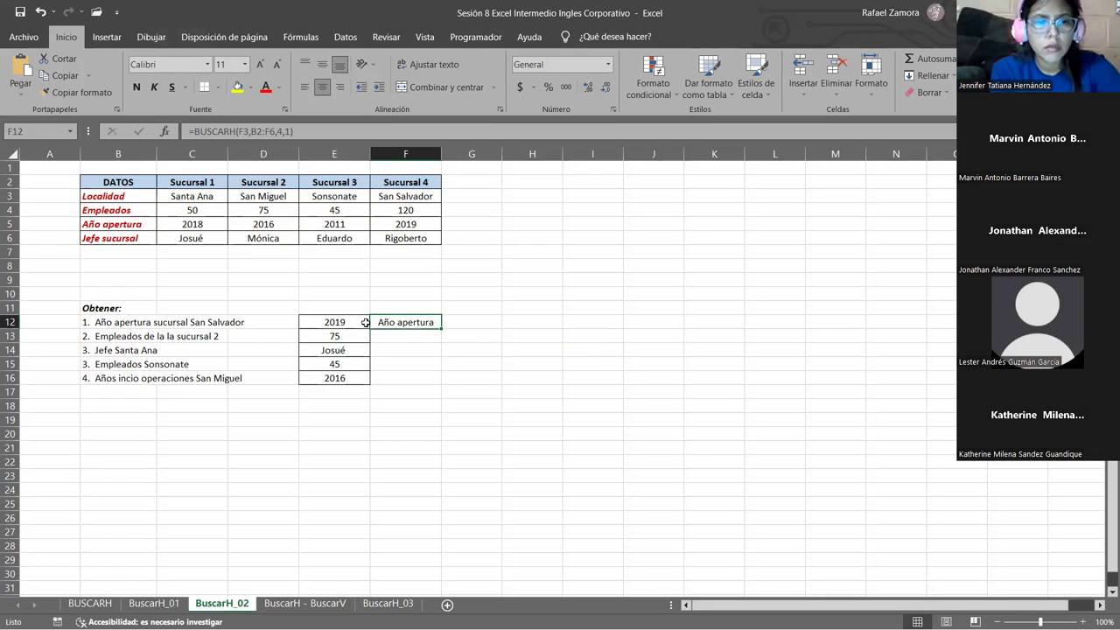
double_click(366, 323)
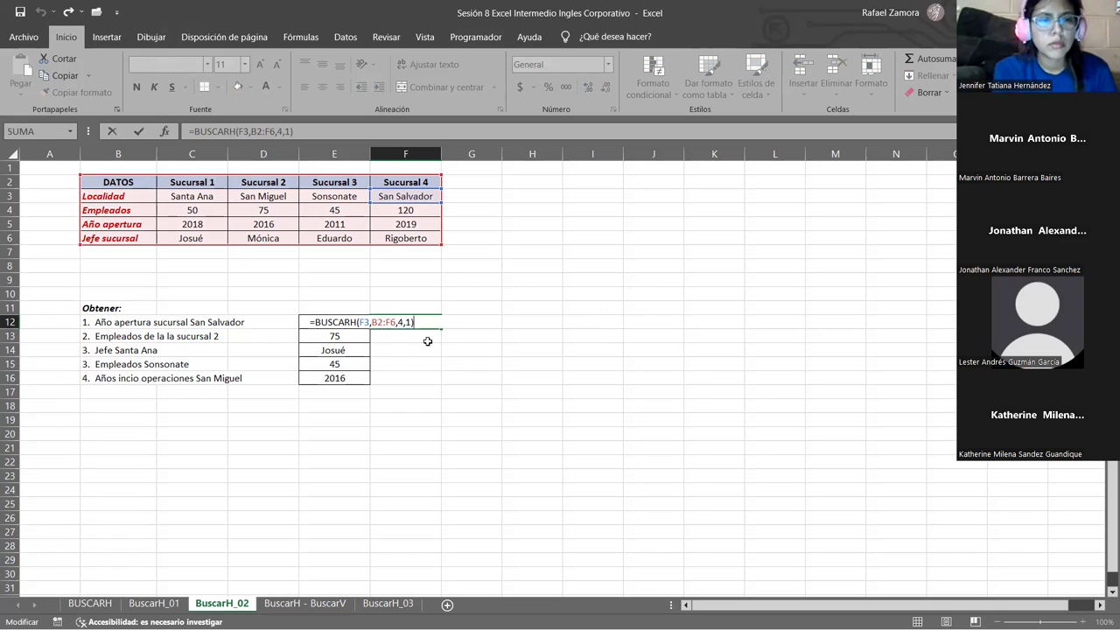
click(371, 323)
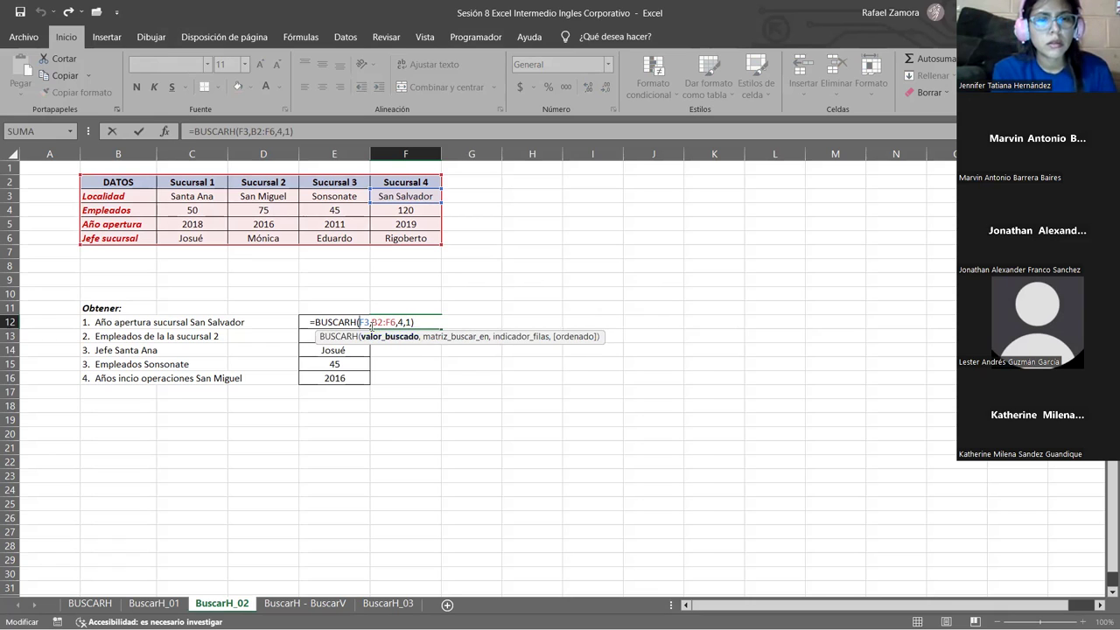
click(372, 323)
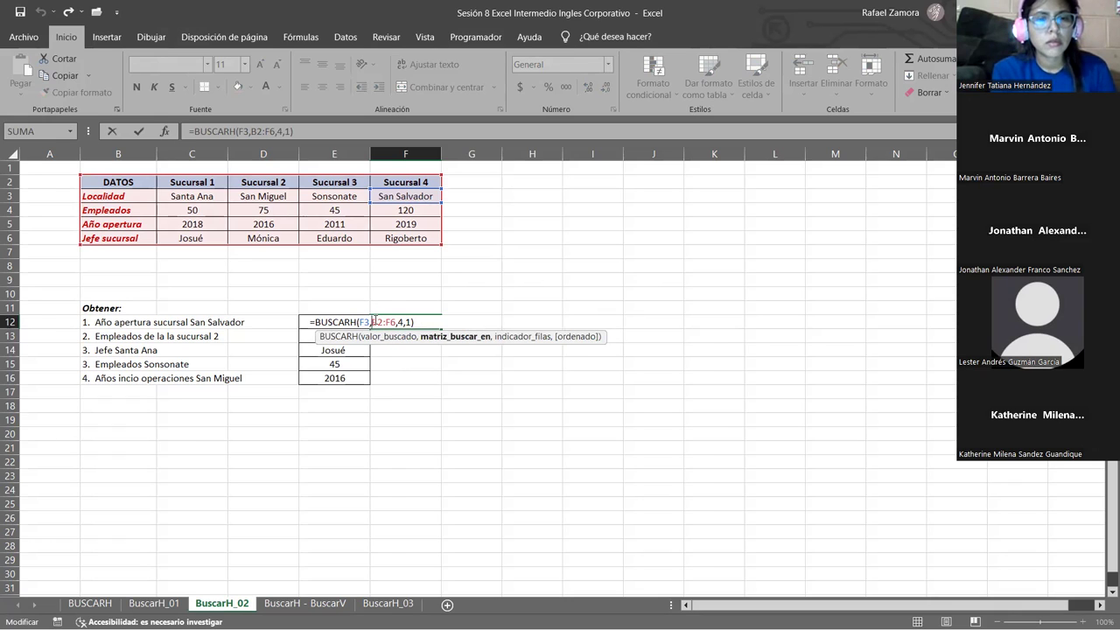
click(364, 323)
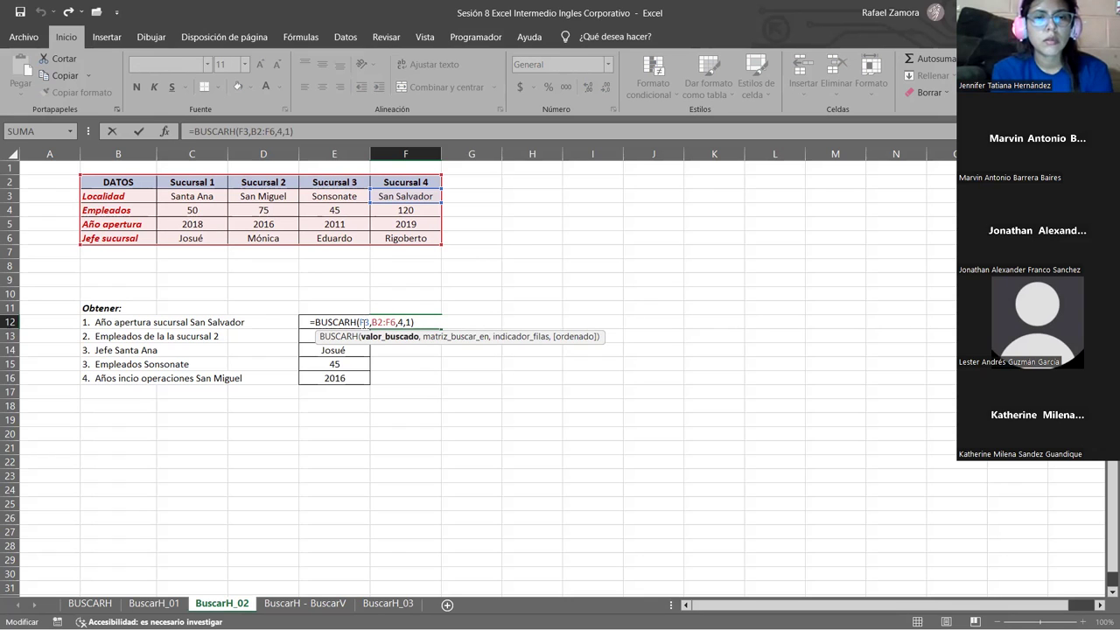
text(2)
key(Delete)
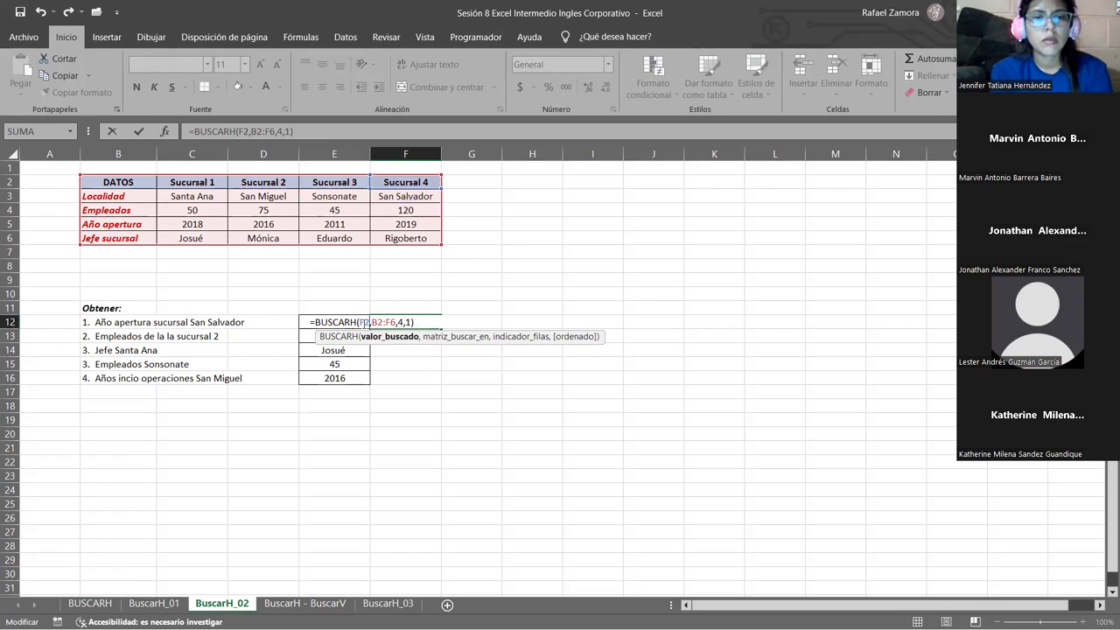
key(Return)
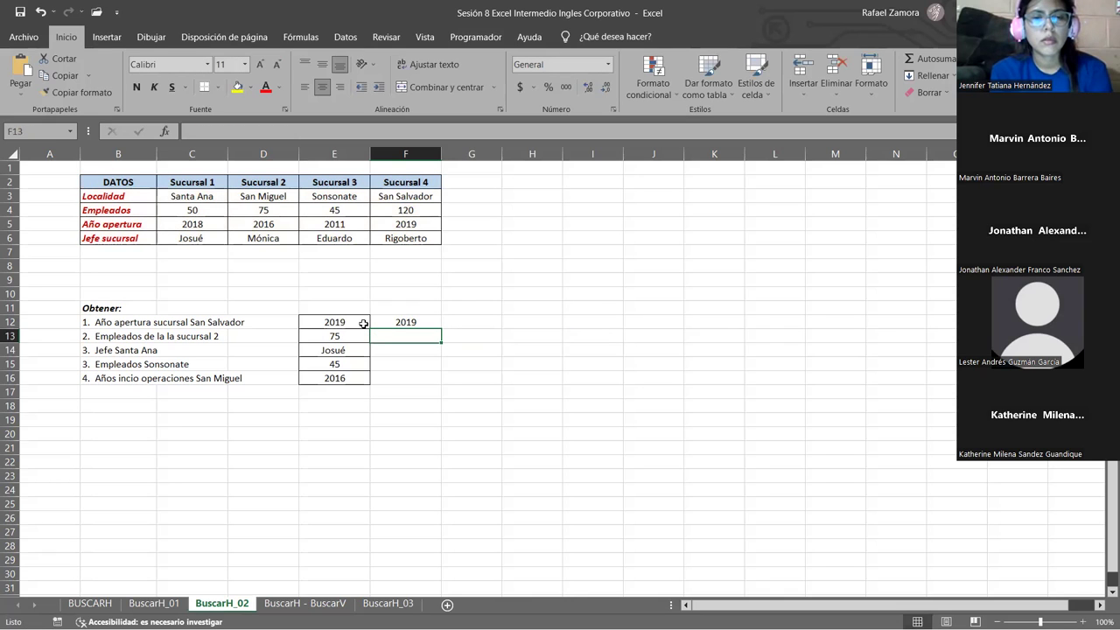
Change F12's lookup value back from F2 to F3.
click(354, 319)
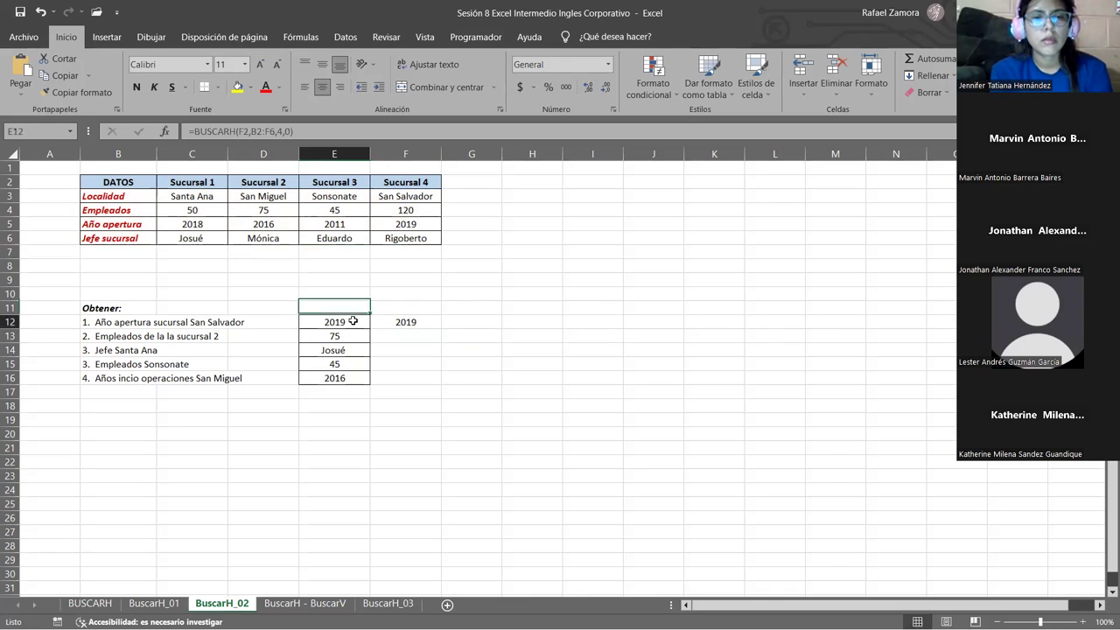
double_click(353, 321)
key(Escape)
double_click(408, 319)
text(1)
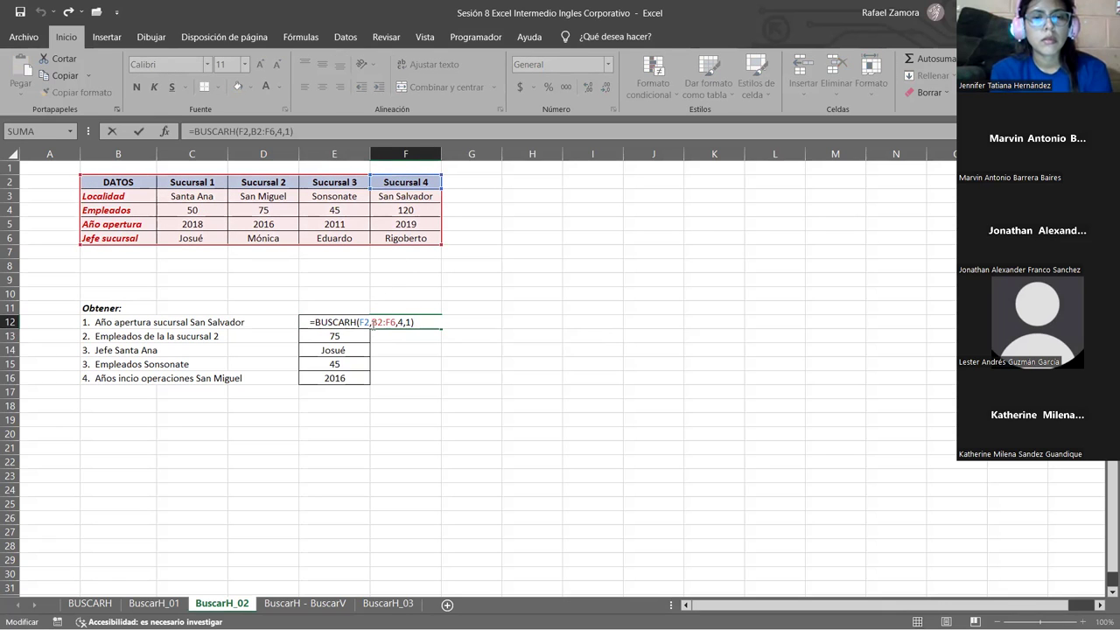
key(BackSpace)
text(3)
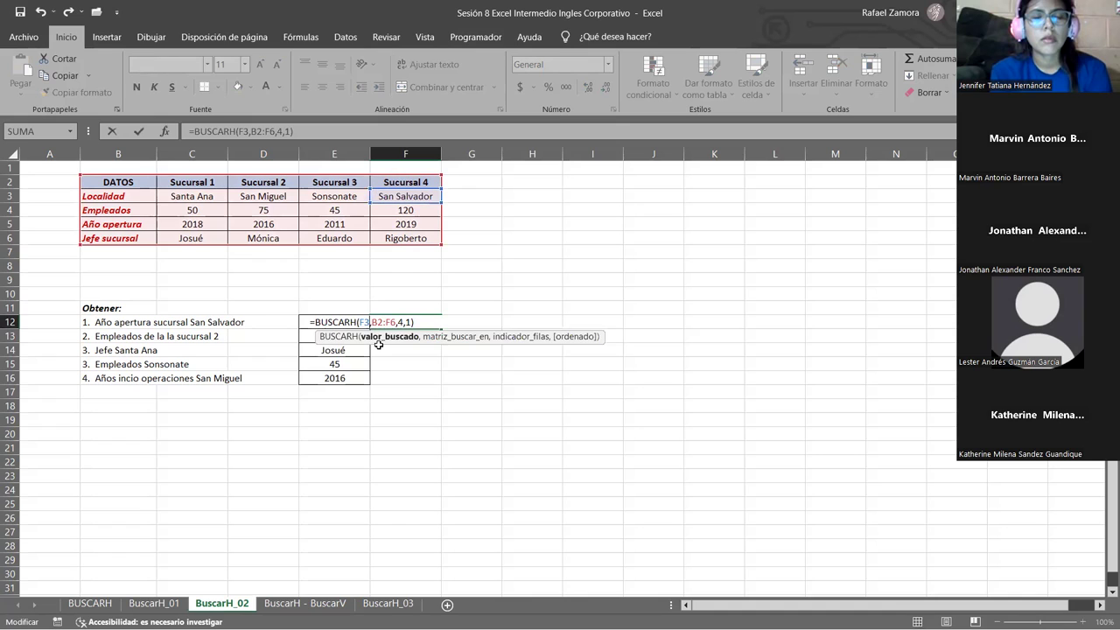
key(Return)
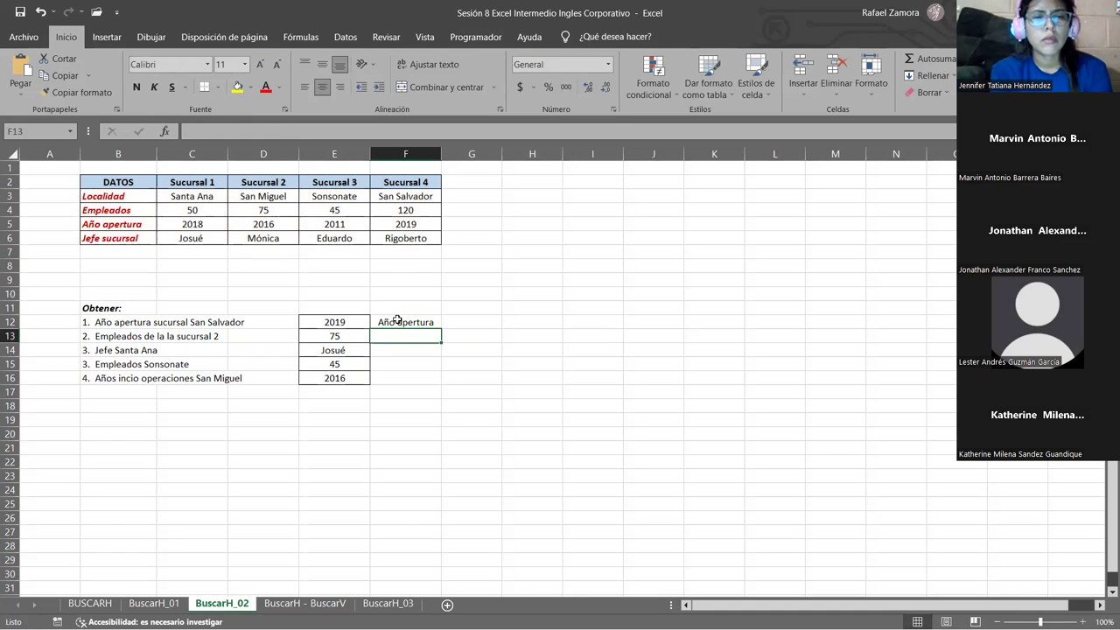
Replace F12's last argument 1 with 0 for an exact match.
double_click(396, 321)
click(410, 322)
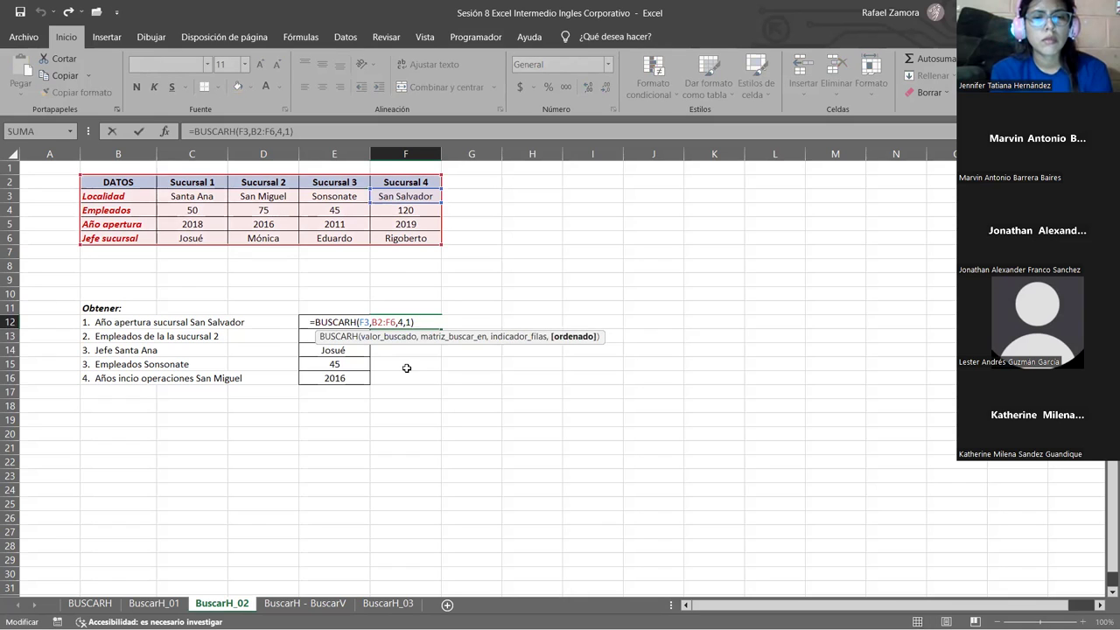
key(BackSpace)
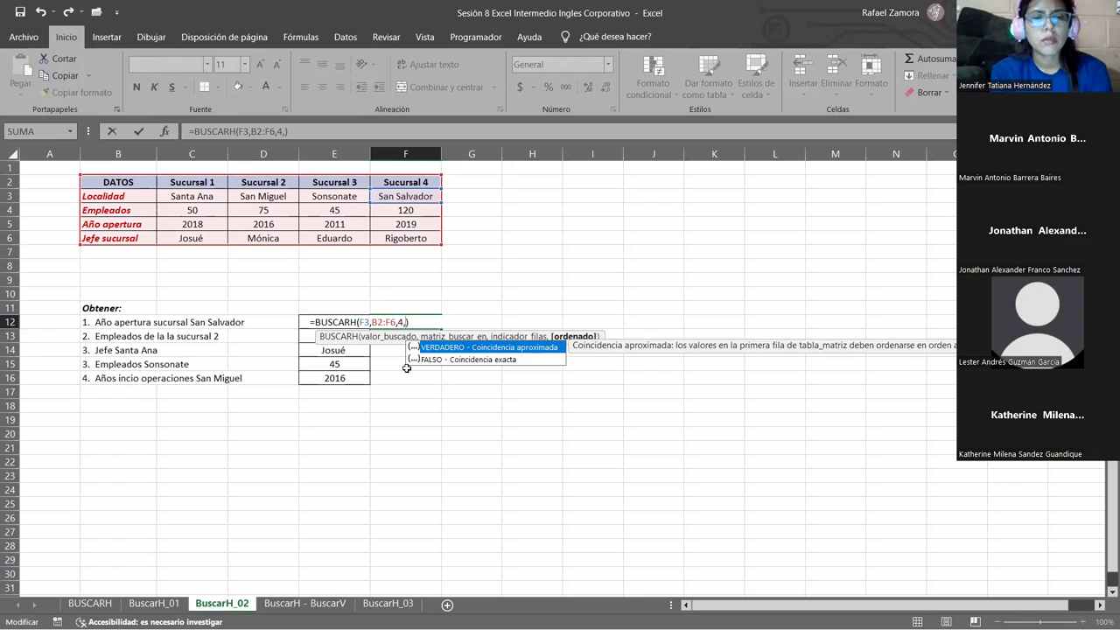
text(0)
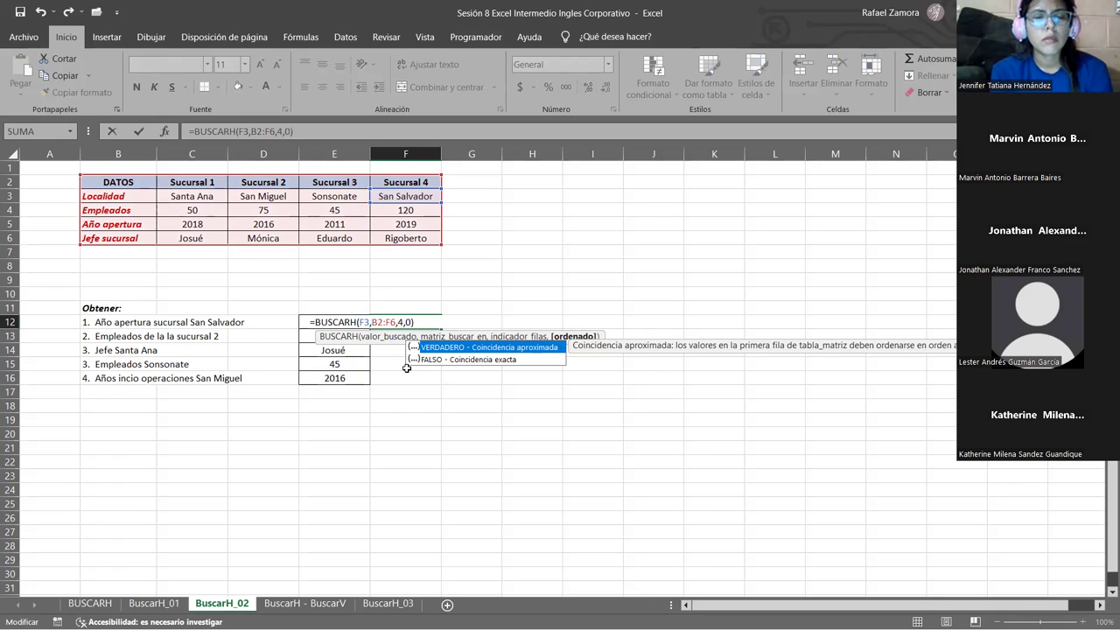
key(Return)
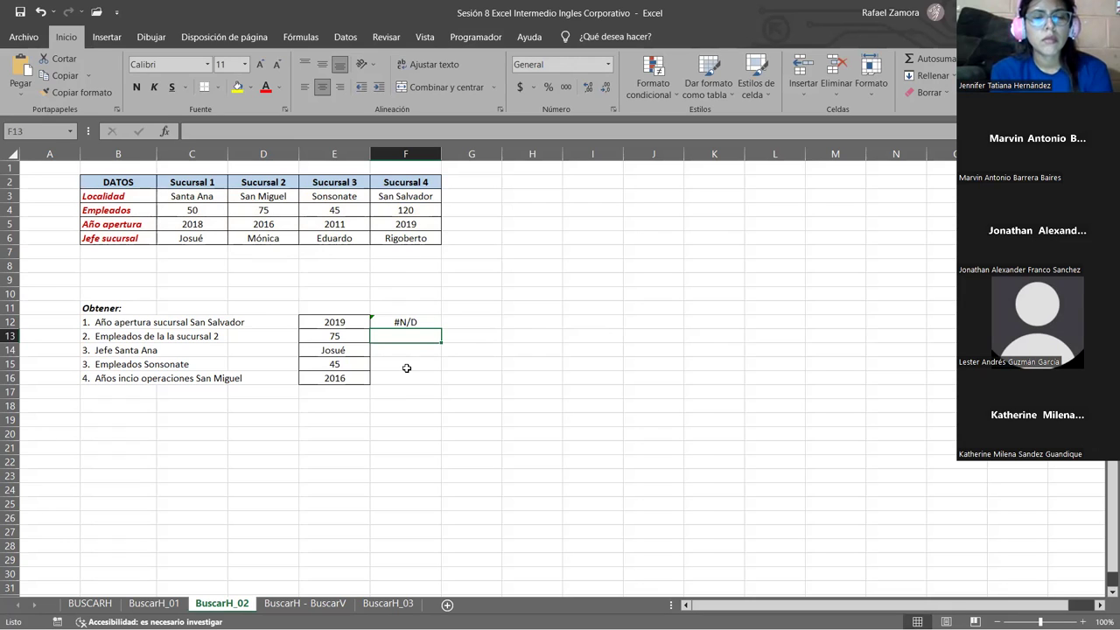
Change F12's lookup range from B2:F6 to B3:F6.
double_click(403, 322)
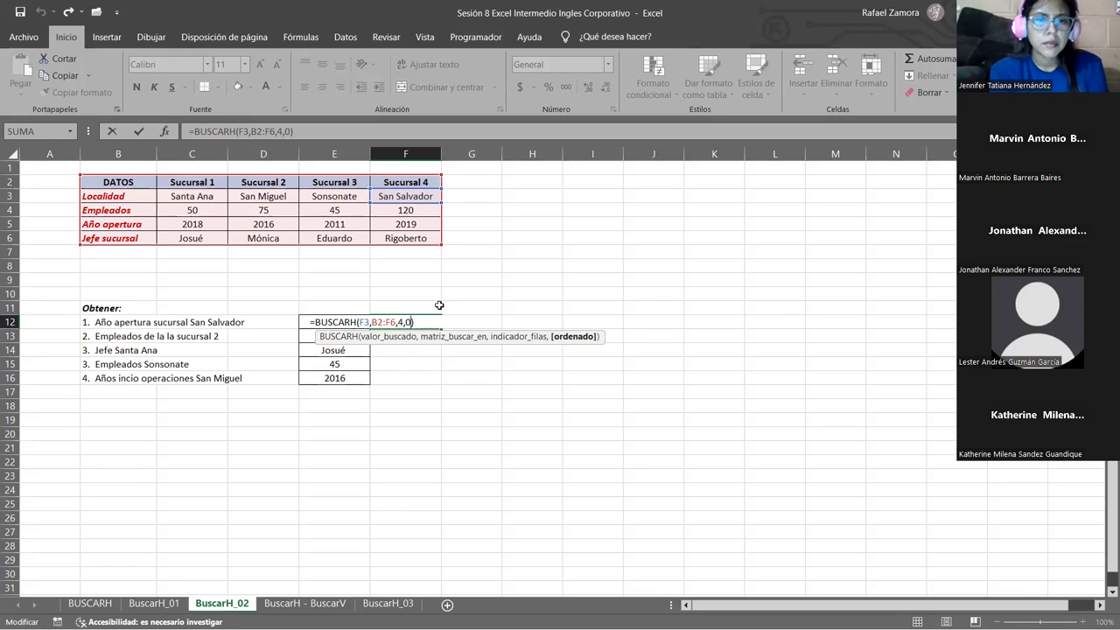
click(368, 320)
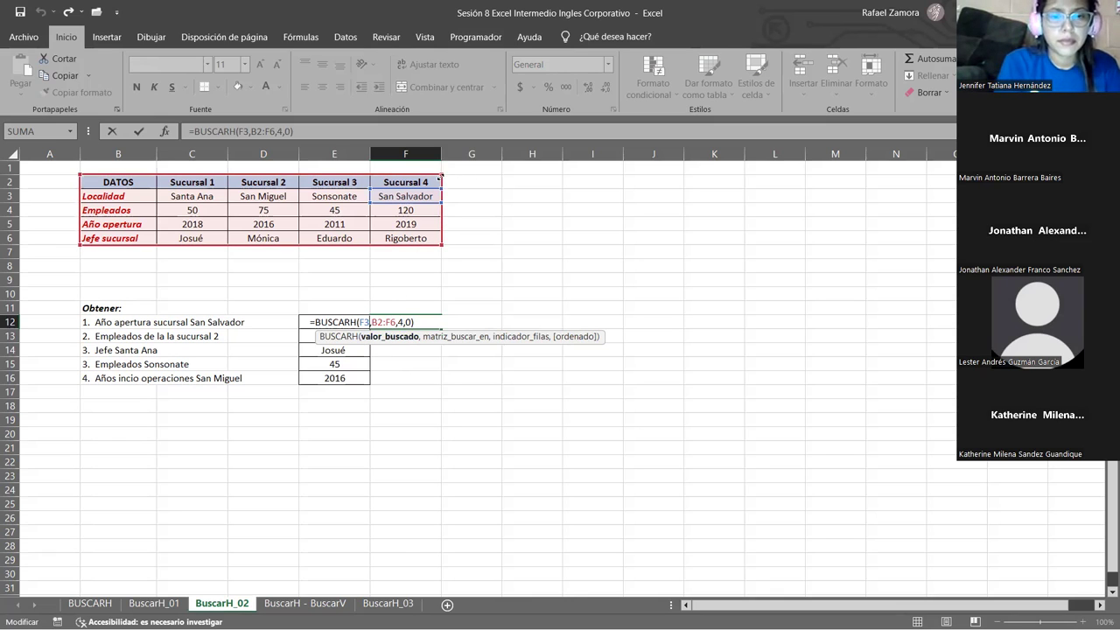
drag(443, 174, 444, 198)
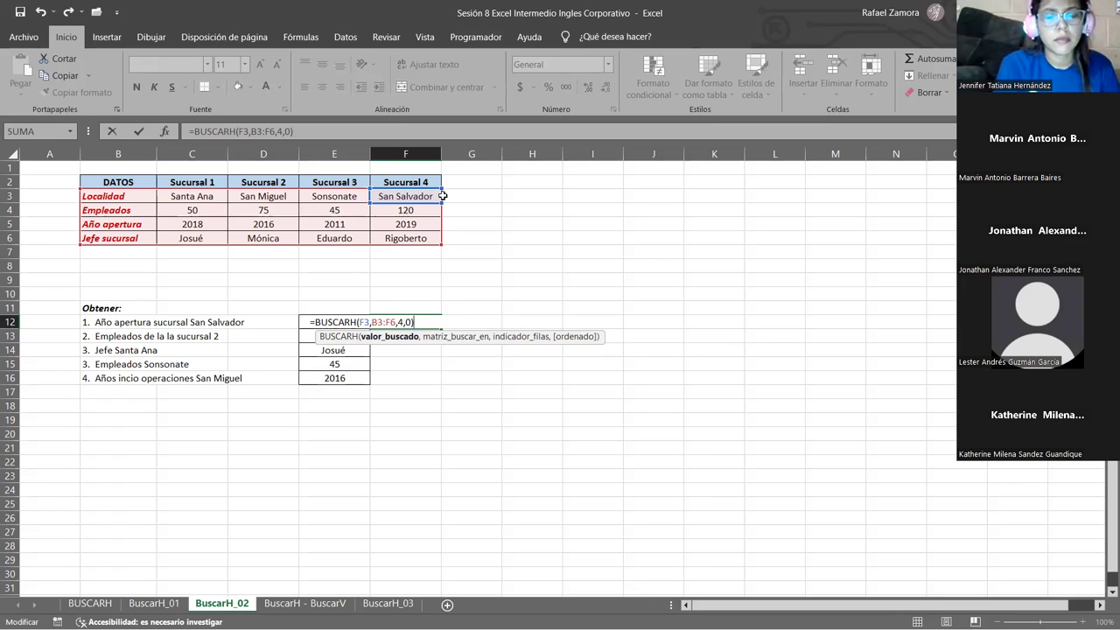
key(Return)
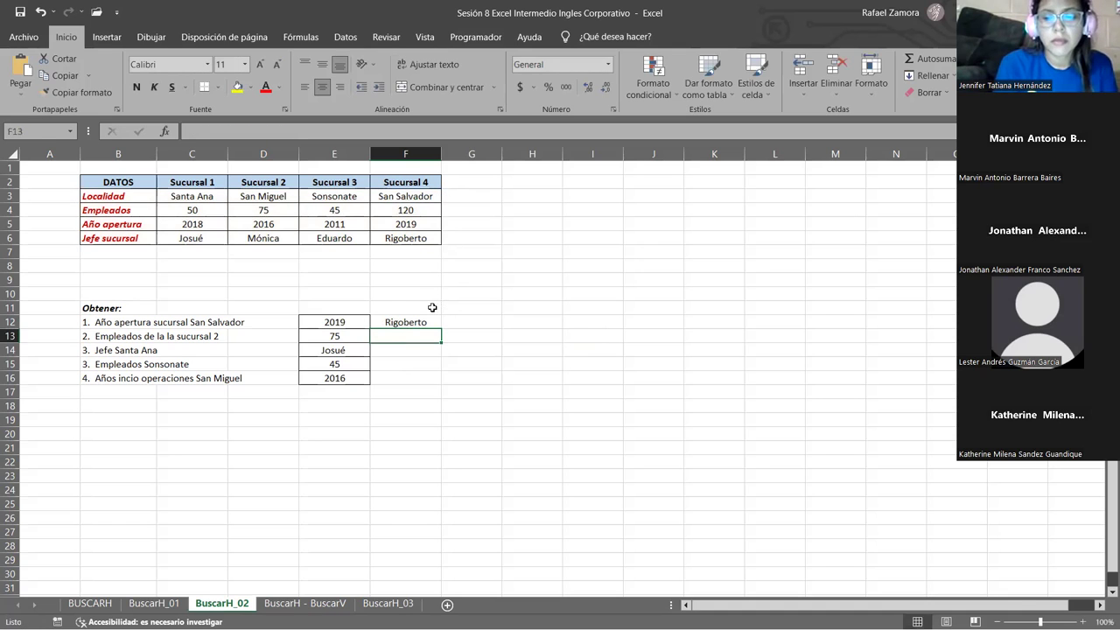
Change F12's row index from 4 to 3 so it returns 2019.
double_click(413, 322)
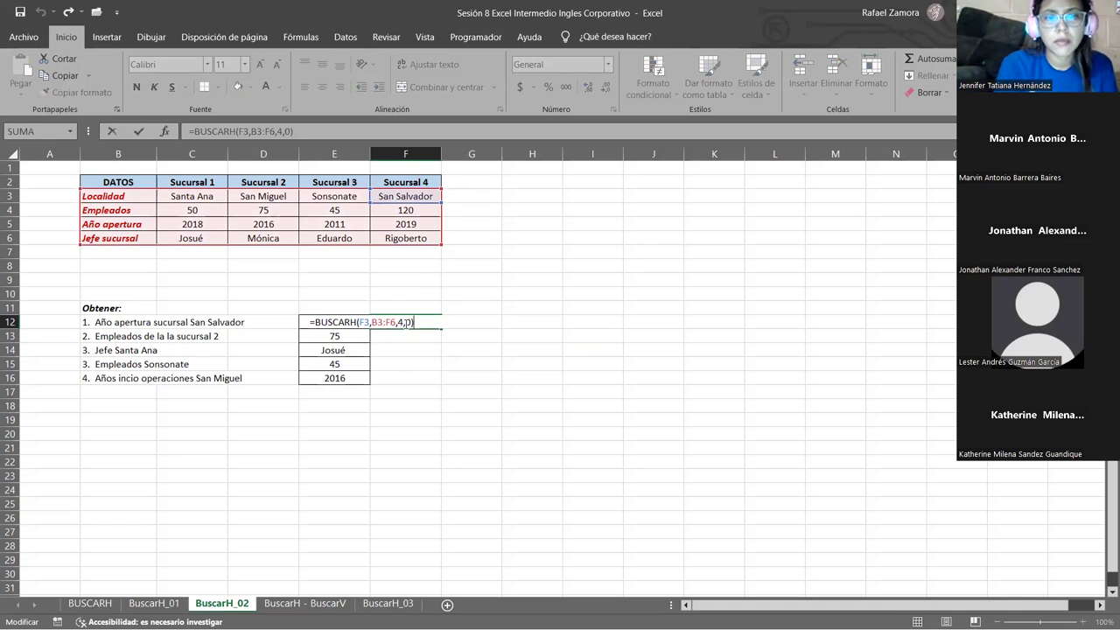
click(403, 322)
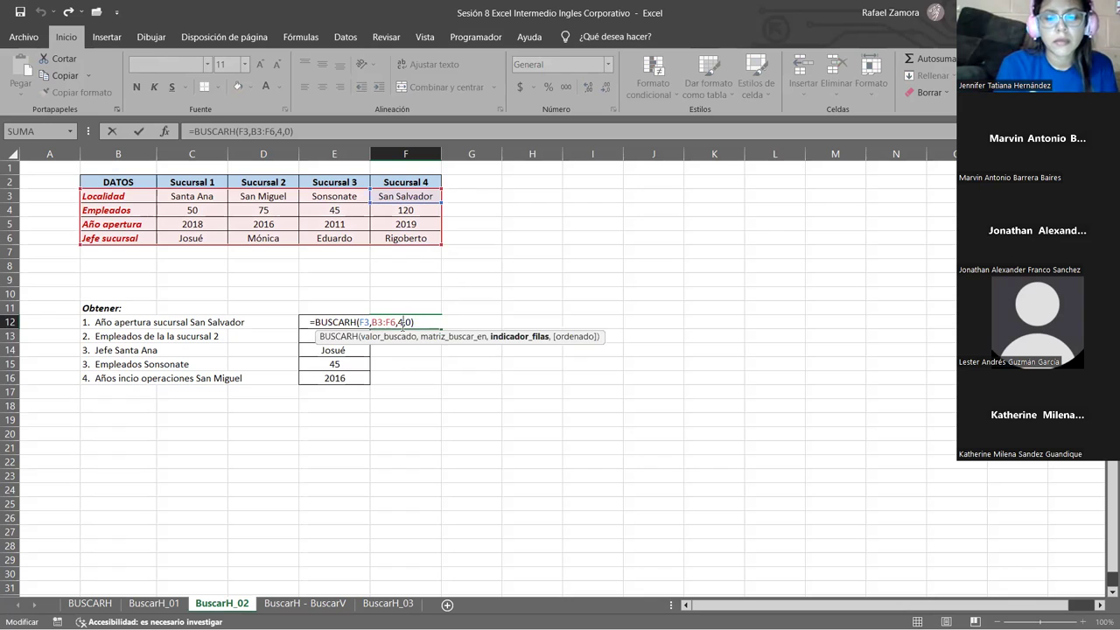
key(BackSpace)
text(3)
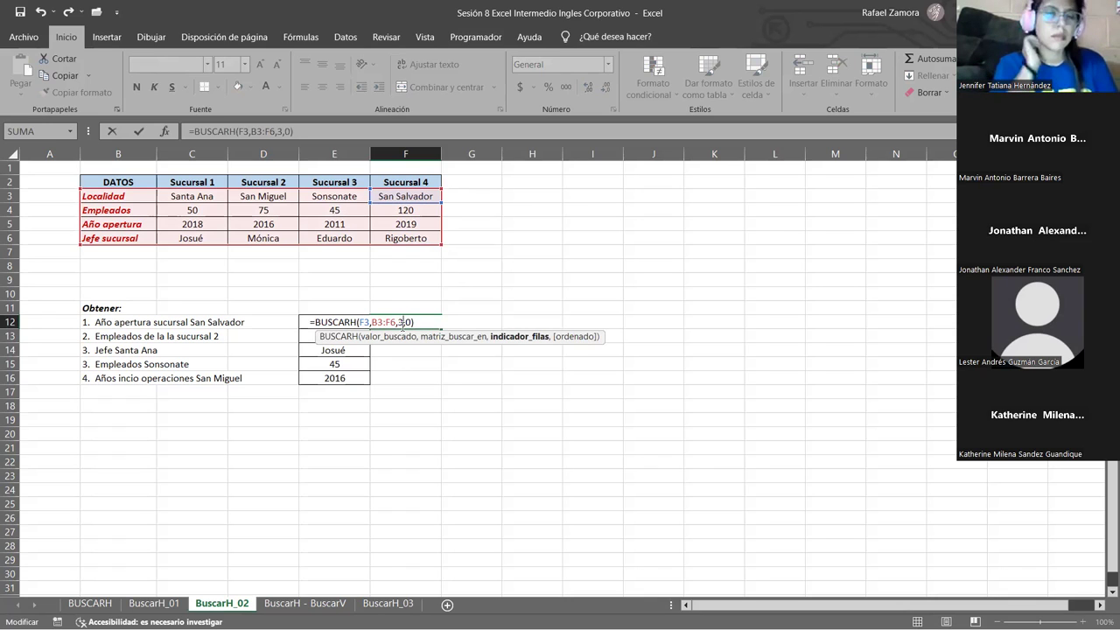
key(Return)
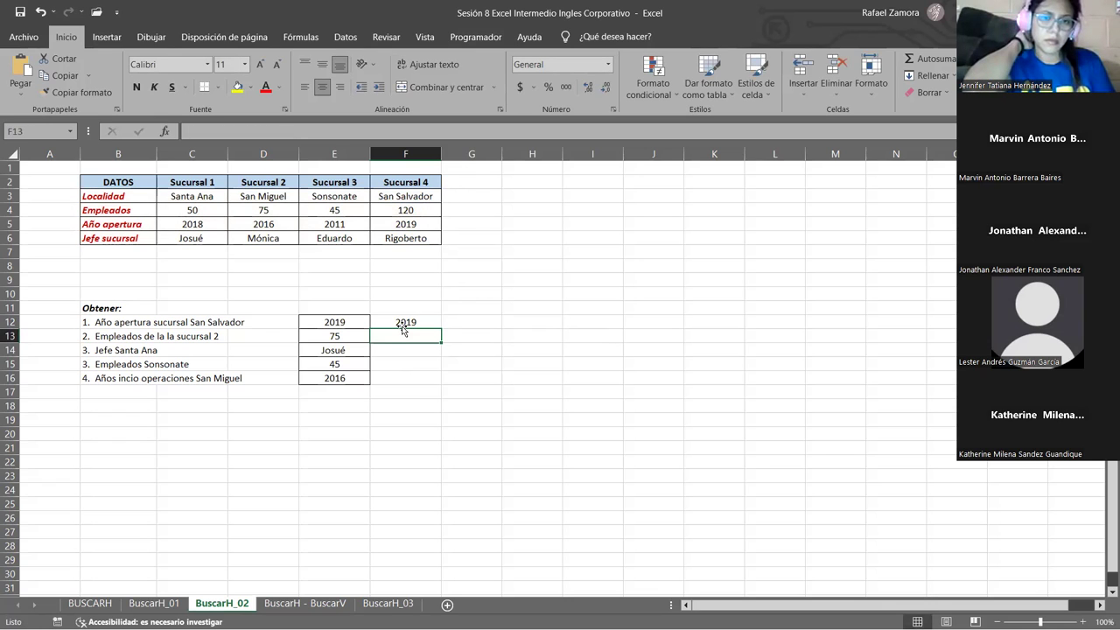
Start =BUSCARH( in F13 with San Miguel in D3 as the lookup value.
text(=)
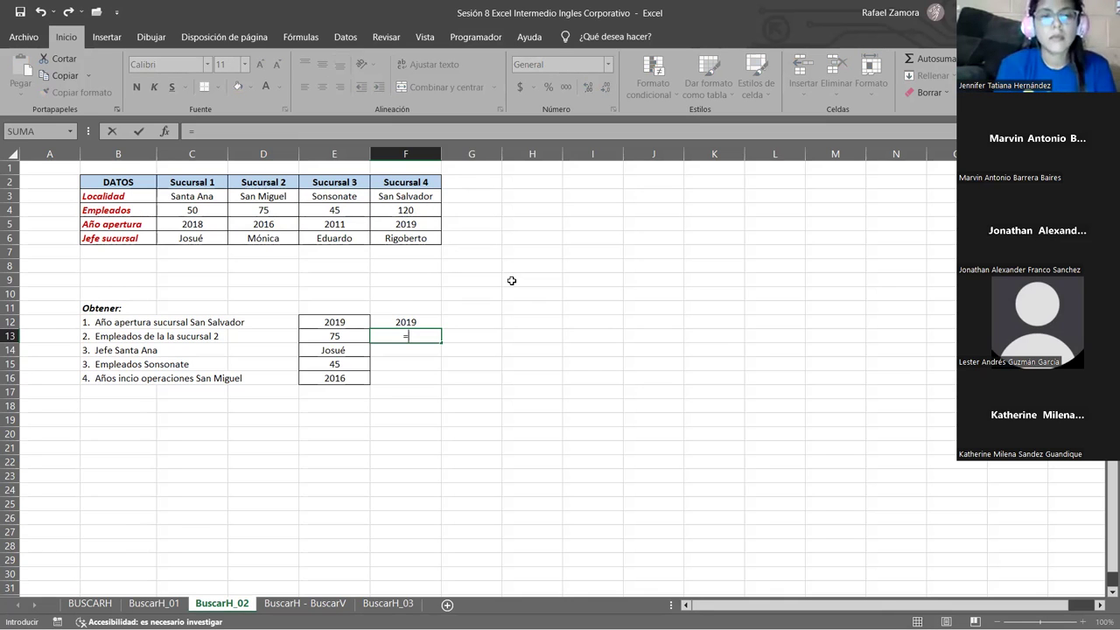
text(BUSCARH()
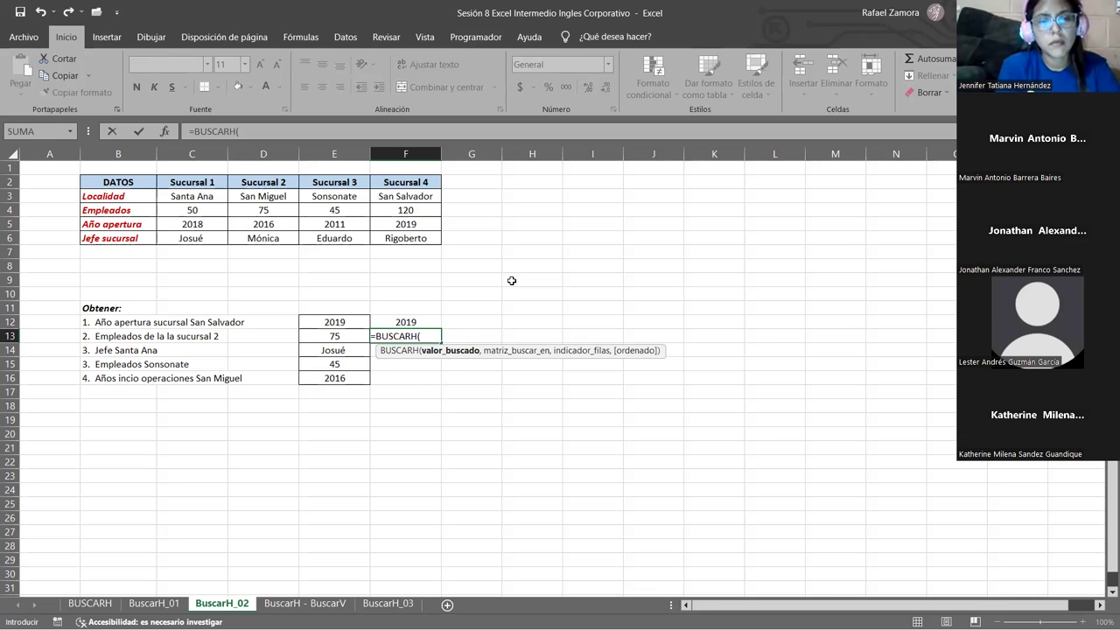
scroll(512, 280, down, 1)
scroll(350, 218, up, 1)
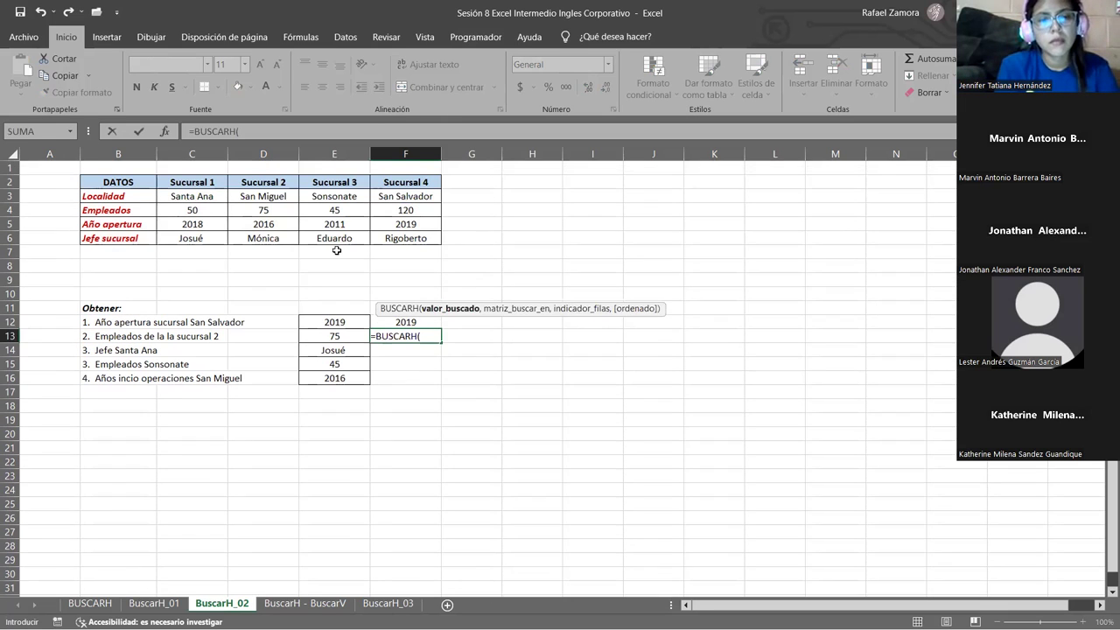
click(296, 200)
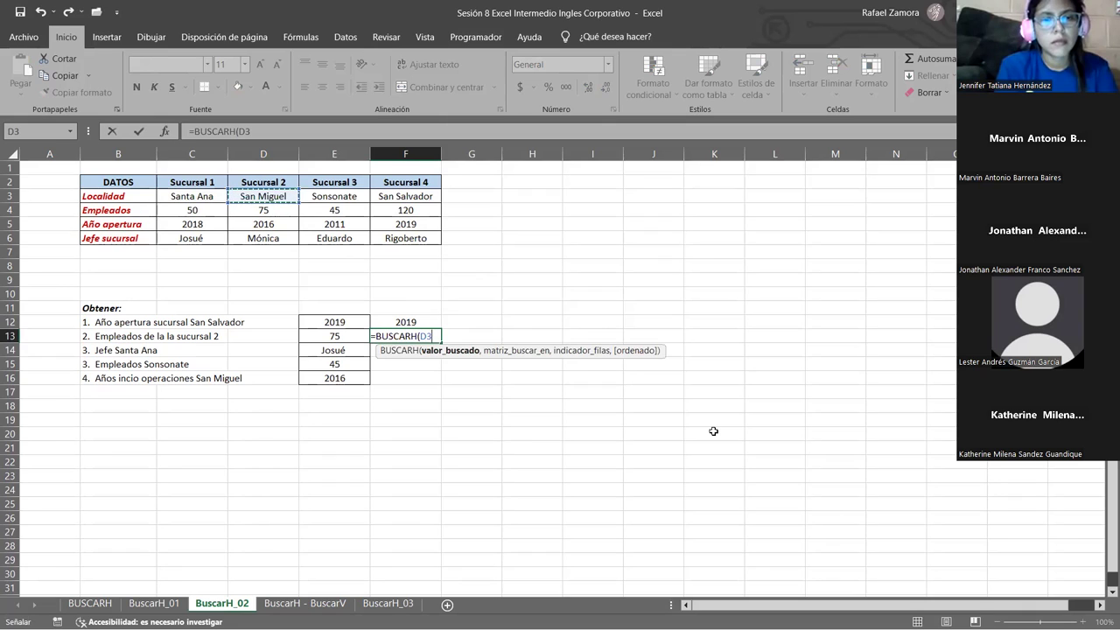
text(,)
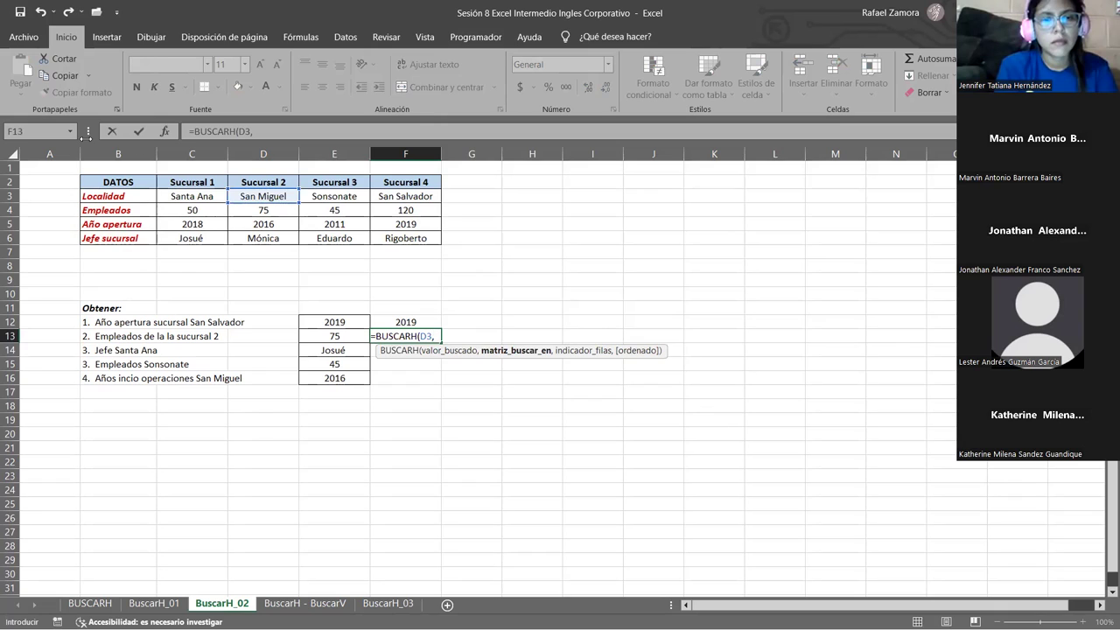
Finish F13 with range D3:D6, row 2 and exact match, returning 75.
click(221, 188)
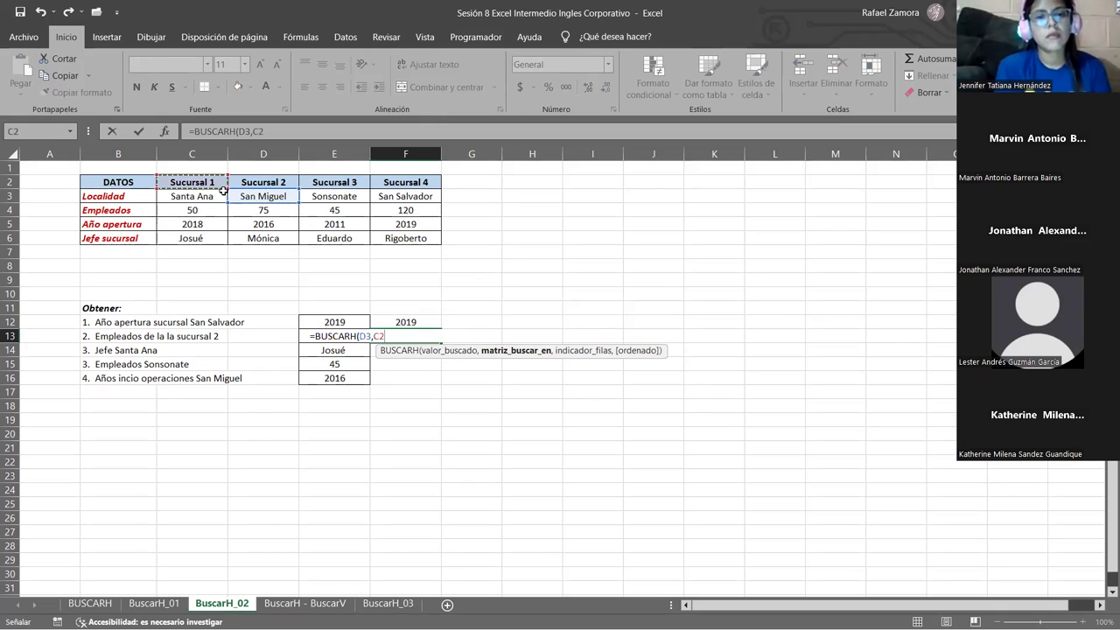
shift+click(394, 232)
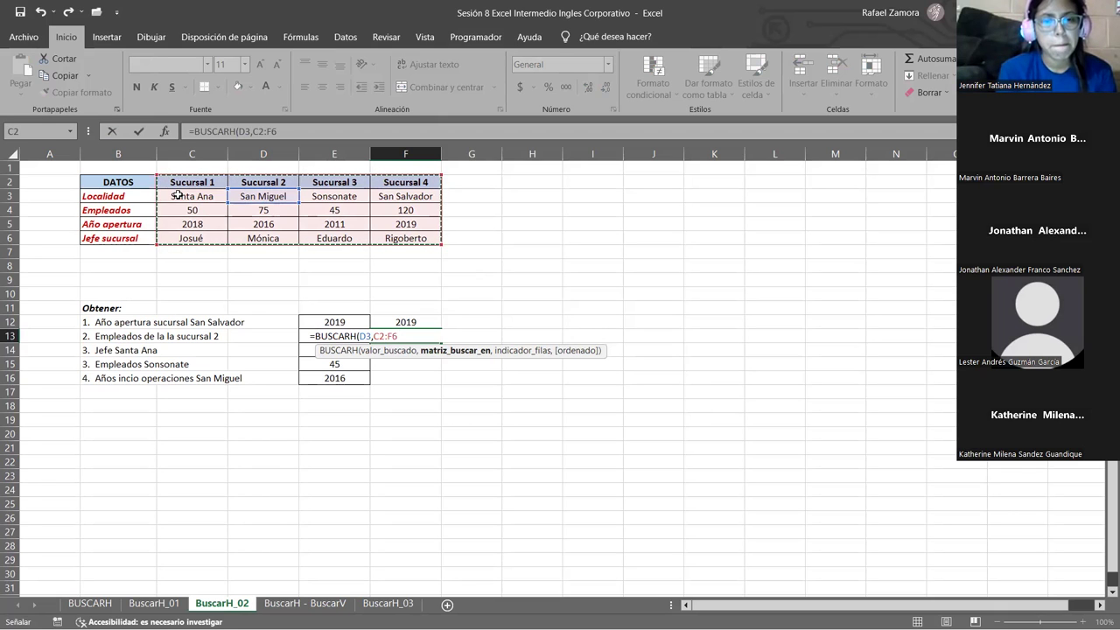
click(247, 197)
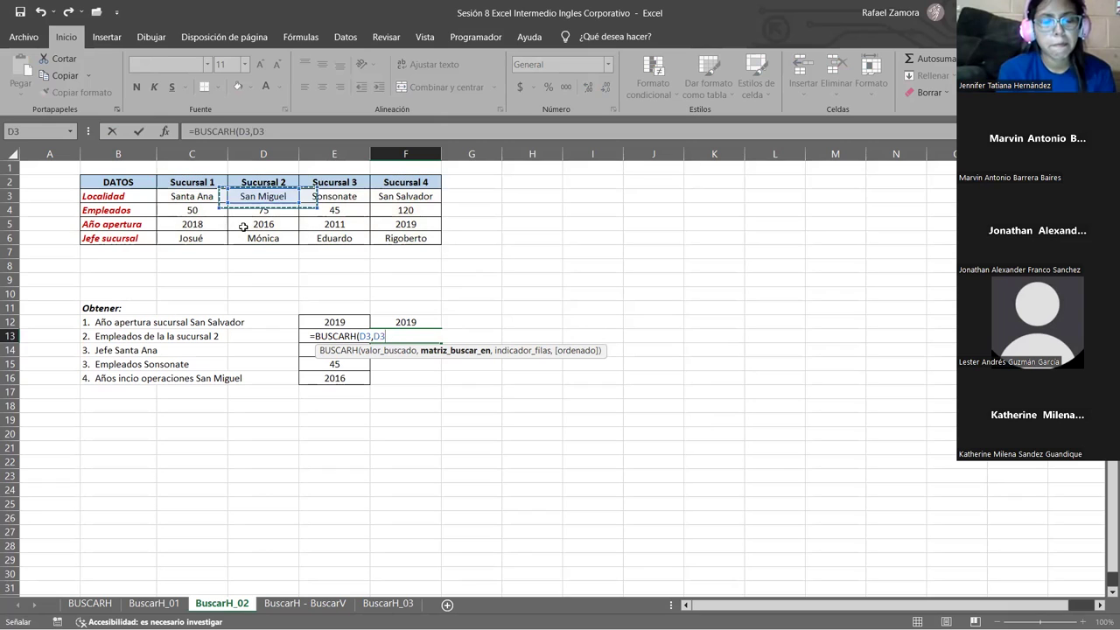
drag(234, 251, 237, 237)
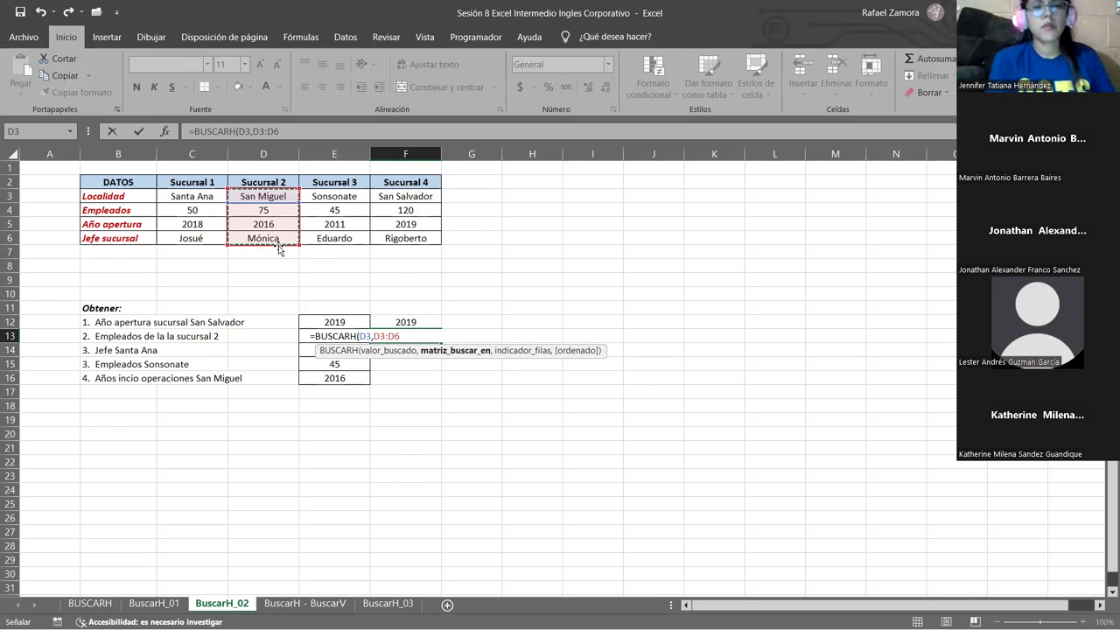
text(,)
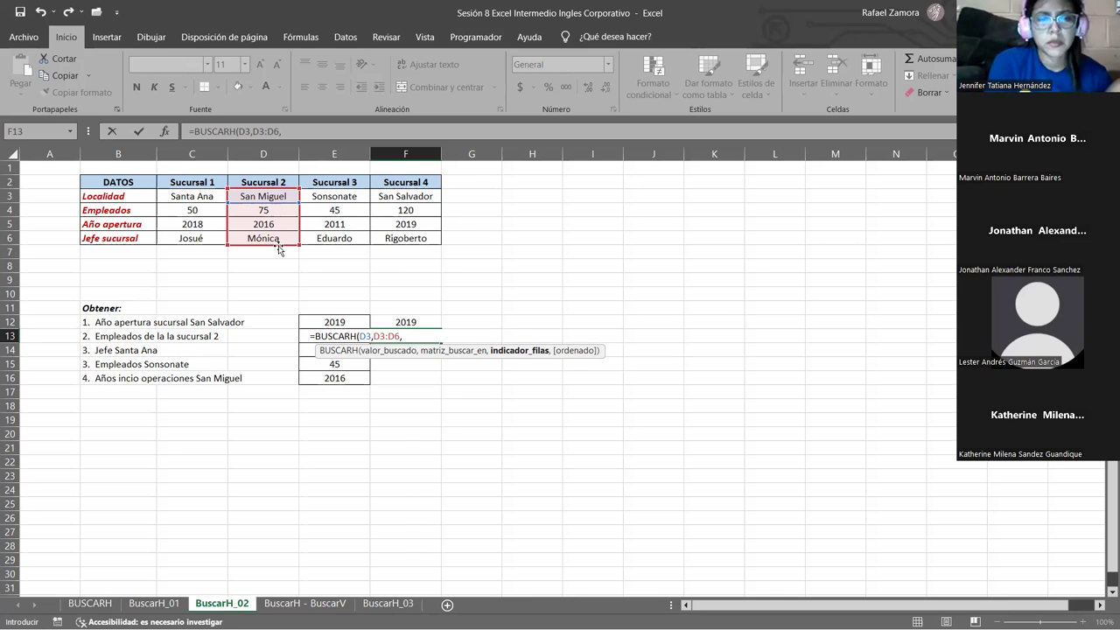
text(2)
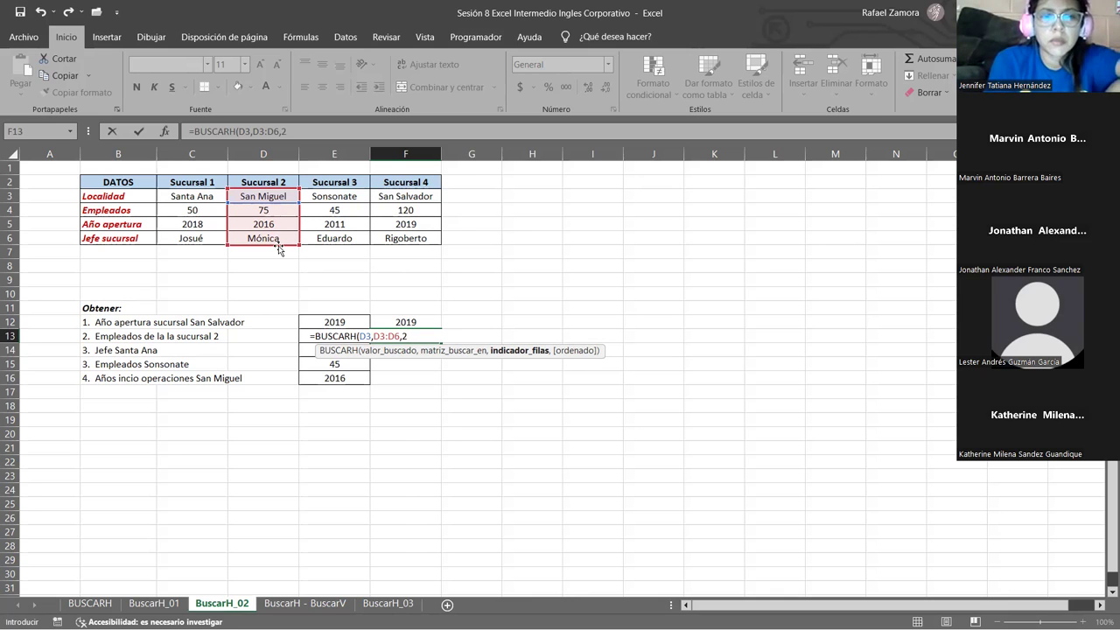
text(,)
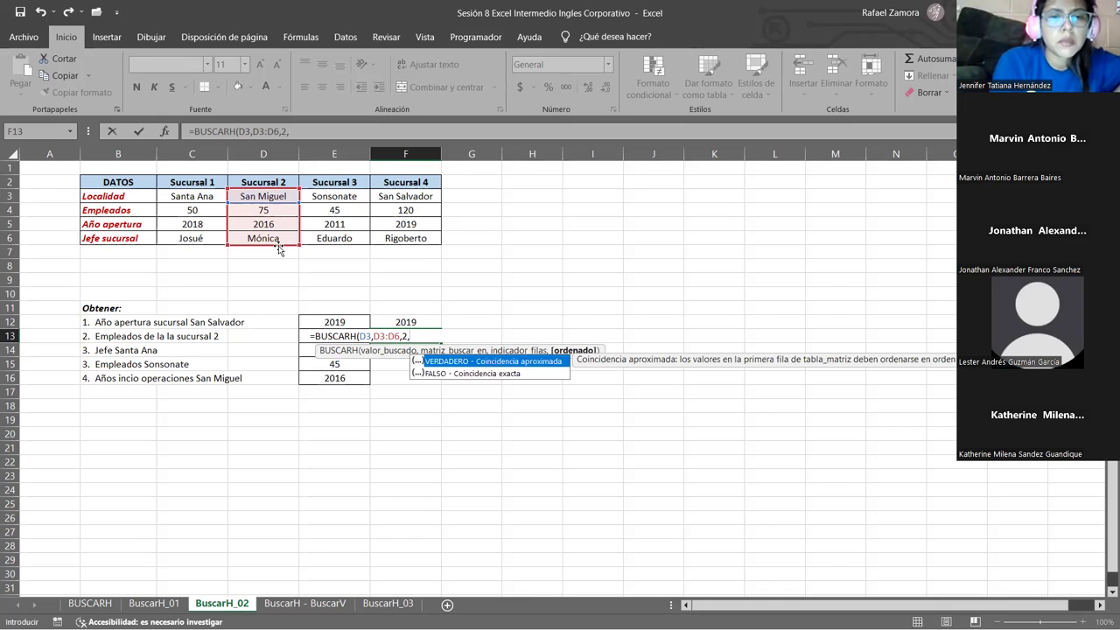
text(0)
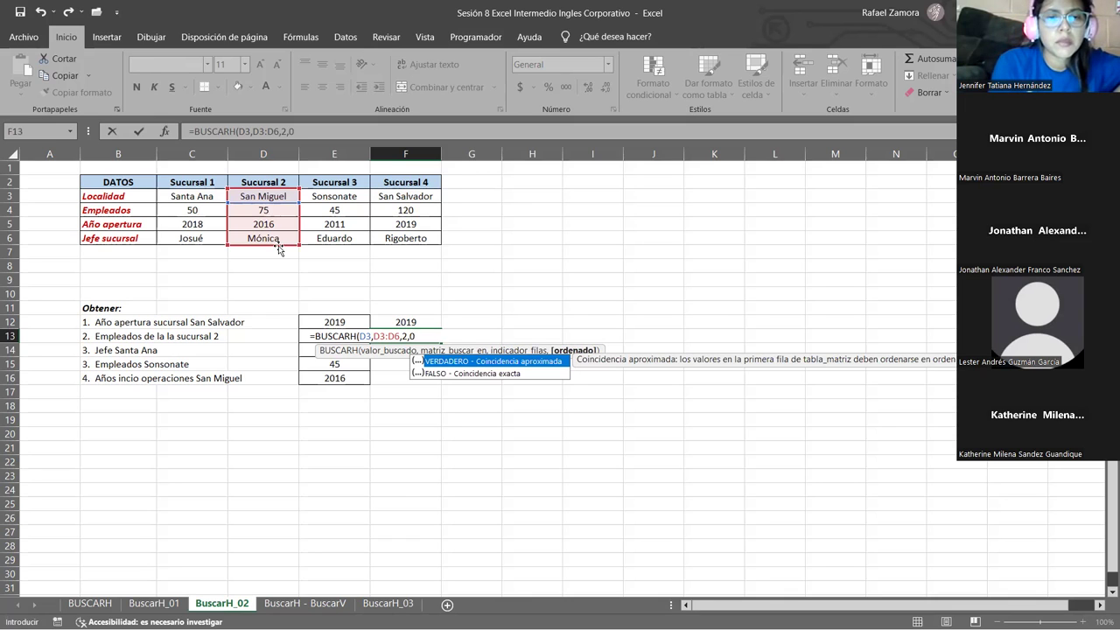
key(Return)
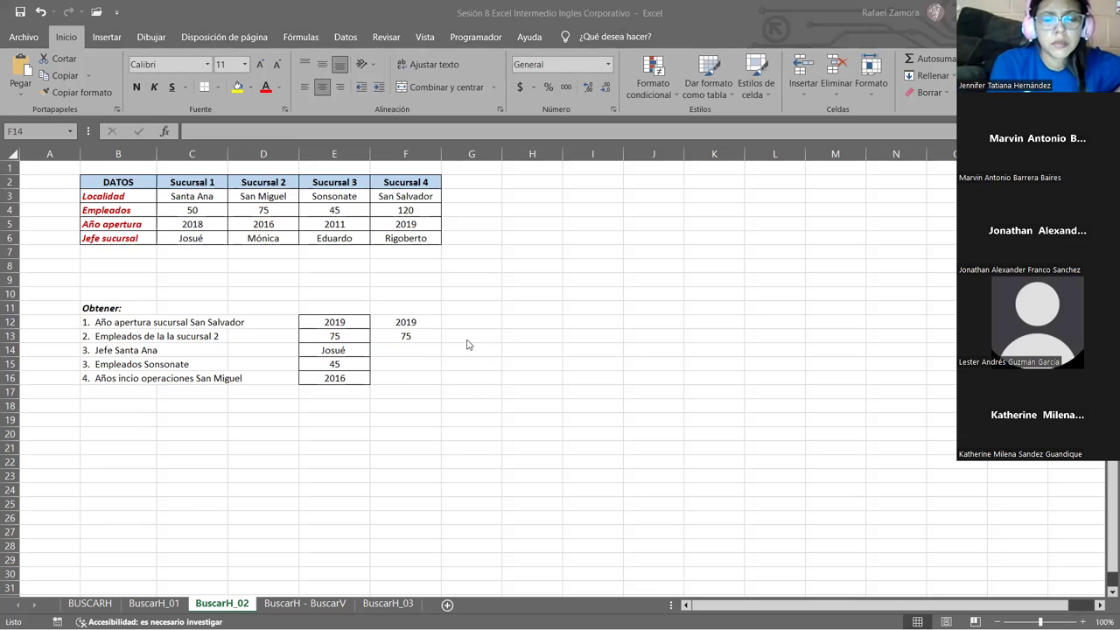
click(411, 351)
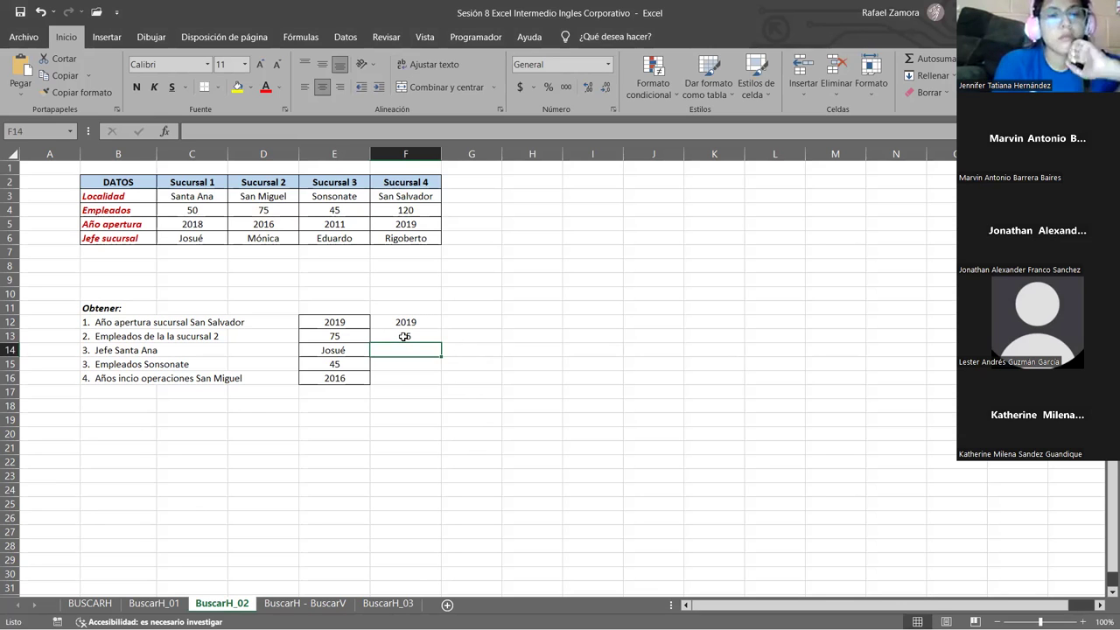
double_click(405, 336)
click(408, 322)
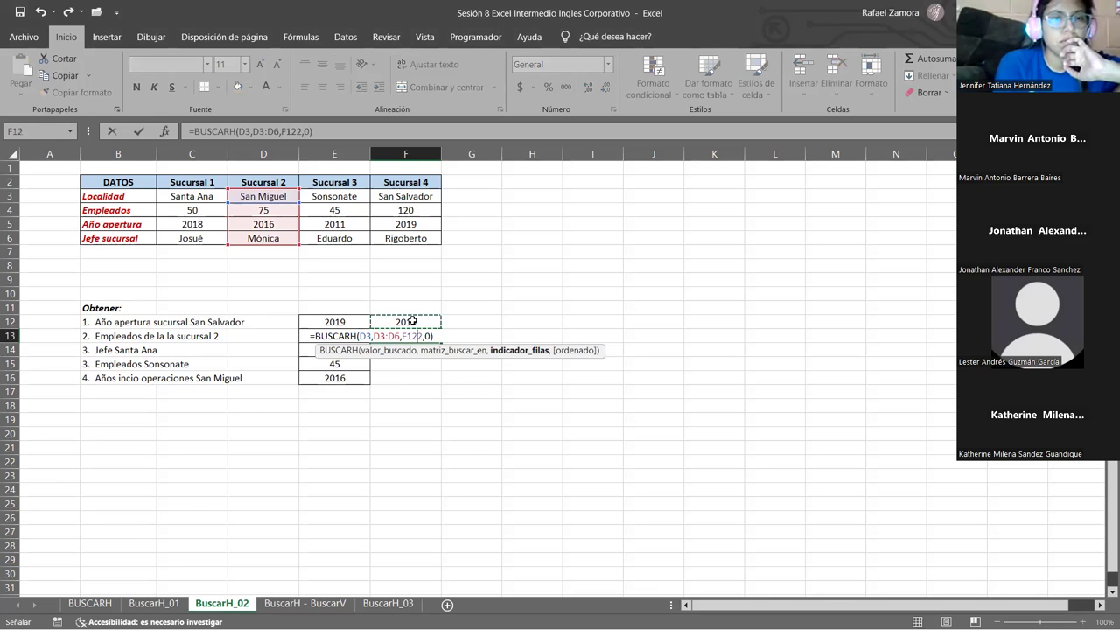
key(Escape)
double_click(408, 322)
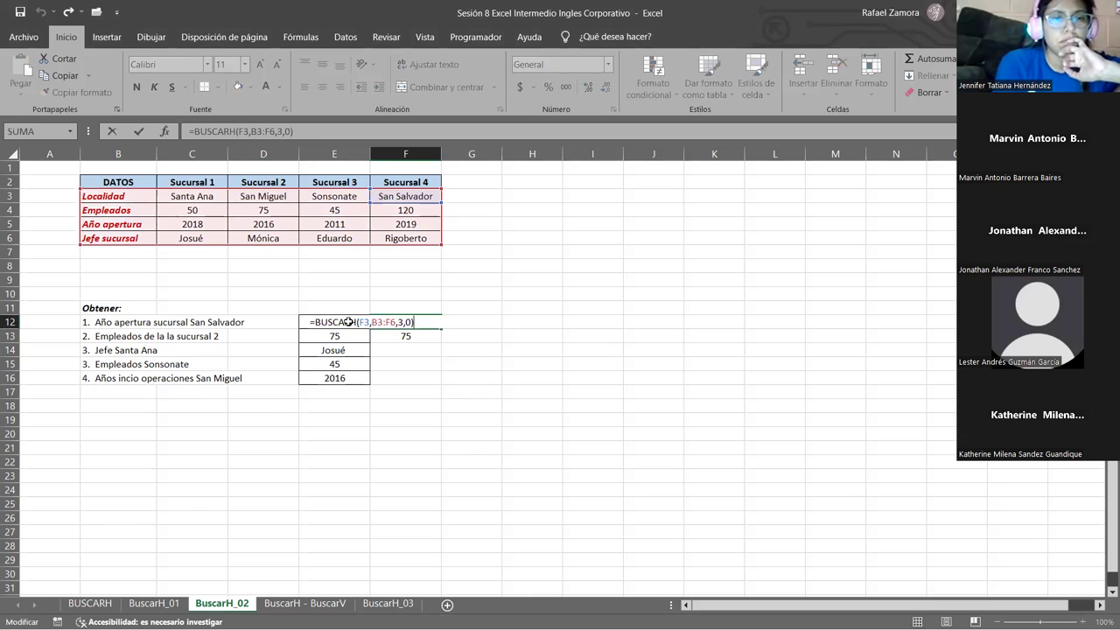
key(Escape)
double_click(350, 322)
key(Escape)
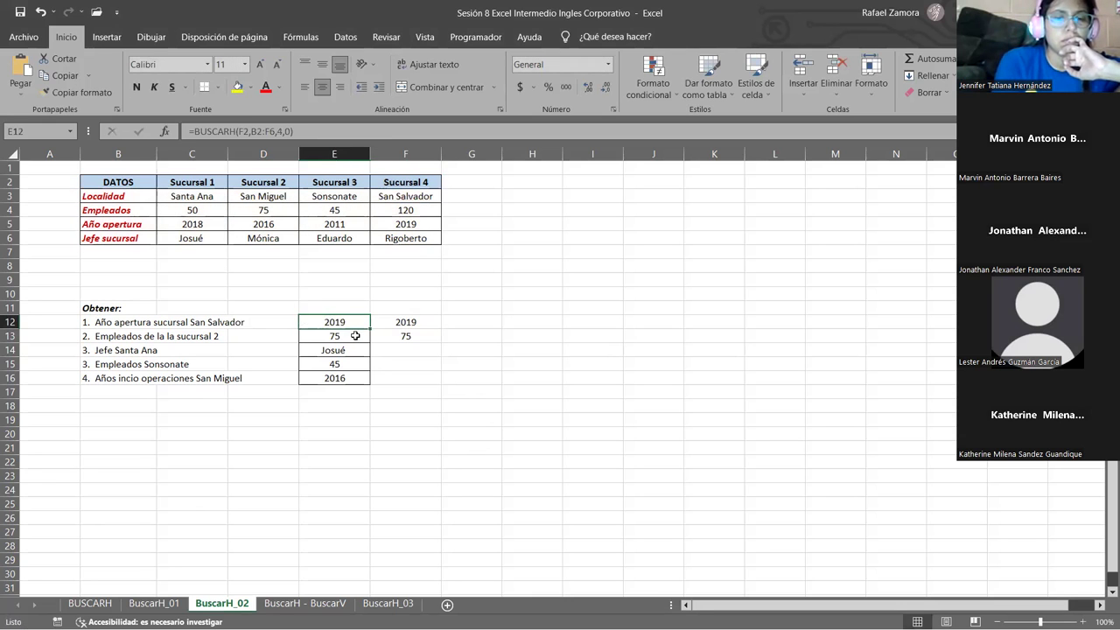
double_click(355, 336)
key(Escape)
double_click(353, 364)
key(Escape)
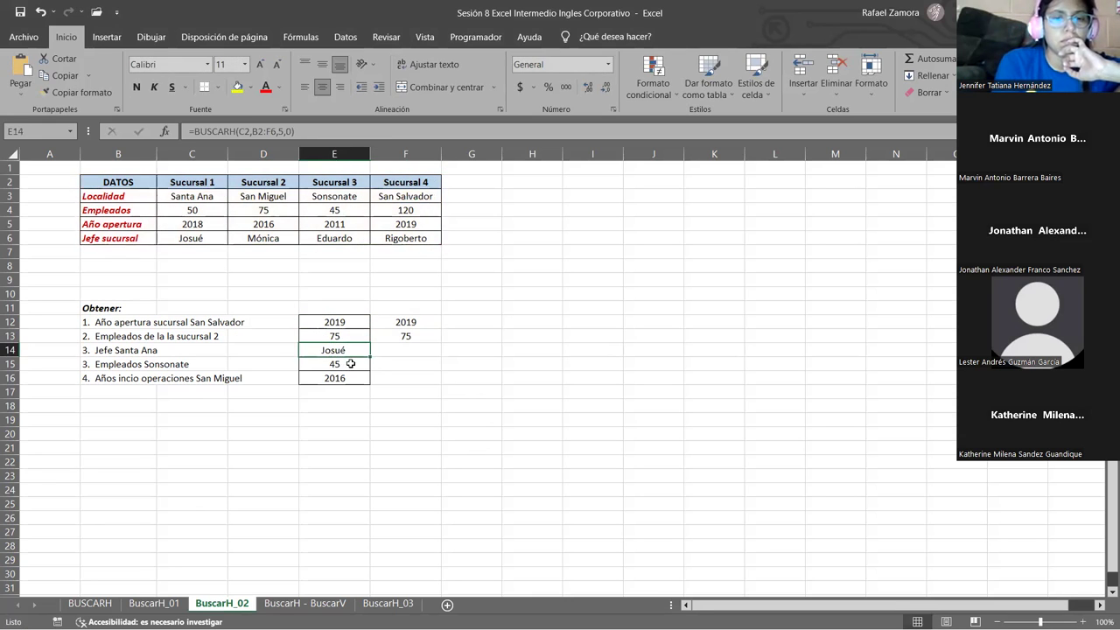
double_click(353, 364)
key(Escape)
double_click(344, 377)
key(Escape)
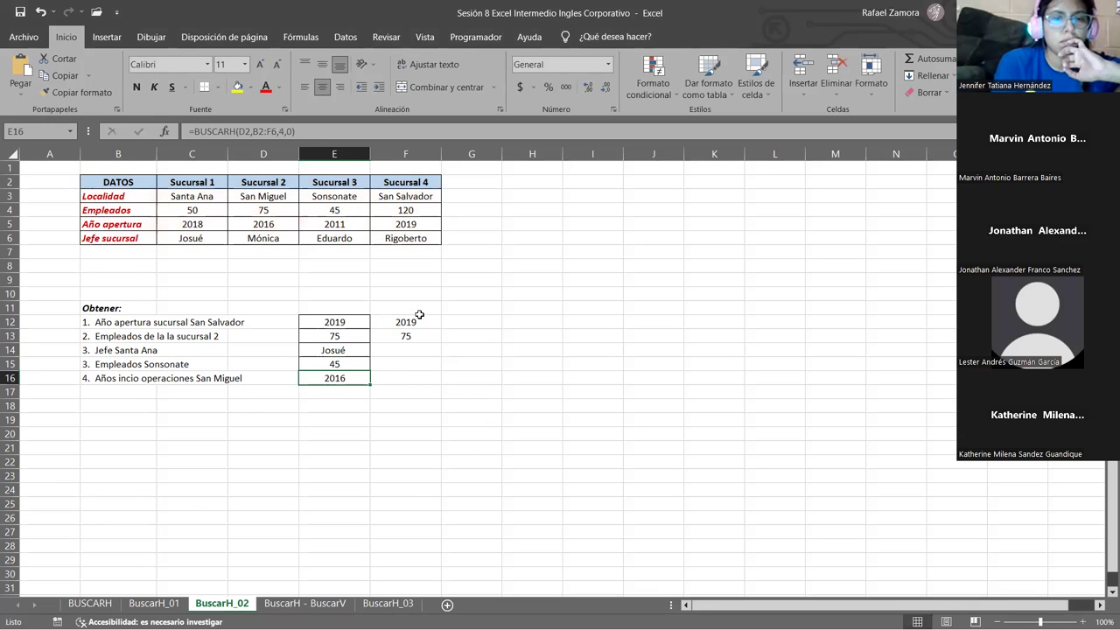
click(406, 319)
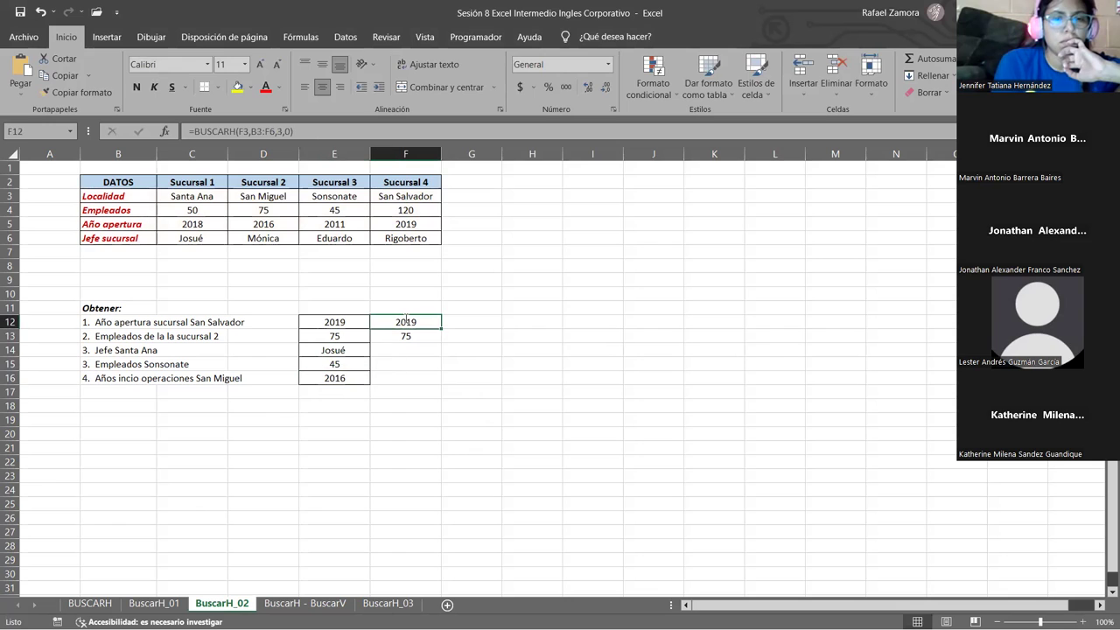
double_click(406, 320)
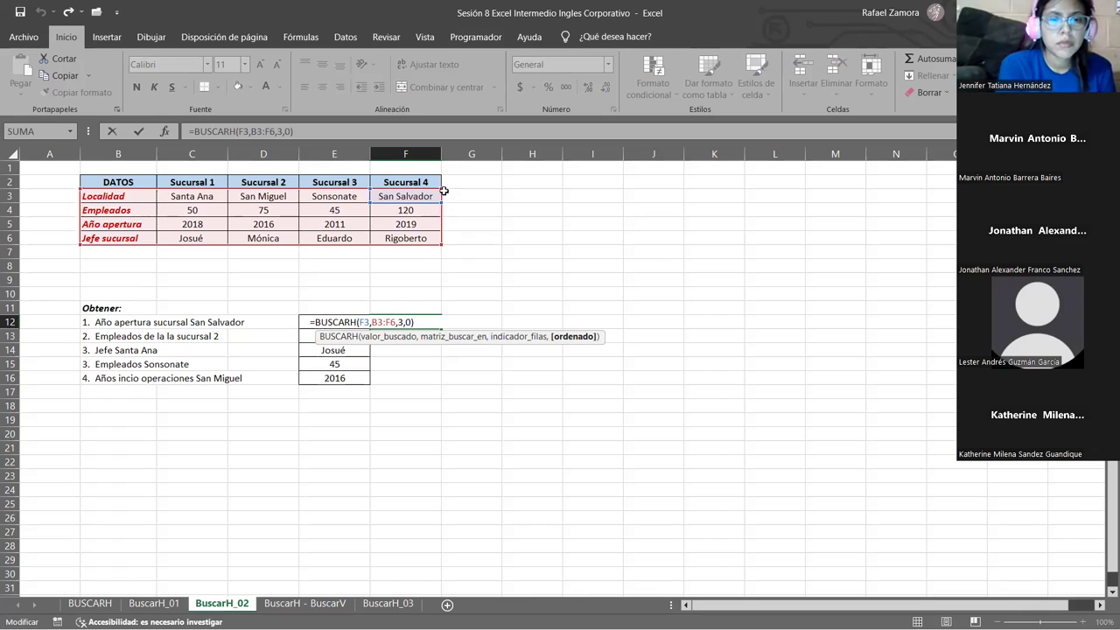
click(366, 322)
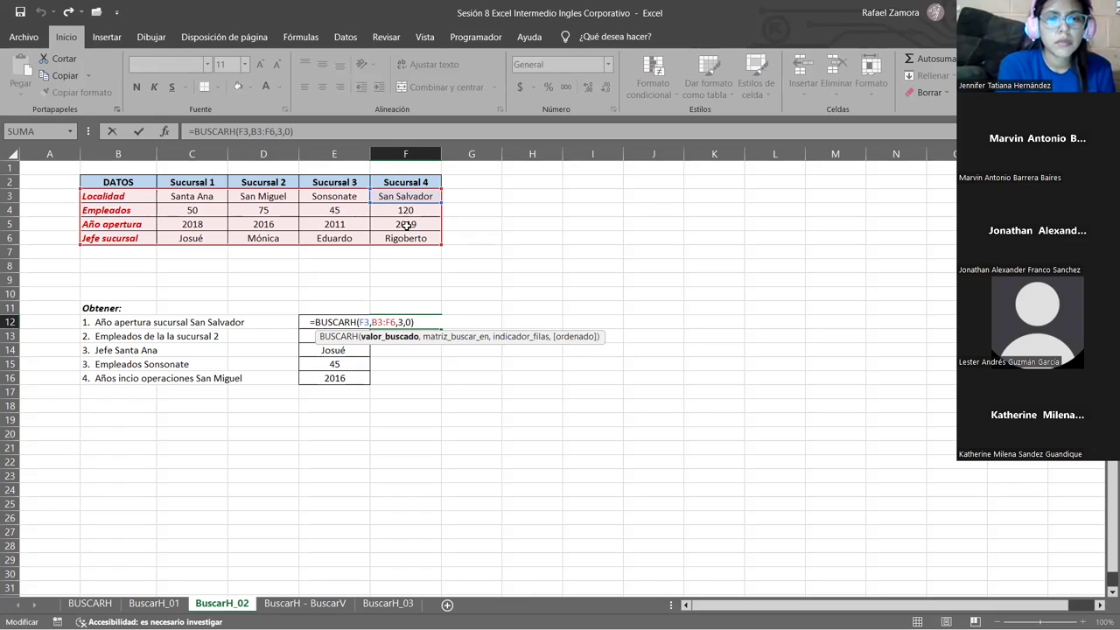
key(Return)
double_click(406, 336)
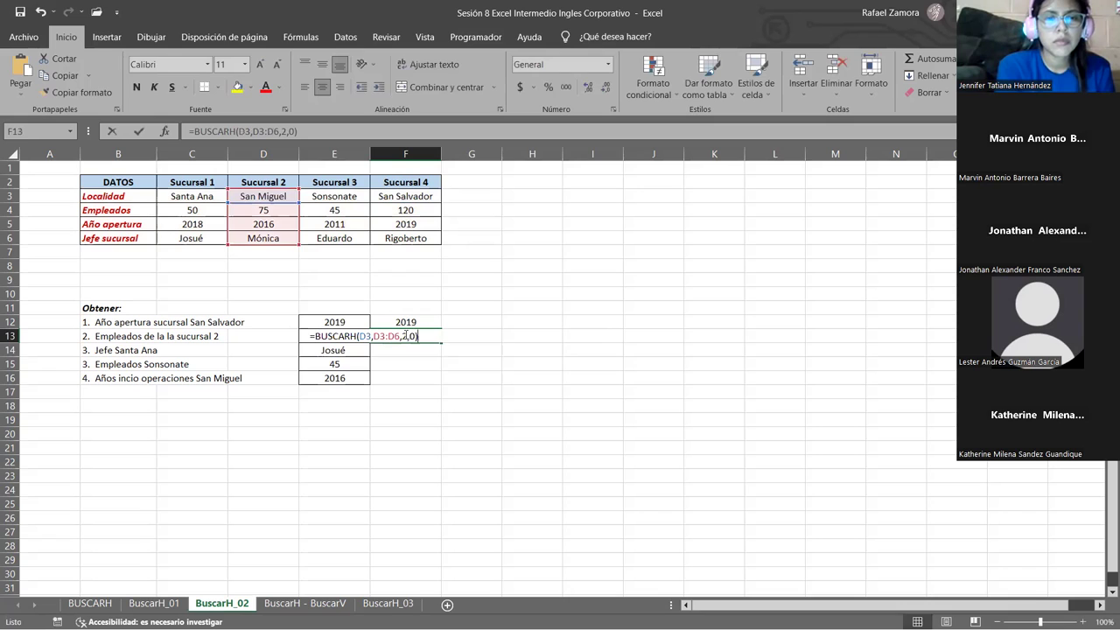
click(366, 337)
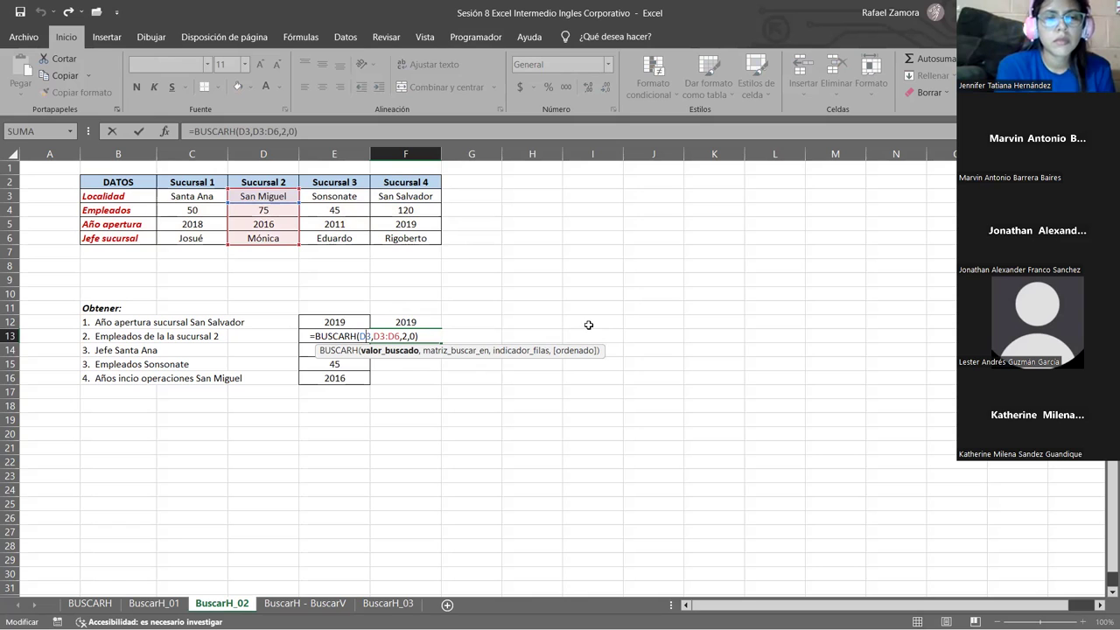
click(400, 349)
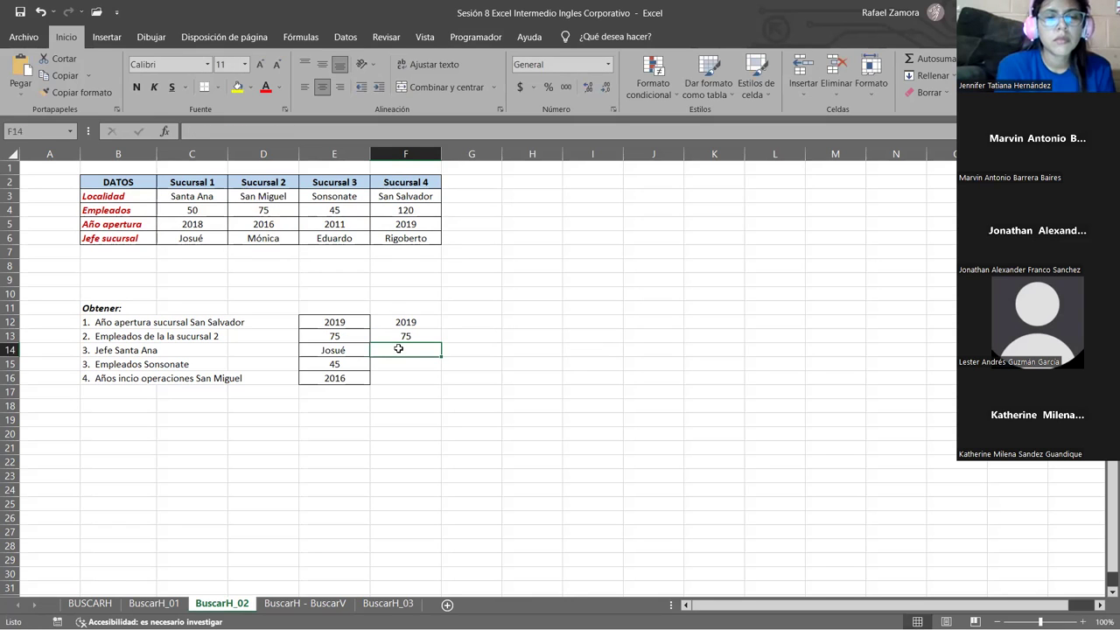
Enter =BUSCARH(C2,C2:C6,5,0) in F14 to return the Santa Ana manager.
text(=)
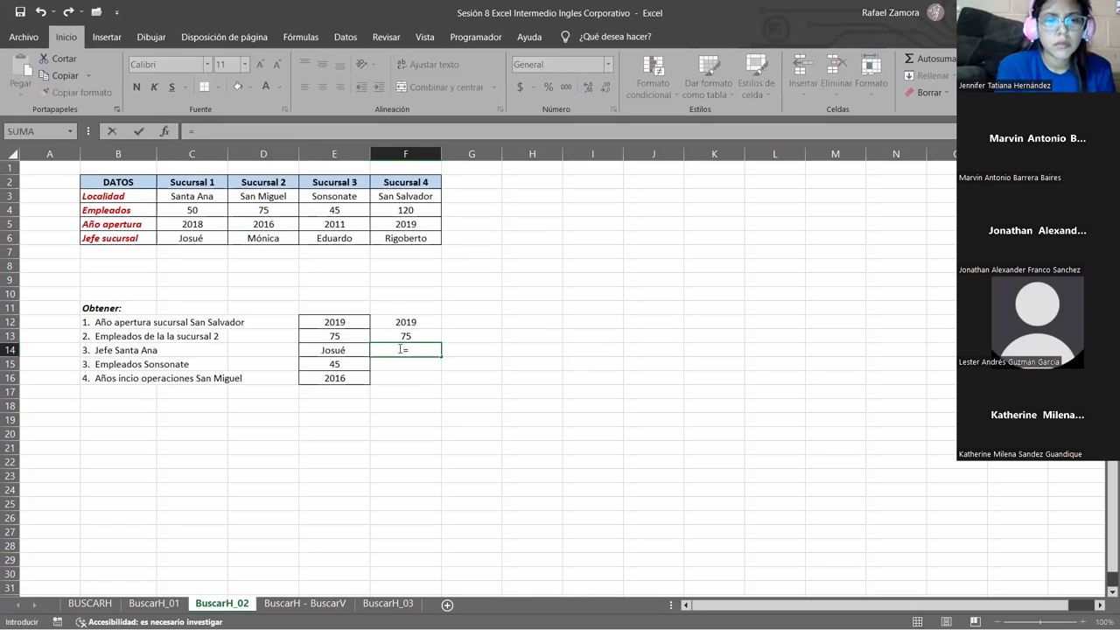
text(BUSCARH()
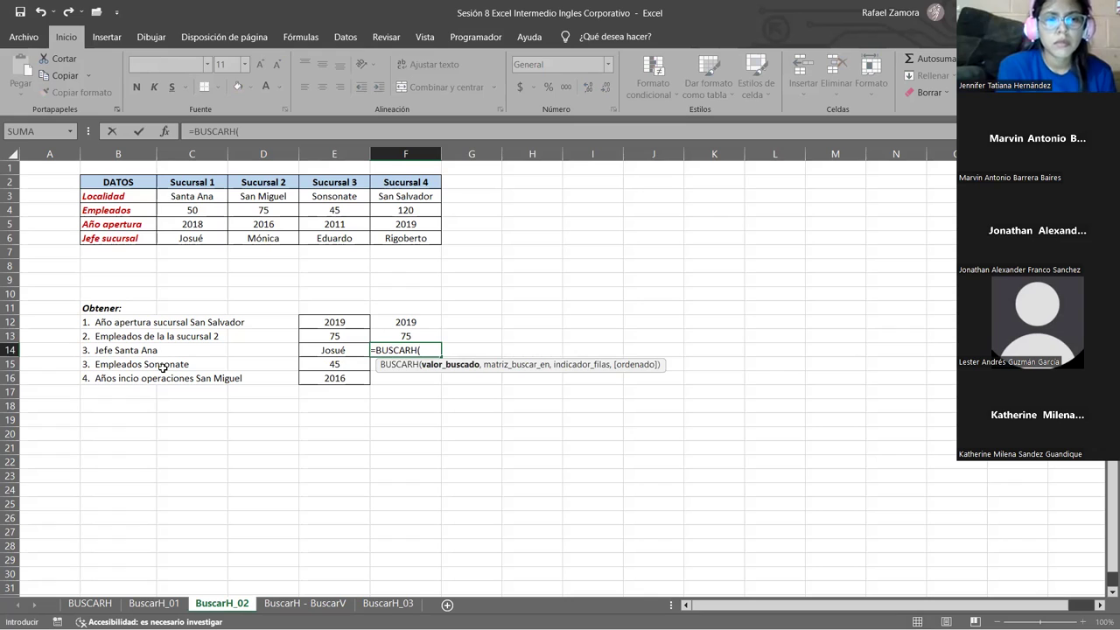
click(202, 196)
click(208, 181)
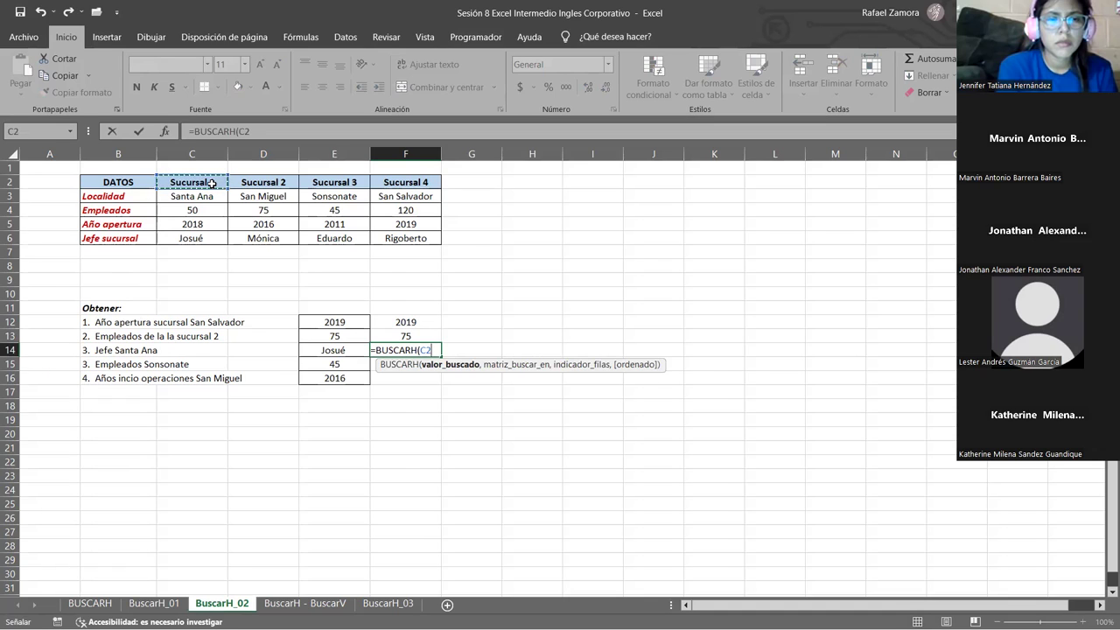
text(,)
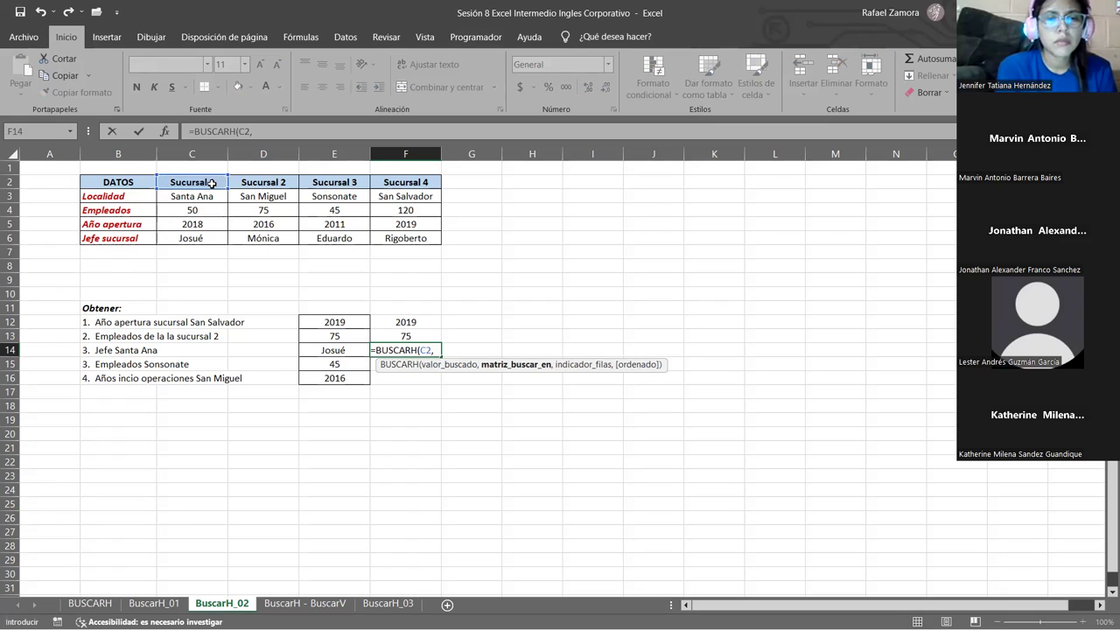
drag(211, 183, 200, 233)
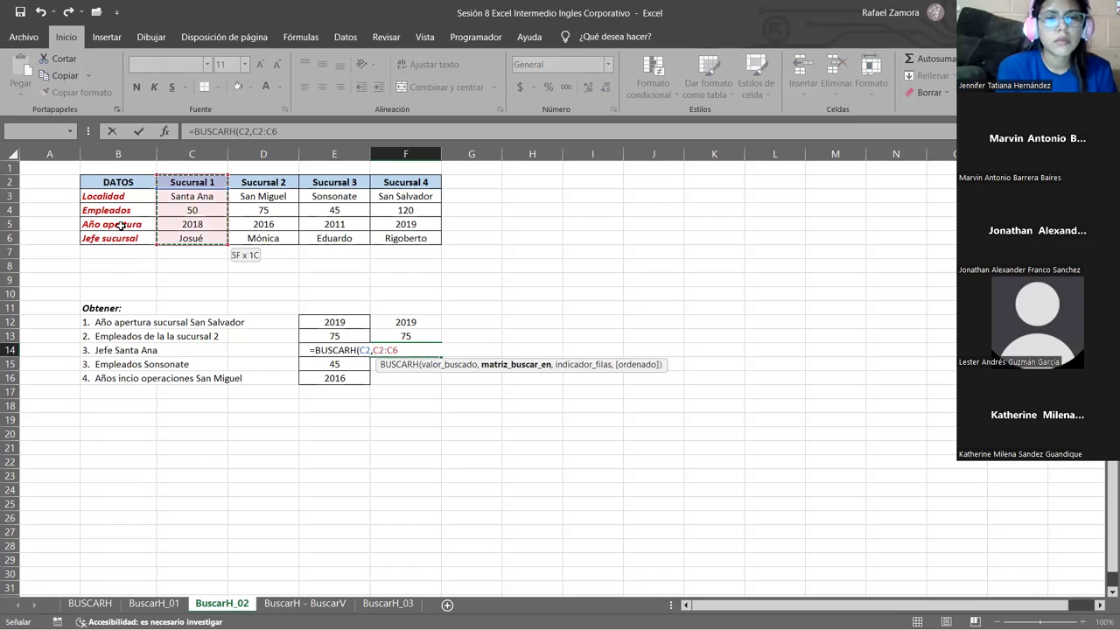
drag(121, 225, 224, 247)
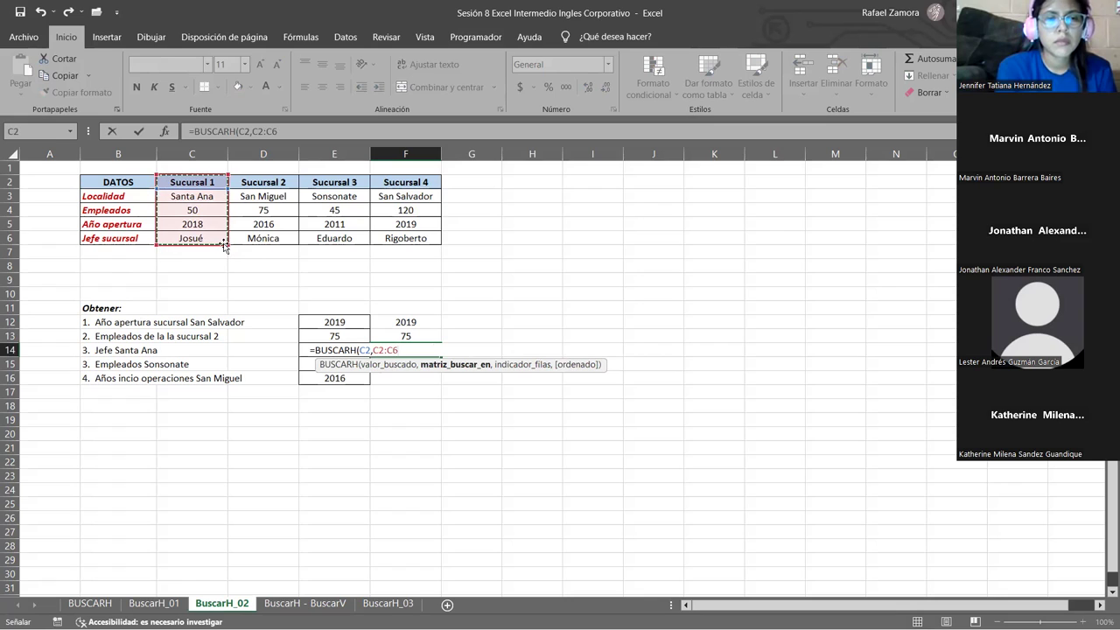
text(,)
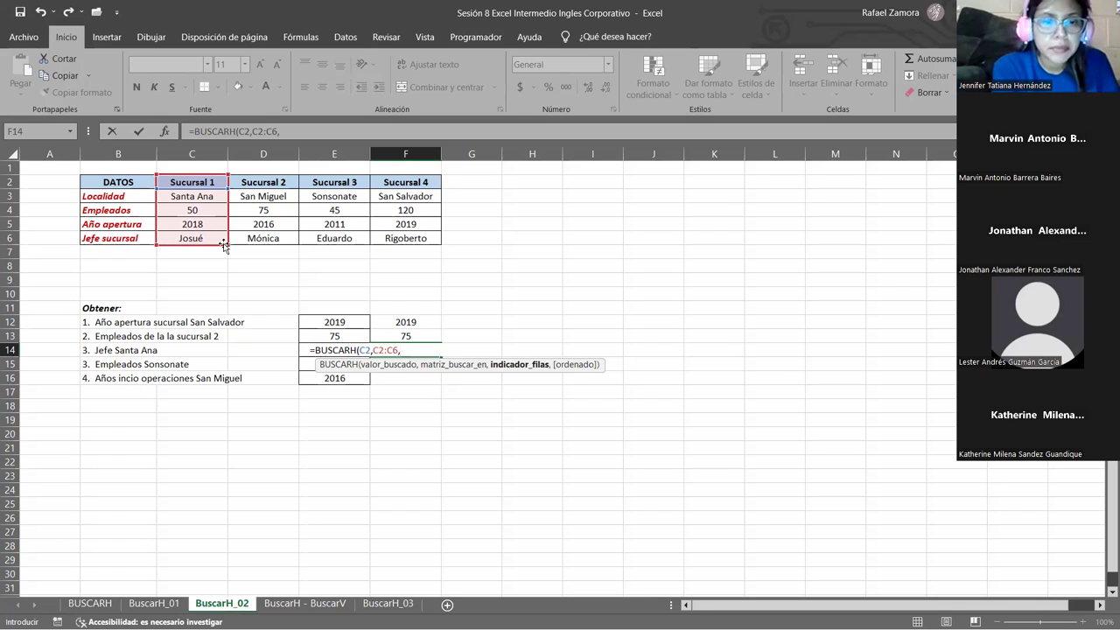
text(5)
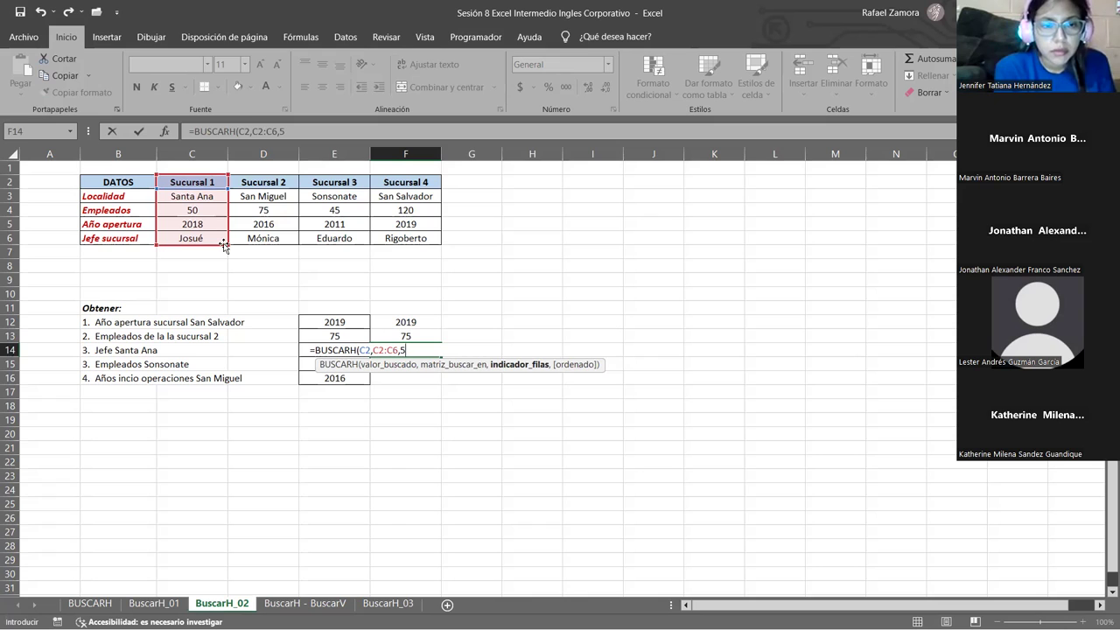
text(,)
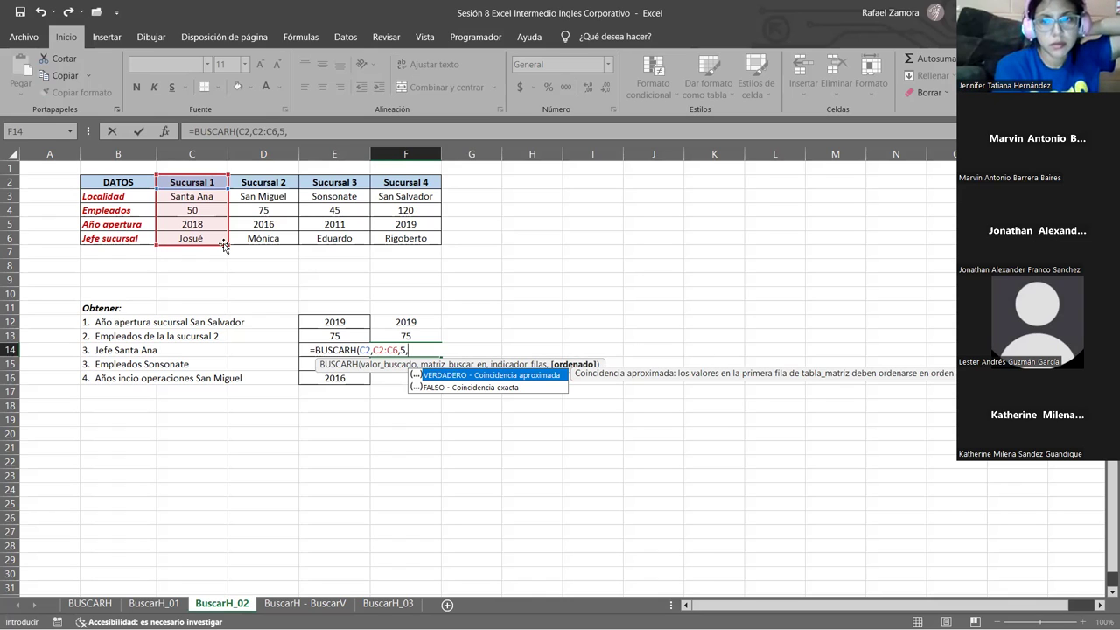
text(0)
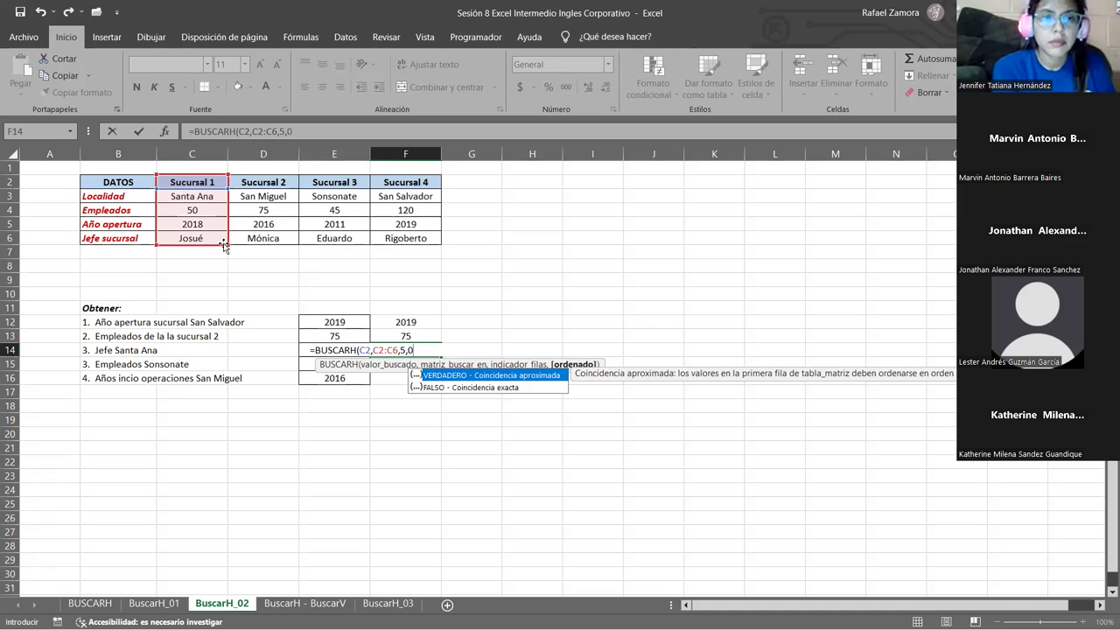
key(Return)
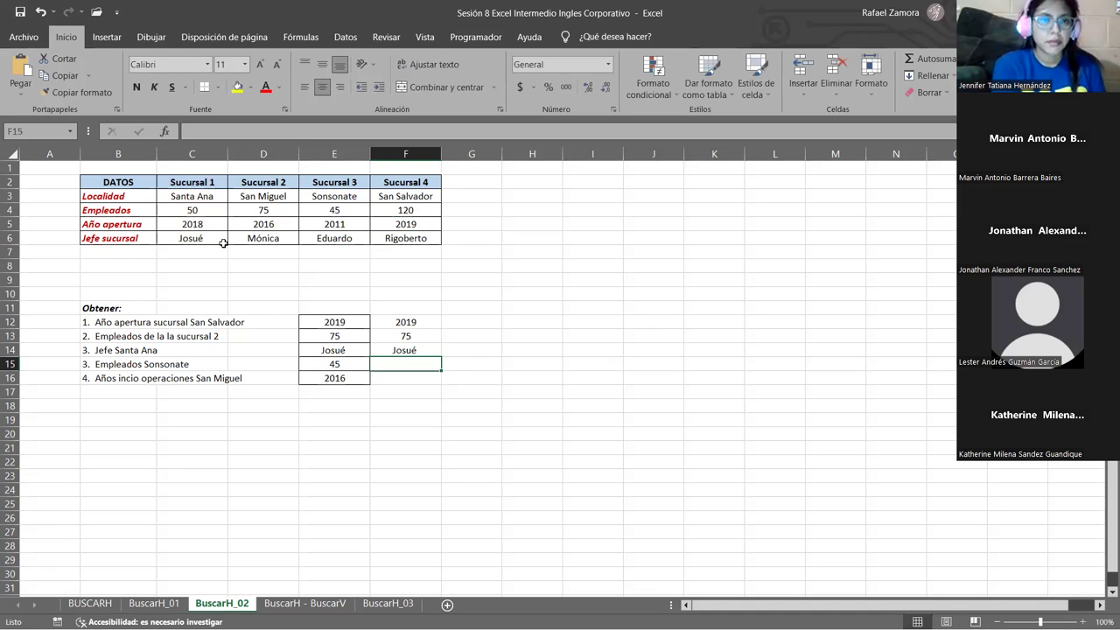
text(=)
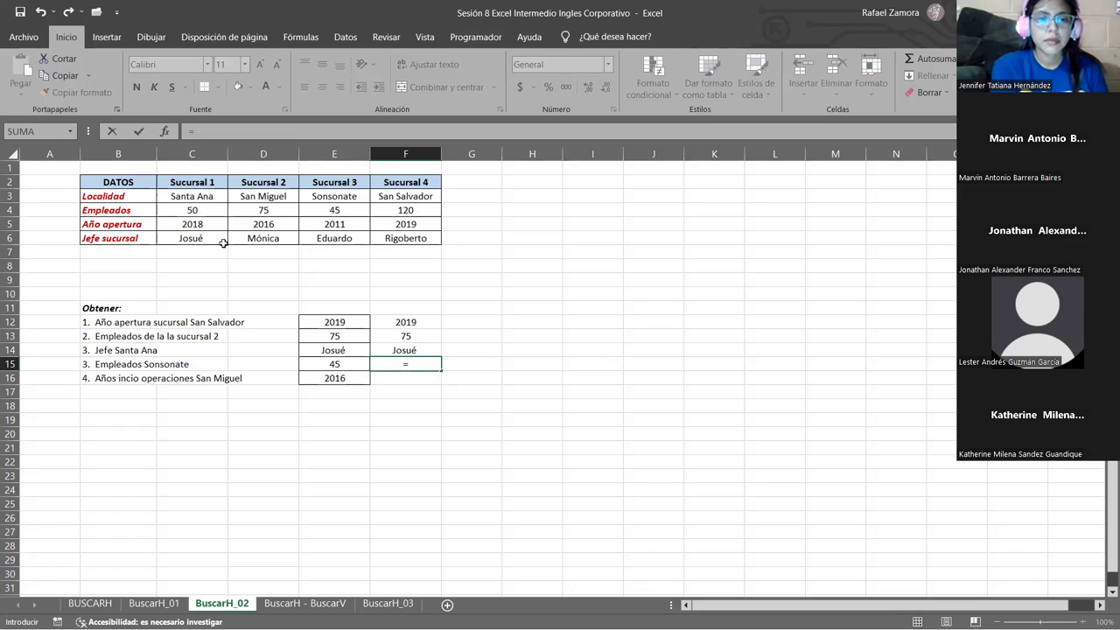
text(BUSCARH()
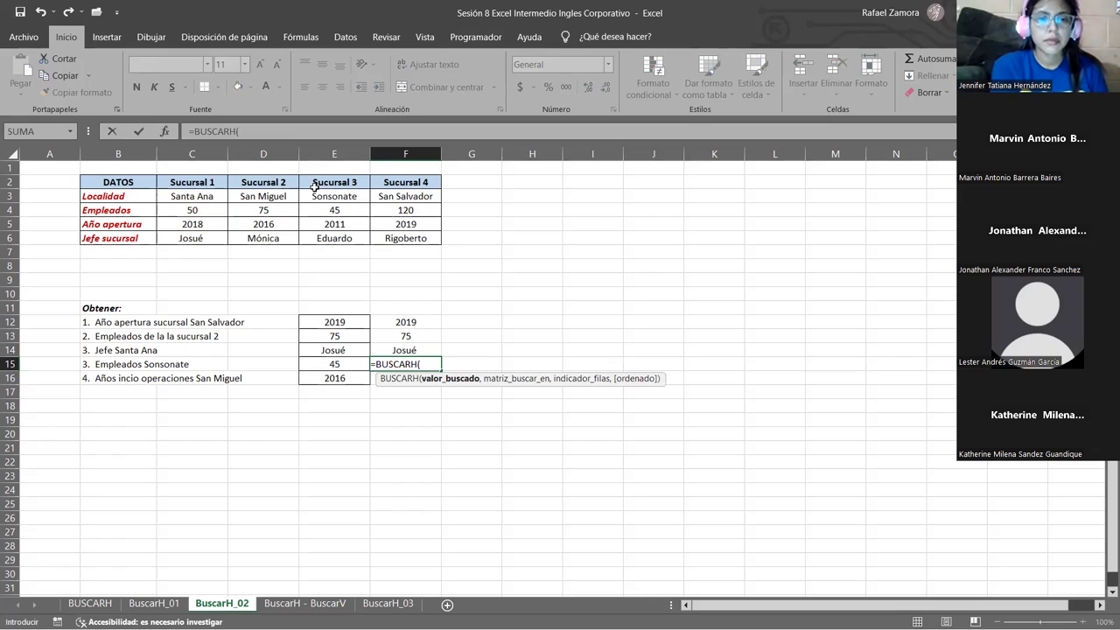
Complete F15 as =BUSCARH(E2,E2:E6,3,0), returning 45 Sonsonate employees.
click(343, 183)
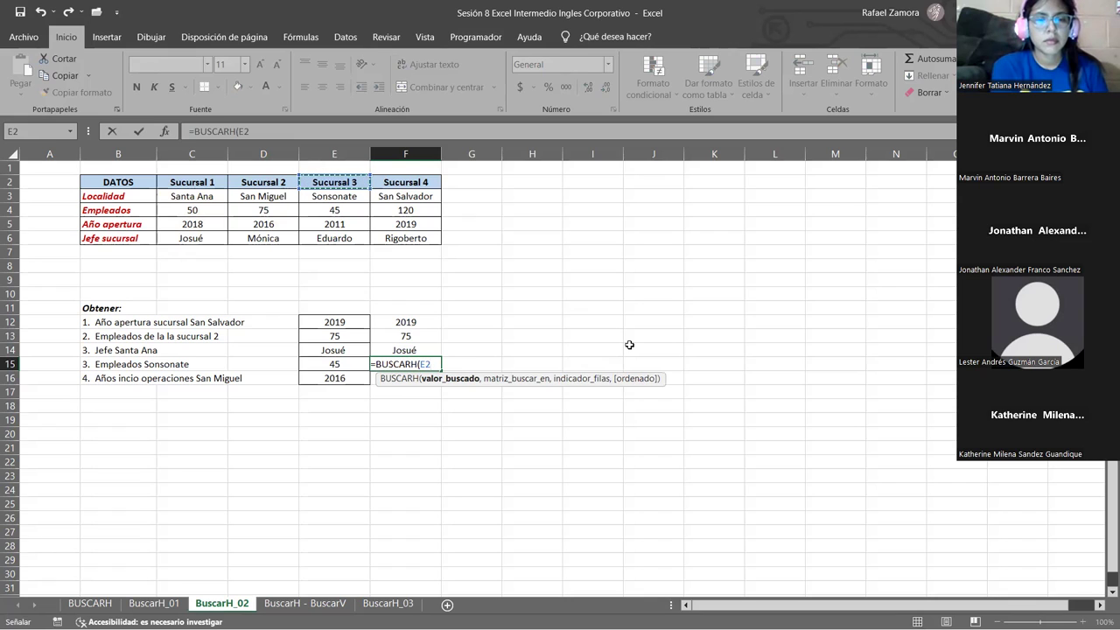
text(,)
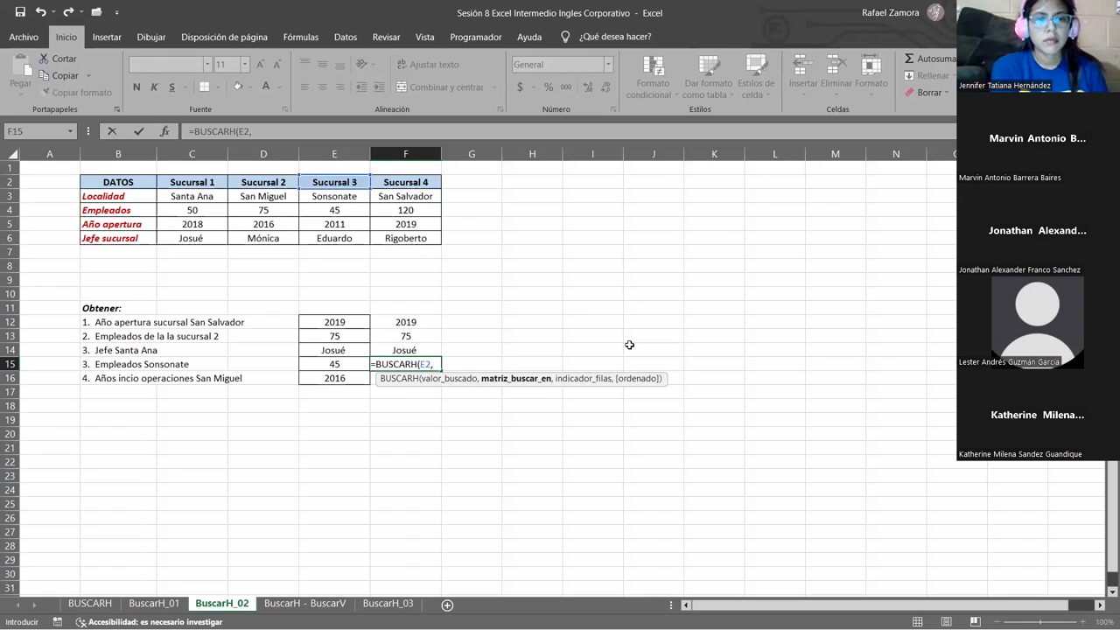
drag(355, 184, 356, 249)
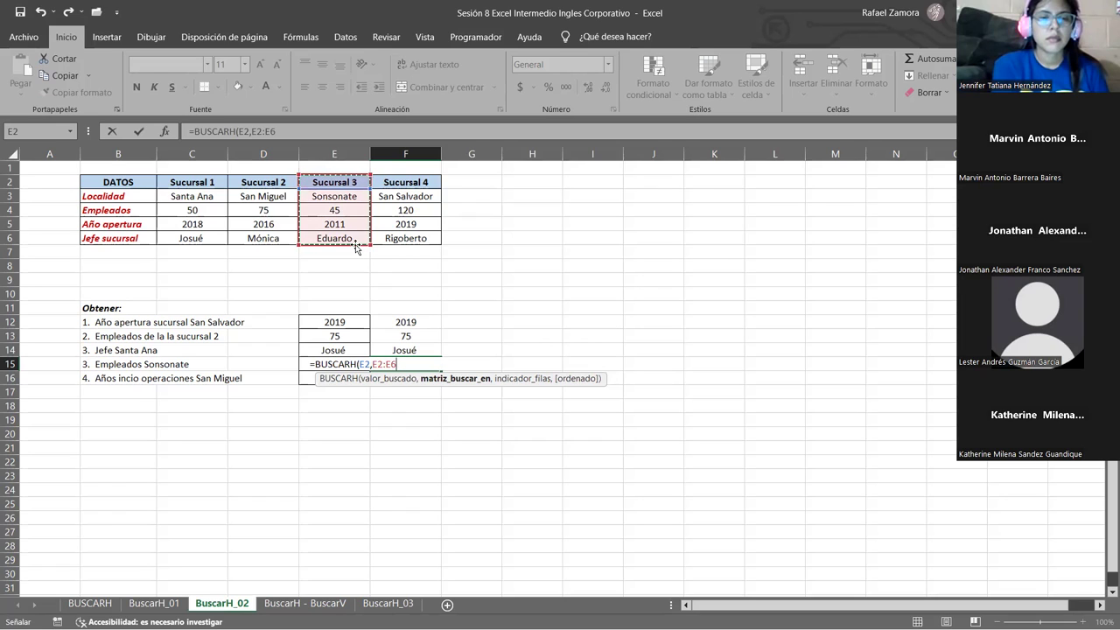
text(,)
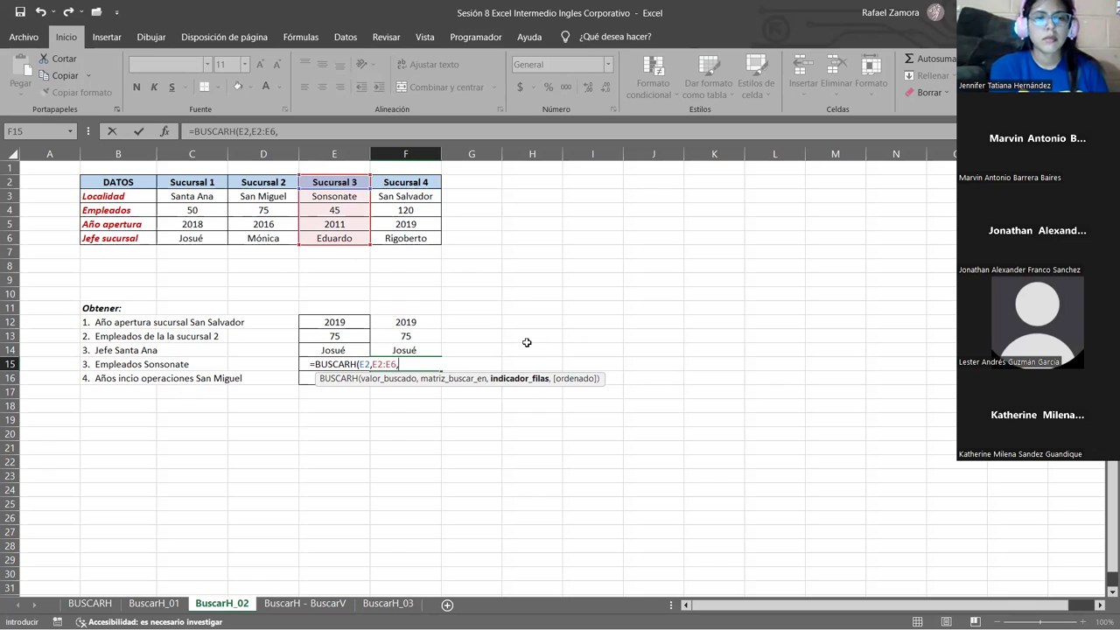
text(3.)
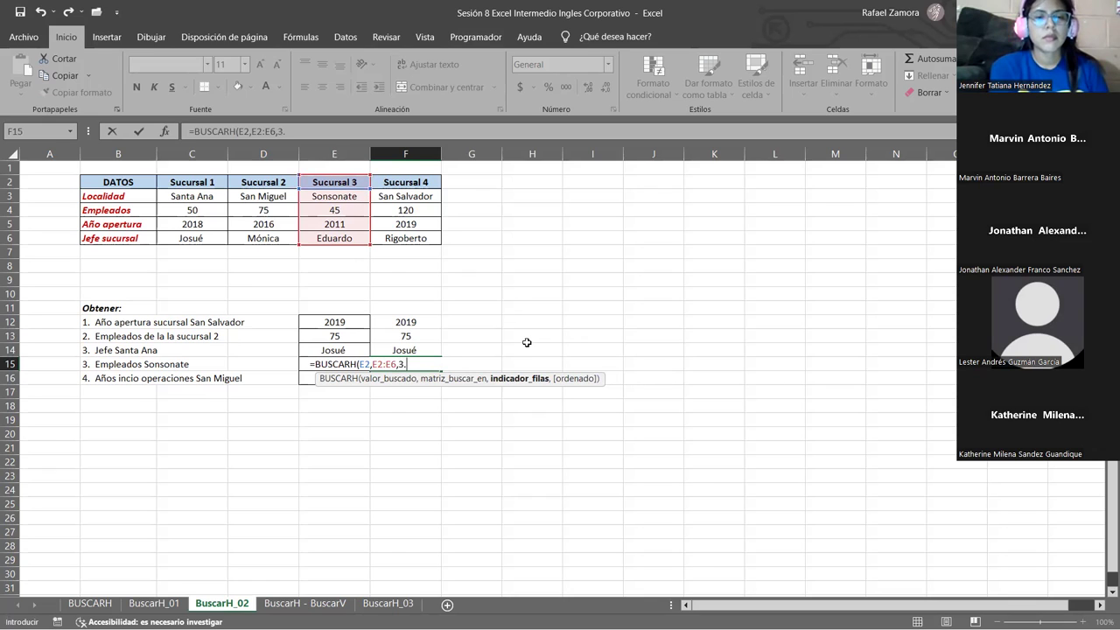
key(BackSpace)
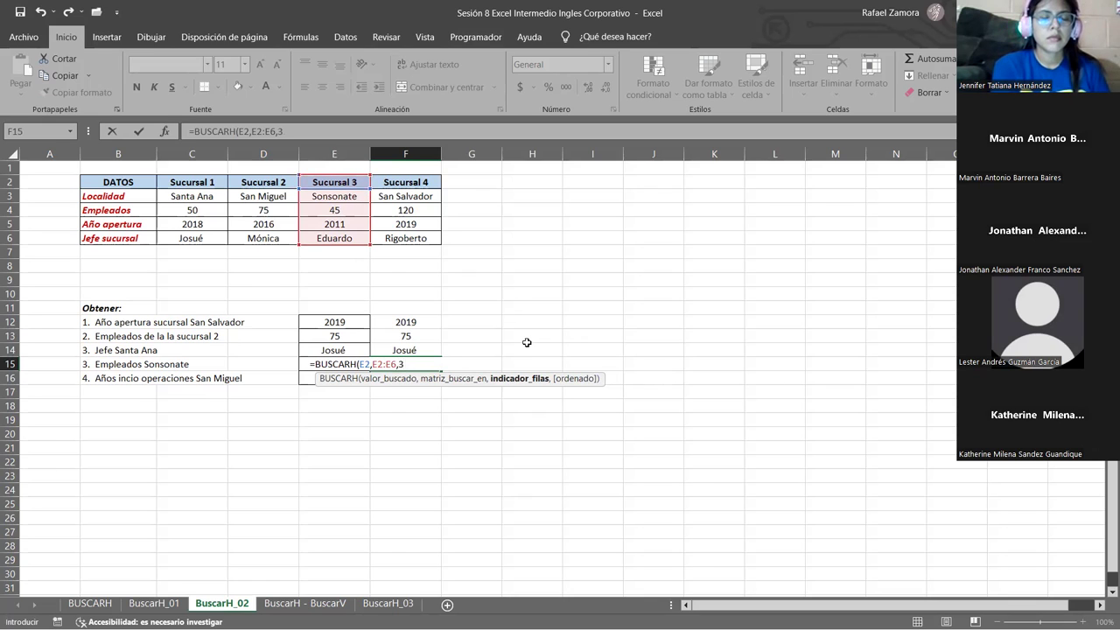
text(,0)
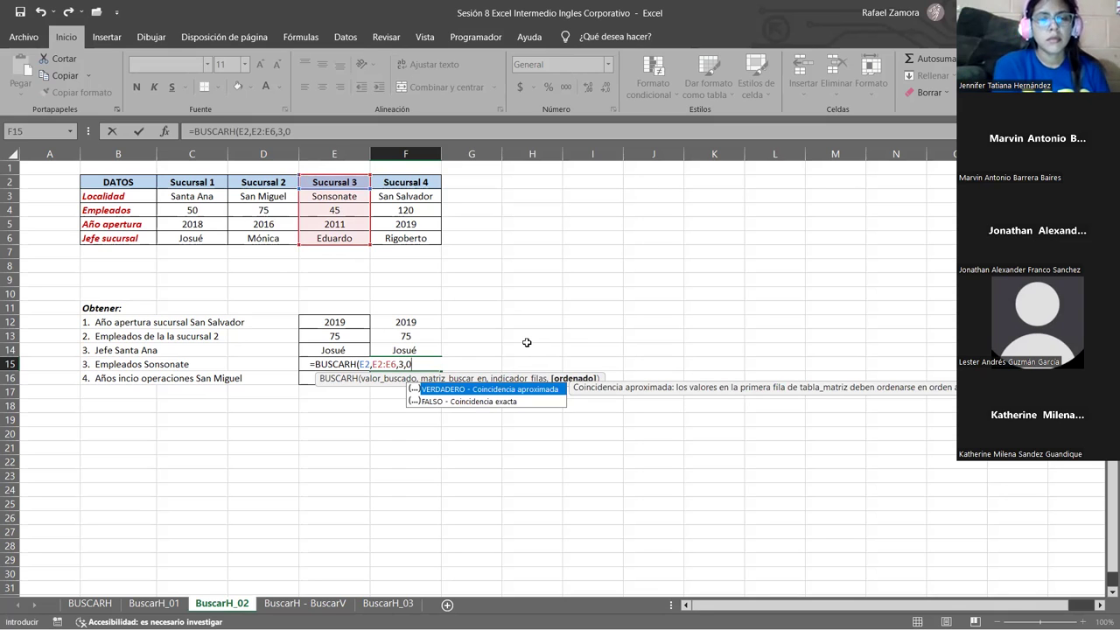
text())
key(Return)
text(=)
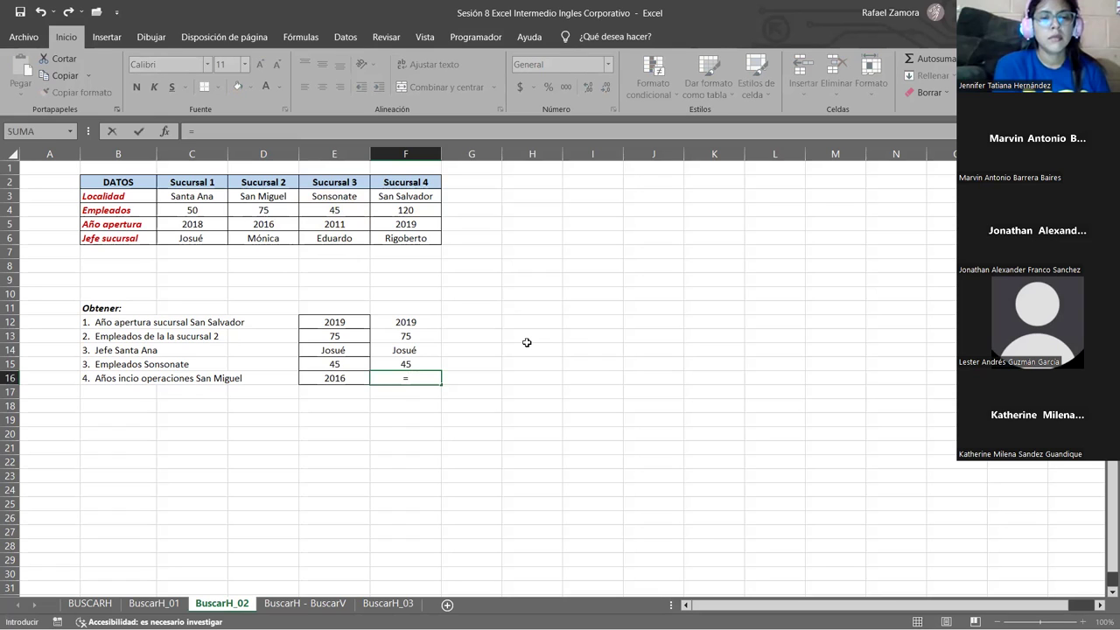
text(BUSCARH()
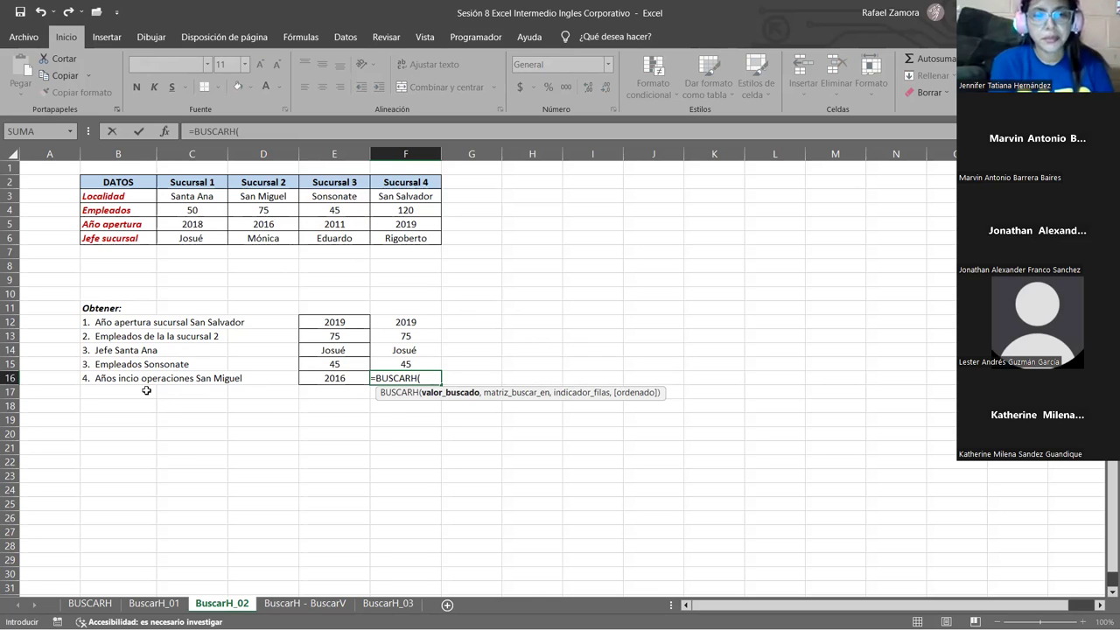
Set San Miguel in D3 as F16's lookup value, dismissing a too-few-arguments warning.
click(259, 196)
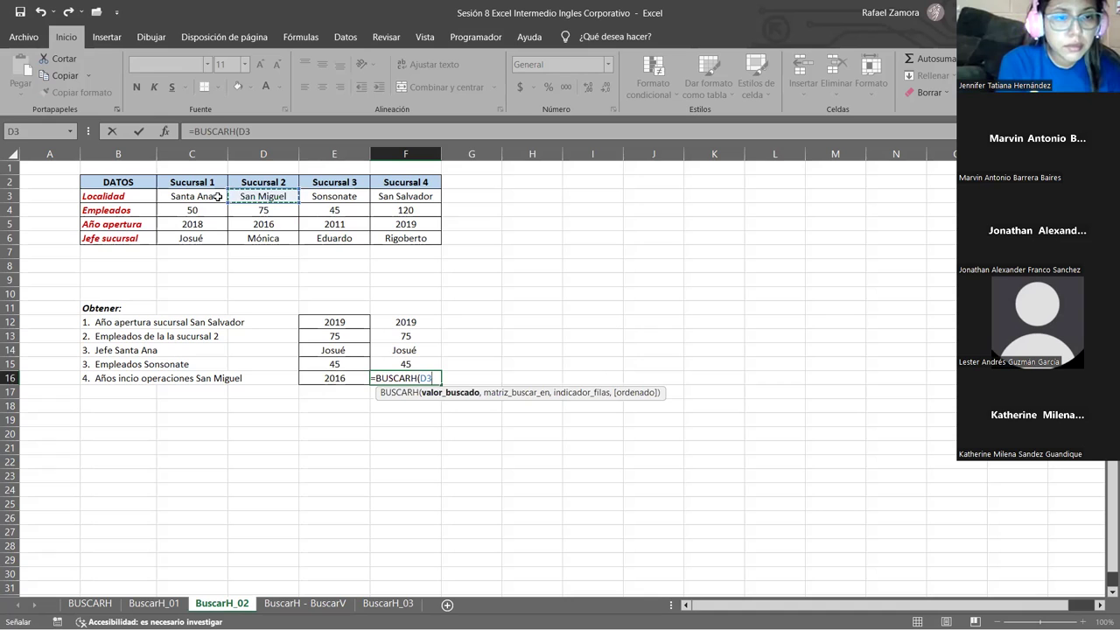
click(271, 186)
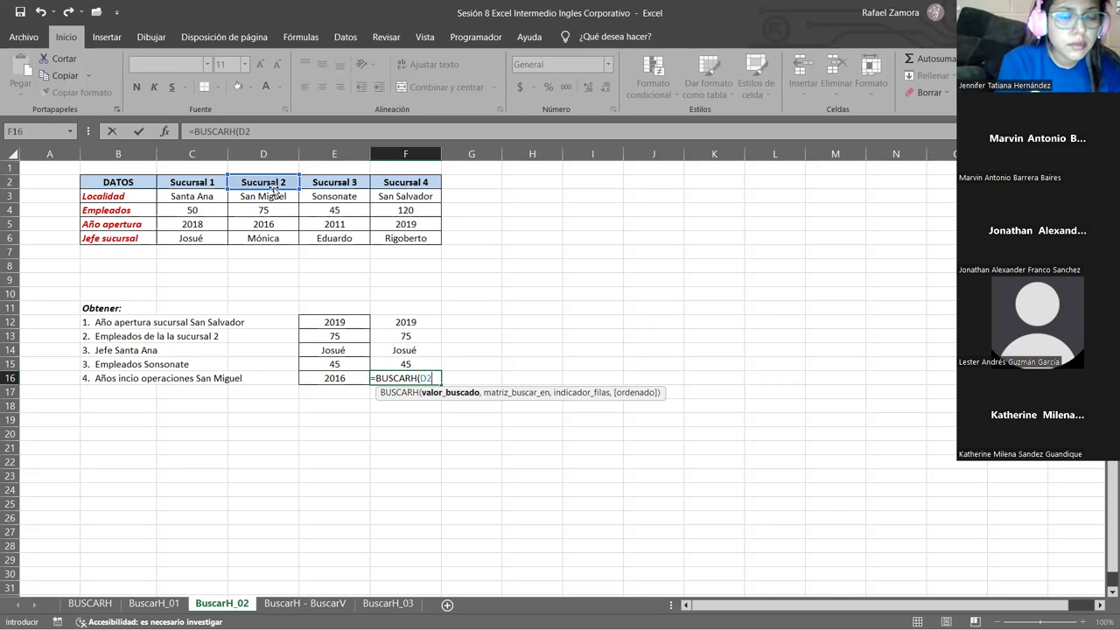
key(Return)
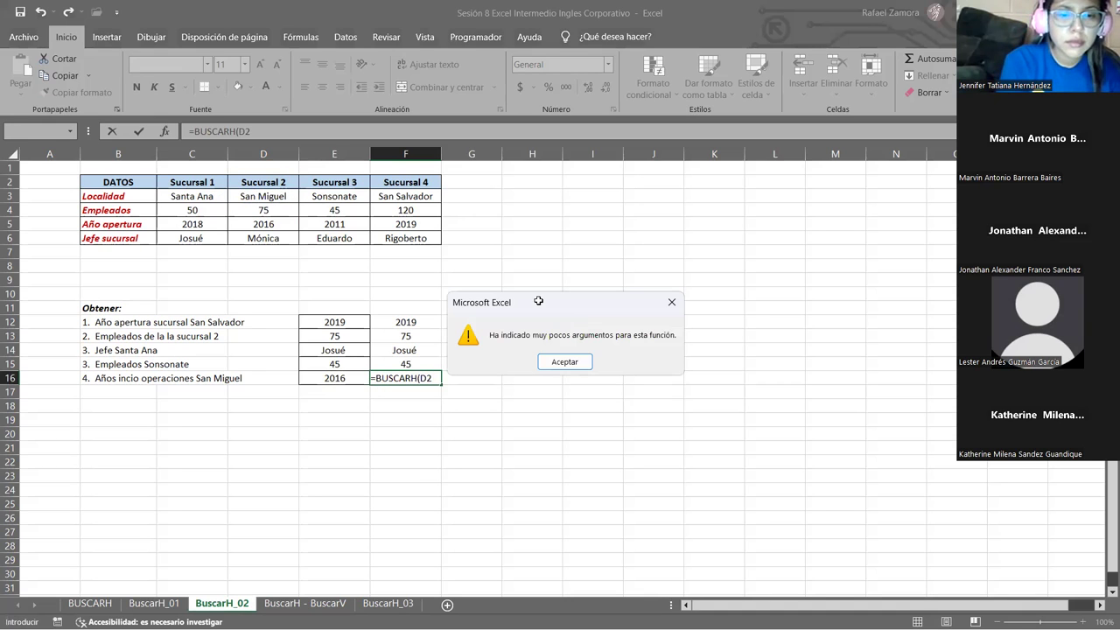
key(Return)
click(287, 198)
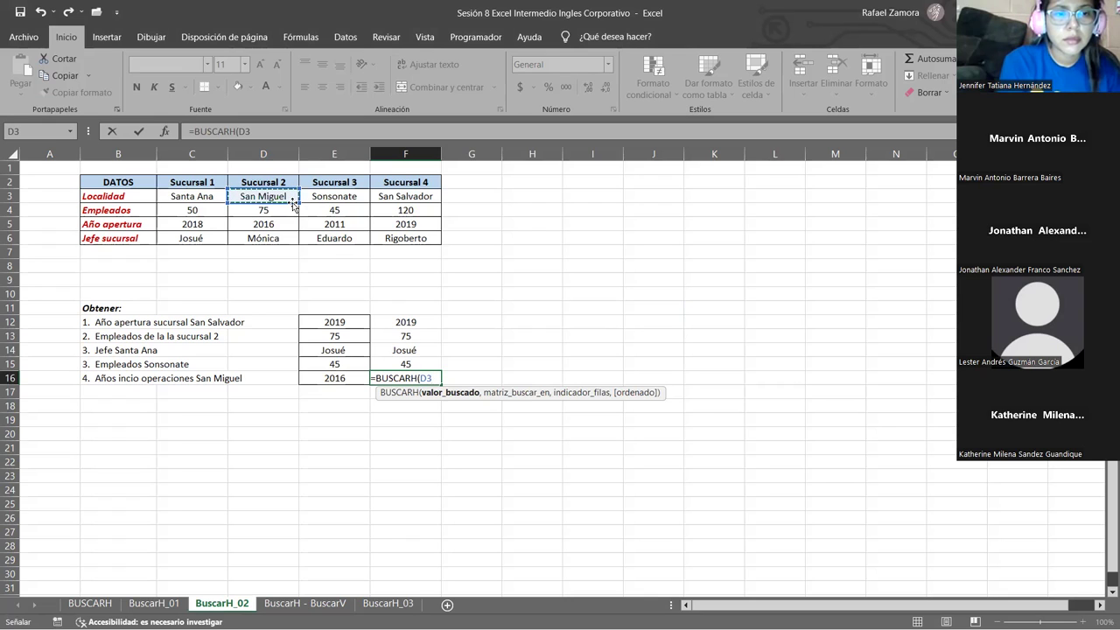
text(,)
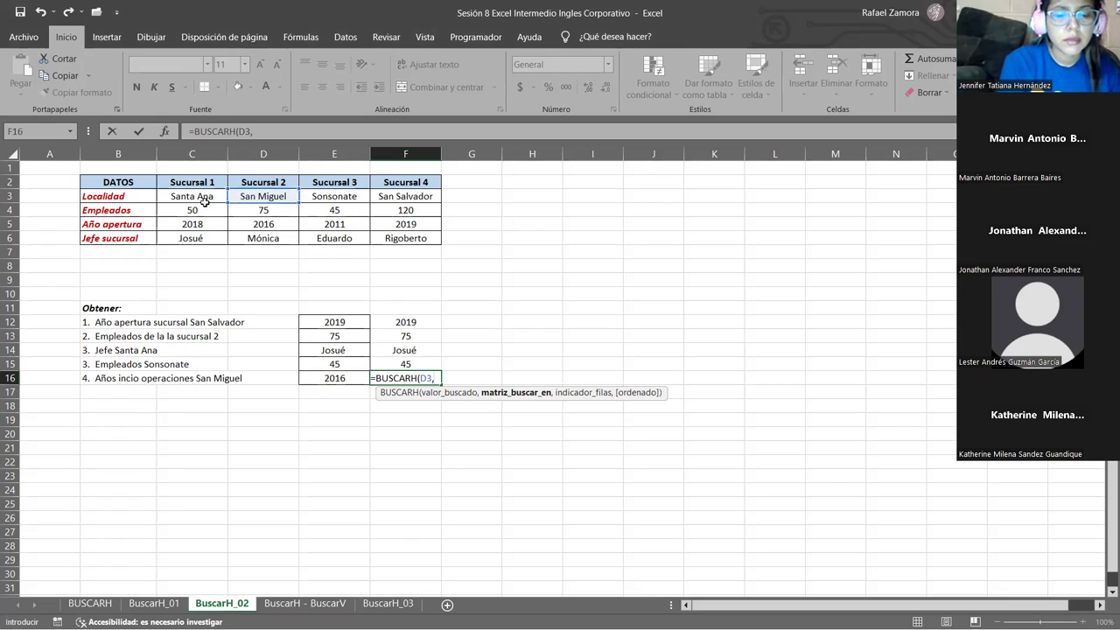
Finish F16 with range B3:F10, row 3 and exact match, returning 2016.
click(126, 192)
drag(191, 196, 405, 238)
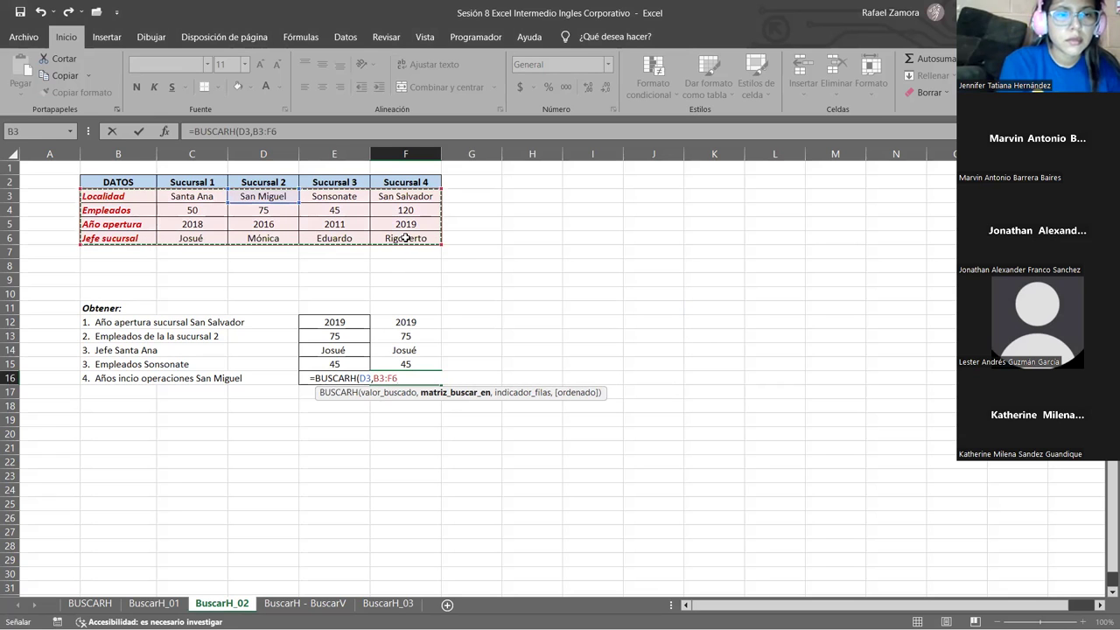
click(131, 200)
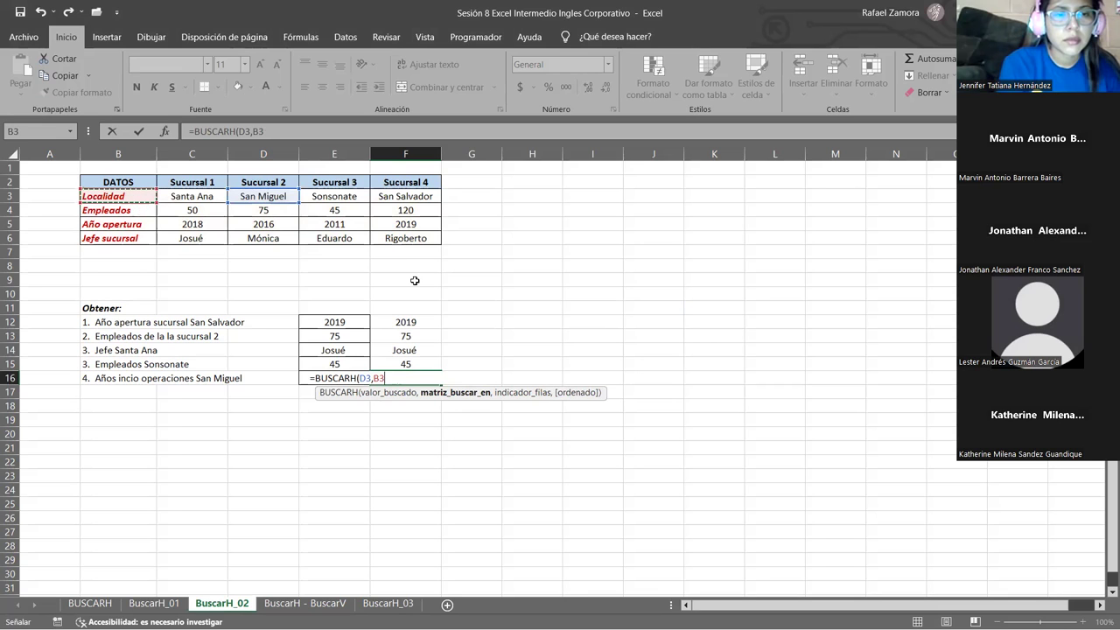
shift+click(388, 296)
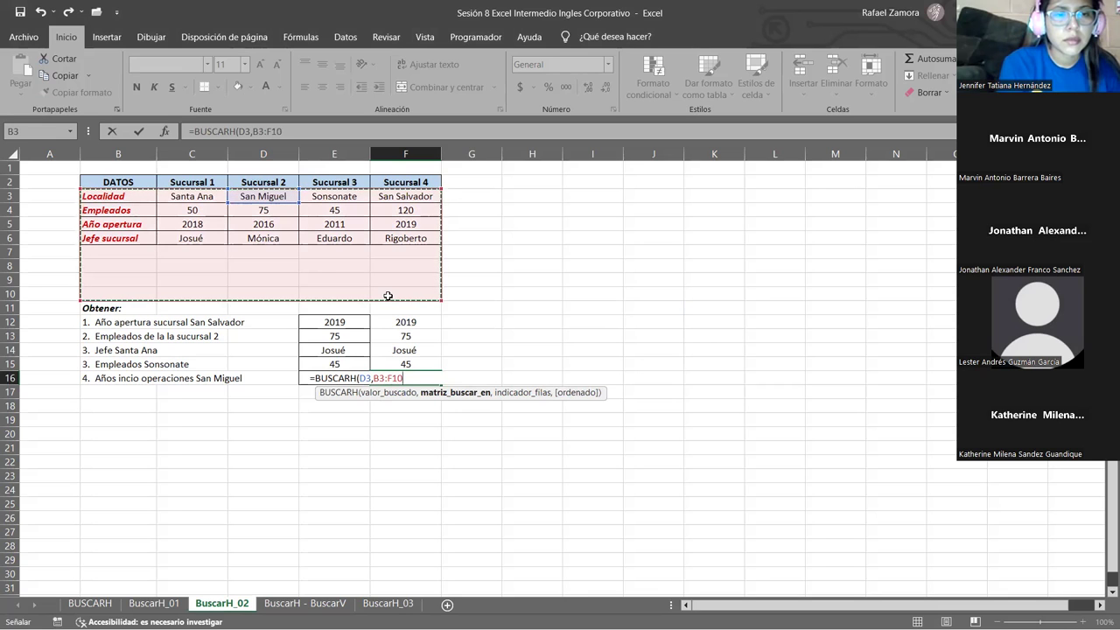
text(,)
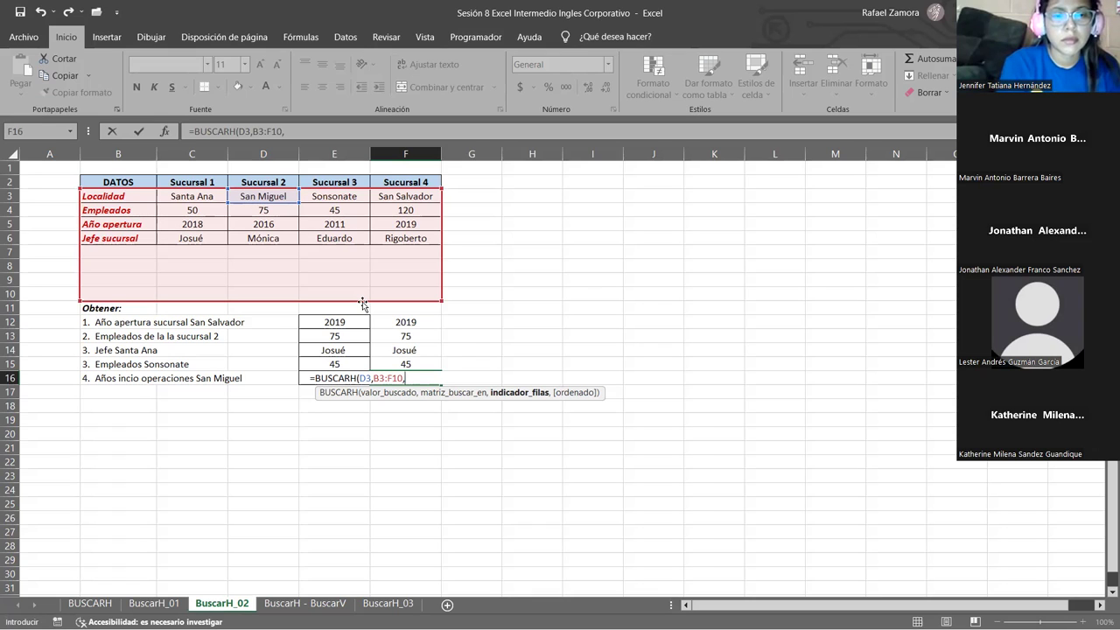
text(3)
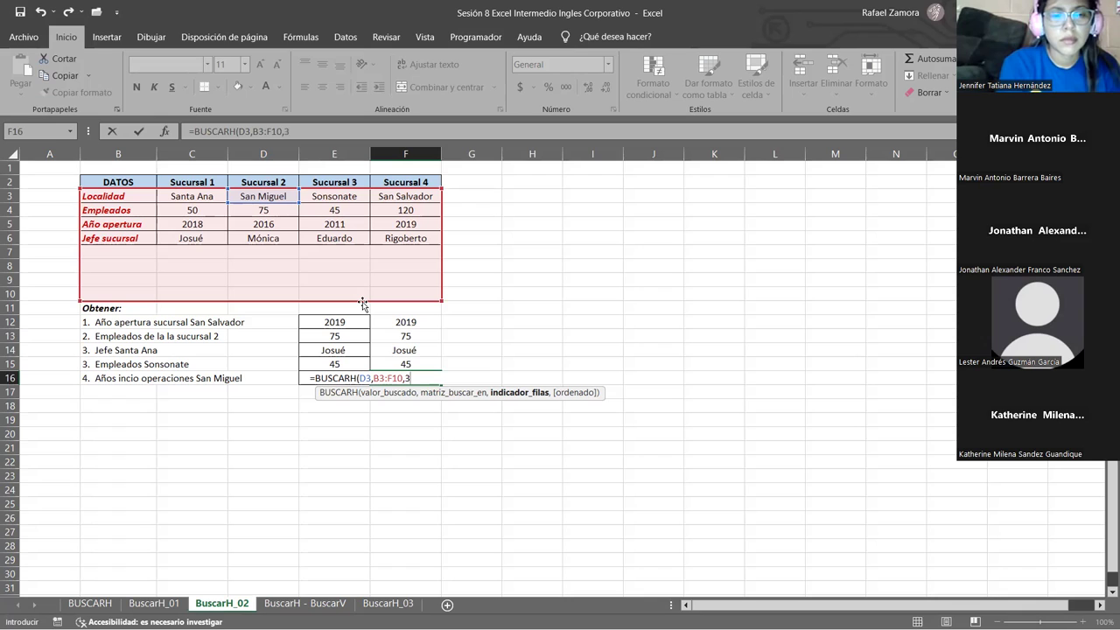
text(.)
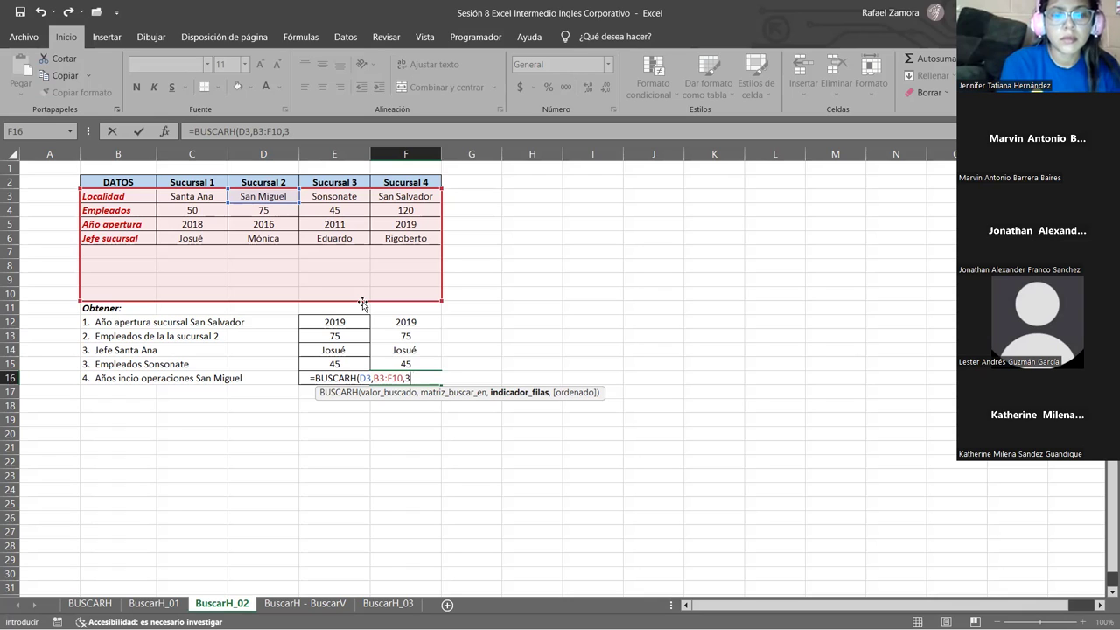
text(,0)
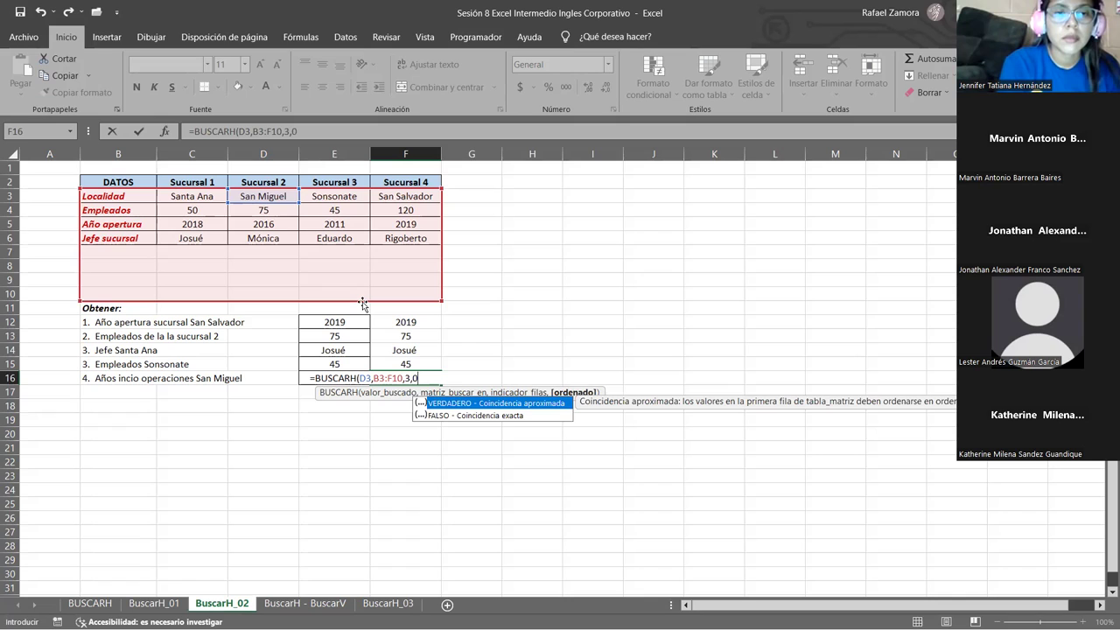
key(Return)
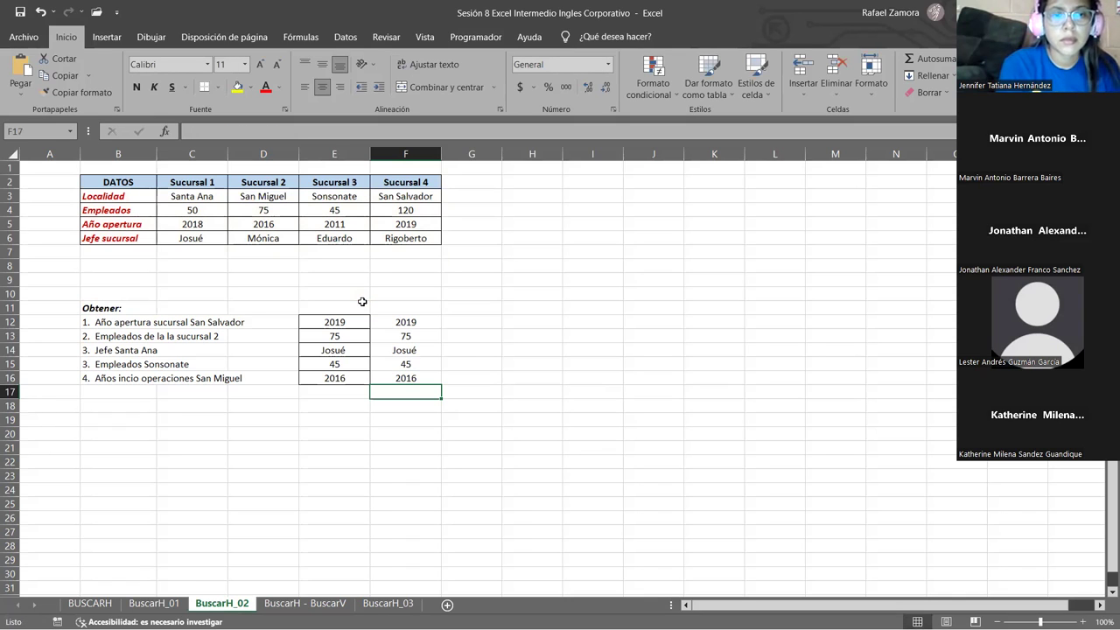
Enter =FORMULATEXTO(E12) in H12 and fill it down to H16.
click(548, 322)
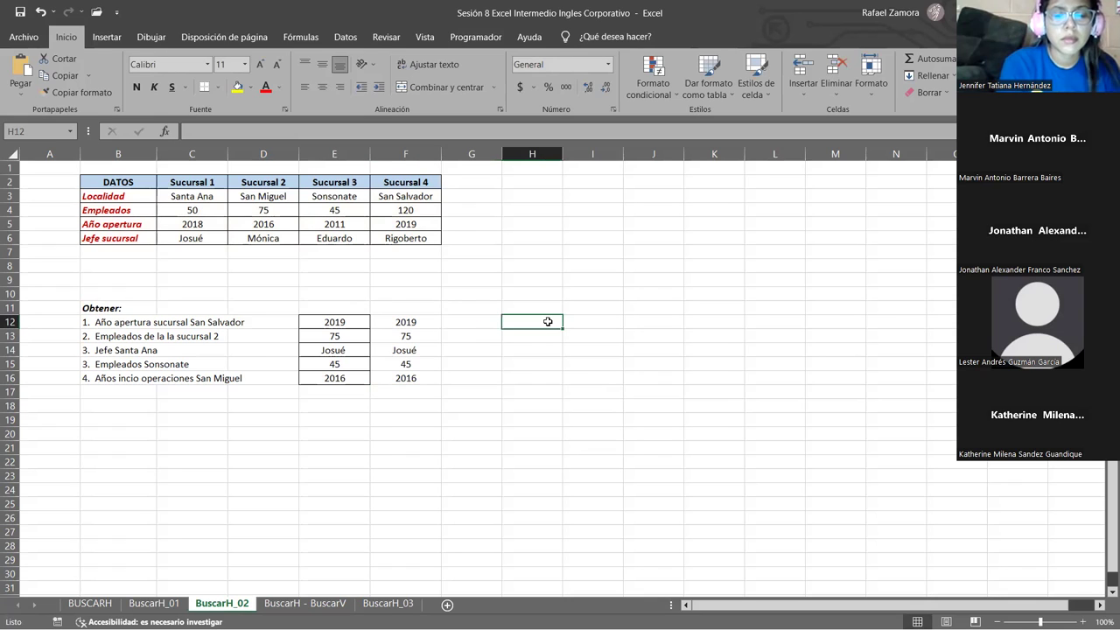
text(=)
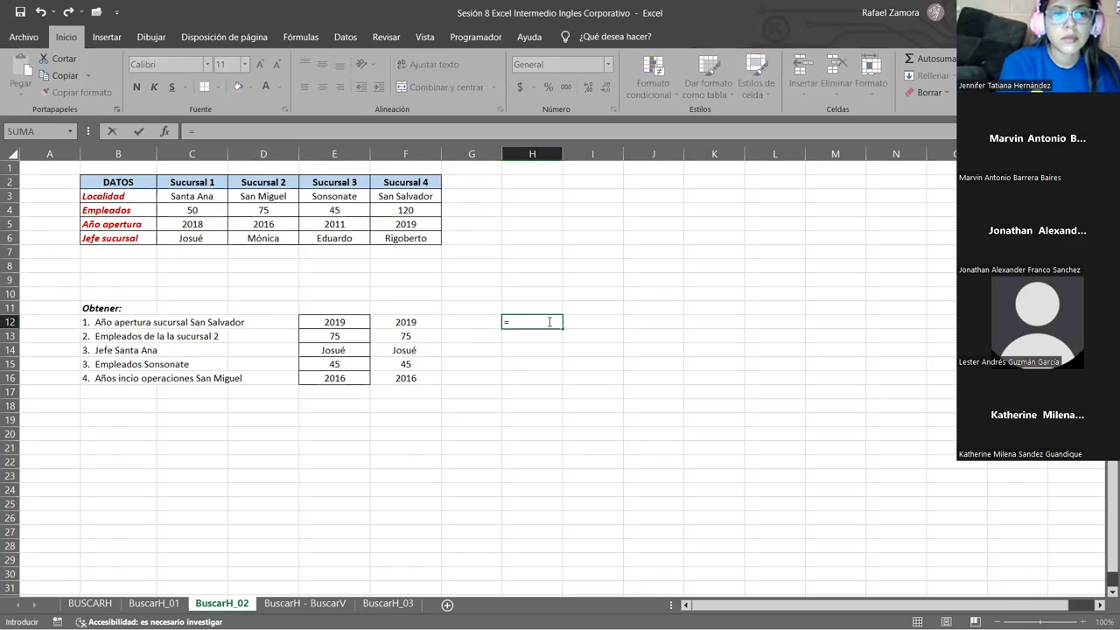
text(FORMULATEXTO()
key(Left)
key(Left)
key(Left)
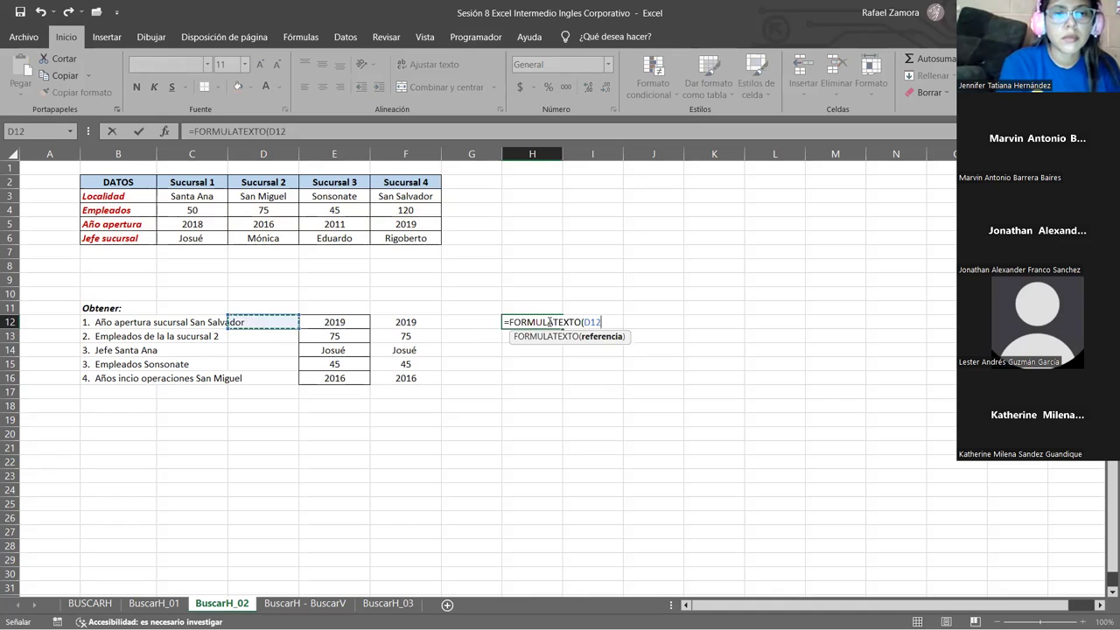
key(ctrl+Return)
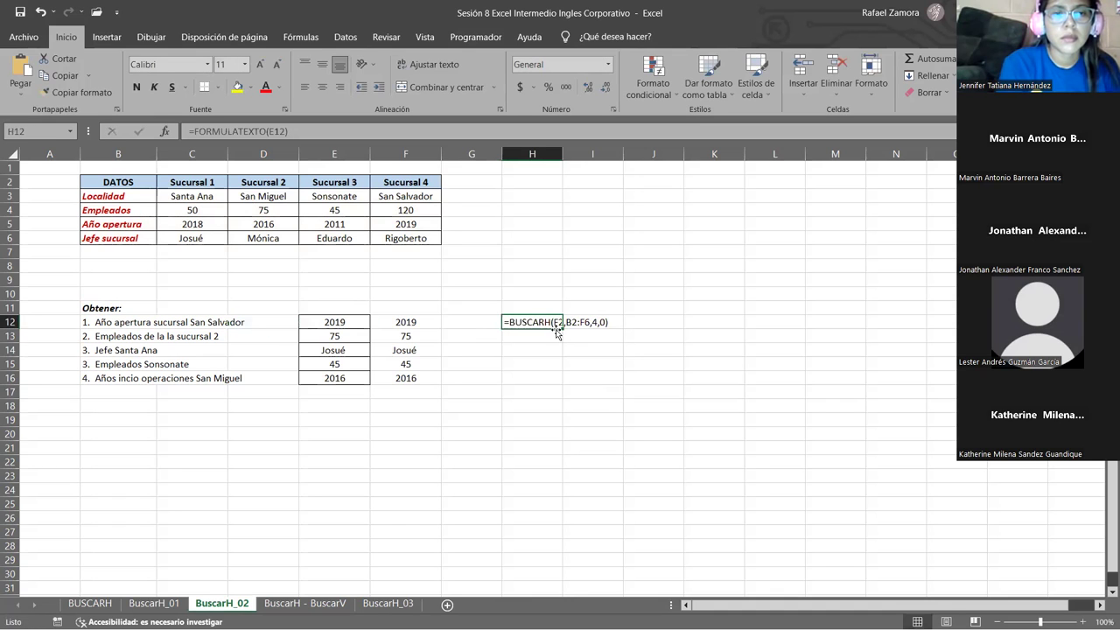
drag(563, 329, 544, 386)
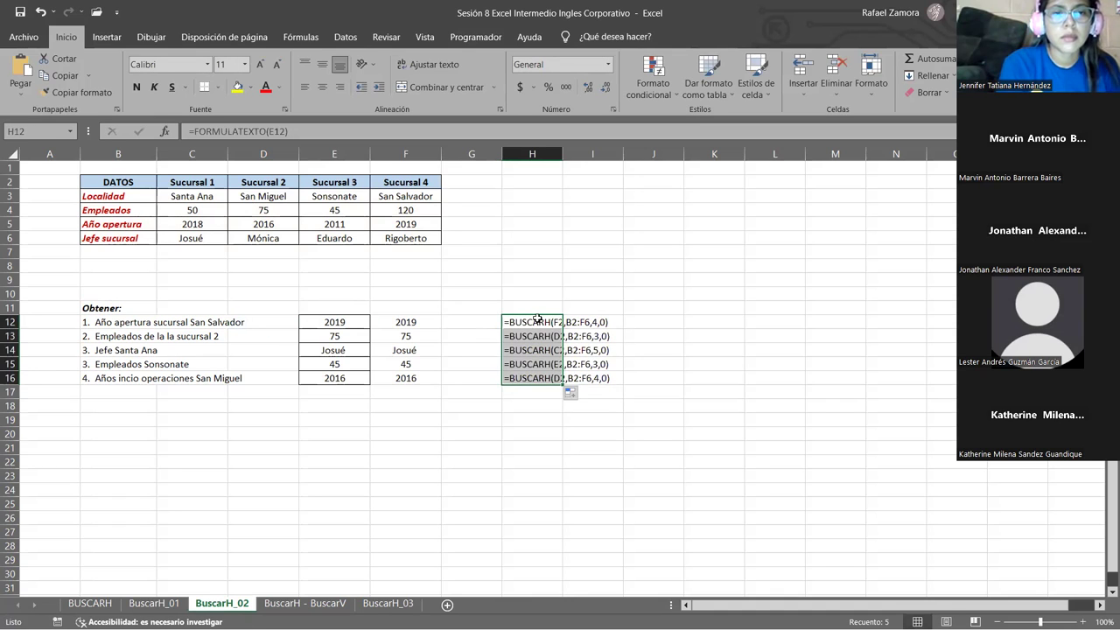
click(535, 320)
Copy the formula to K12, repoint it at F12, and fill it down to K16.
key(ctrl+c)
click(705, 320)
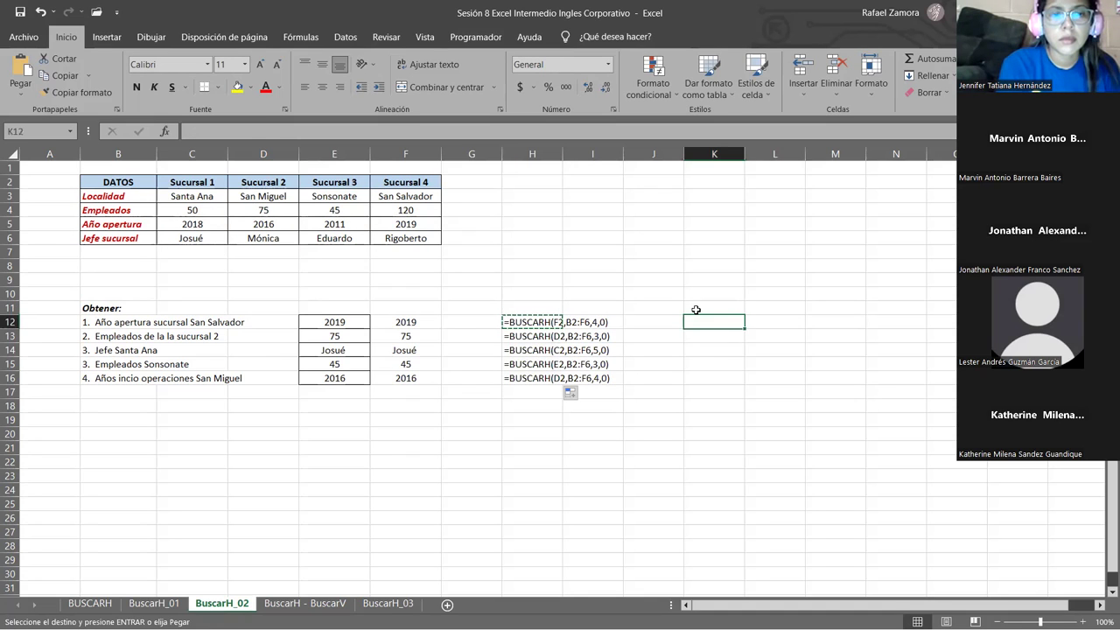
key(ctrl+v)
double_click(736, 322)
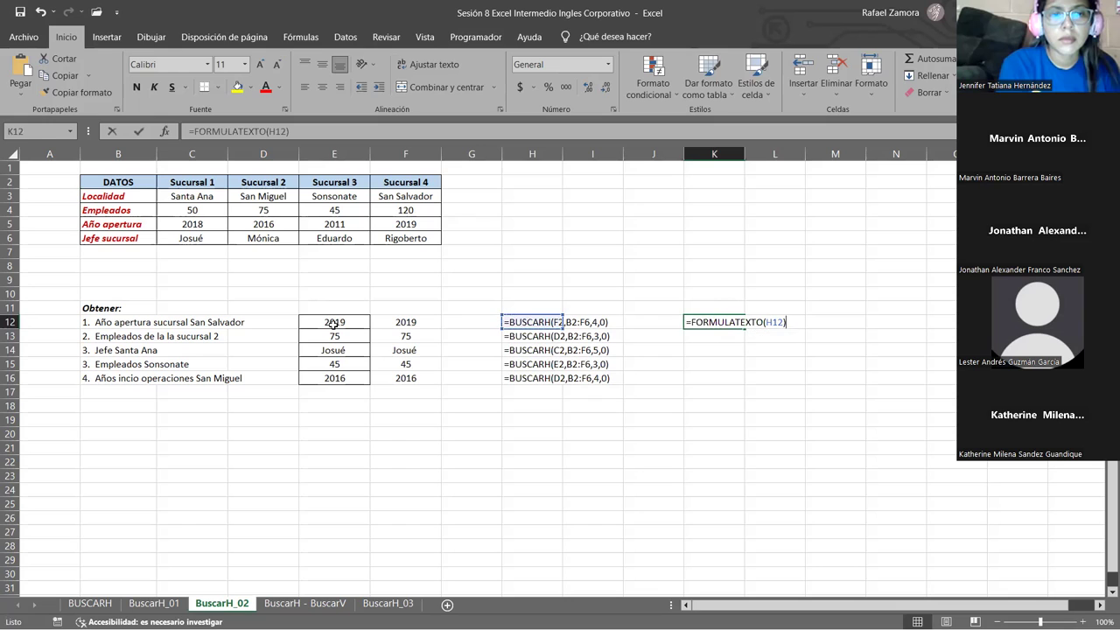
click(550, 324)
click(434, 322)
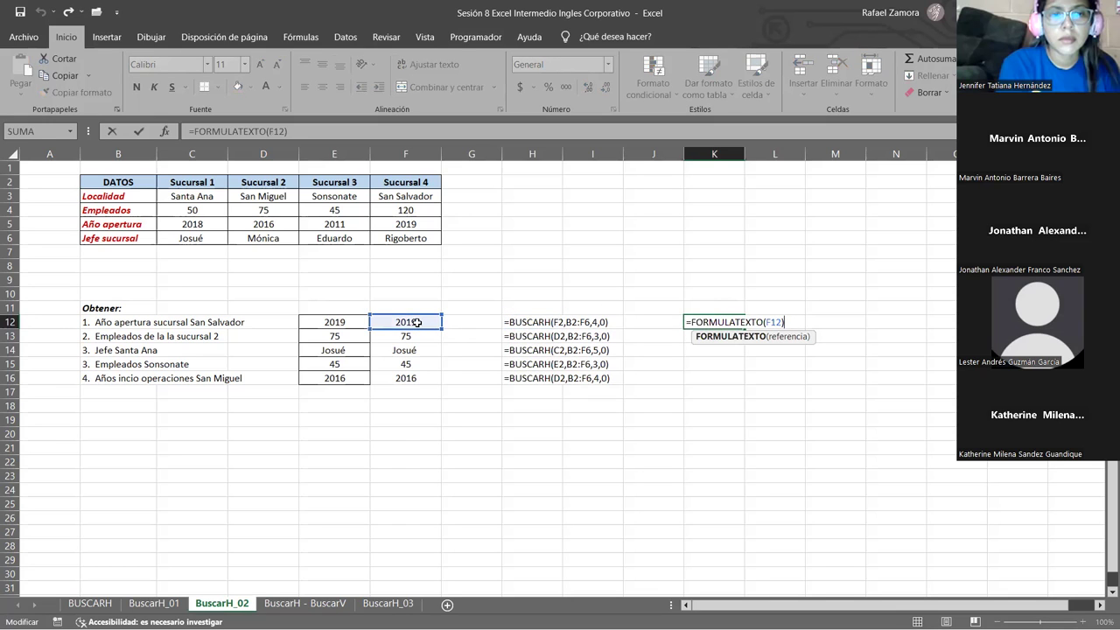
key(Return)
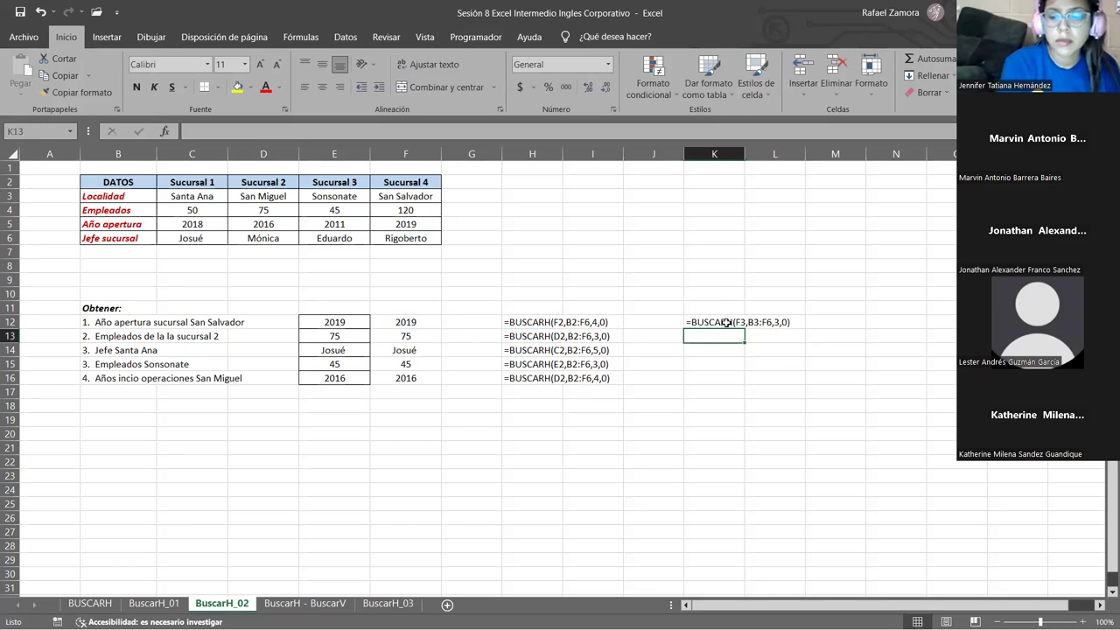
click(740, 325)
drag(743, 328, 744, 385)
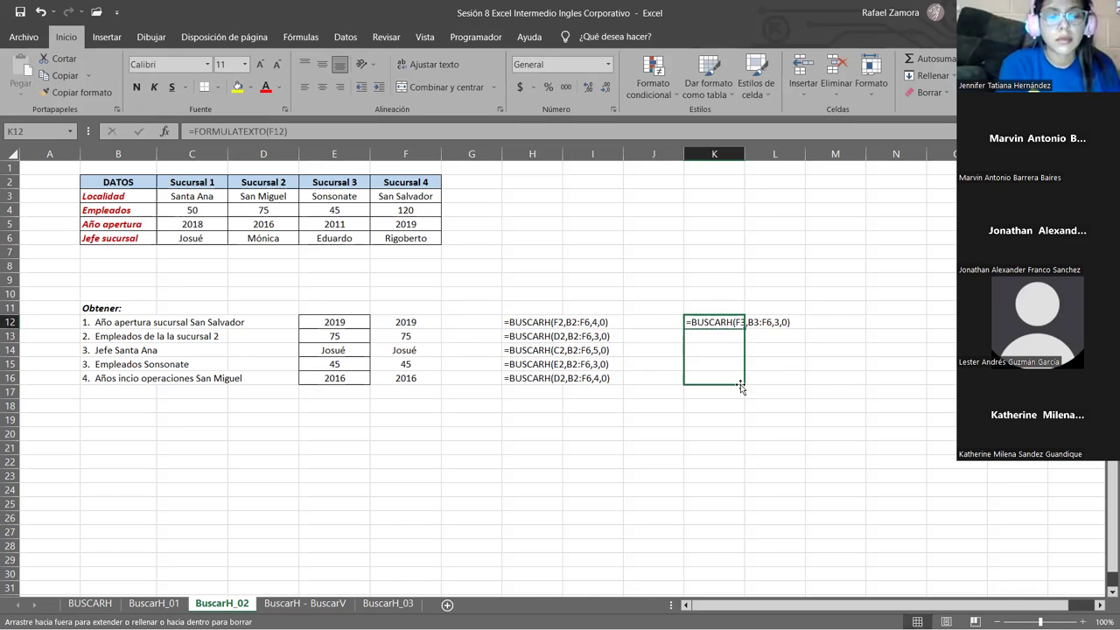
click(765, 462)
click(711, 475)
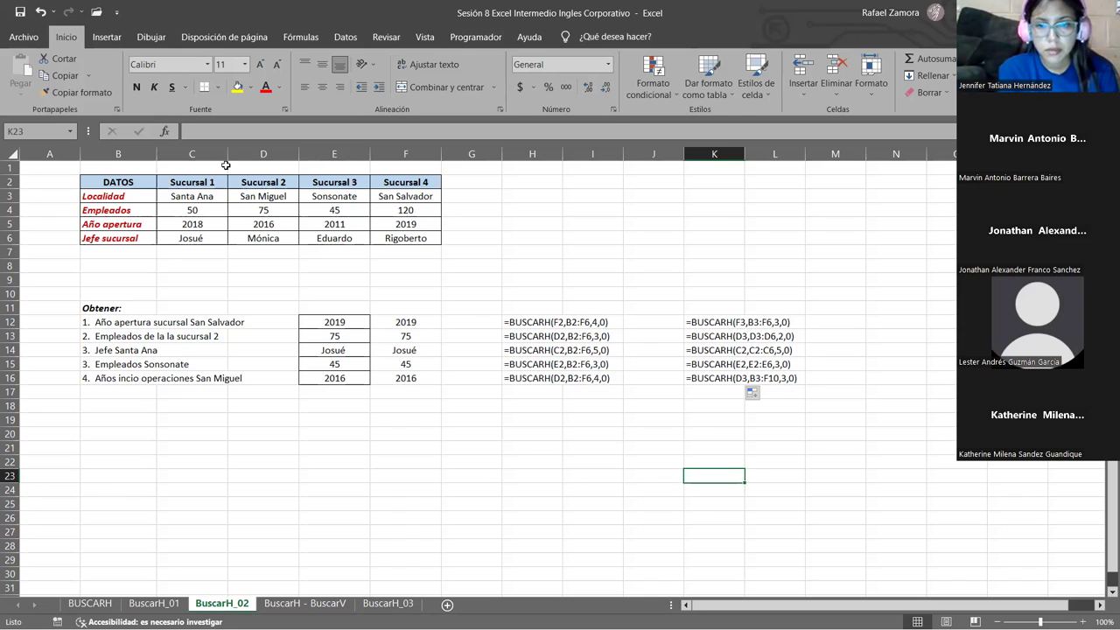
Point out a few cells on BuscarH_02, then switch to the 'BuscarH - BuscarV' sheet.
click(127, 180)
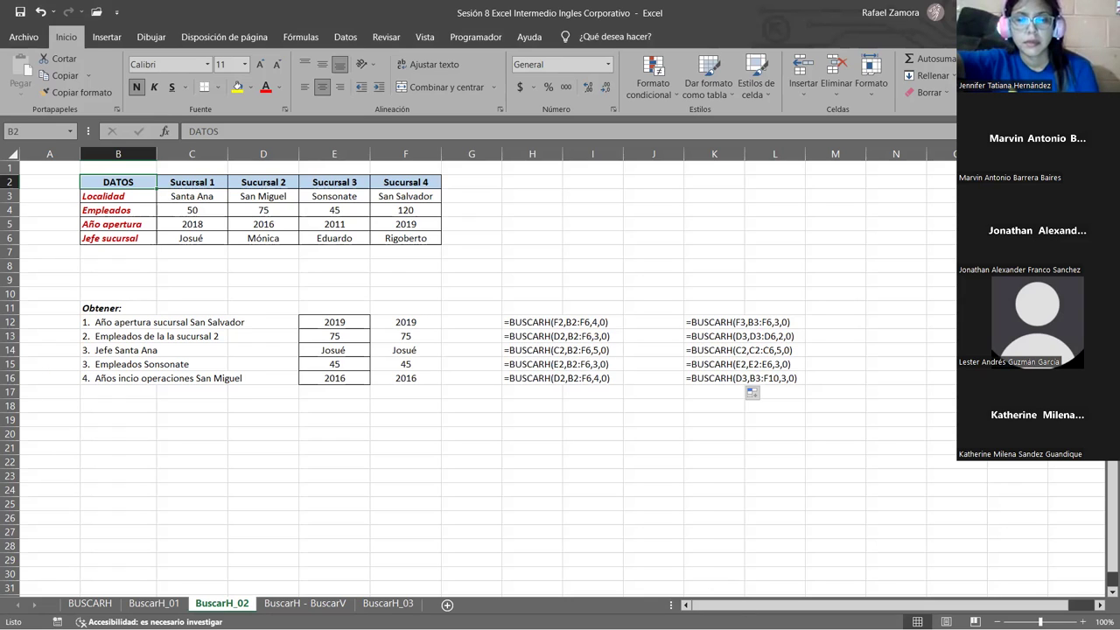
click(505, 451)
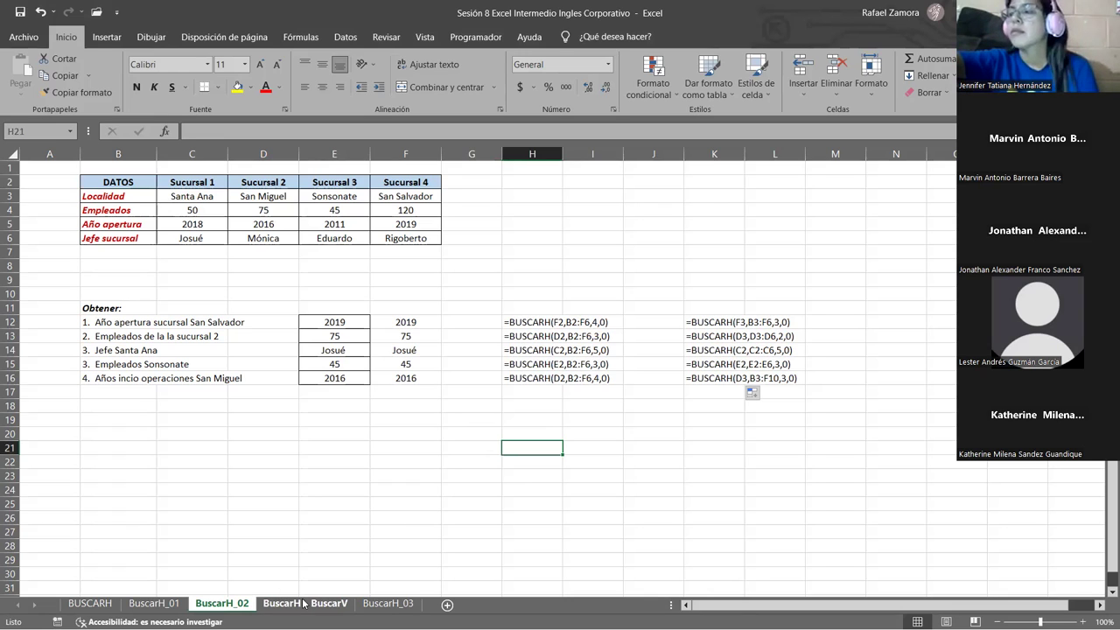
click(416, 394)
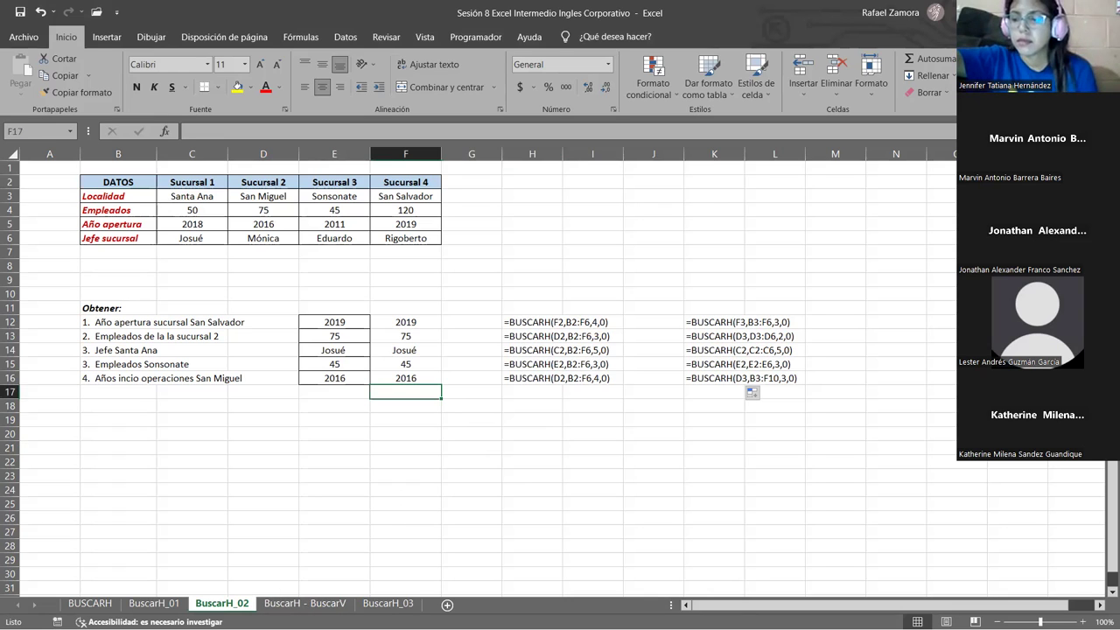
click(728, 437)
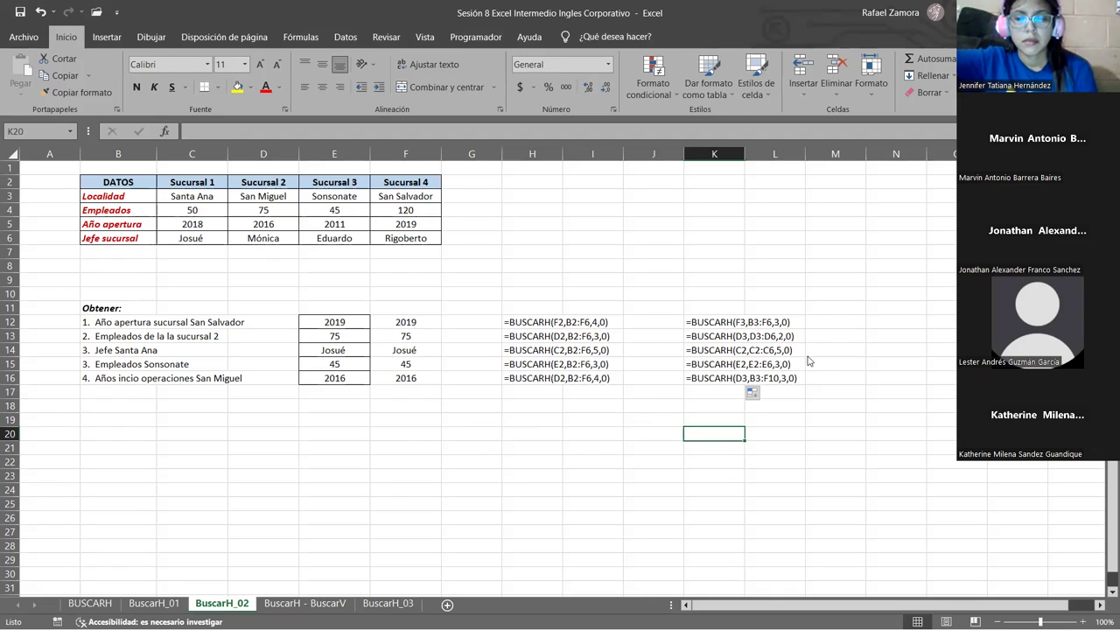
click(809, 357)
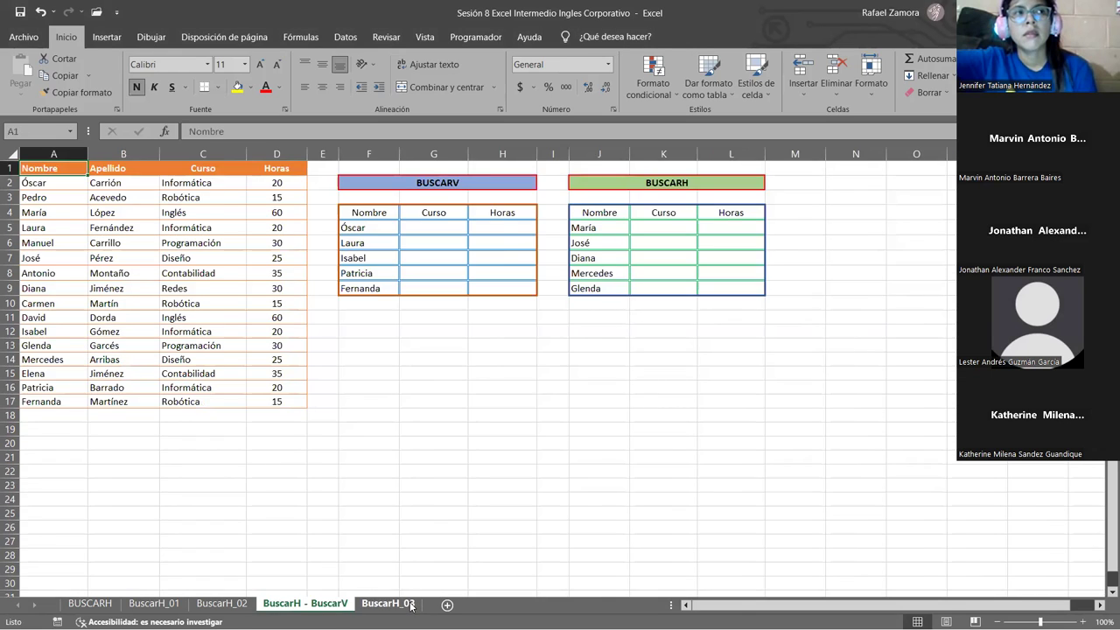
click(411, 604)
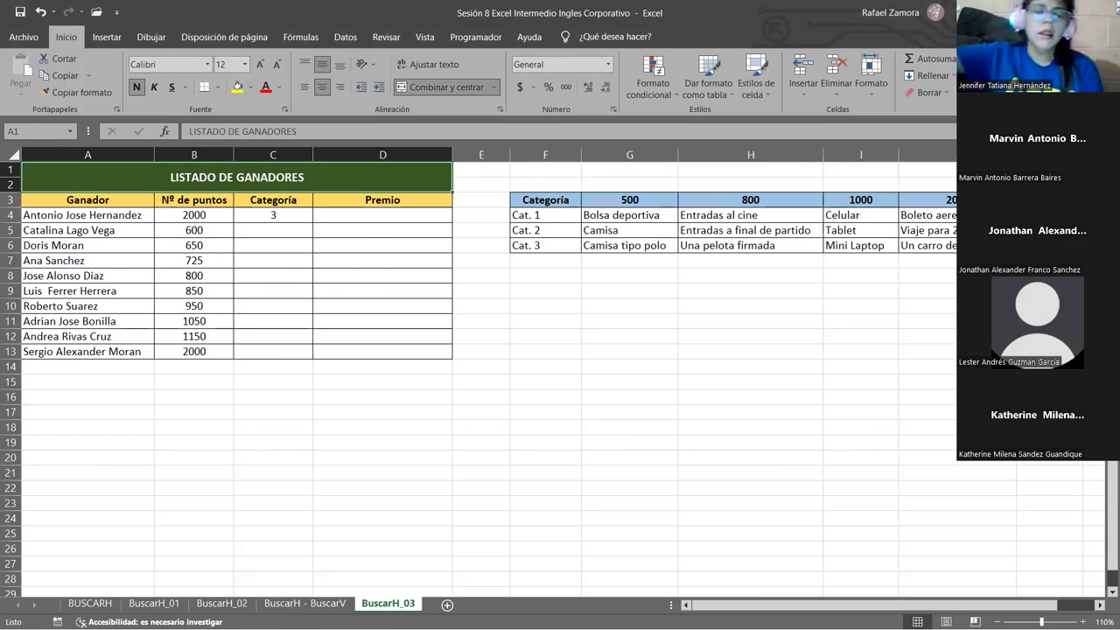
click(329, 602)
click(687, 426)
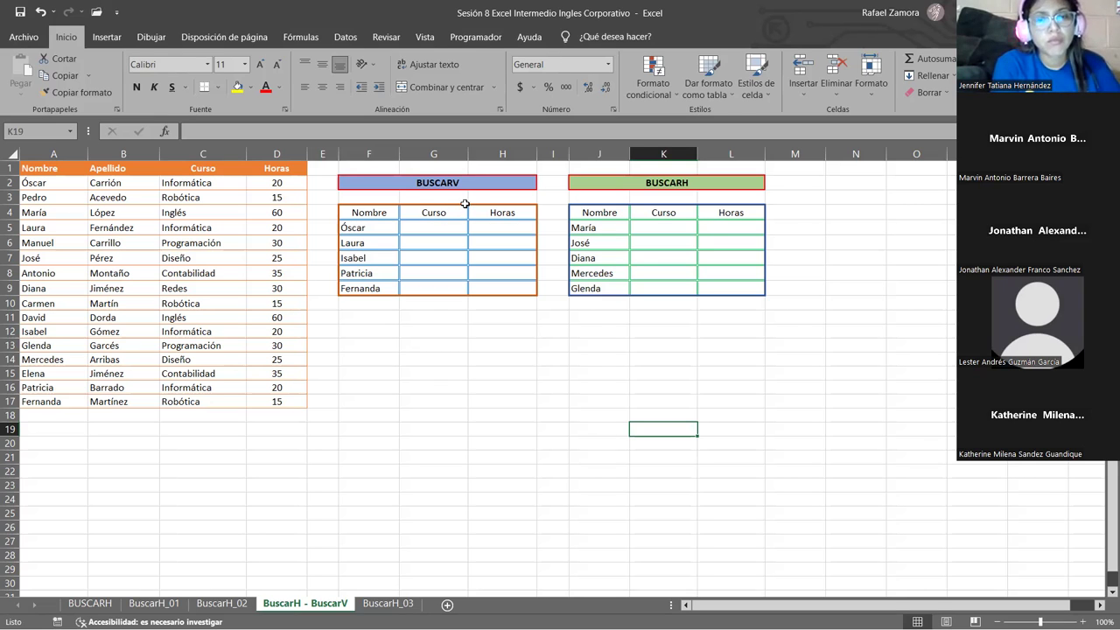
Clear the first Curso cell and bold the names in F5:F9 and J5:J9.
click(446, 227)
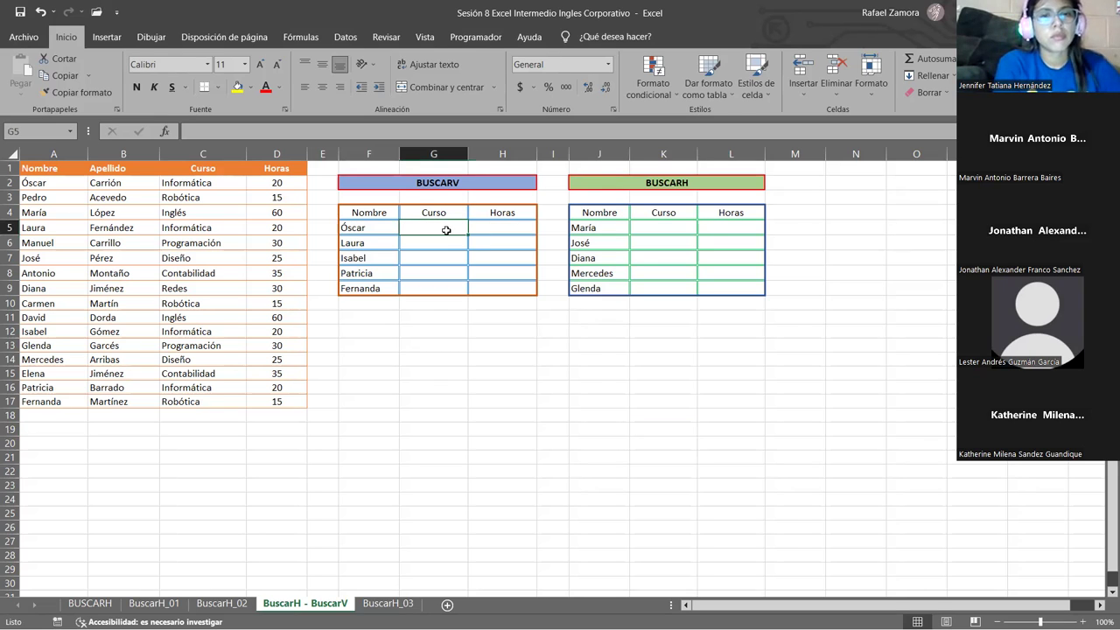
drag(276, 213, 442, 254)
click(440, 229)
key(BackSpace)
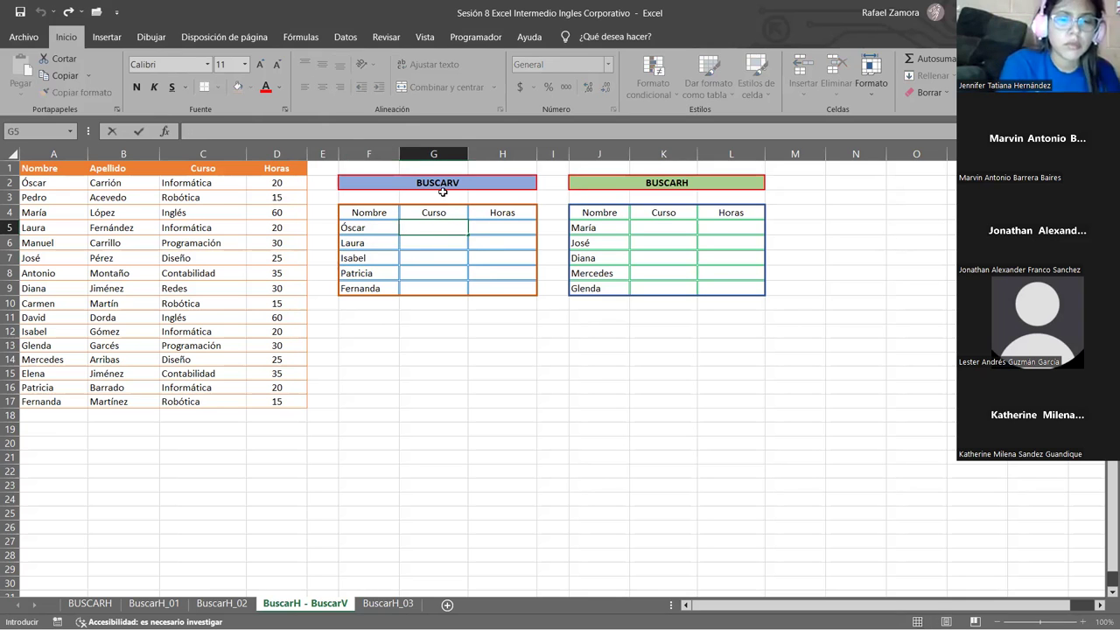
drag(350, 227, 363, 296)
key(ctrl+n)
key(ctrl+q)
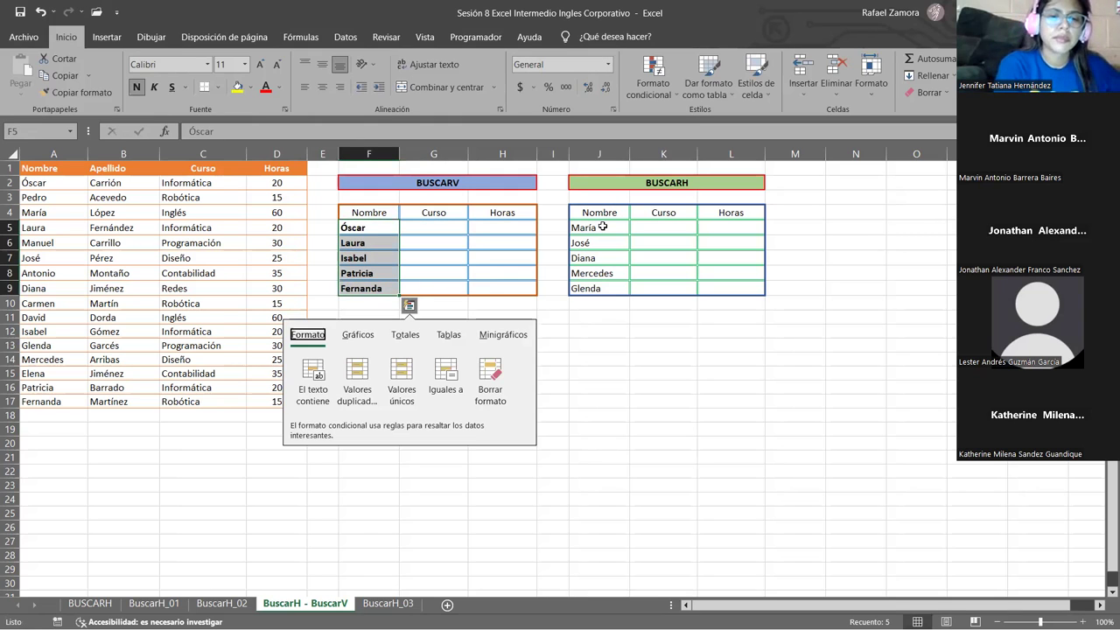
drag(603, 226, 605, 286)
key(ctrl+n)
Compare Óscar's, Laura's and Isabel's courses and hours in the source roster.
drag(502, 402, 502, 388)
drag(422, 226, 495, 258)
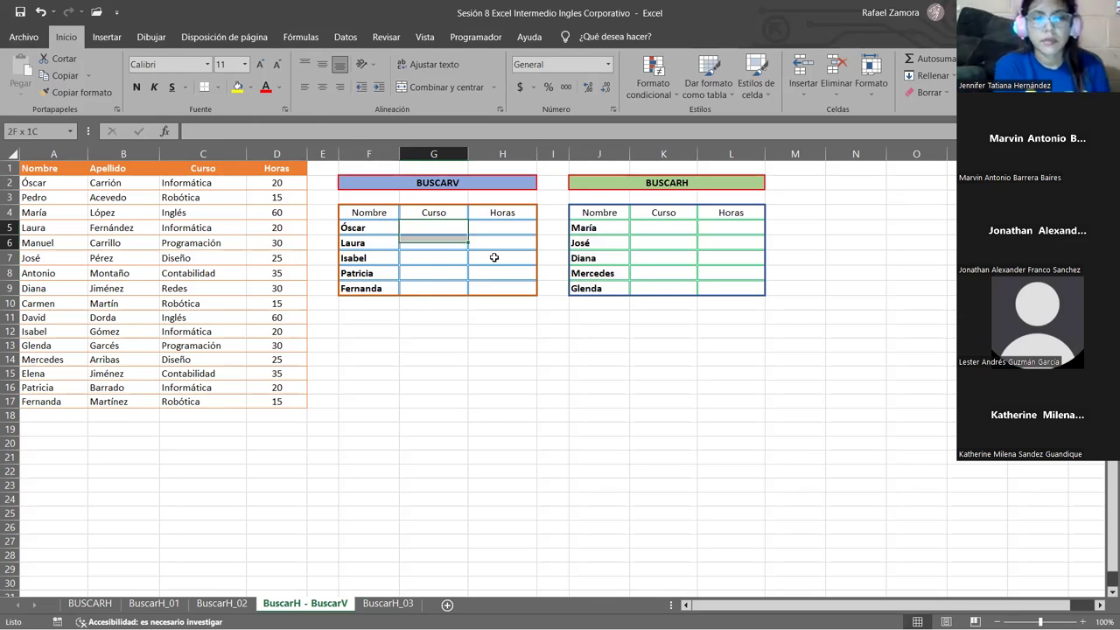
click(391, 227)
click(409, 227)
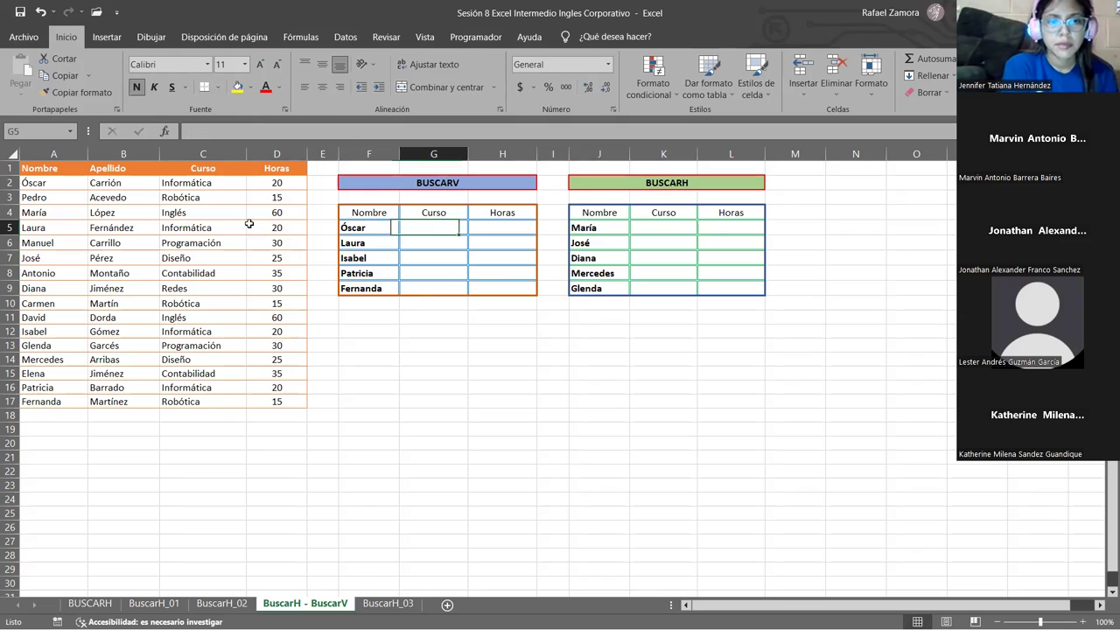
click(208, 184)
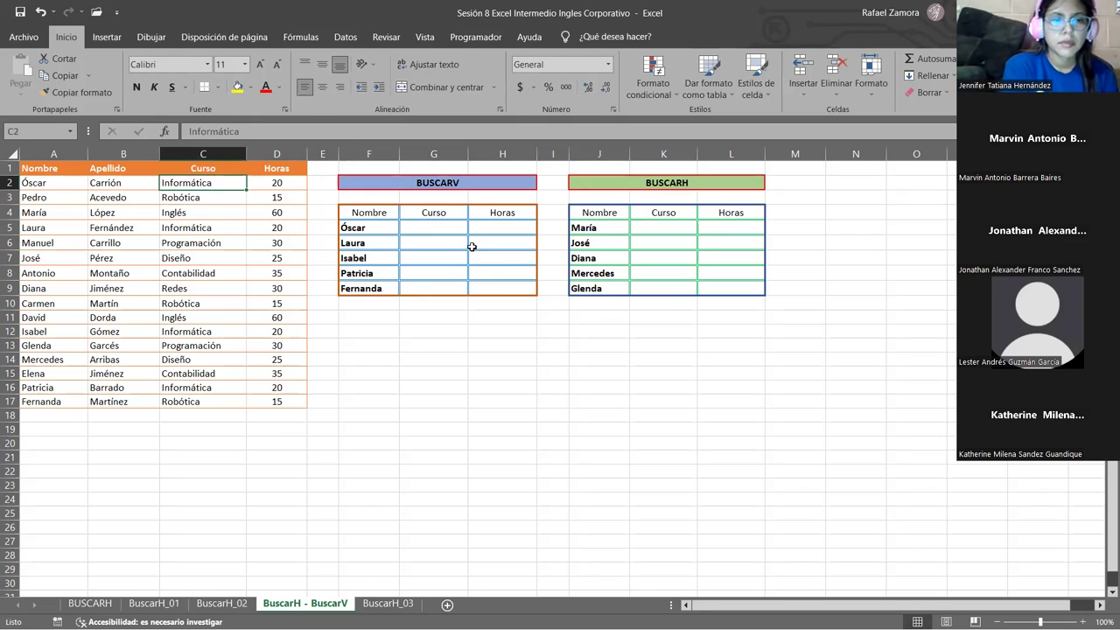
click(282, 187)
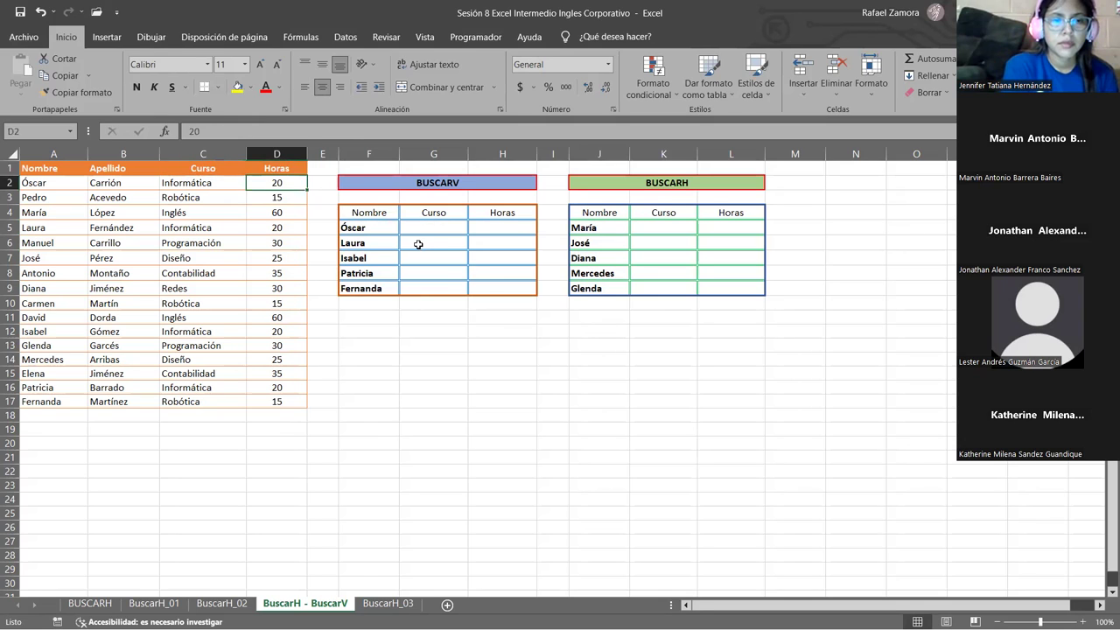
click(420, 245)
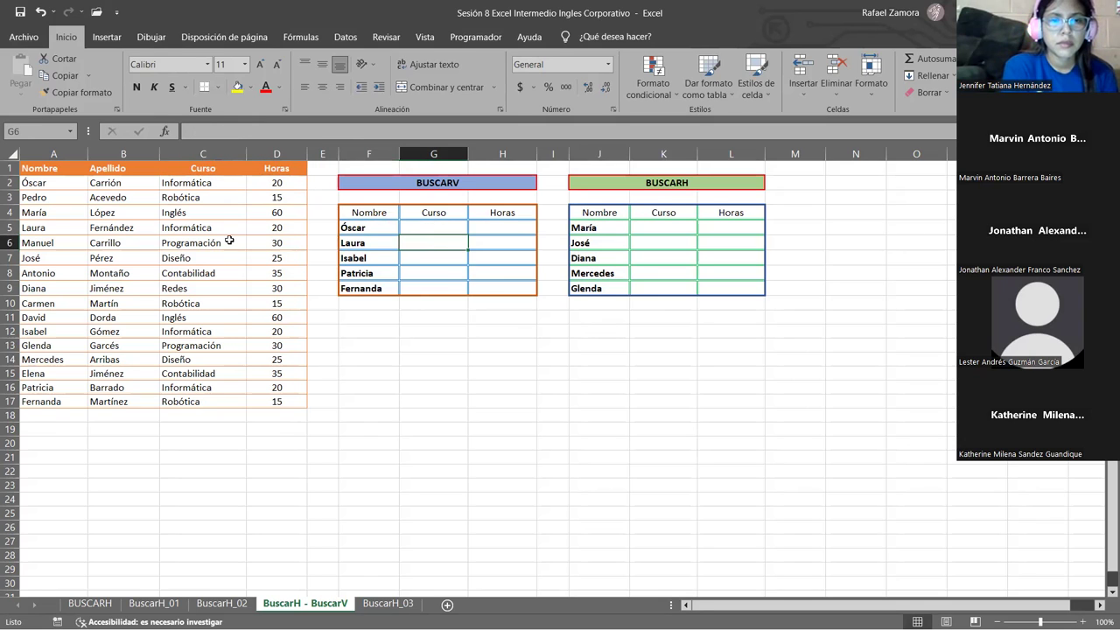
click(203, 229)
drag(513, 249, 420, 245)
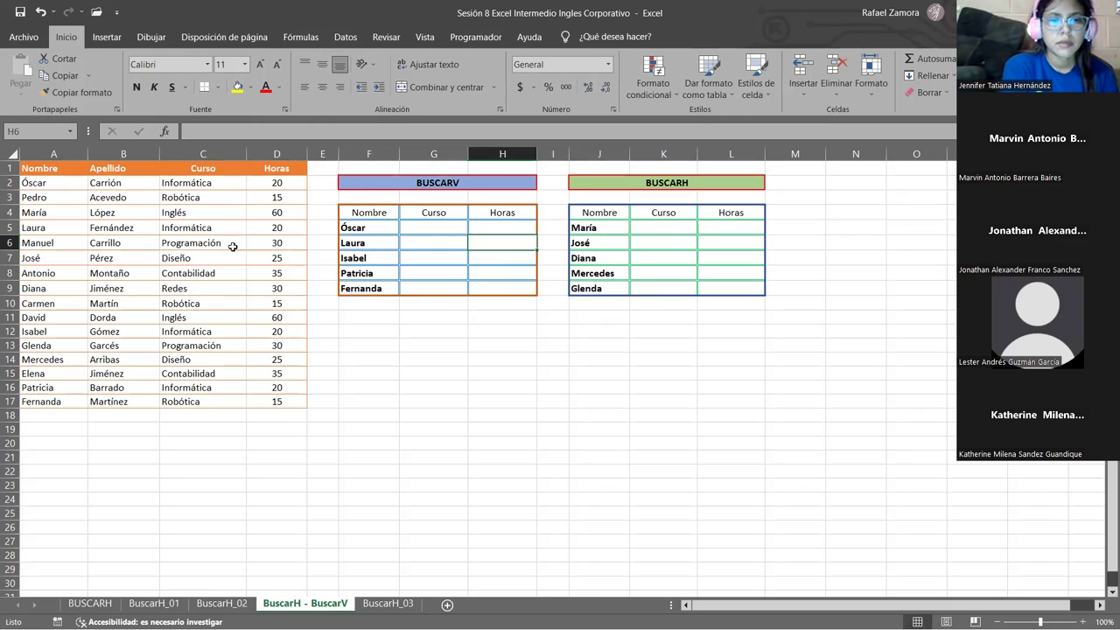
click(383, 259)
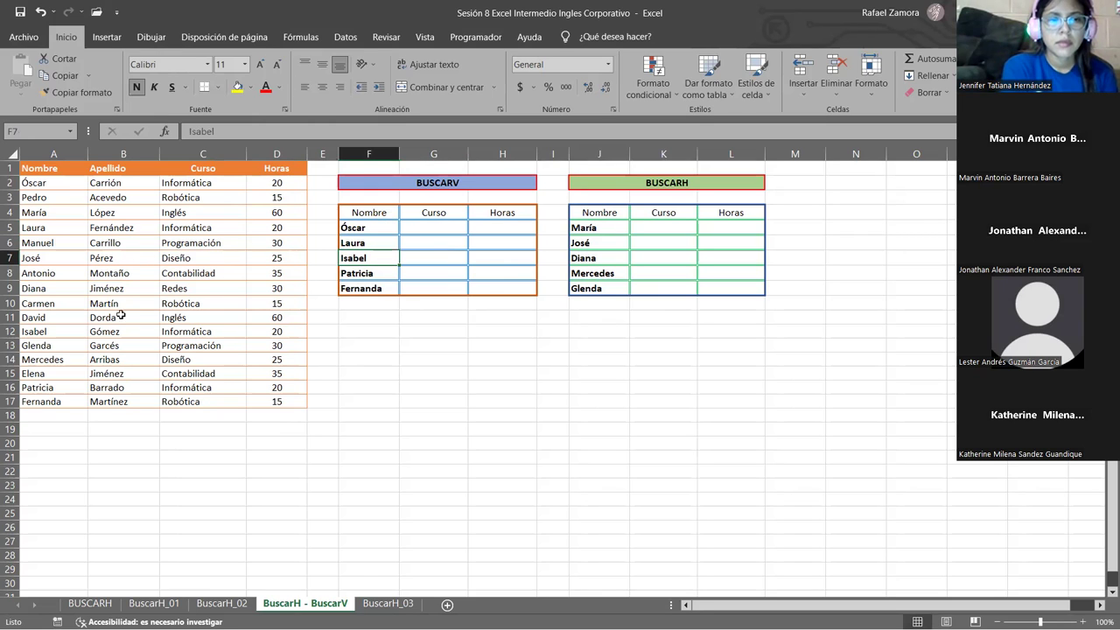
click(280, 333)
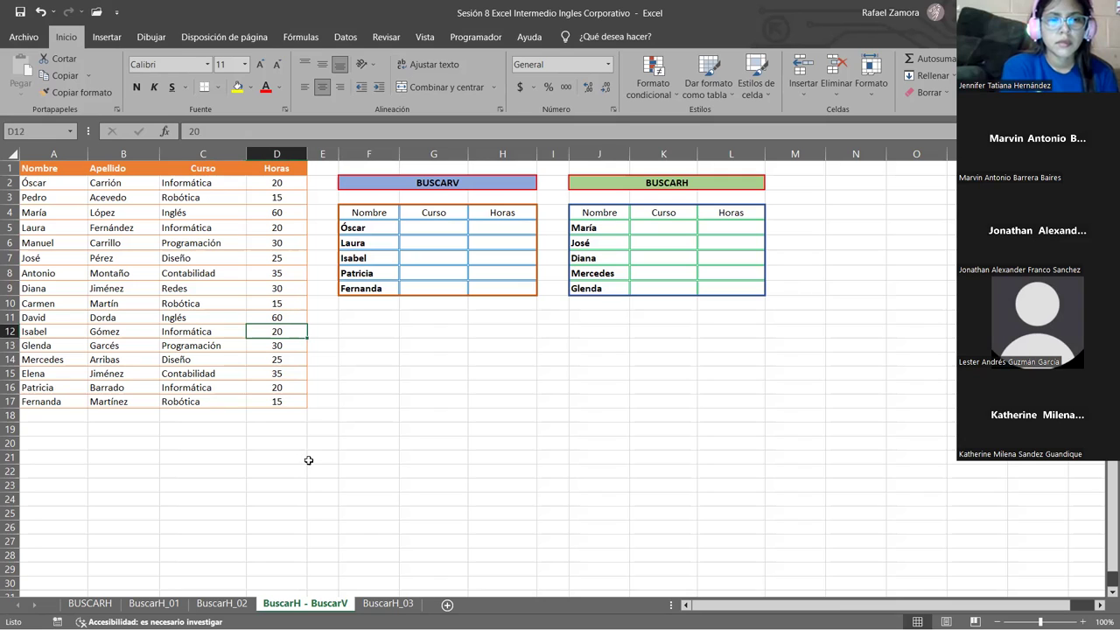
Enter 25 in D5 for Laura and 30 in D12 for Isabel.
click(295, 228)
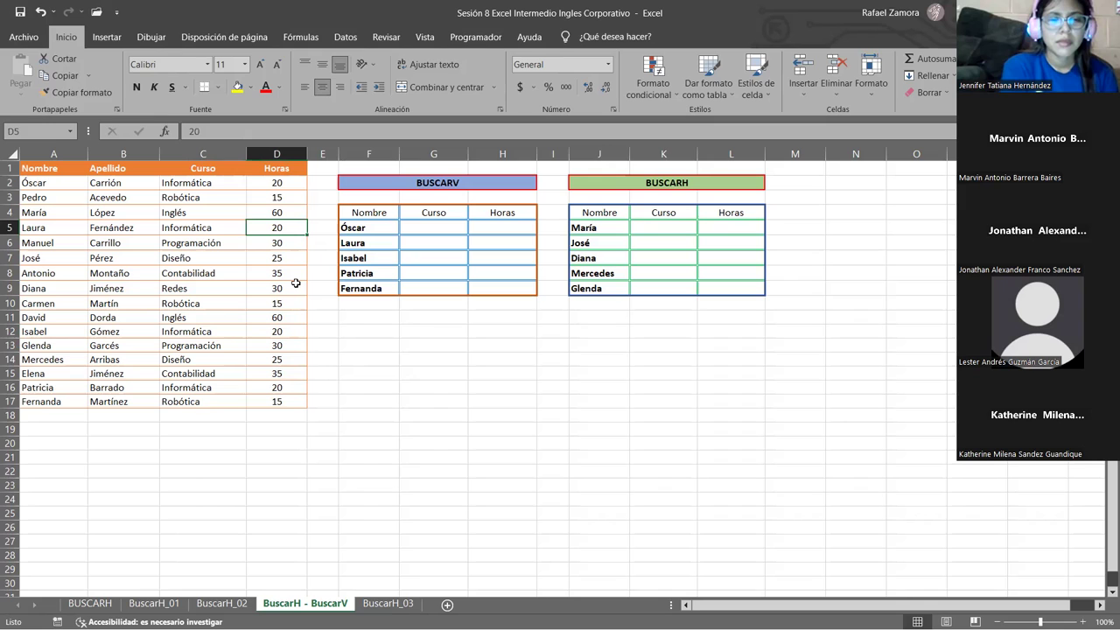
text(25)
key(Return)
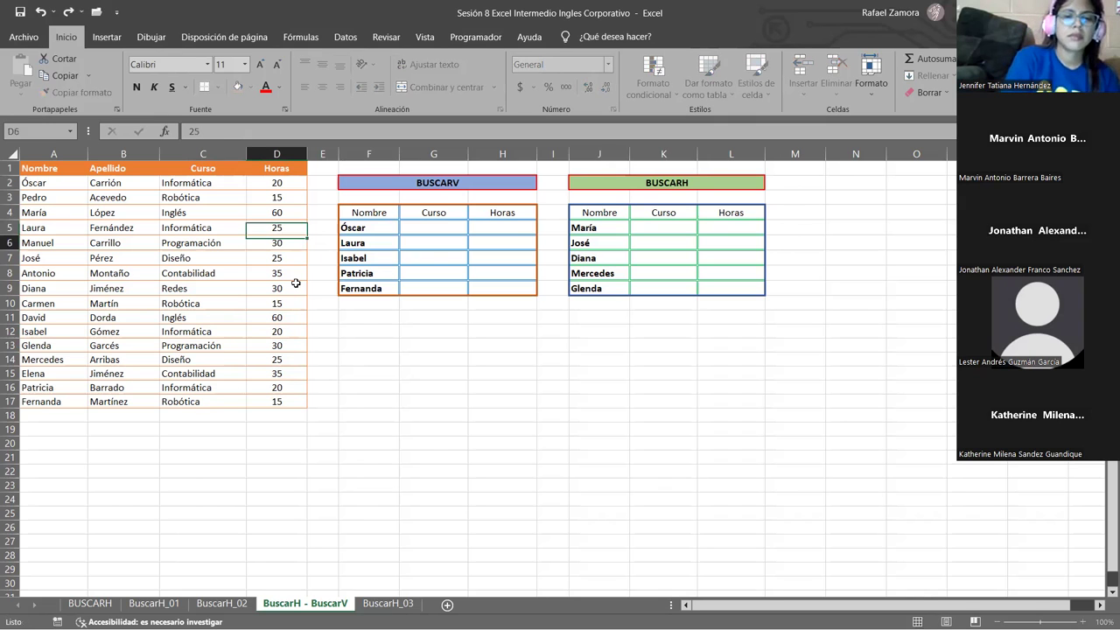
key(Return)
key(Down)
key(Down)
key(Down)
key(Down)
key(Down)
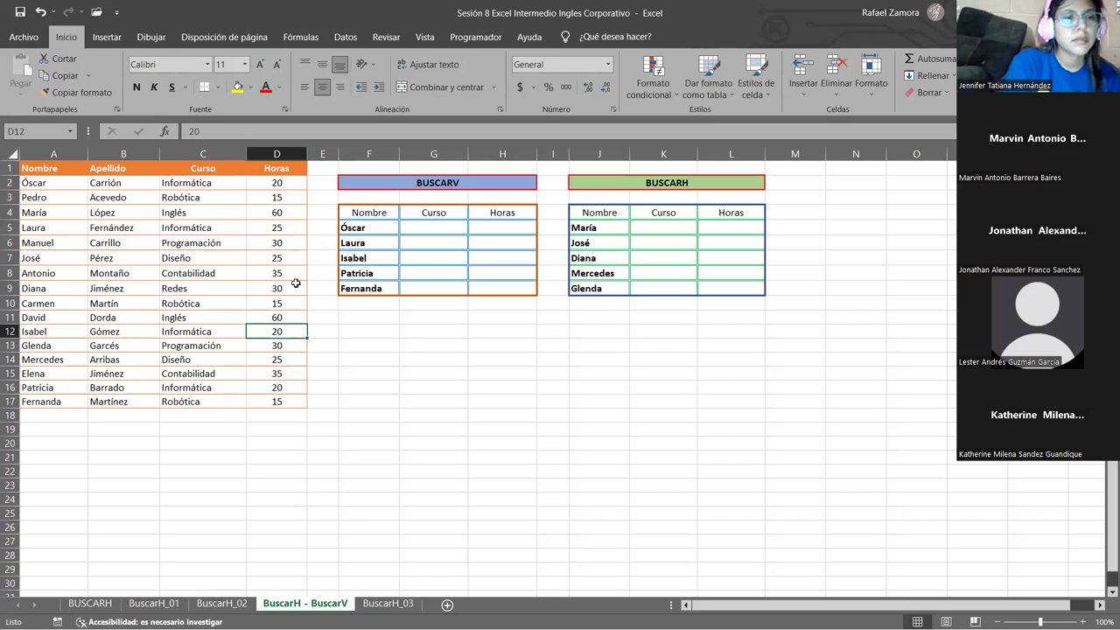
text(30)
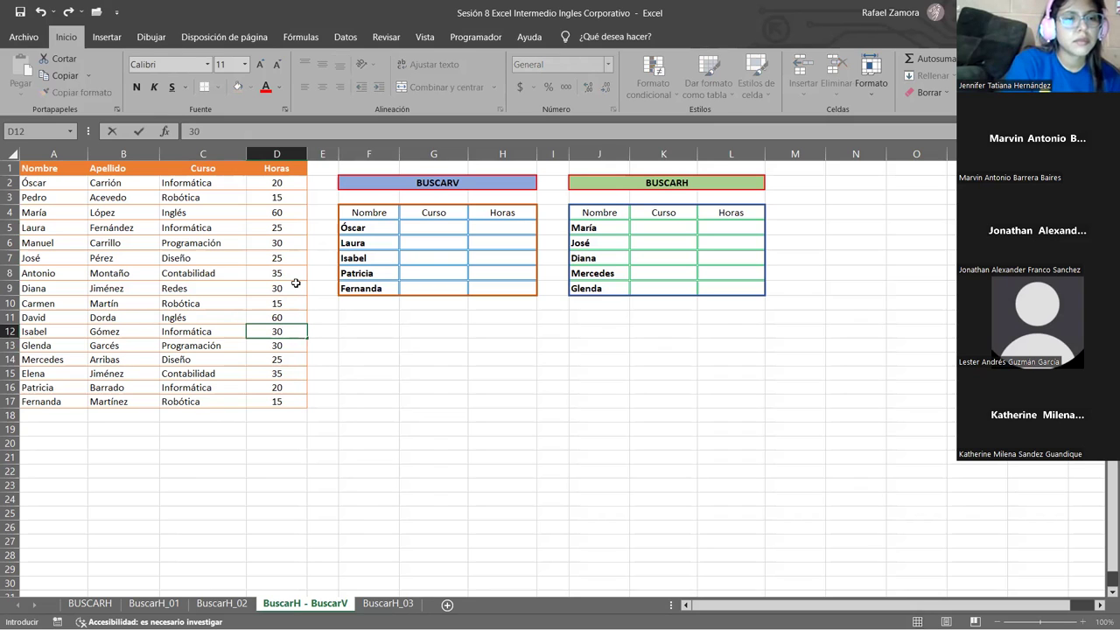
key(Return)
key(Down)
key(Down)
key(Down)
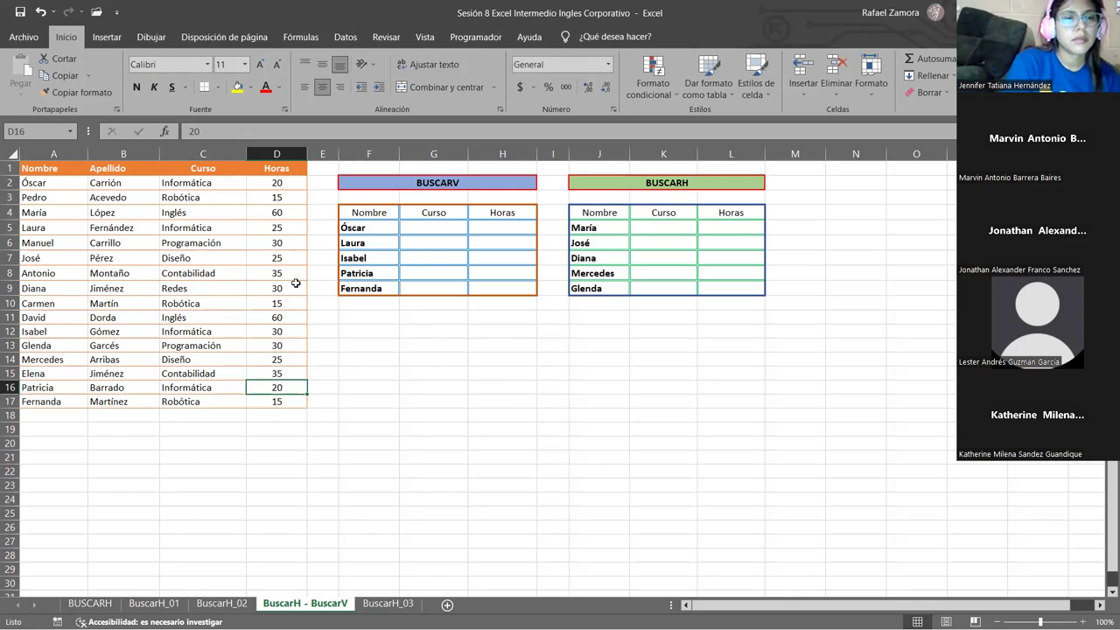
key(Down)
key(Left)
key(Up)
key(Up)
key(Up)
key(Up)
key(Up)
key(Up)
key(Up)
key(Up)
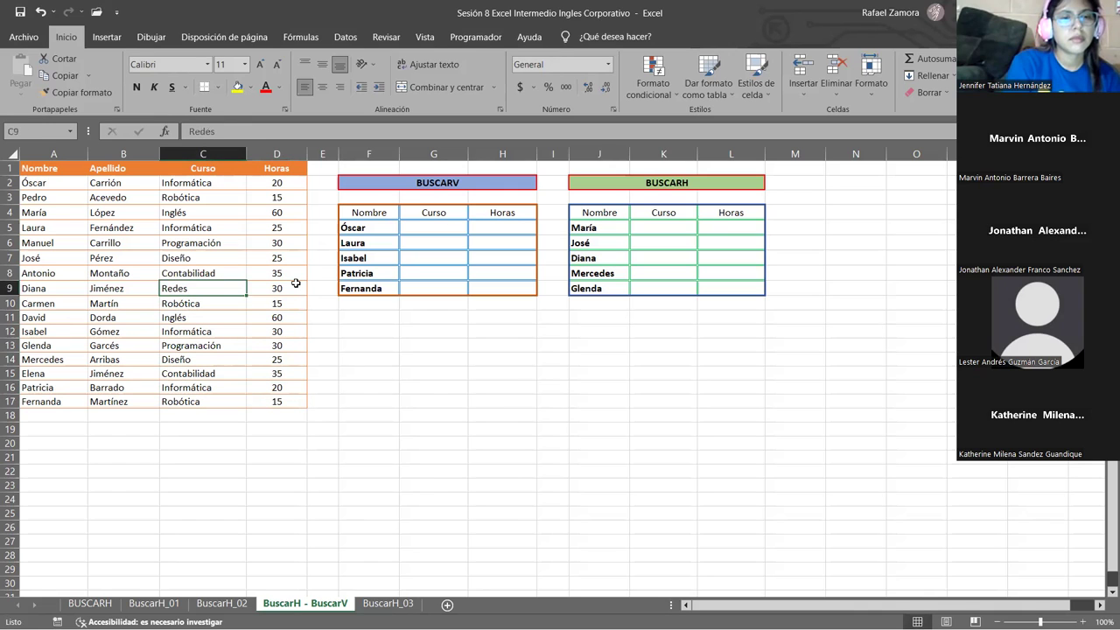
Enter =BUSCARV(F5,A2:C17,3,0) in G5 so Óscar's course shows Informática.
click(417, 230)
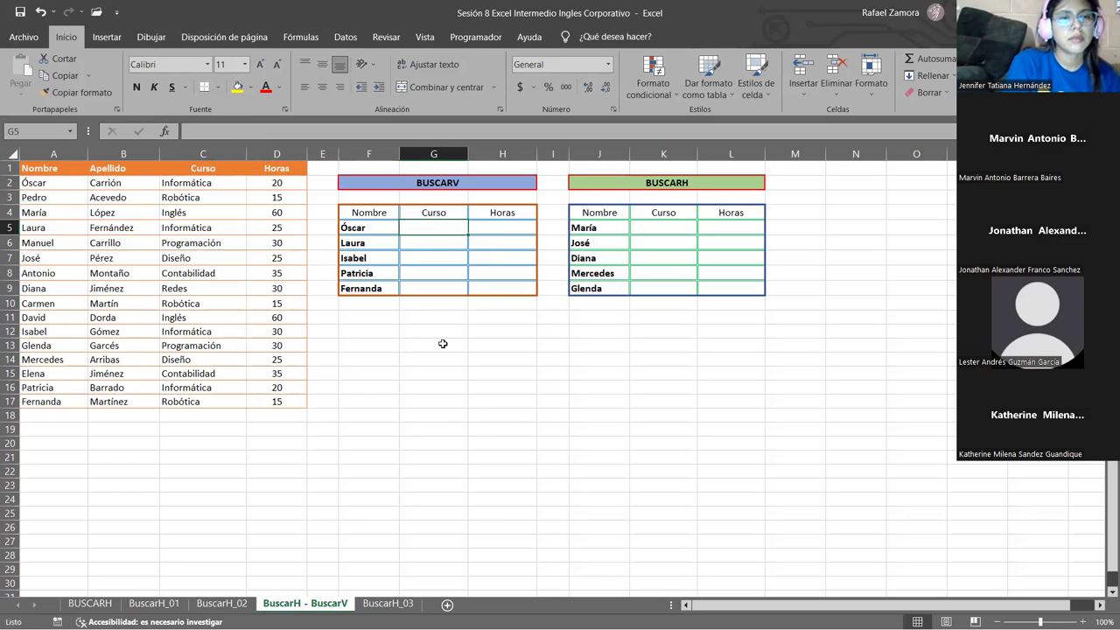
text(=)
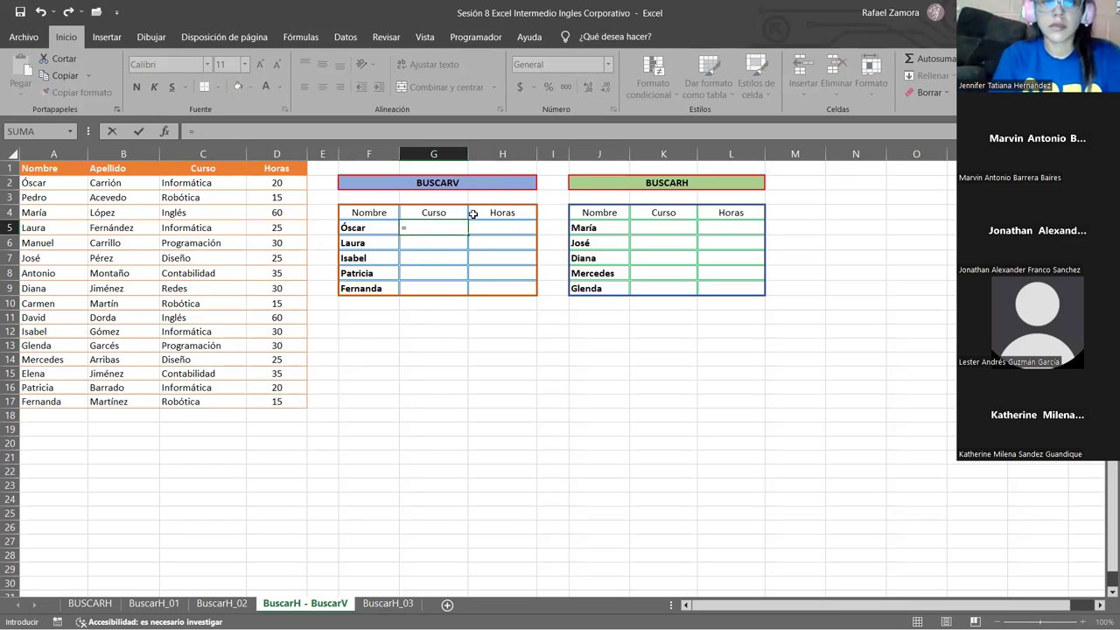
text(buscarv)
key(Tab)
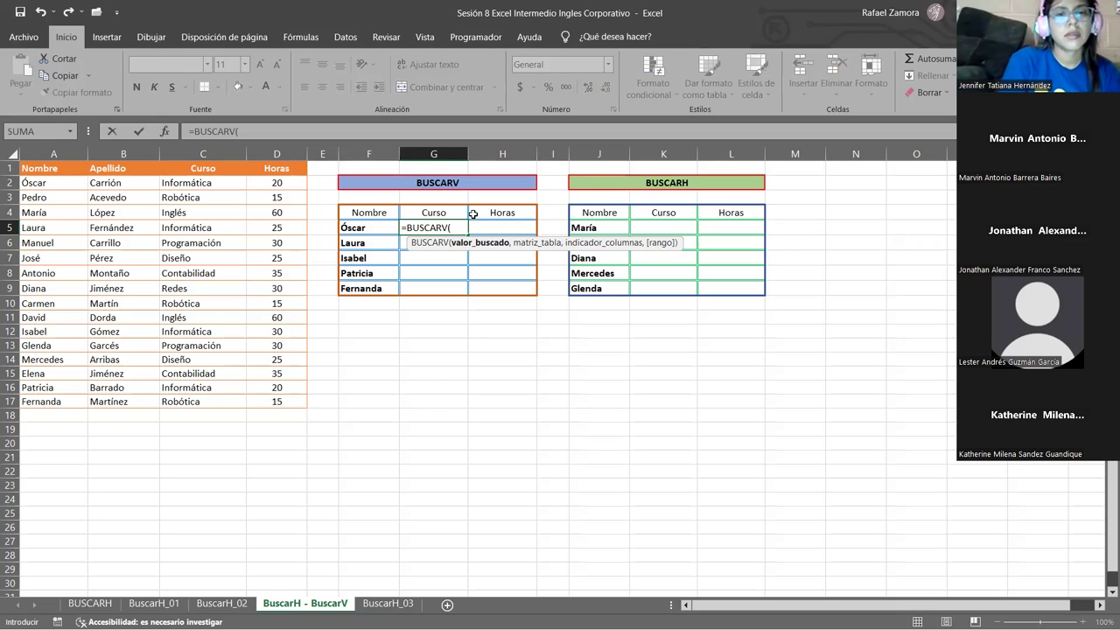
click(377, 233)
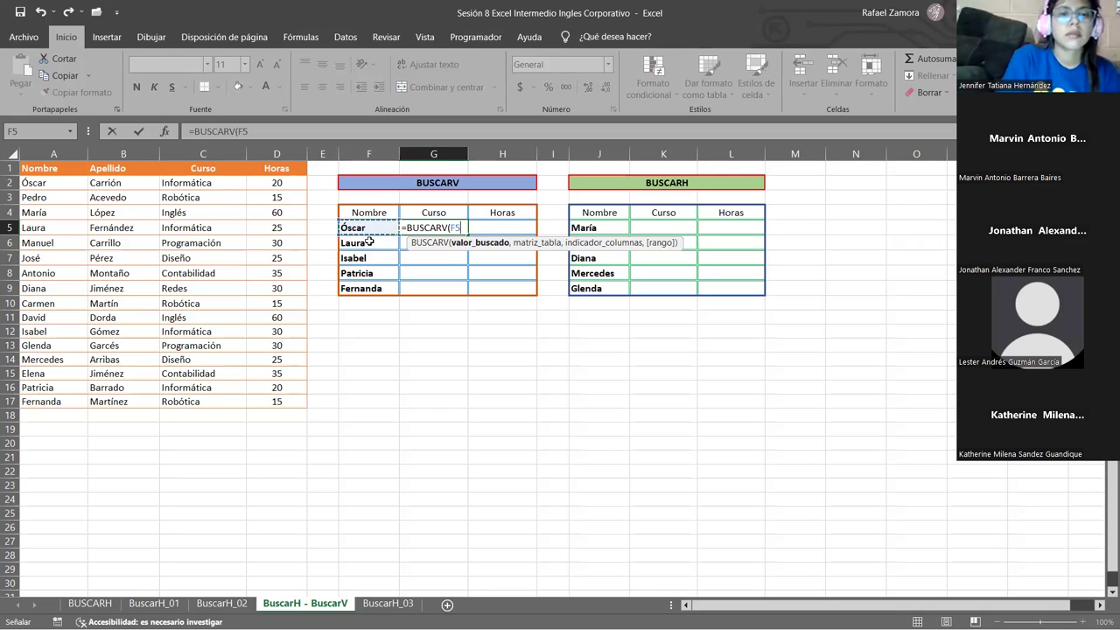
text(,)
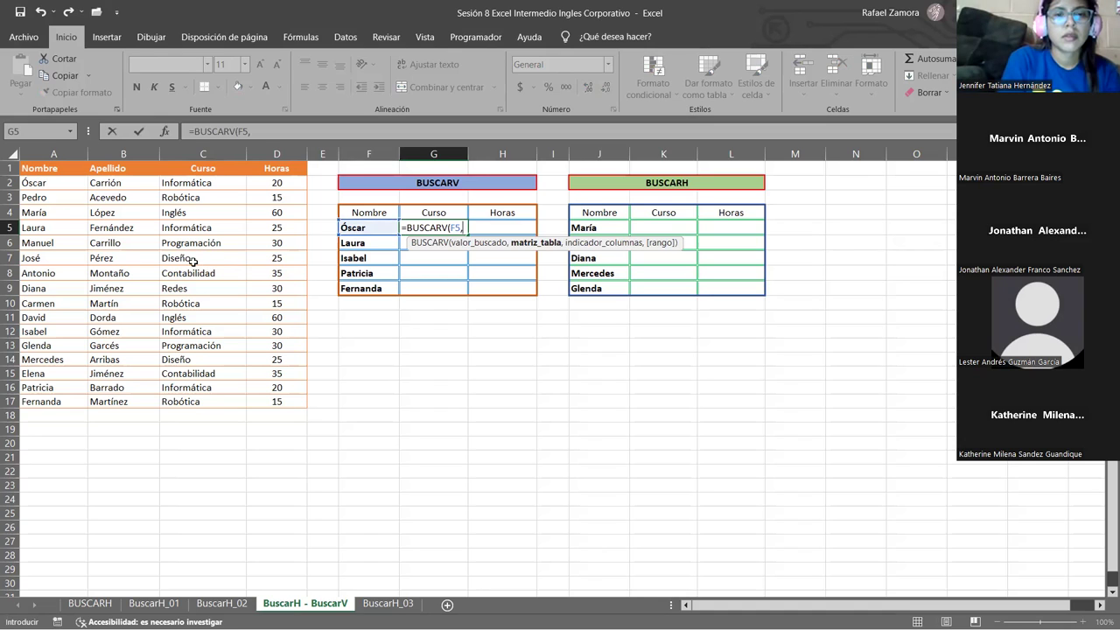
click(64, 180)
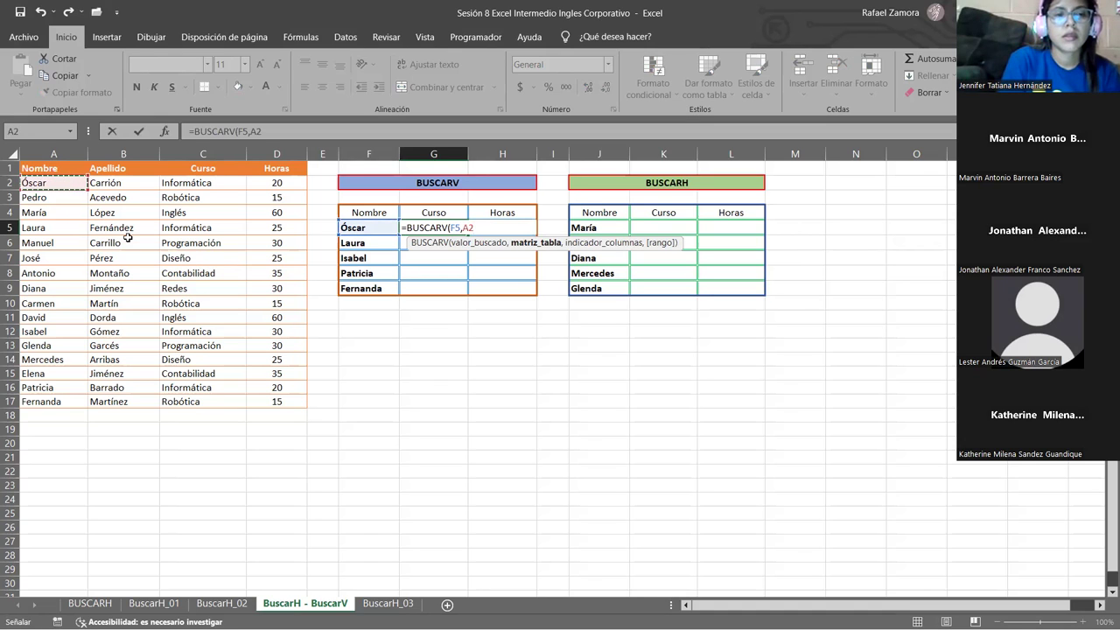
drag(276, 400, 199, 388)
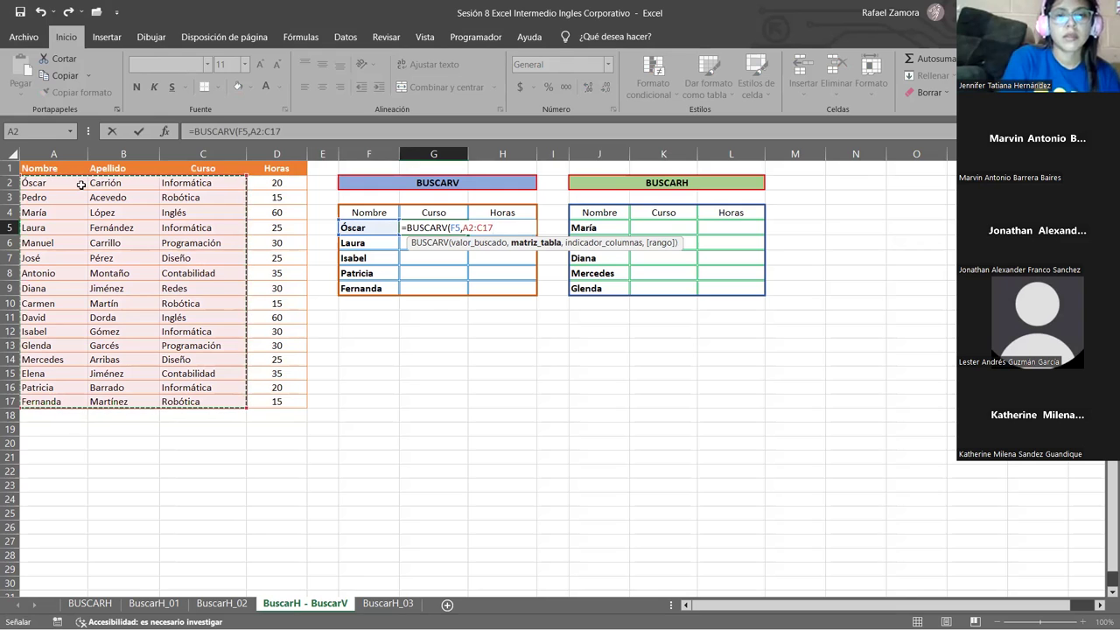
drag(53, 182, 138, 401)
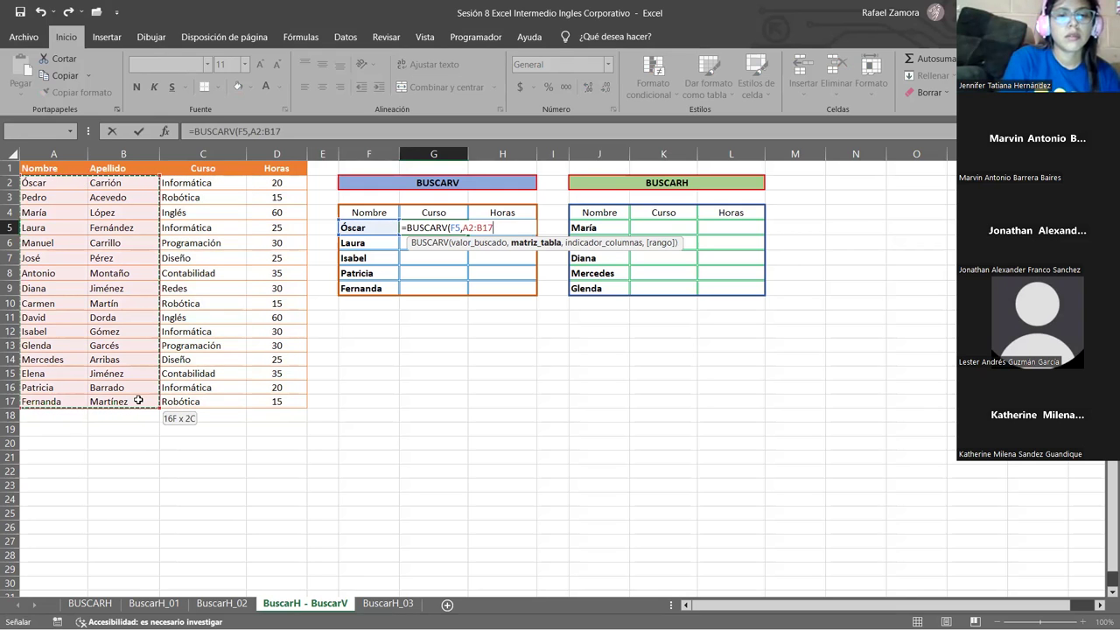
drag(138, 401, 184, 408)
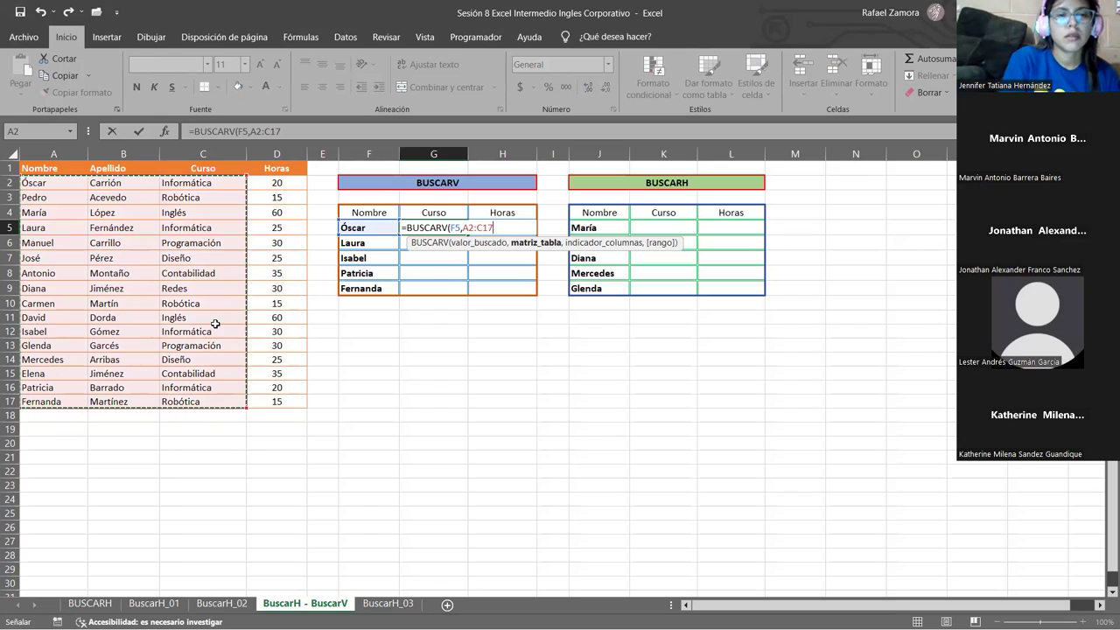
text(,)
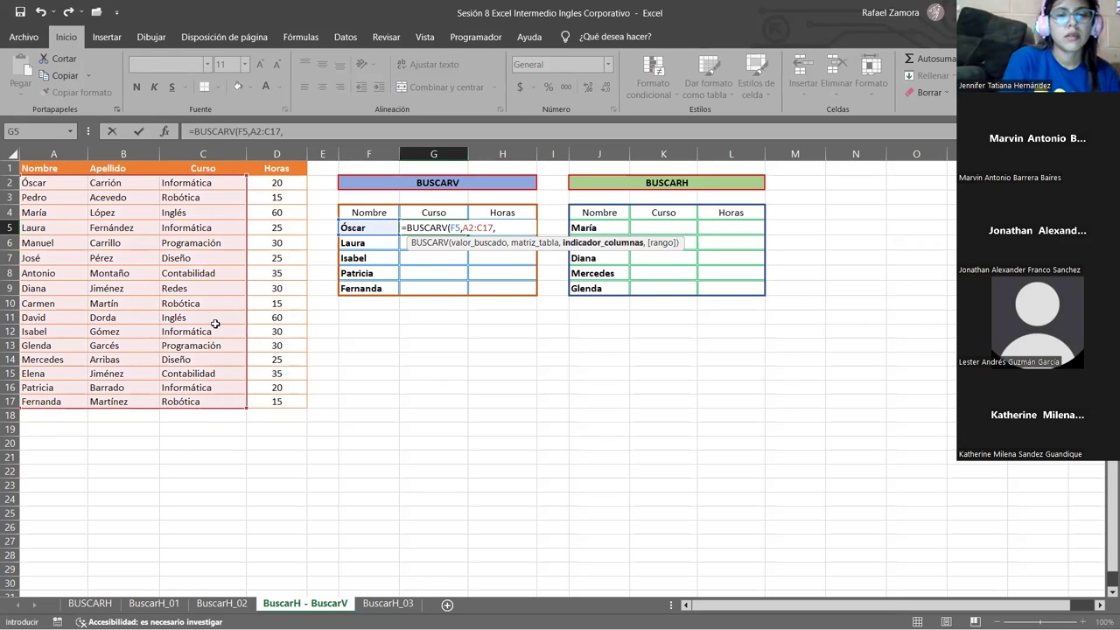
text(3)
text(,)
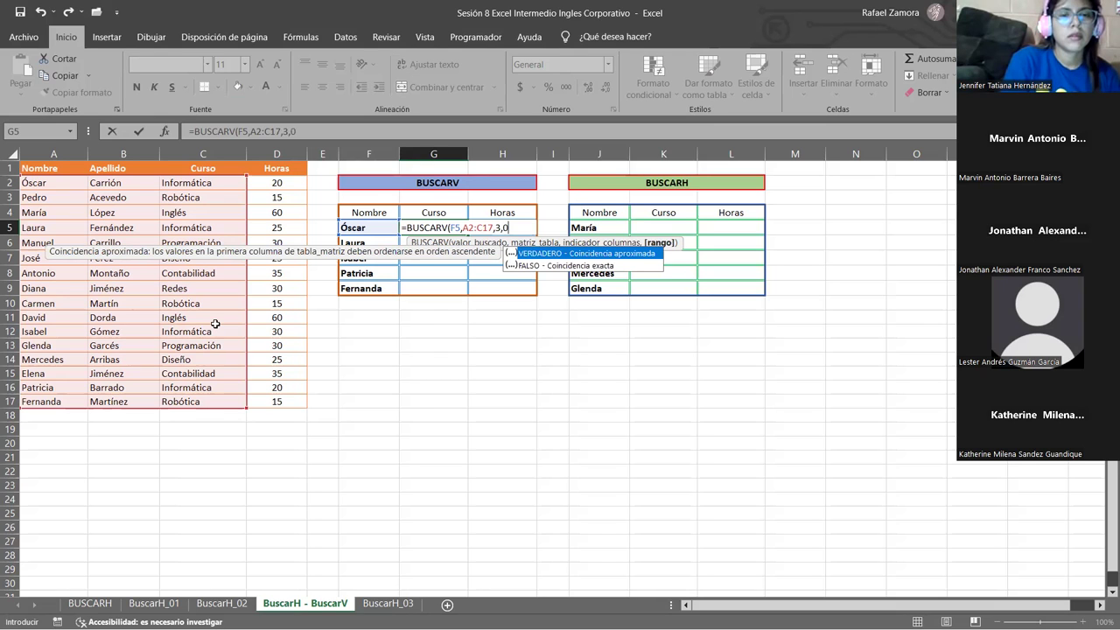
text(0()
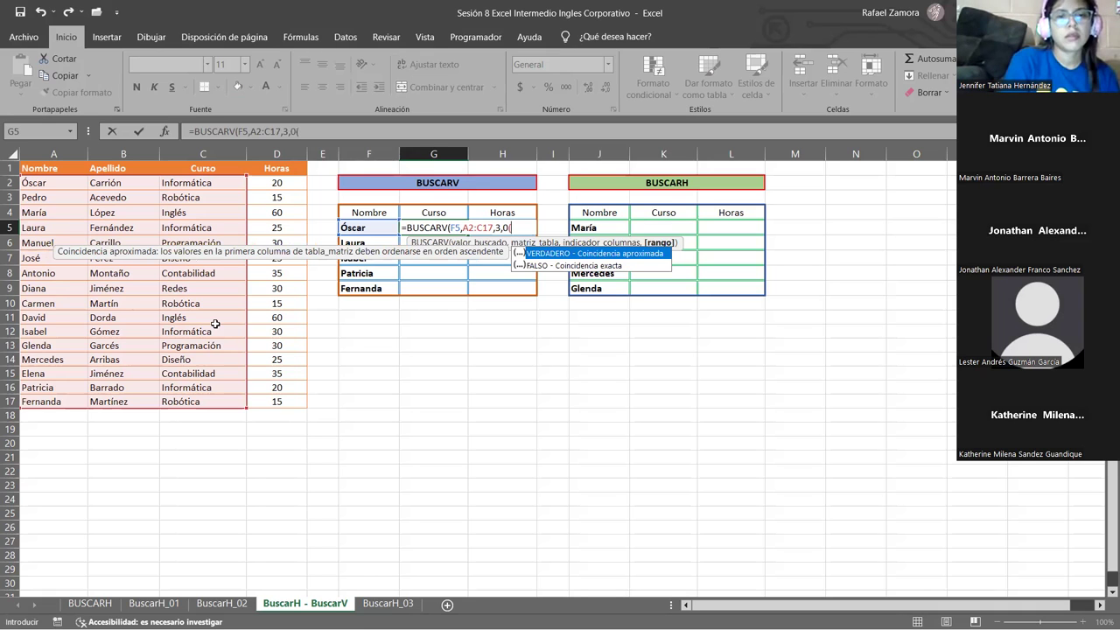
key(Return)
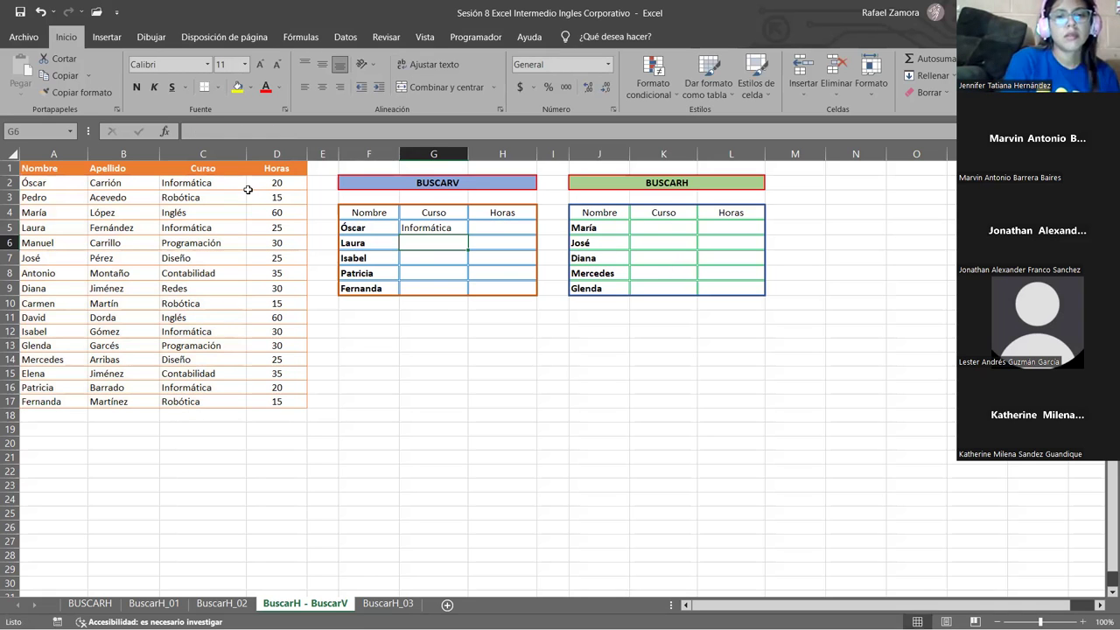
click(297, 194)
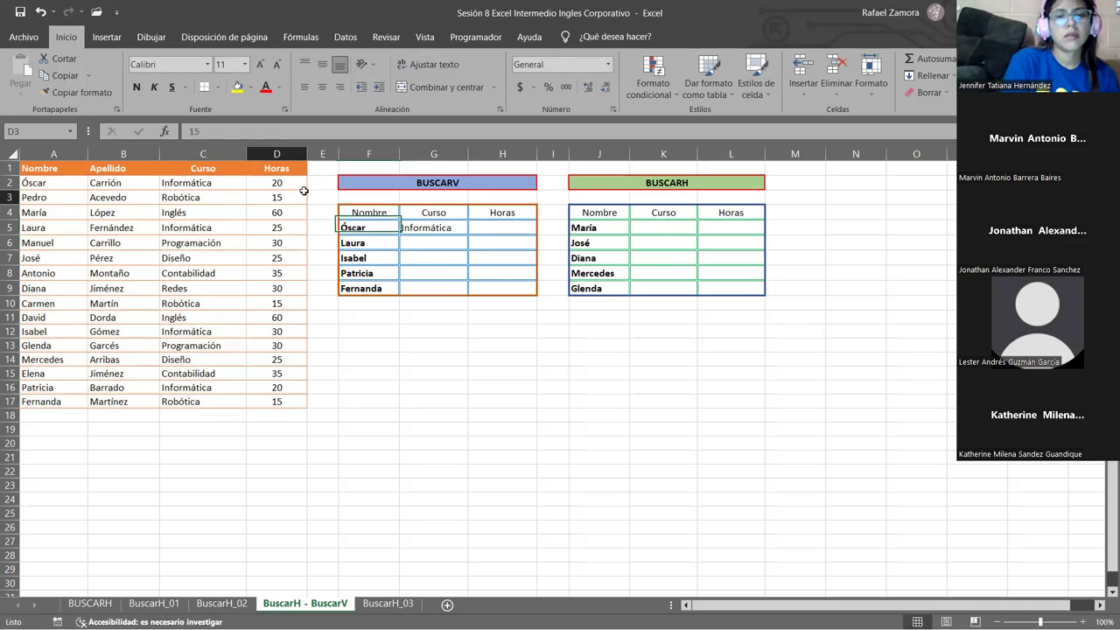
click(422, 224)
Copy the lookup to H5 and change it to =BUSCARV(F5,A2:D17,4,0), returning 20.
click(491, 225)
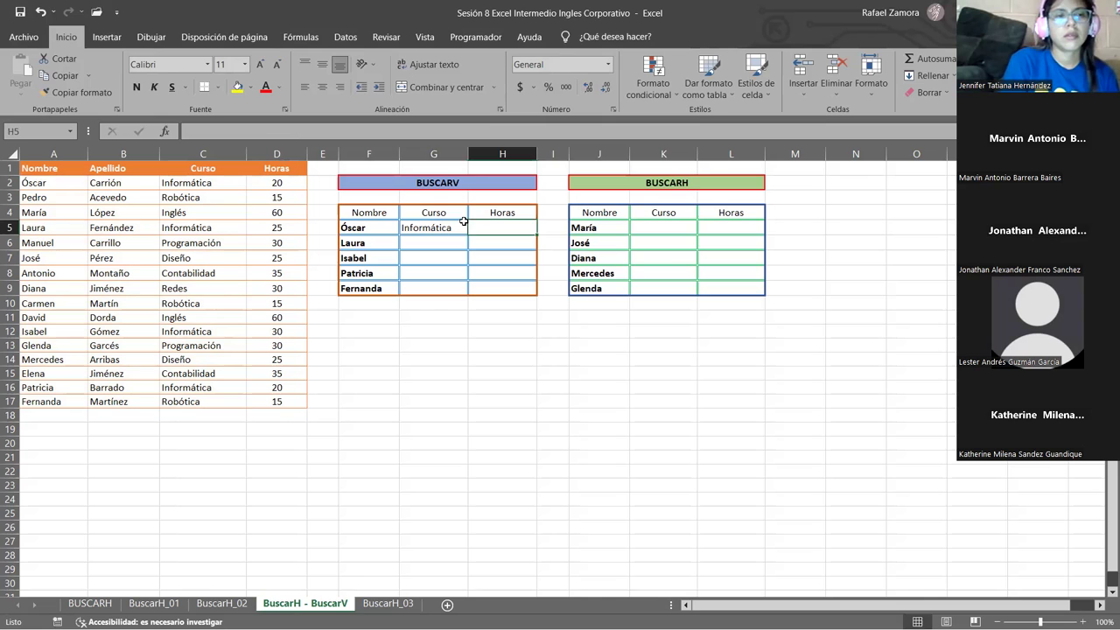
click(462, 225)
key(ctrl+c)
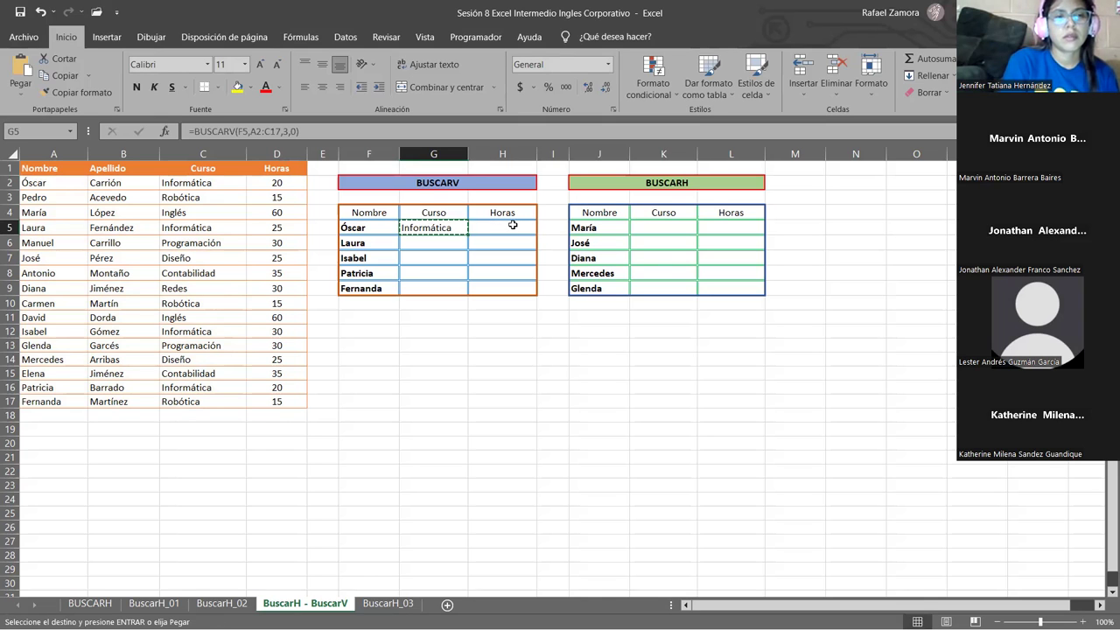
click(513, 226)
right_click(513, 227)
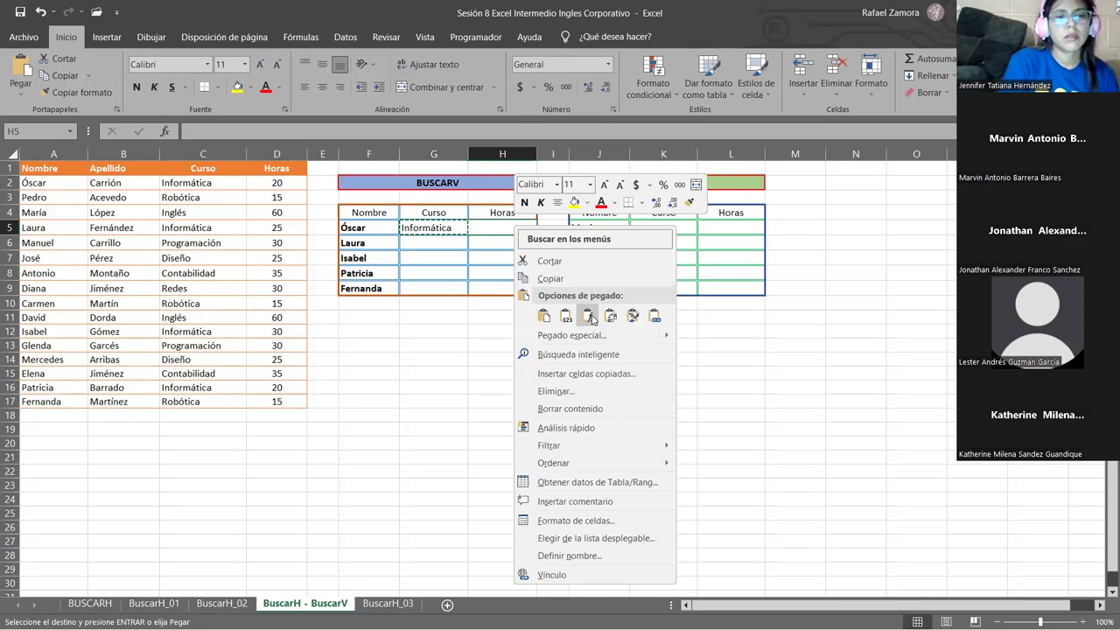
click(588, 316)
double_click(496, 227)
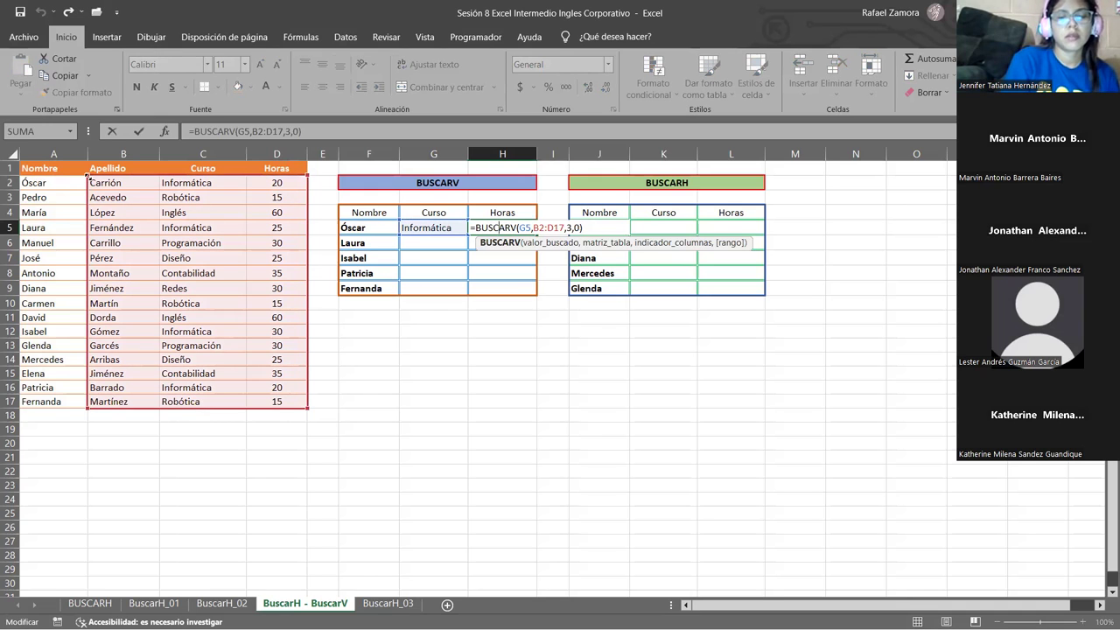
drag(88, 175, 21, 176)
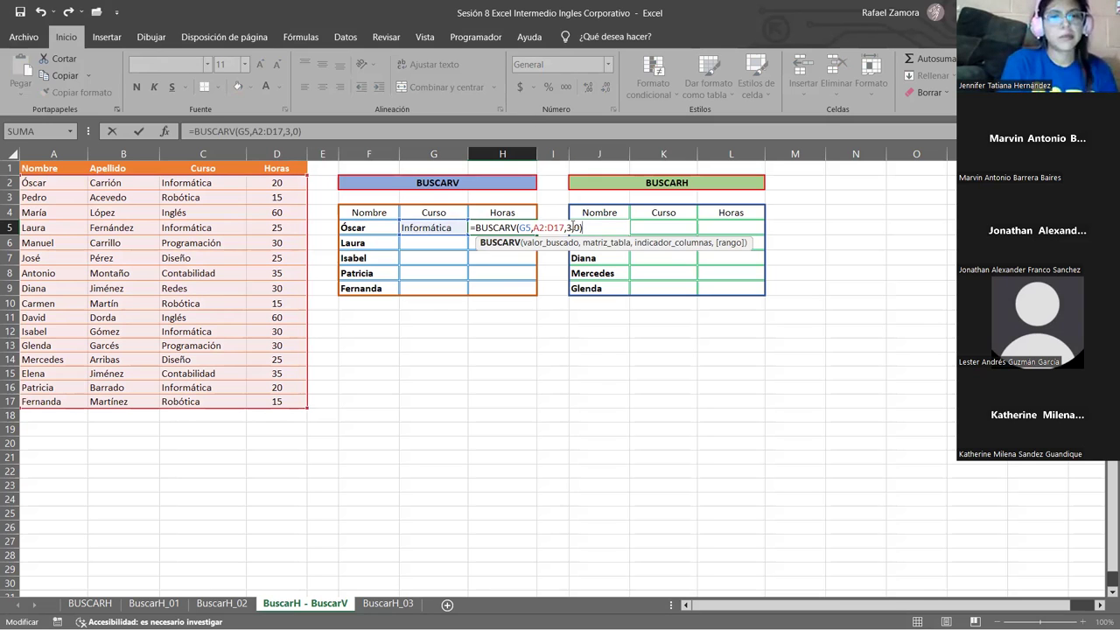
key(Left)
key(Left)
key(Left)
key(BackSpace)
text(4)
key(Return)
key(Up)
key(F2)
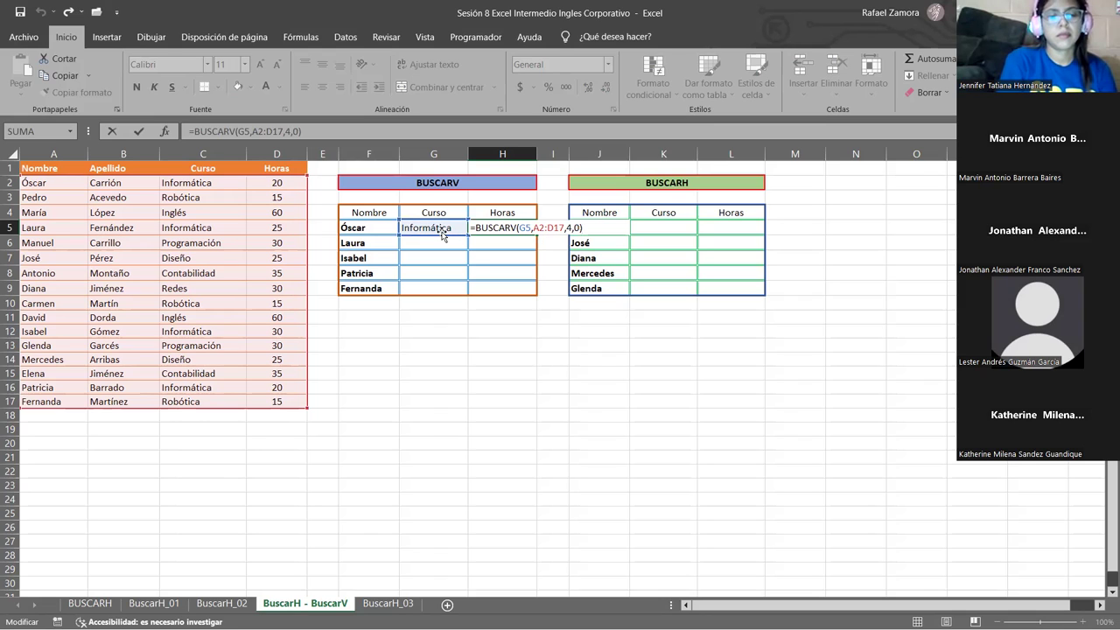
drag(442, 234, 376, 234)
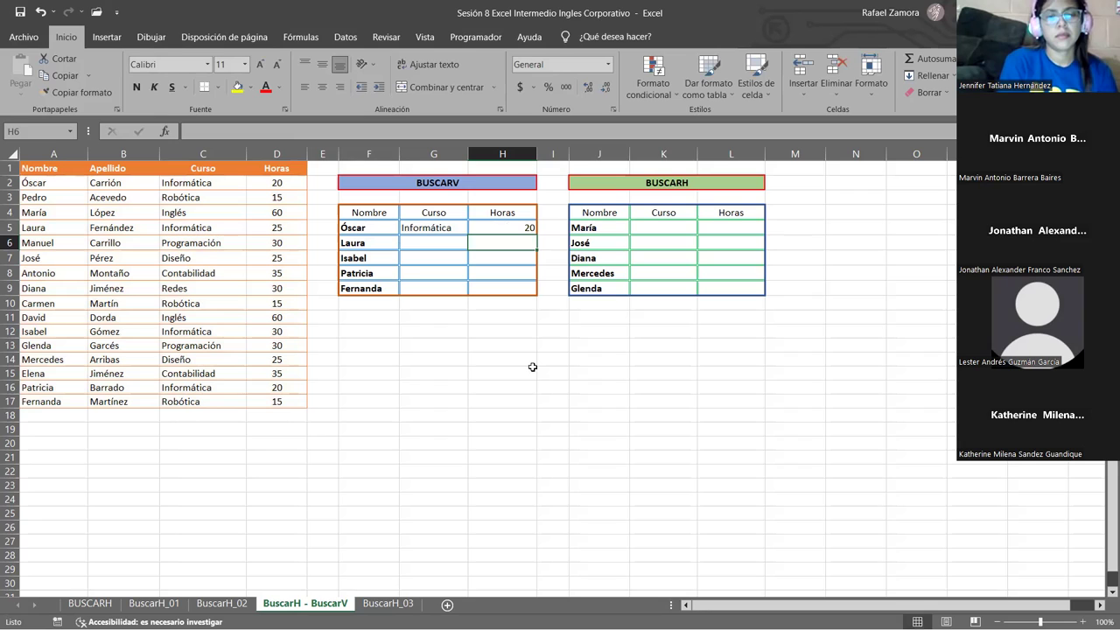
Centre the Horas values and make the Nombre, Curso and Horas headers bold italic.
drag(514, 225, 499, 284)
click(322, 87)
click(553, 331)
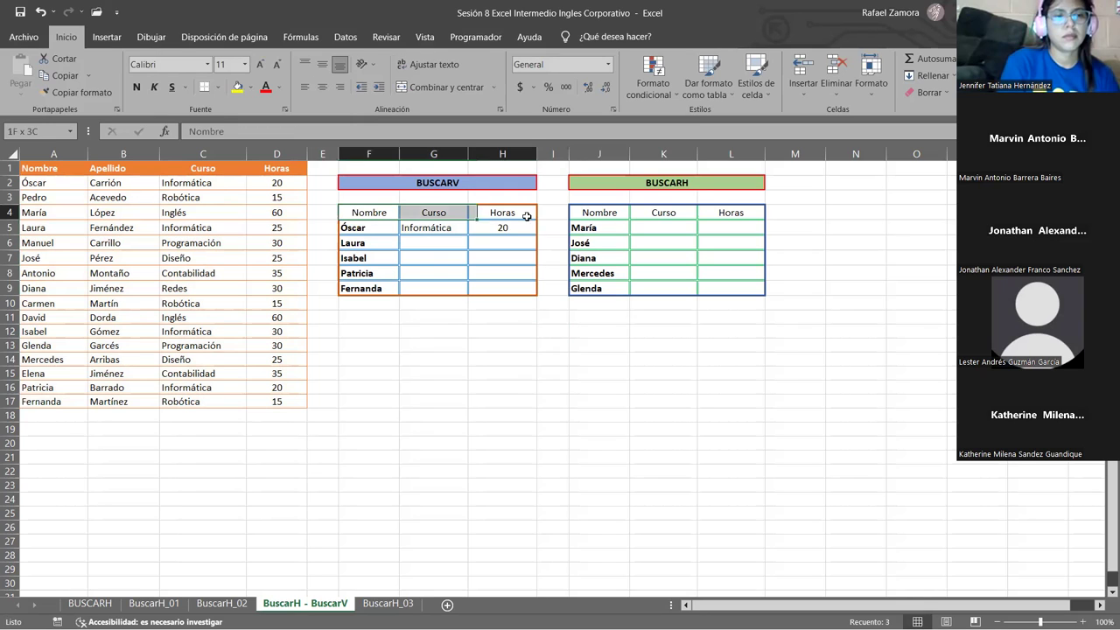
drag(384, 216, 512, 215)
key(ctrl+n)
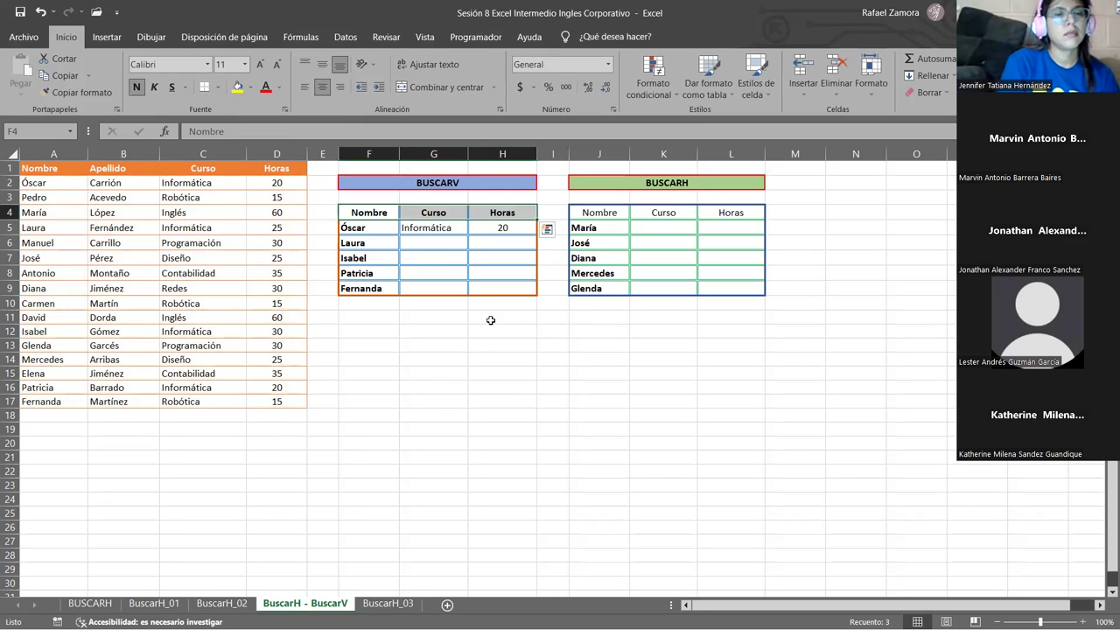
key(ctrl+k)
click(488, 326)
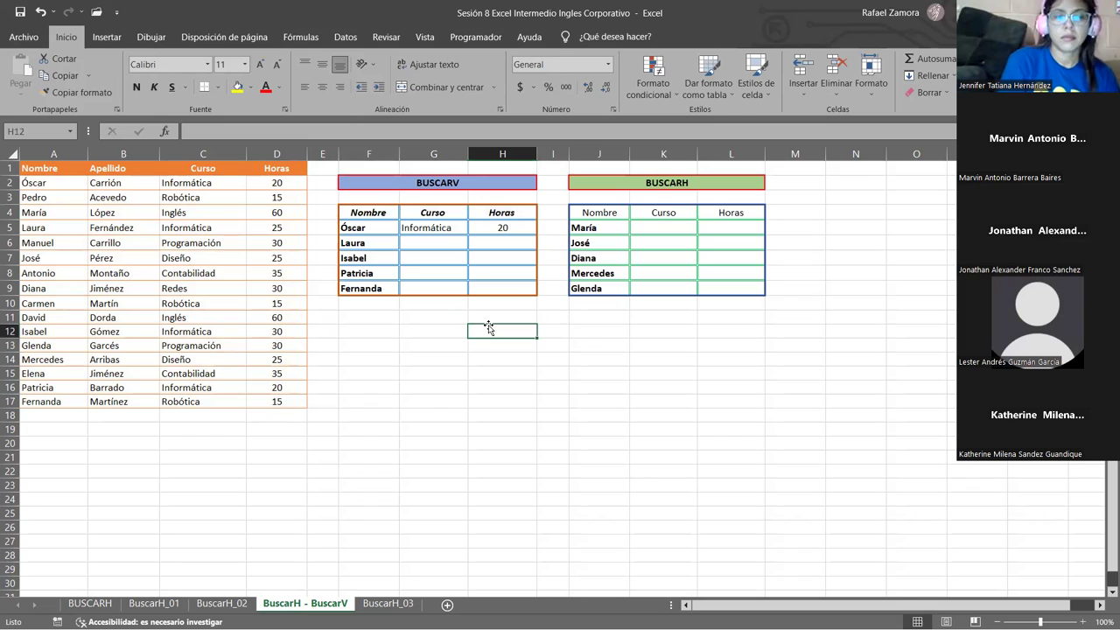
click(378, 218)
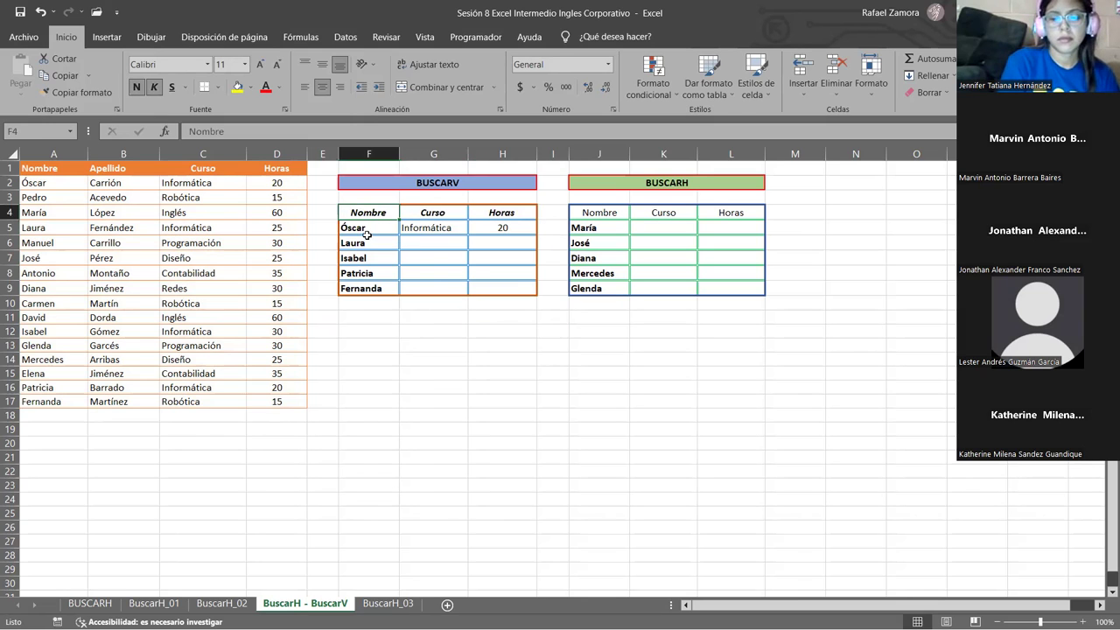
click(372, 229)
Copy Óscar's lookups into row 6 and fix the Curso formula's range to A2:C17.
click(429, 226)
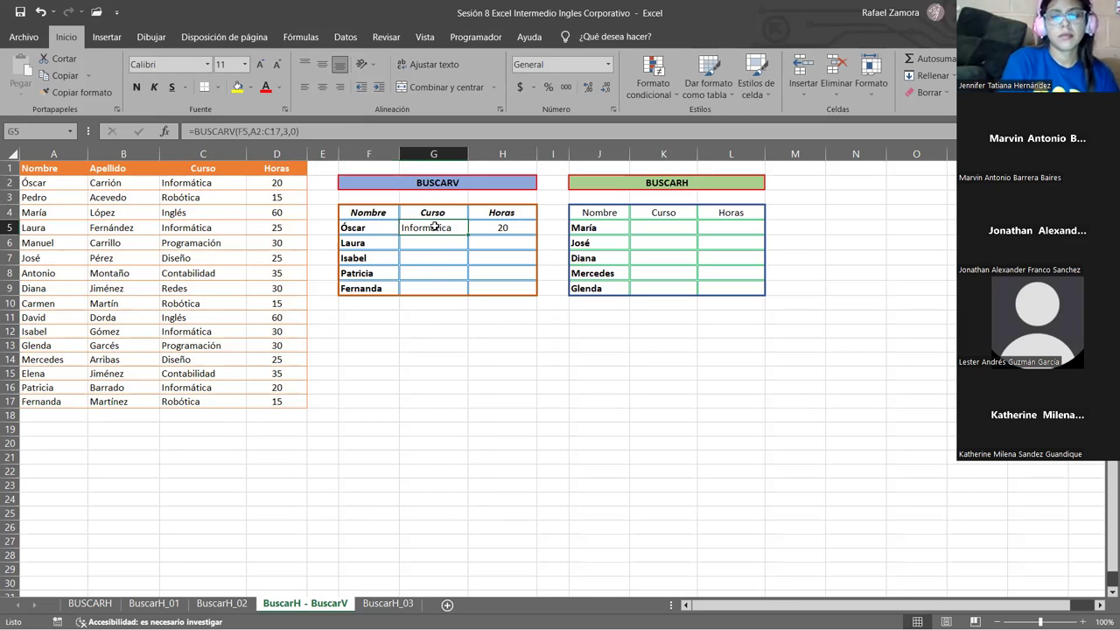
click(511, 235)
click(427, 229)
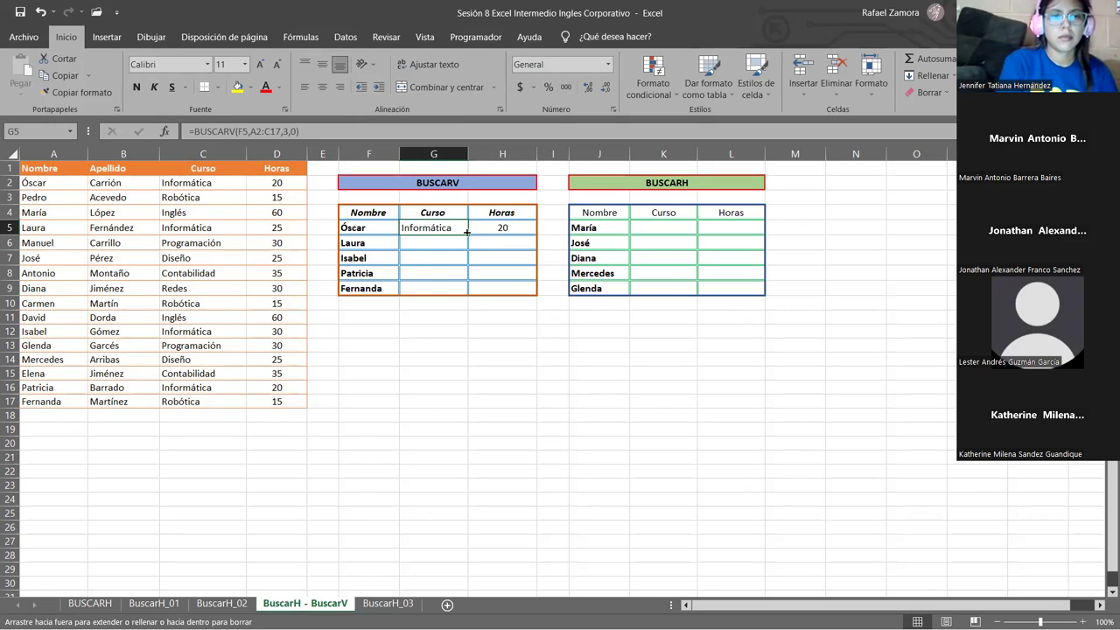
mouse_move(459, 229)
mouse_down()
mouse_move(492, 228)
mouse_move(537, 249)
mouse_up()
click(437, 242)
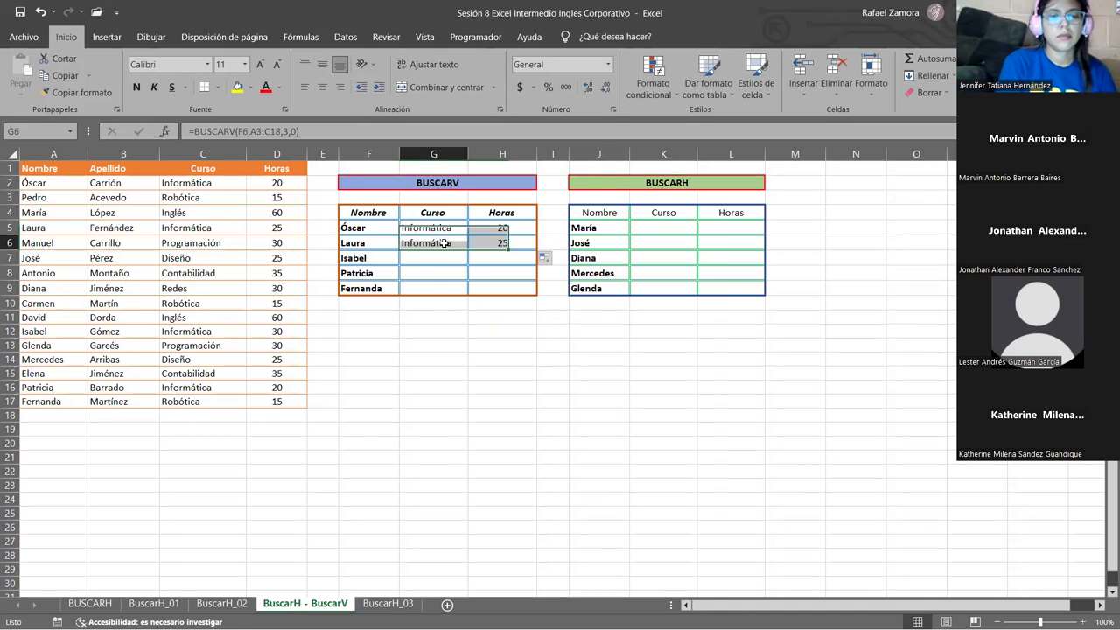
key(F2)
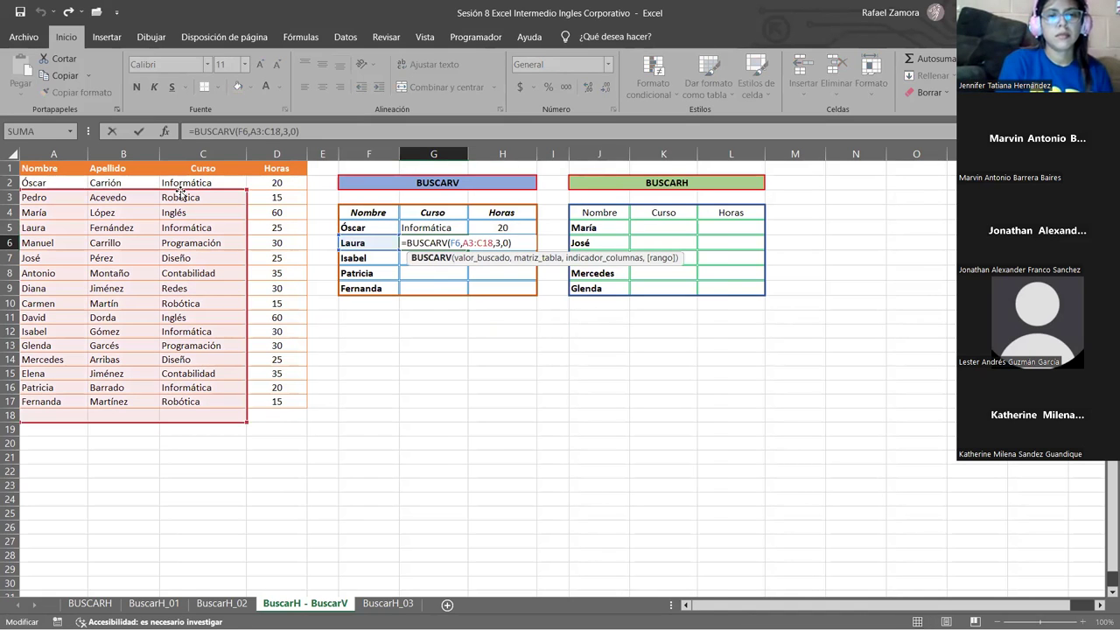
drag(180, 194, 184, 183)
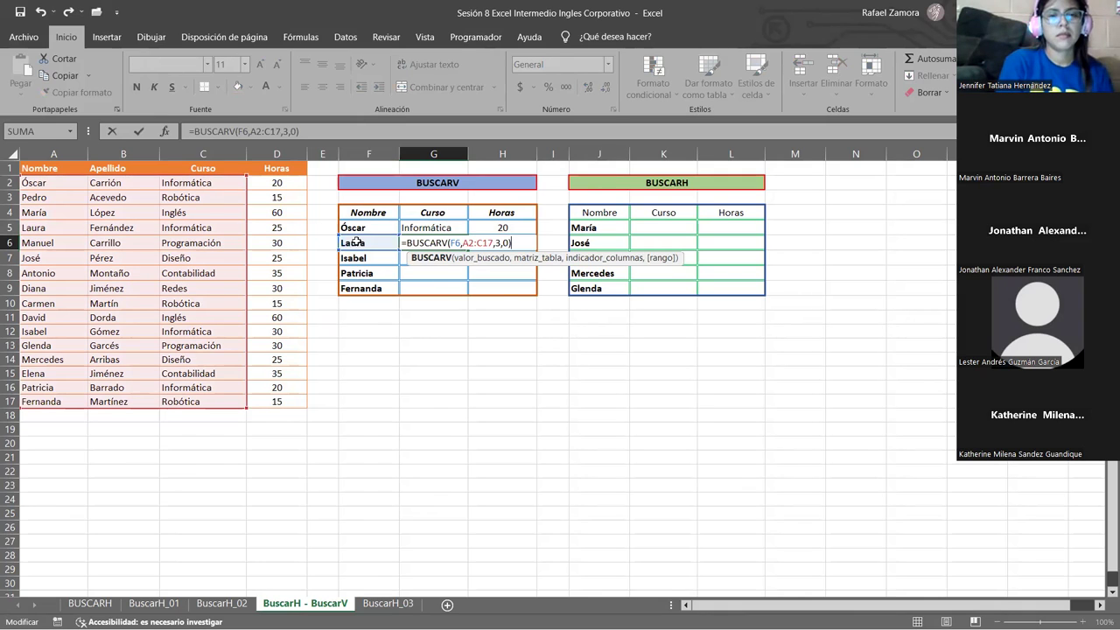
key(Return)
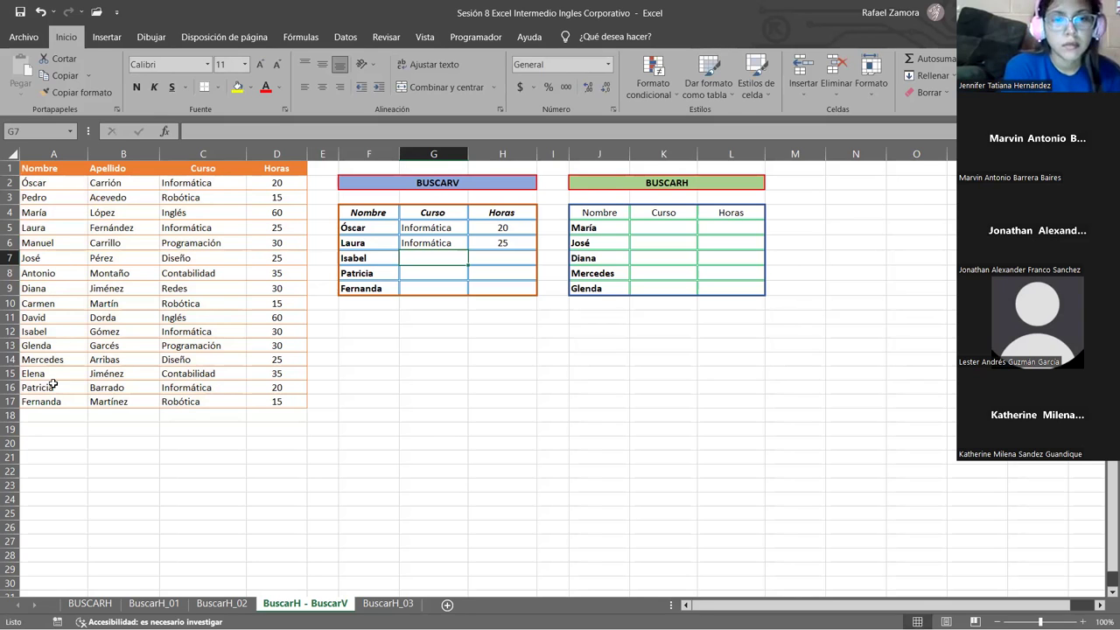
Make the lookup table ranges absolute ($A$2:$C$17) and fill G6:H6 down to row 8.
click(198, 228)
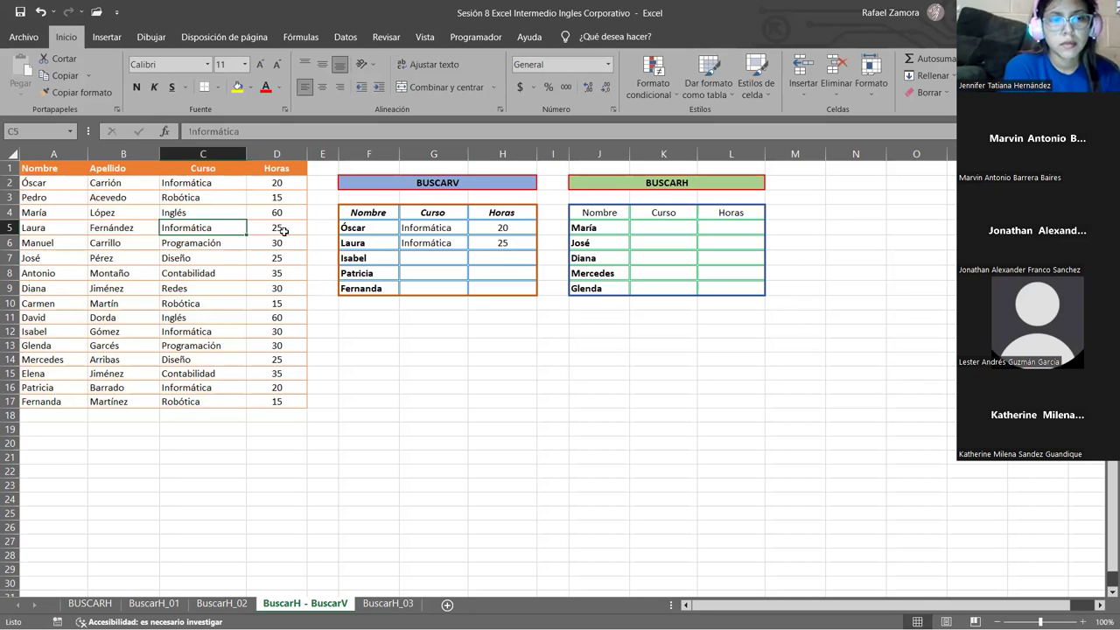
click(506, 244)
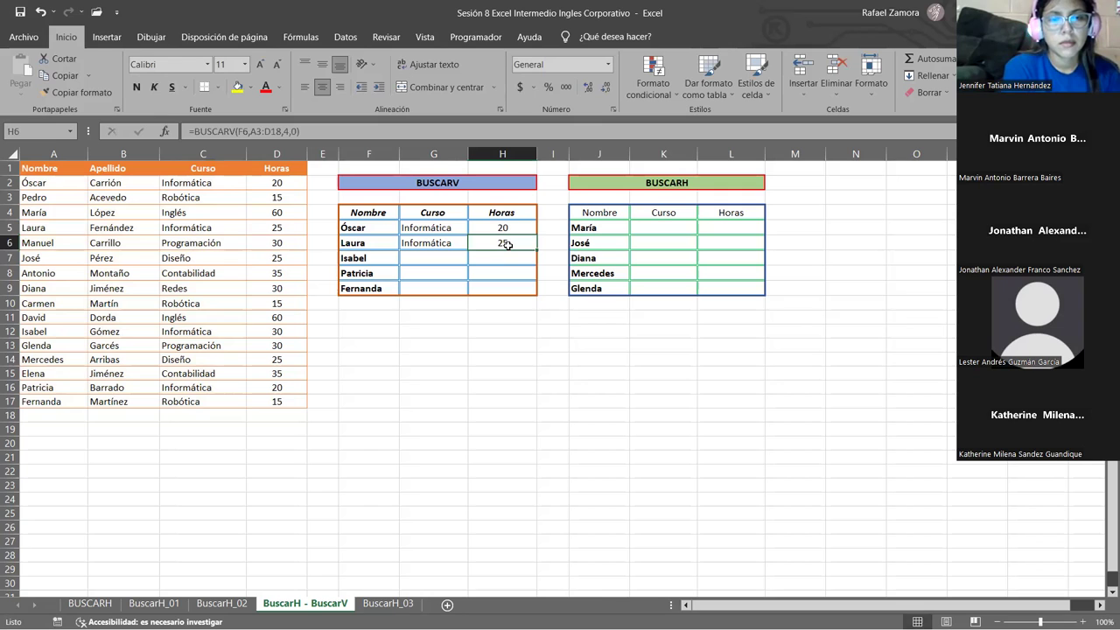
click(407, 242)
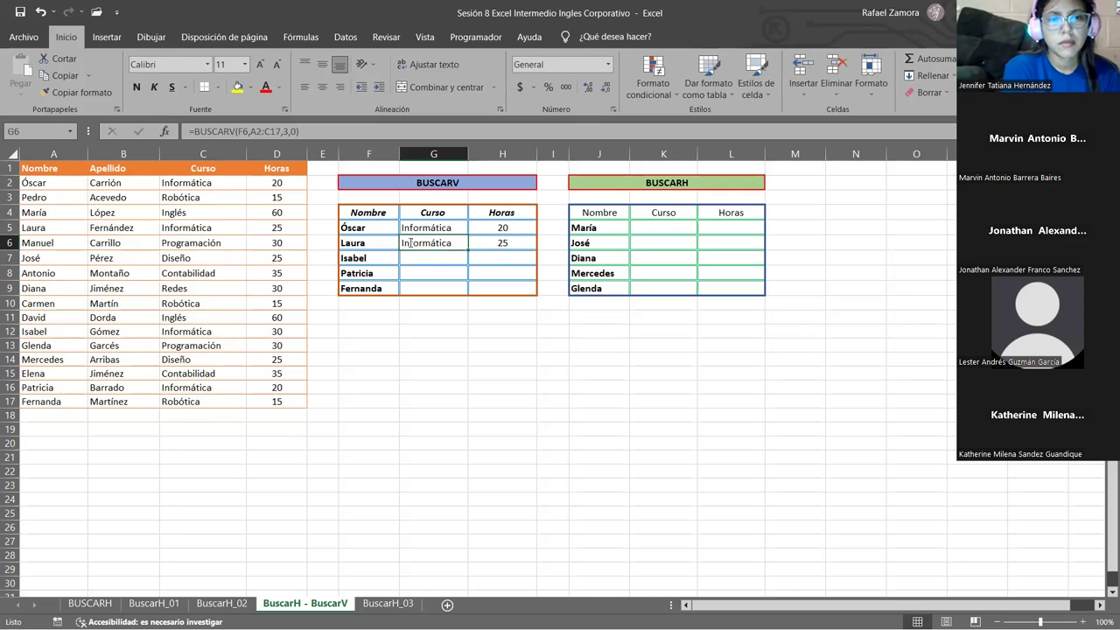
key(F2)
double_click(471, 244)
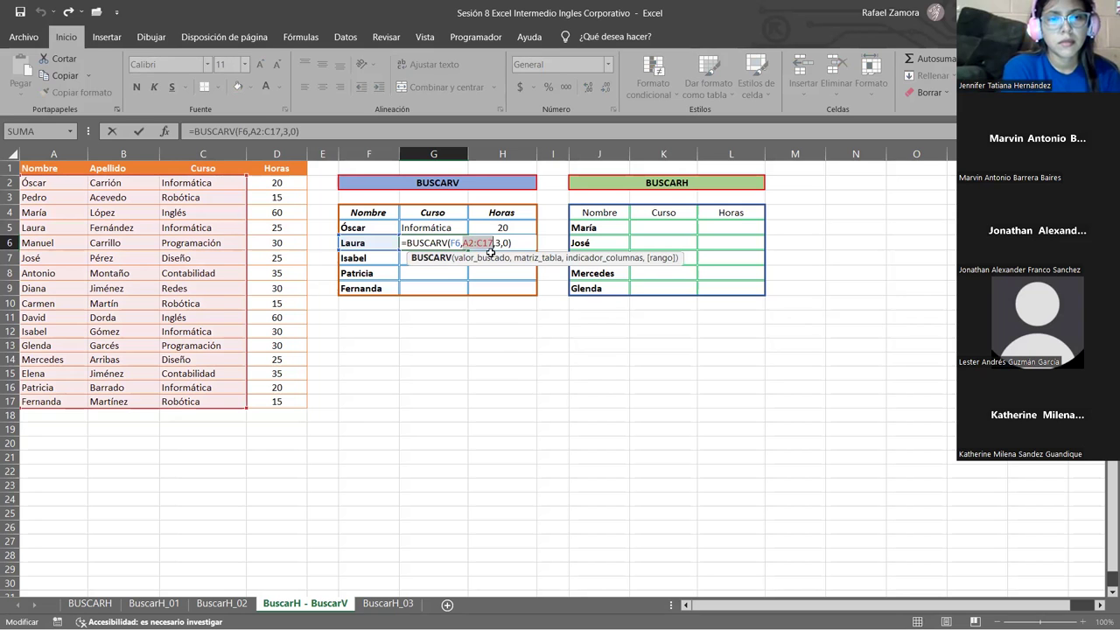
key(Escape)
double_click(500, 244)
drag(503, 243, 531, 245)
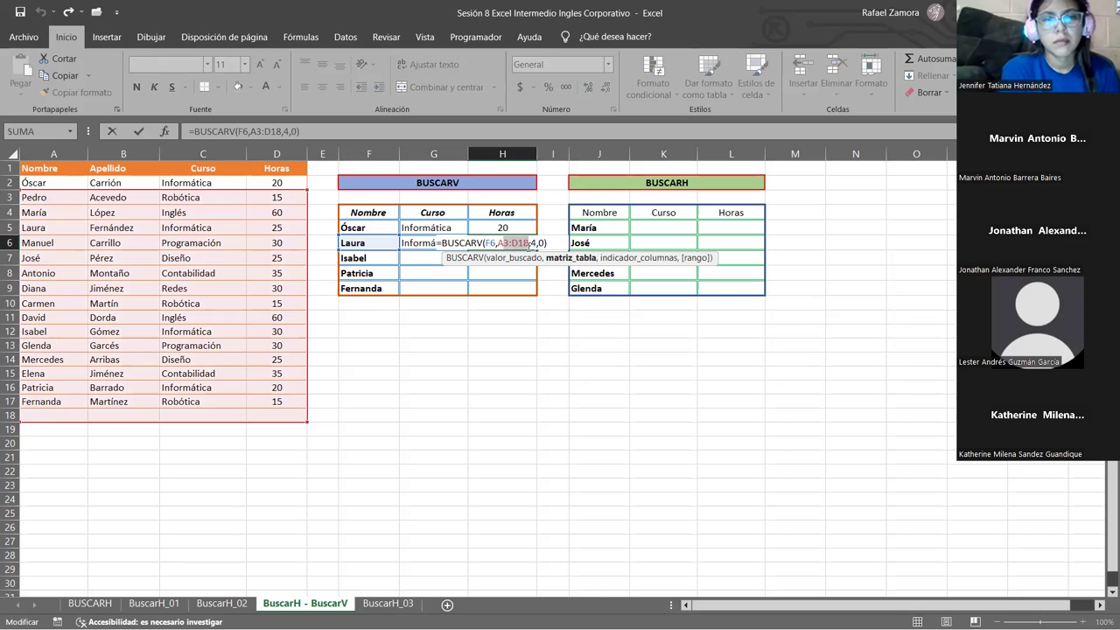
key(F4)
key(Return)
mouse_move(429, 244)
mouse_down()
mouse_move(504, 243)
mouse_move(537, 278)
mouse_up()
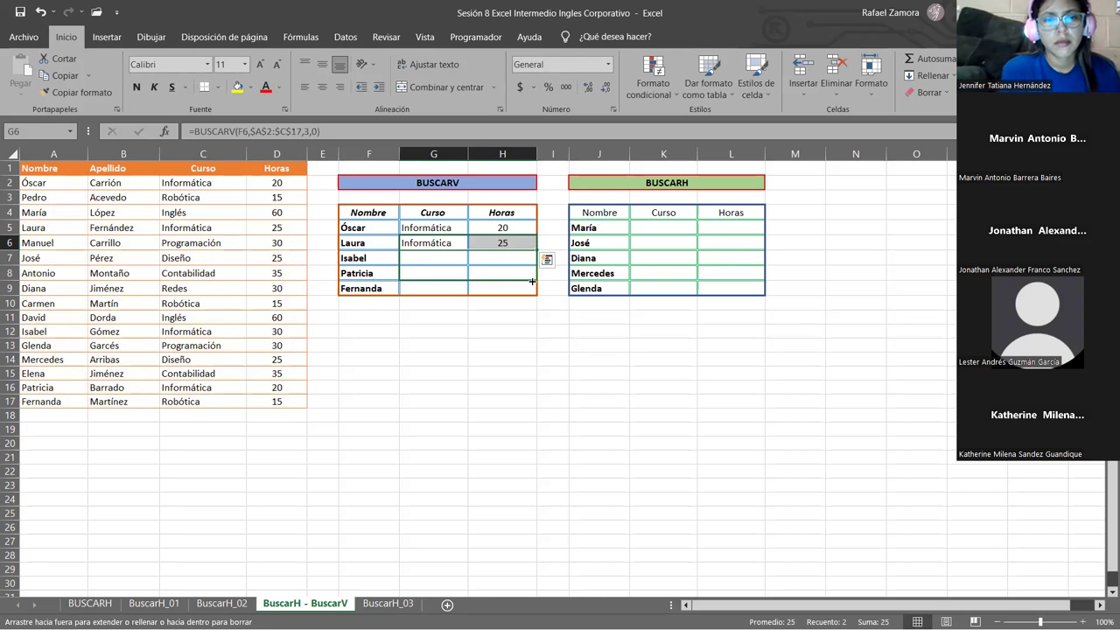
Copy G8:H8 into row 9 so Fernanda's row shows Robótica and 15.
click(429, 261)
double_click(428, 261)
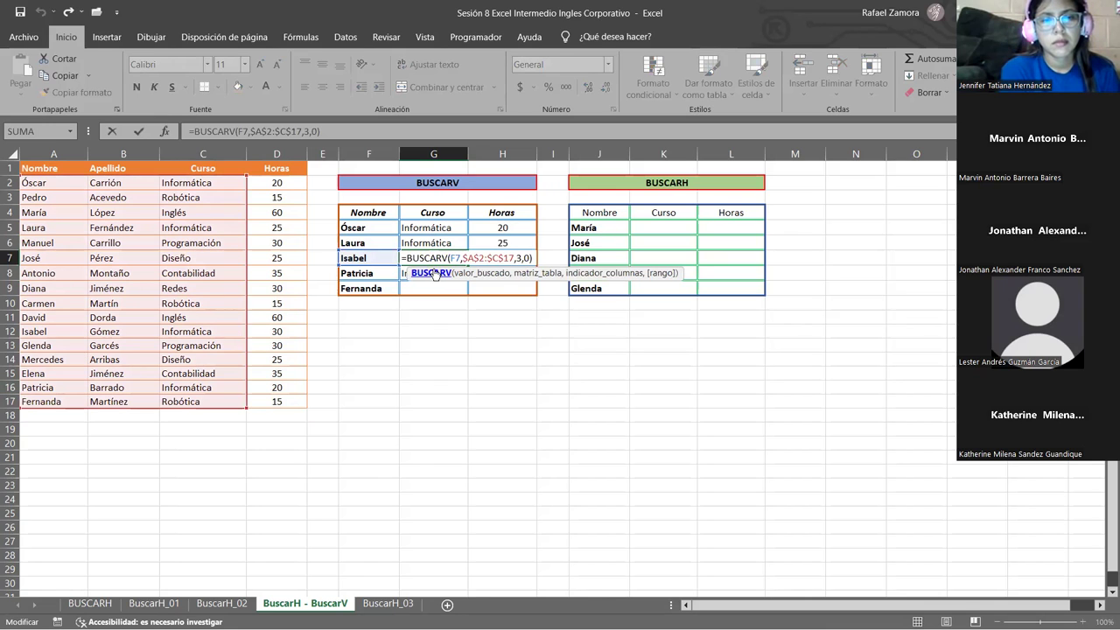
click(513, 255)
click(410, 273)
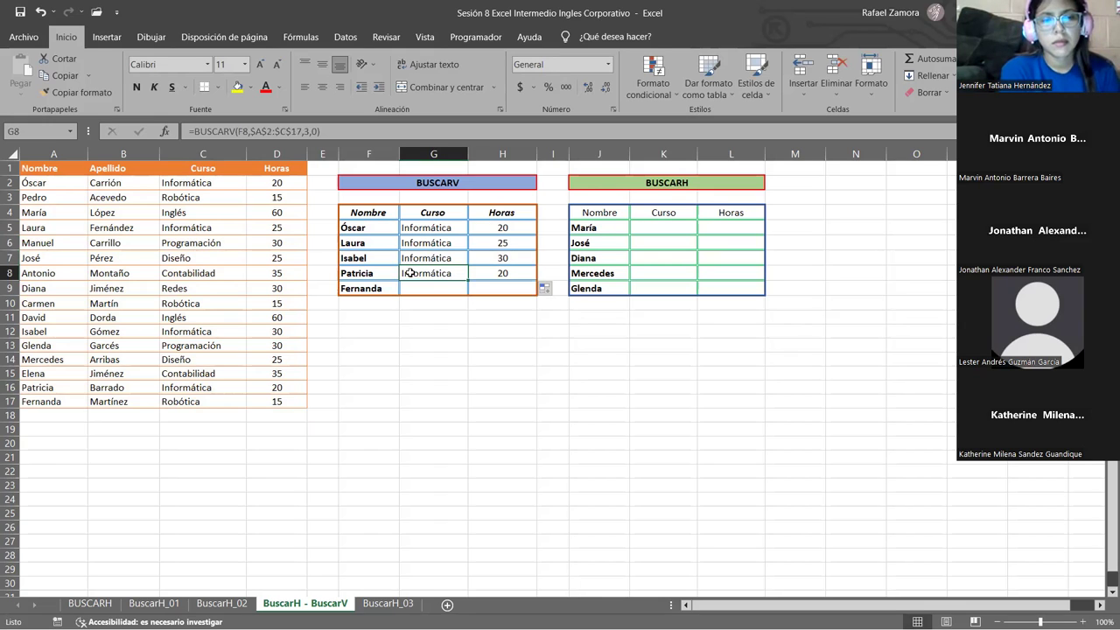
shift+click(525, 274)
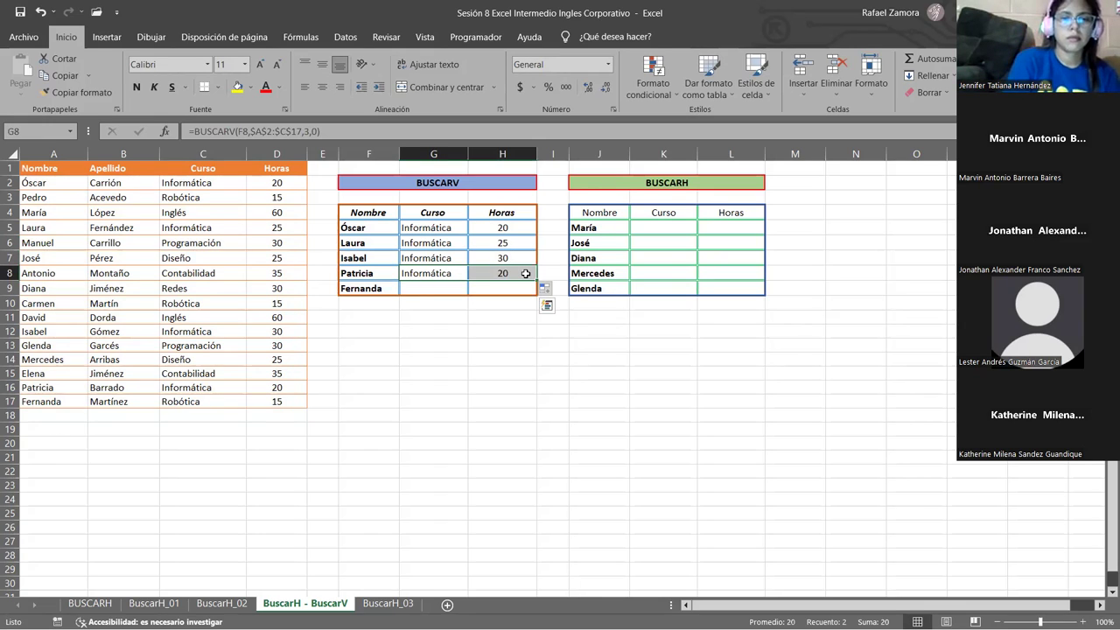
key(ctrl+c)
click(444, 292)
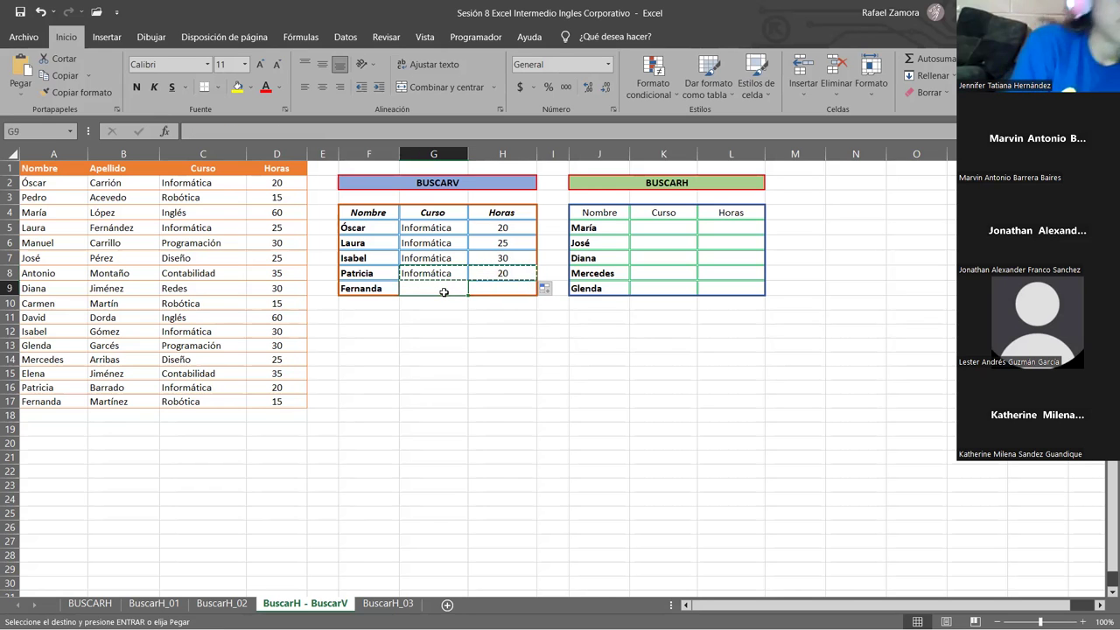
right_click(443, 292)
click(518, 359)
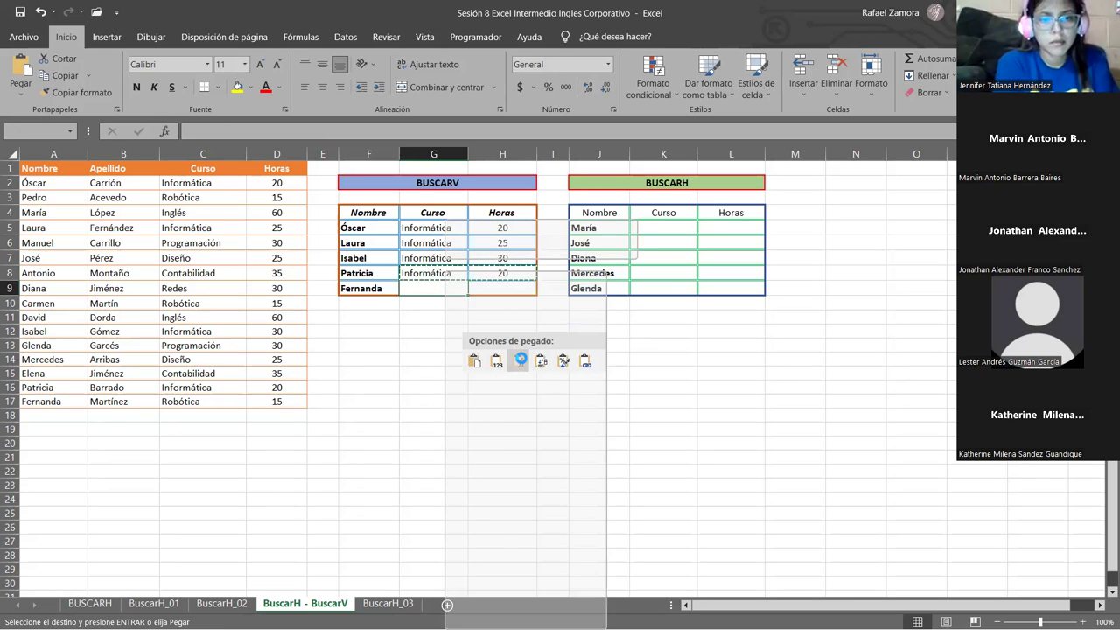
click(516, 359)
click(448, 290)
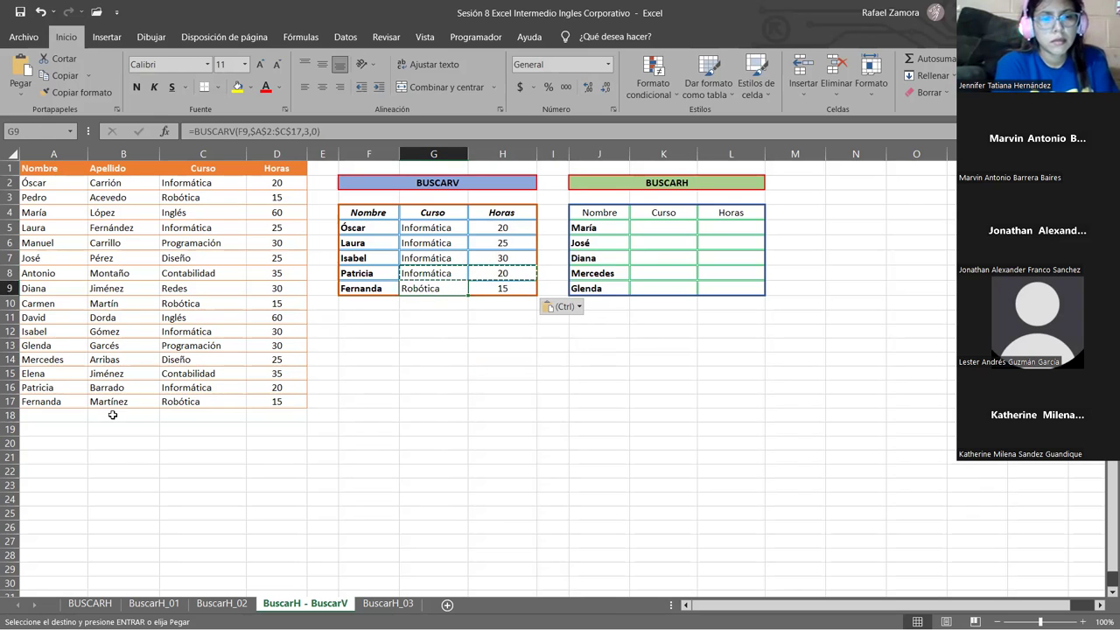
click(490, 288)
key(Escape)
click(525, 329)
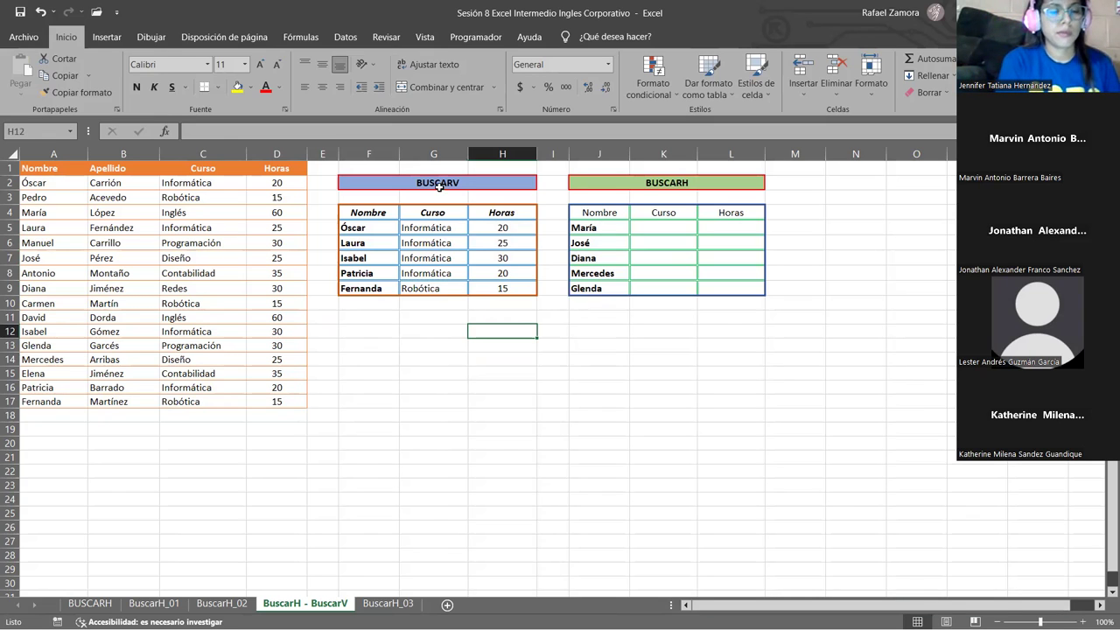
After reviewing the BUSCARV results, bold and italicize the BUSCARH headers in J4:L4.
click(429, 227)
click(517, 256)
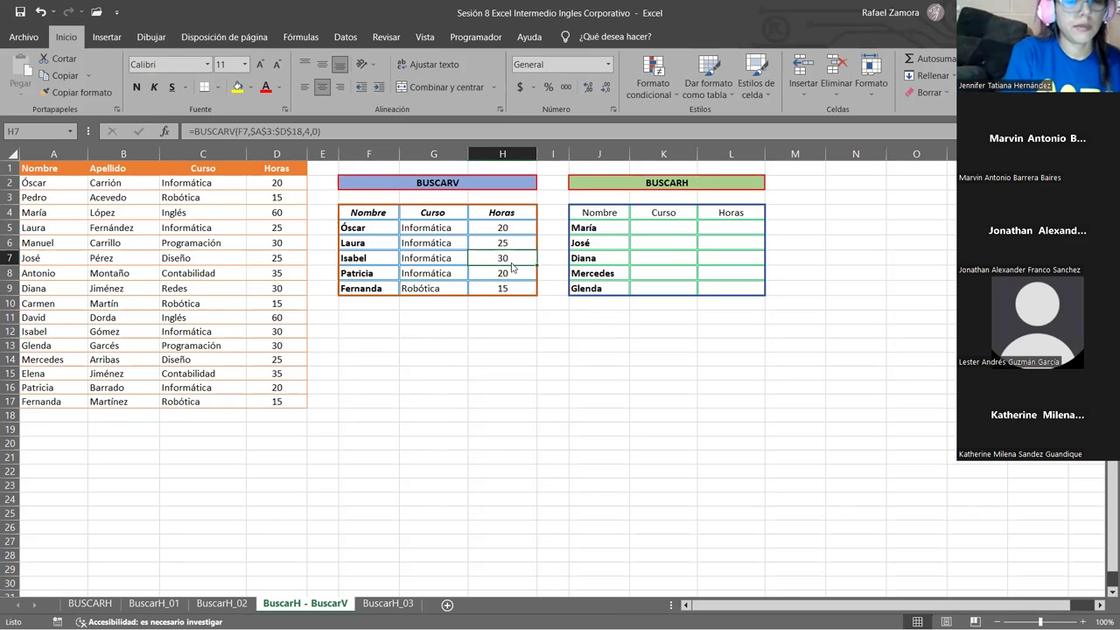
click(434, 336)
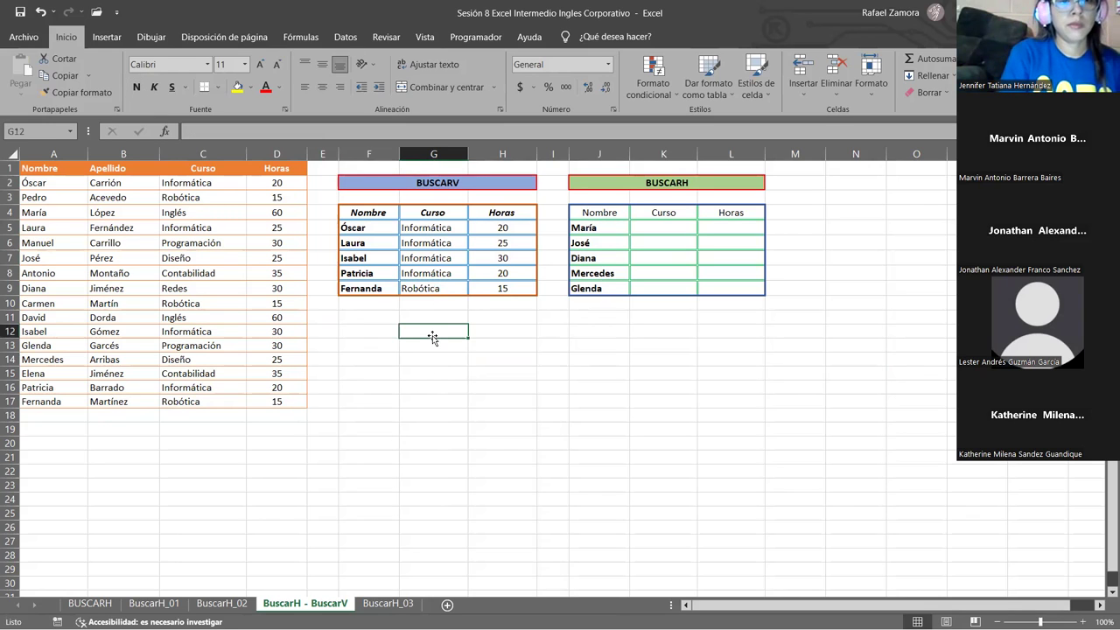
click(674, 227)
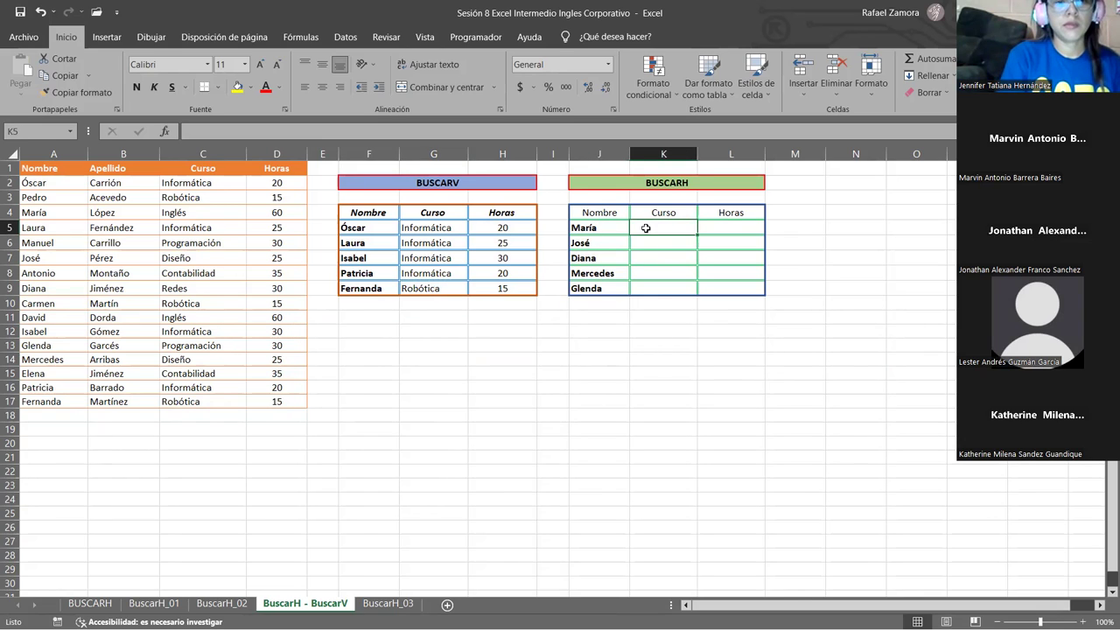
drag(606, 213, 719, 212)
key(ctrl+n)
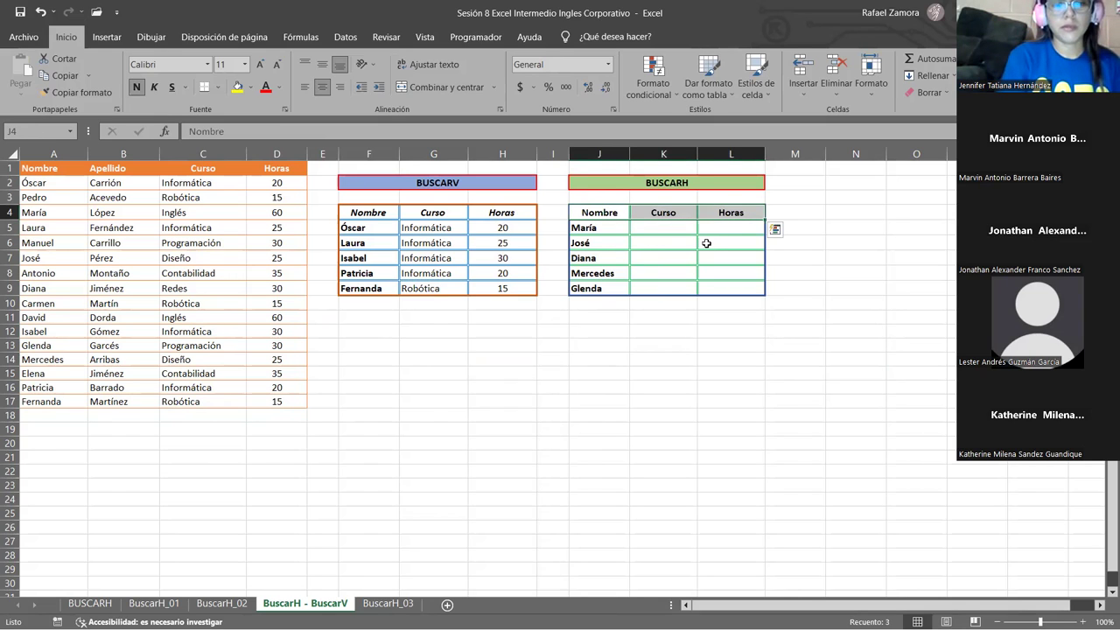
key(ctrl+k)
click(693, 387)
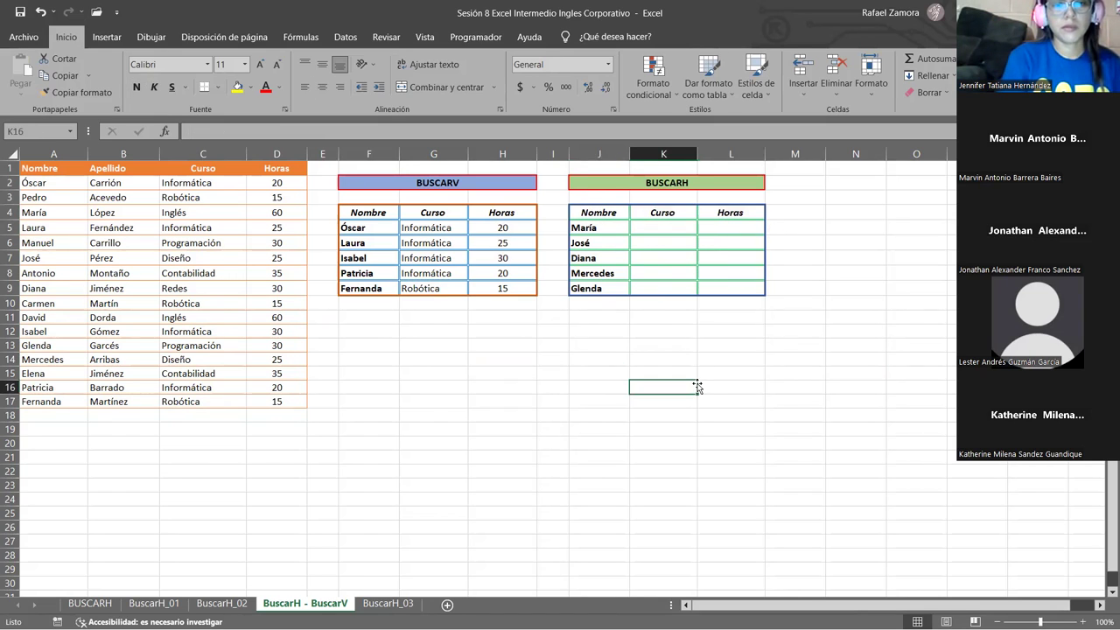
Reselect the five rows of BUSCARV results, then pick the first BUSCARH Curso cell.
click(454, 229)
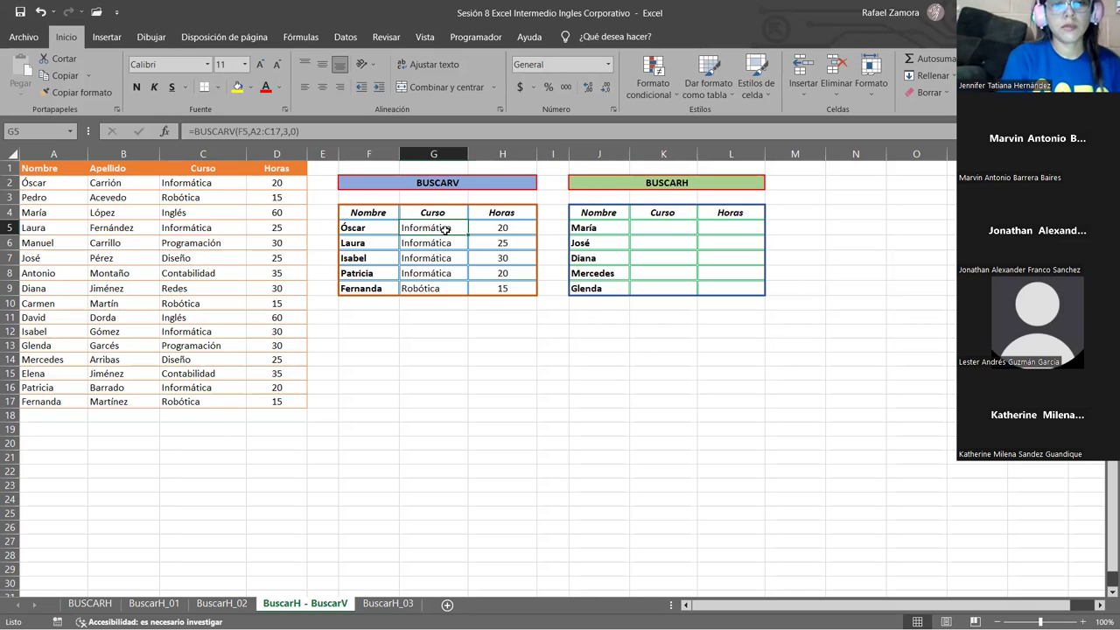
drag(438, 227, 508, 291)
drag(437, 228, 523, 301)
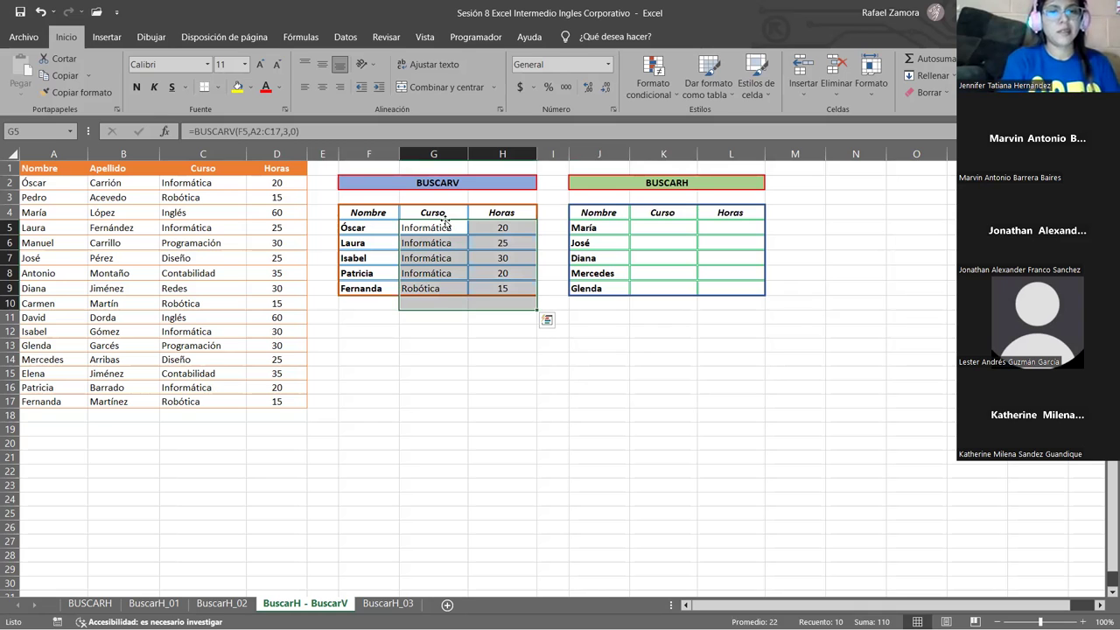
drag(440, 228, 492, 289)
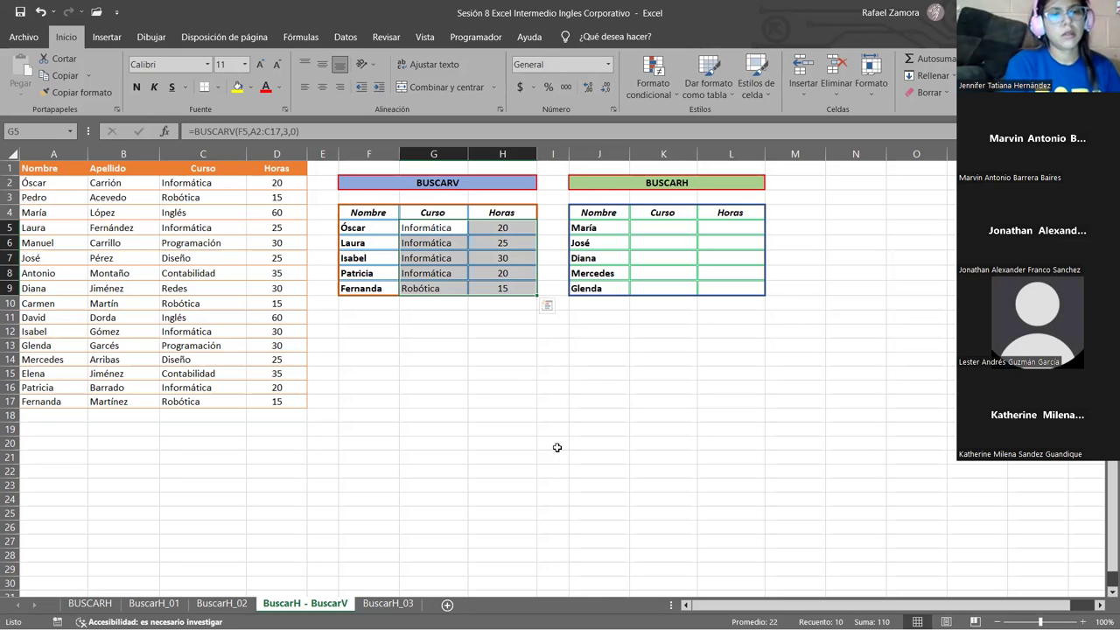
click(692, 227)
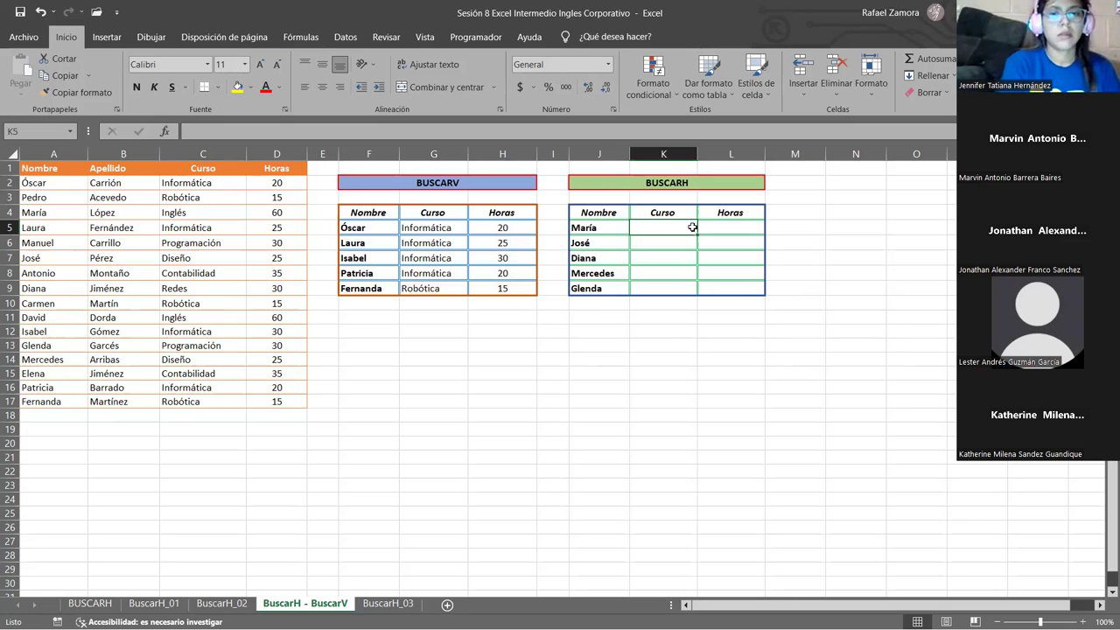
Start a BUSCARH formula in K5 with the Curso heading $K$4 as the lookup value.
text(=)
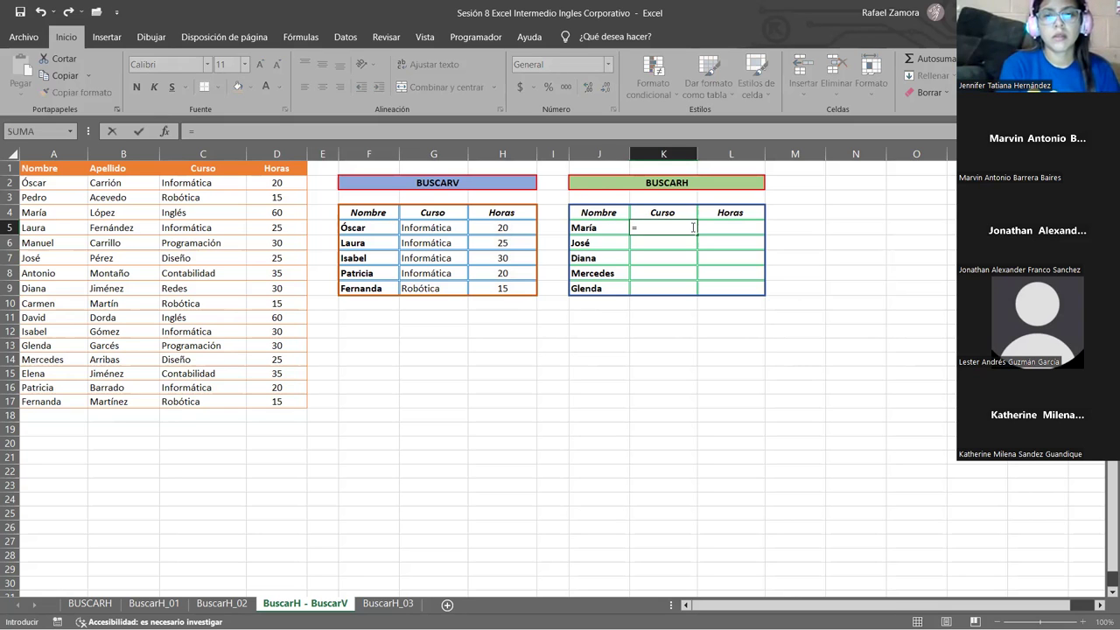
text(buscar)
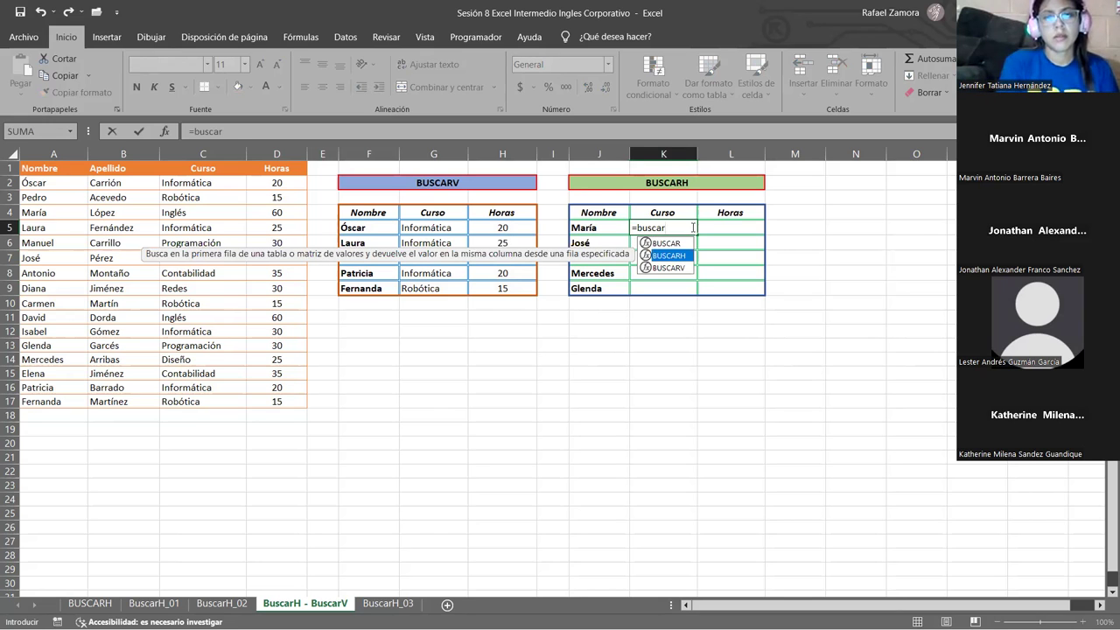
key(Tab)
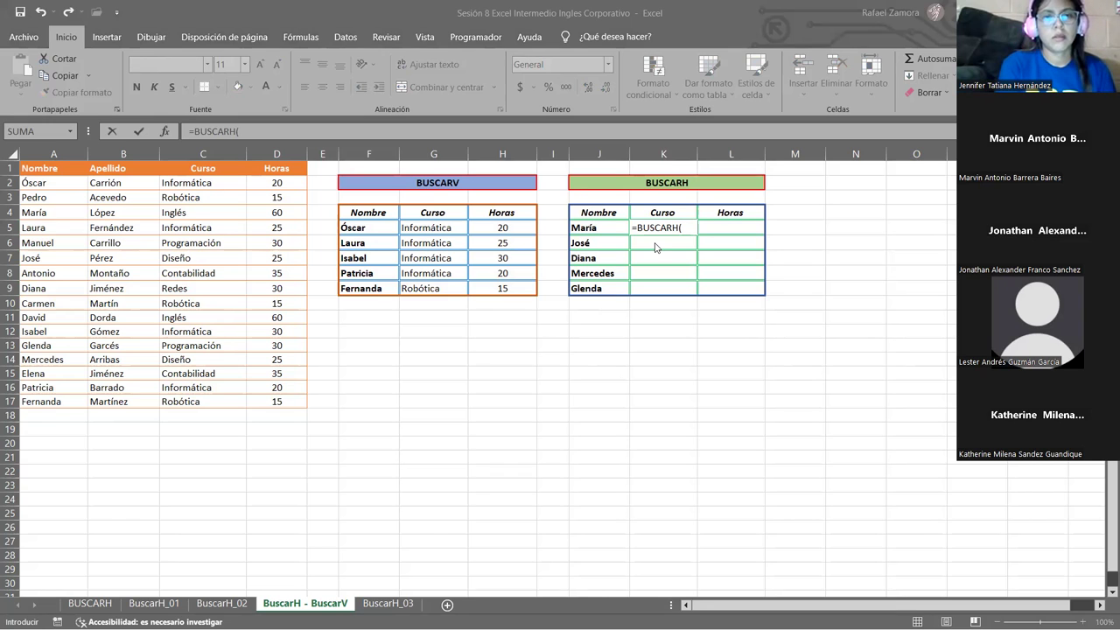
click(672, 212)
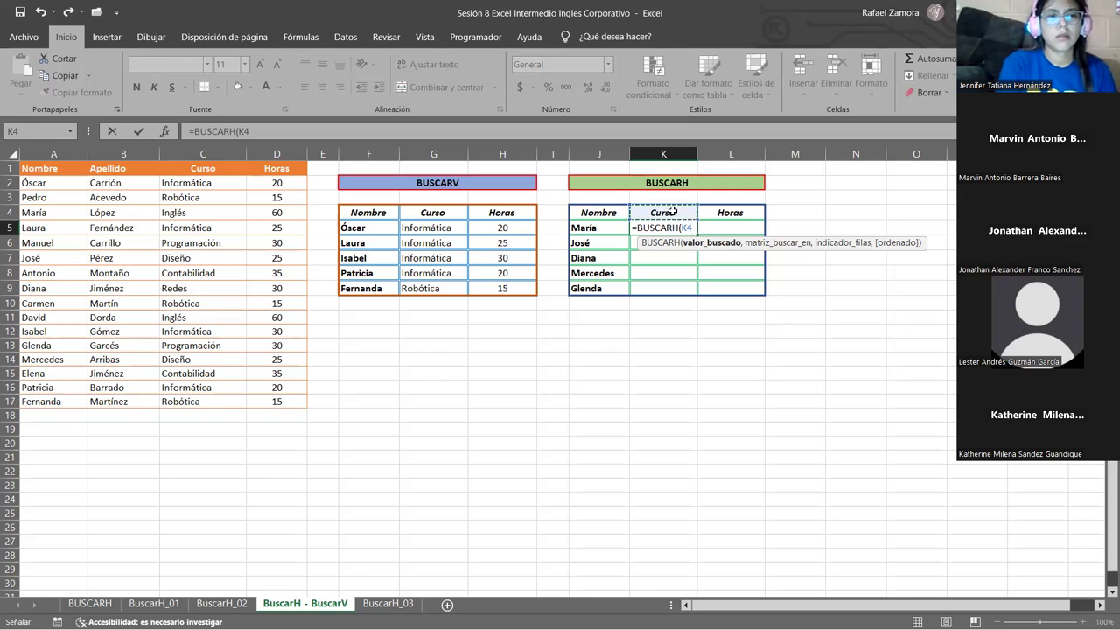
key(F4)
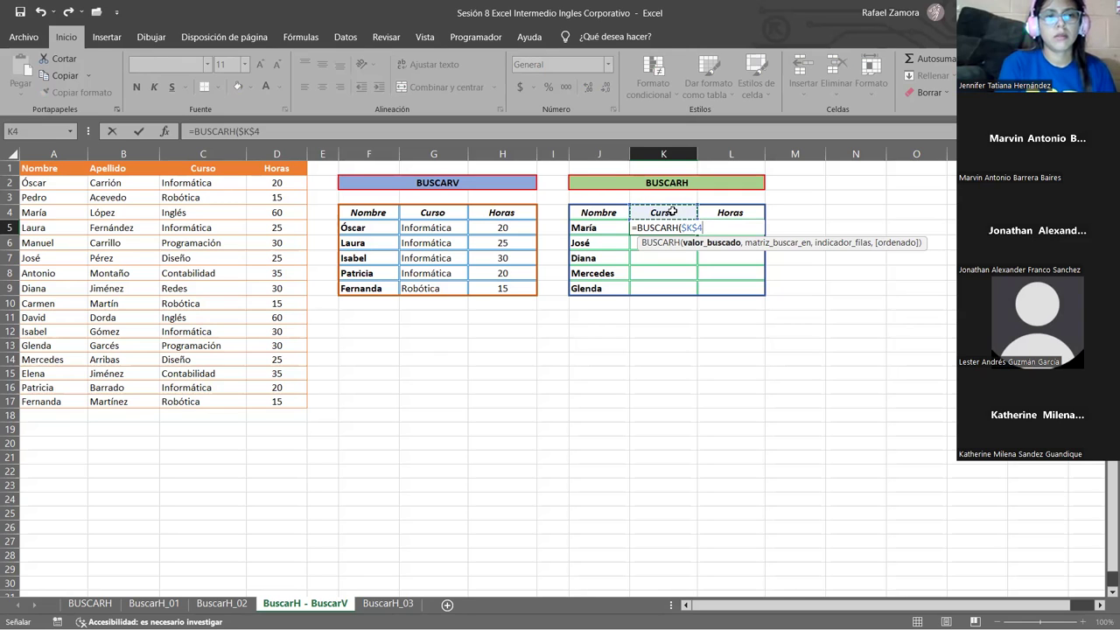
text(,)
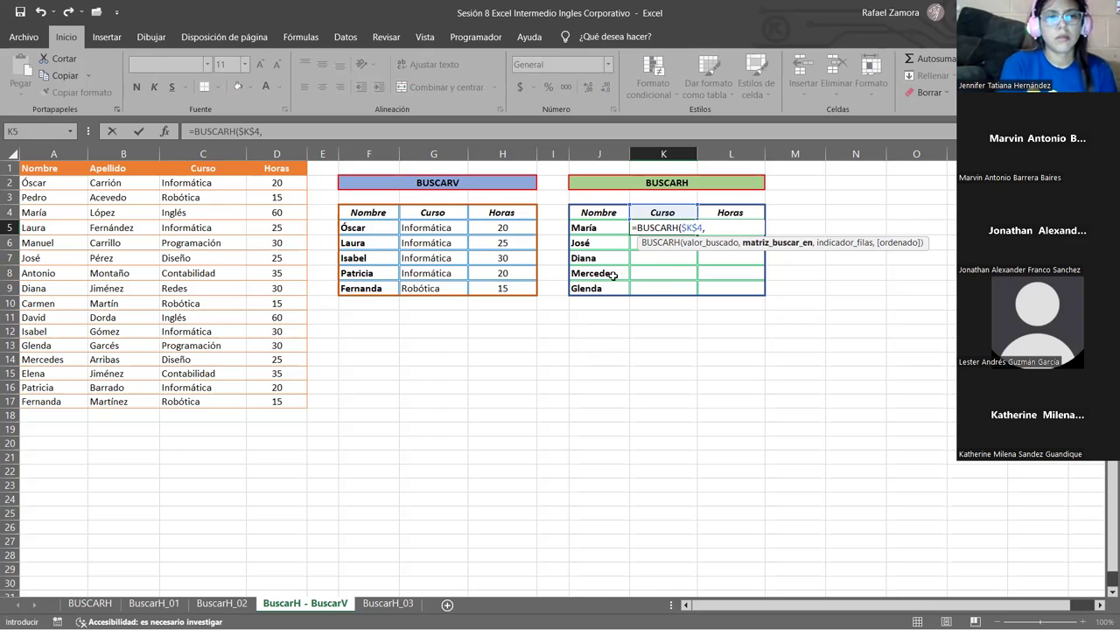
Set the lookup range to C1:C17 with row 4 and exact match, and enter the formula.
click(201, 169)
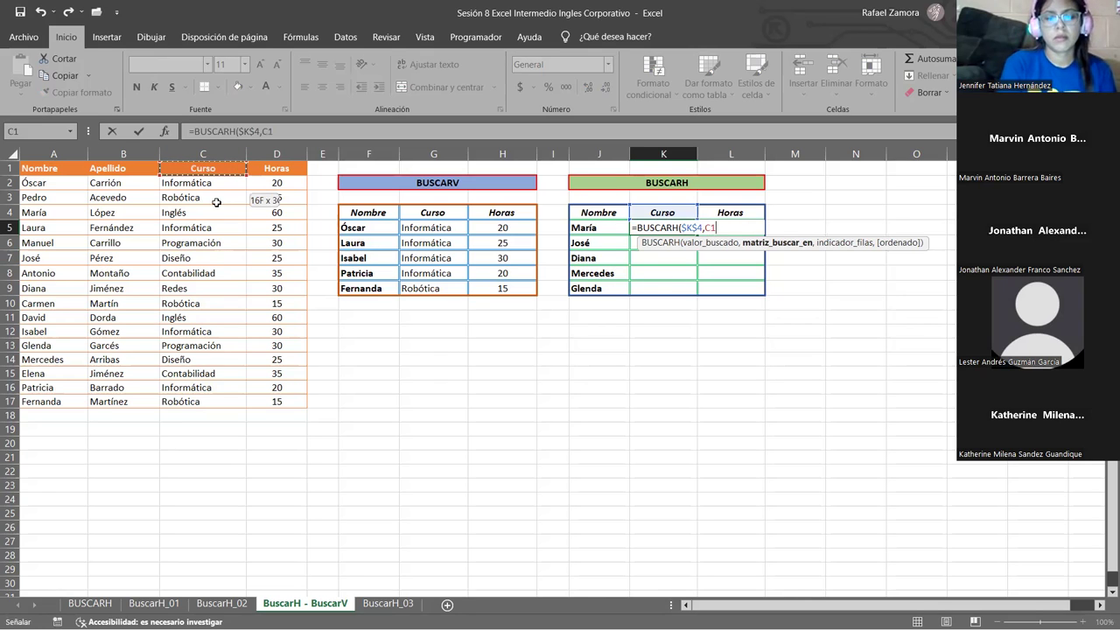
shift+click(195, 406)
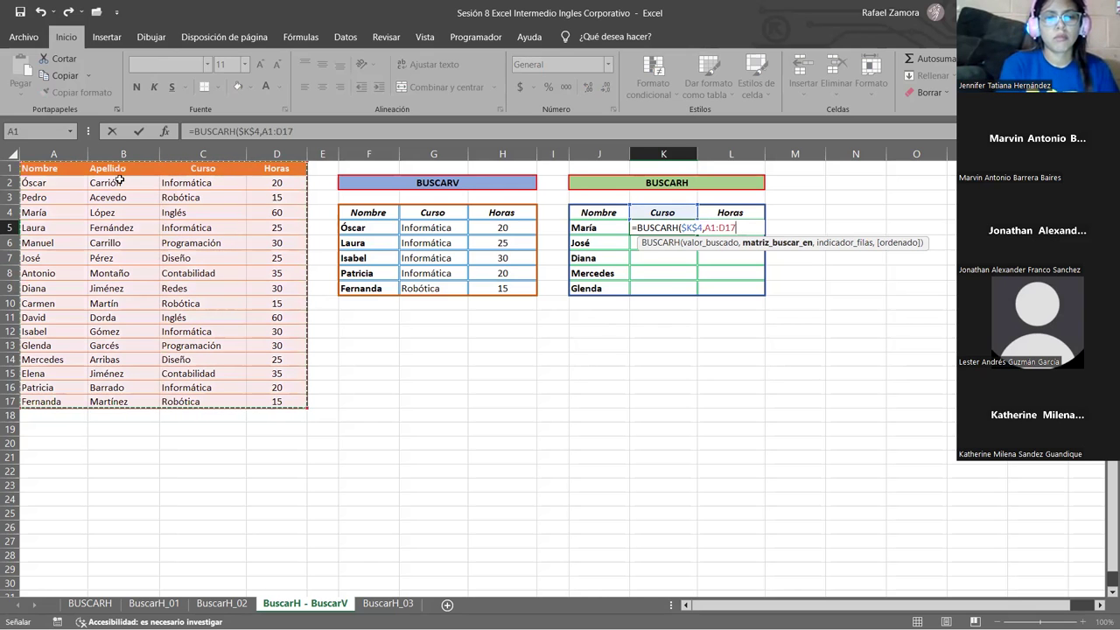
drag(116, 168, 263, 401)
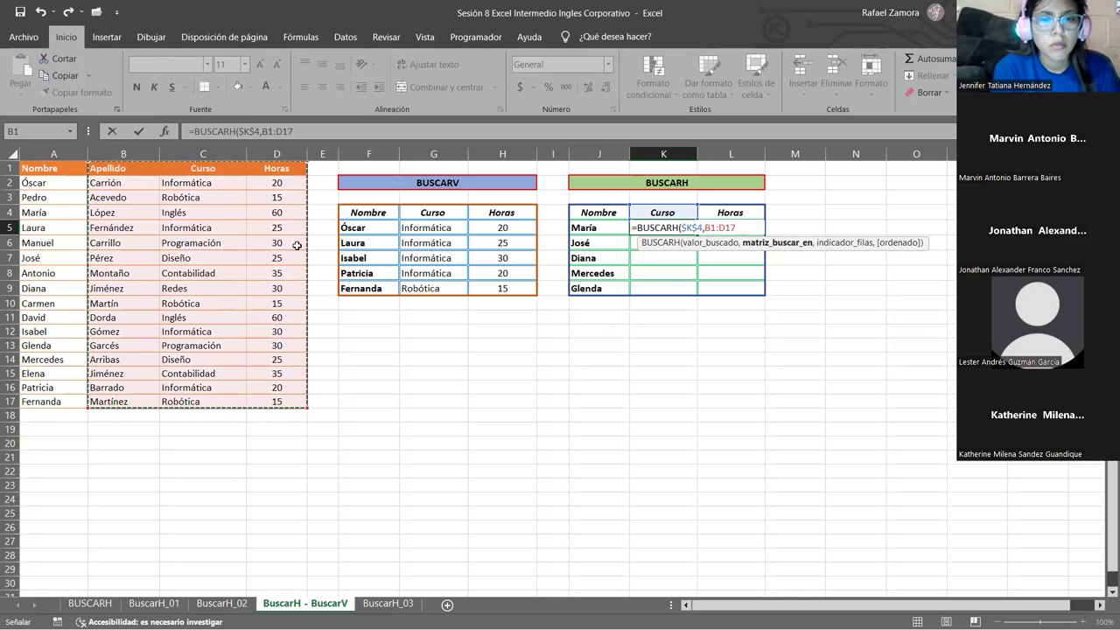
drag(203, 400, 203, 168)
drag(266, 389, 269, 413)
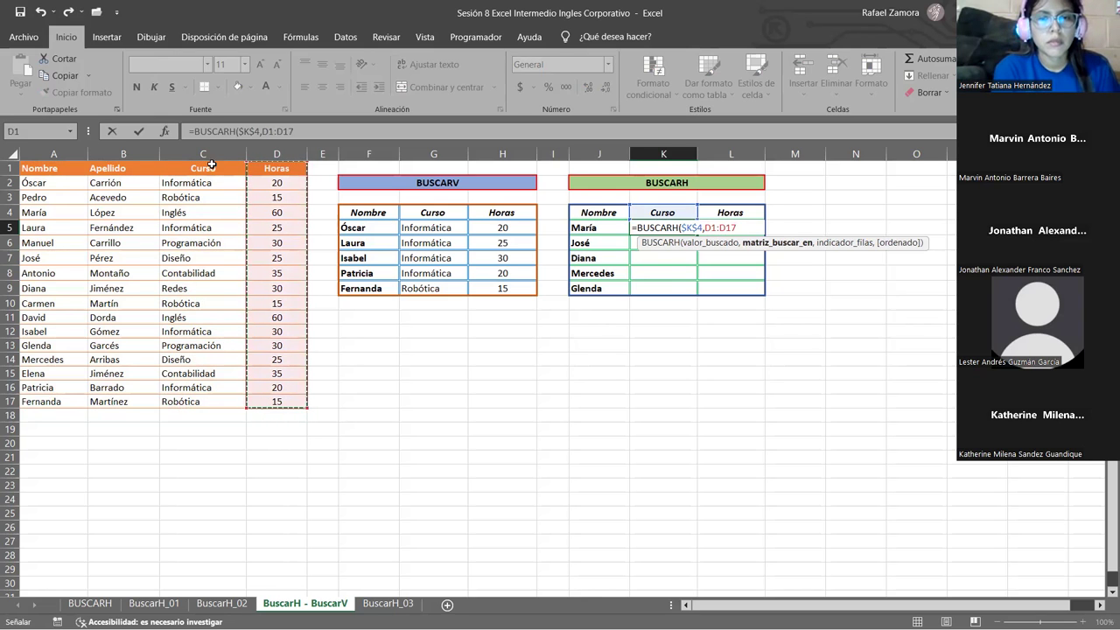
drag(211, 165, 208, 319)
drag(203, 409, 203, 402)
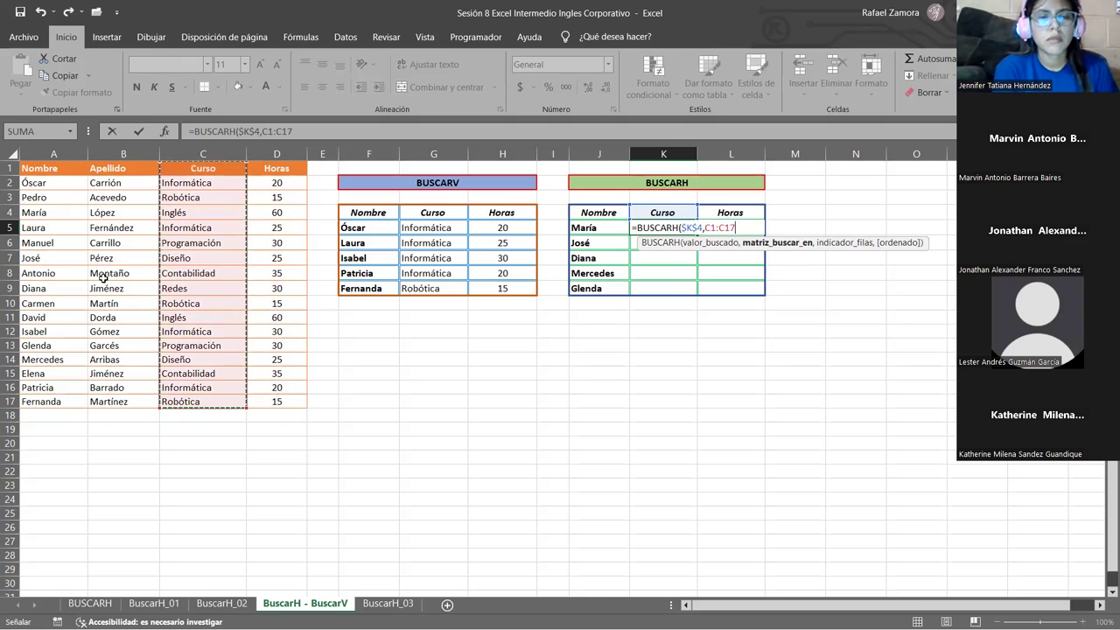
text(,)
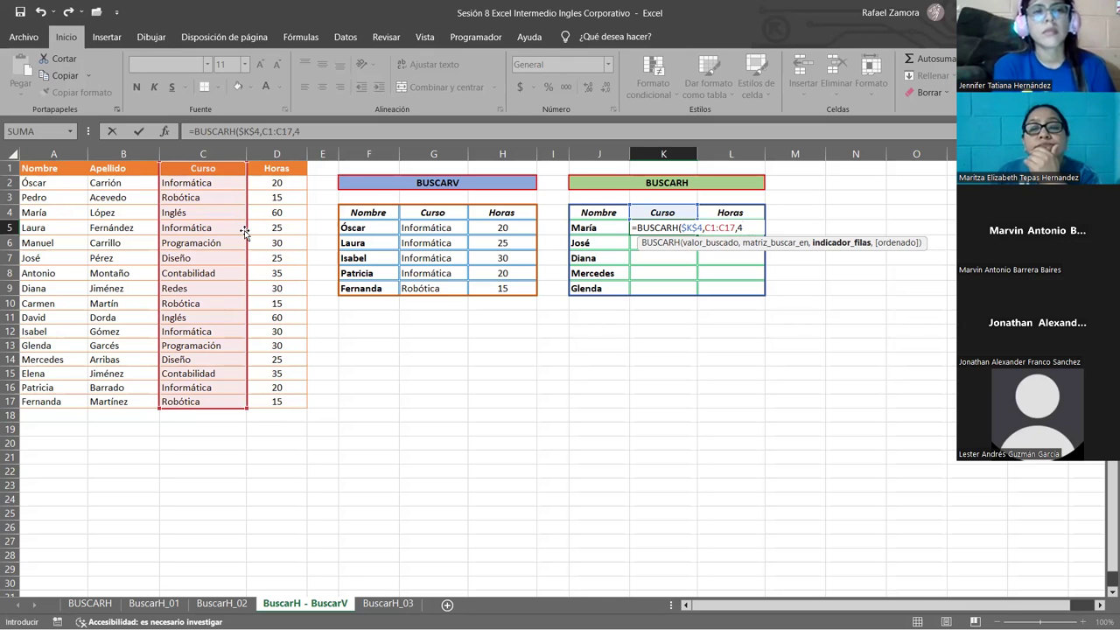
text(4,9)
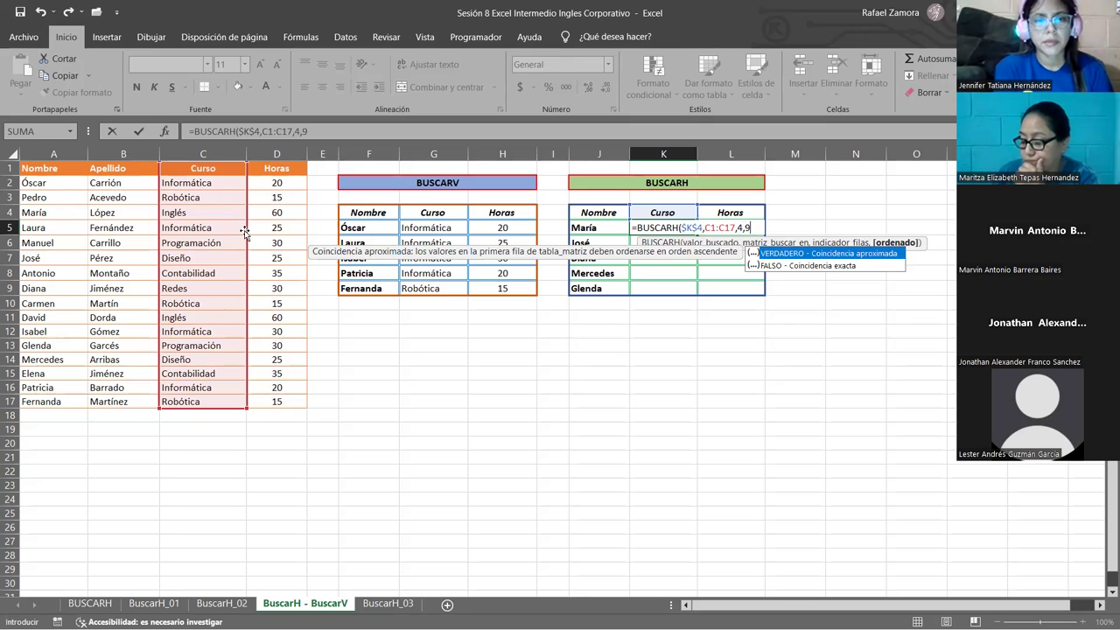
key(BackSpace)
text(0)
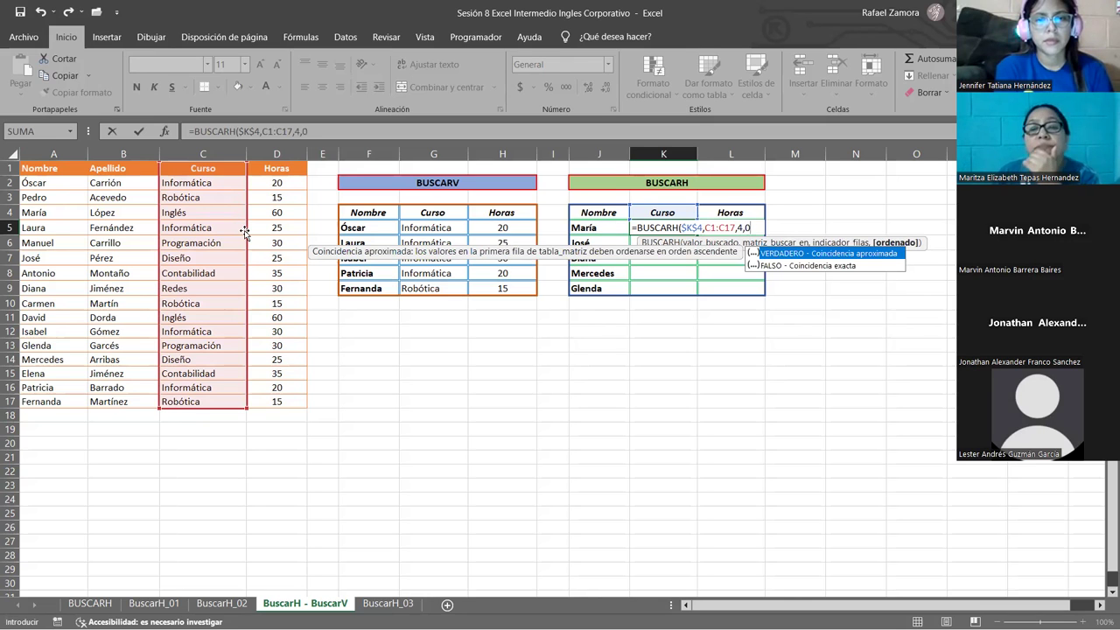
key(Return)
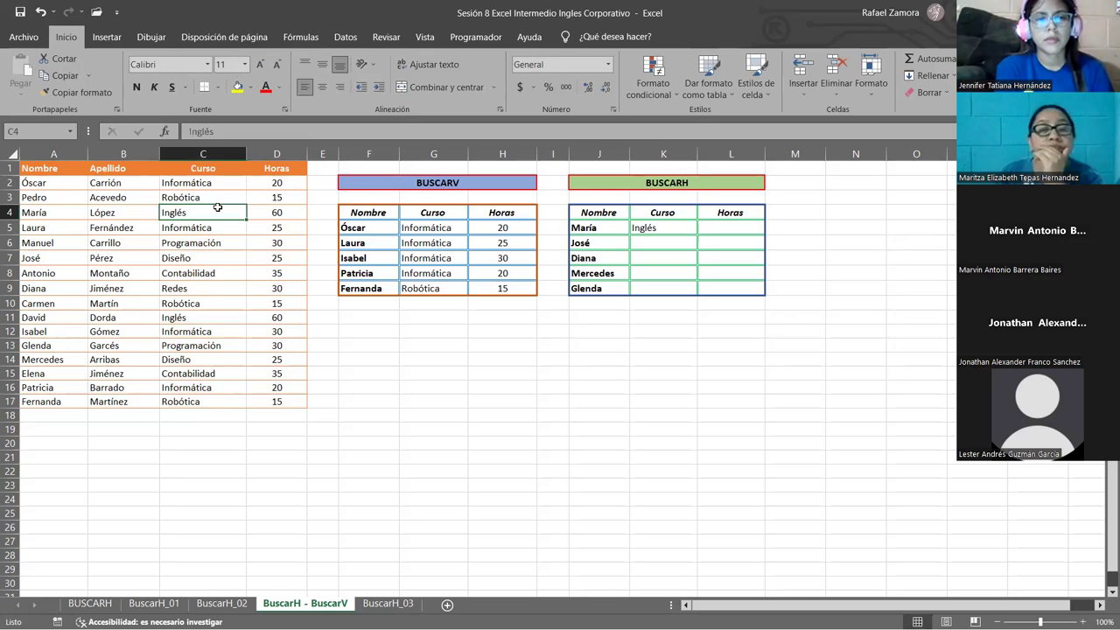
Review the K5 formula, briefly trying an absolute C1:C17 range before cancelling the edit.
click(684, 230)
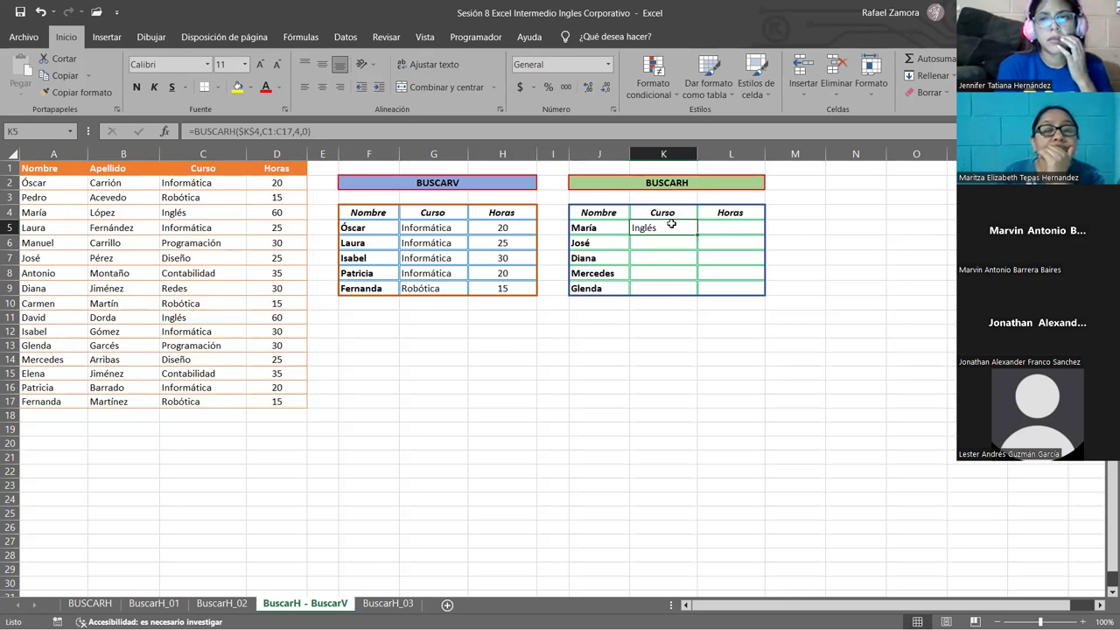
double_click(680, 229)
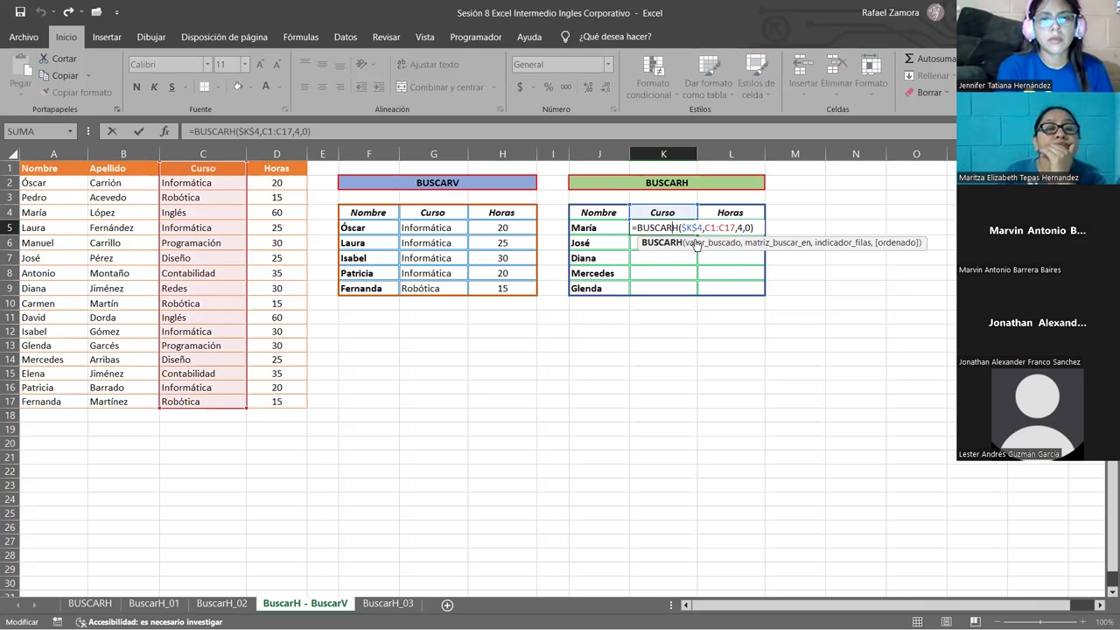
key(Return)
double_click(672, 228)
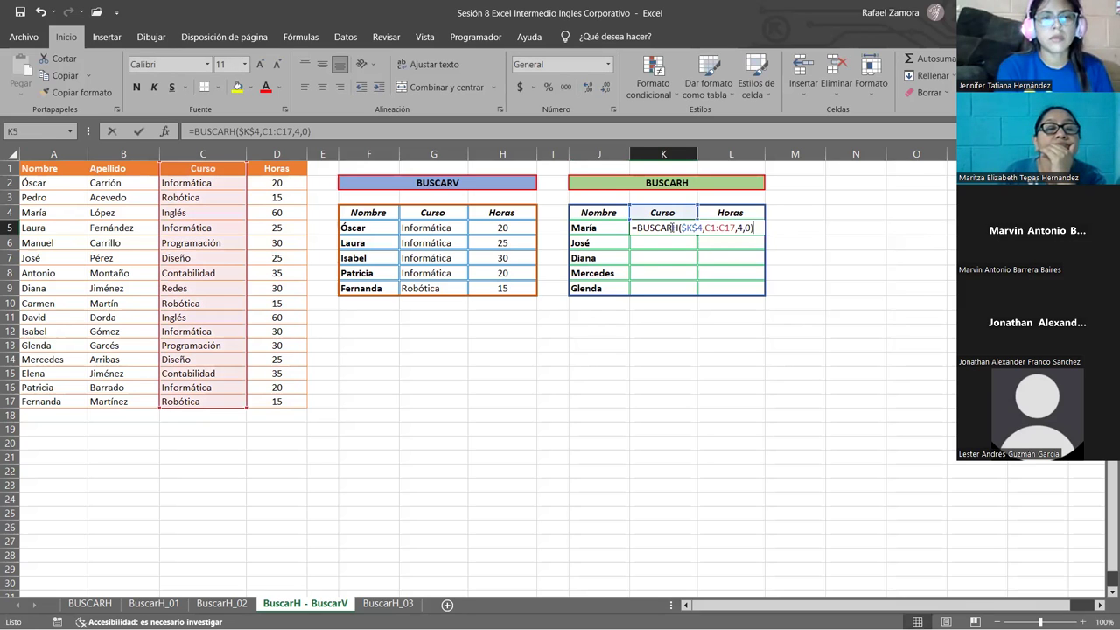
drag(707, 228, 732, 228)
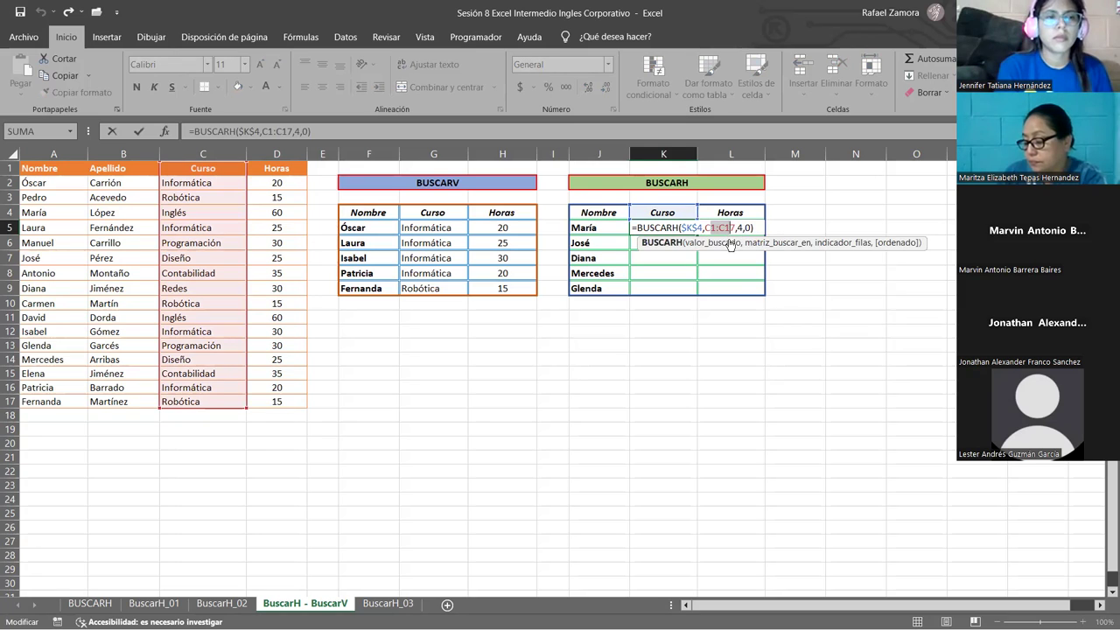
key(F4)
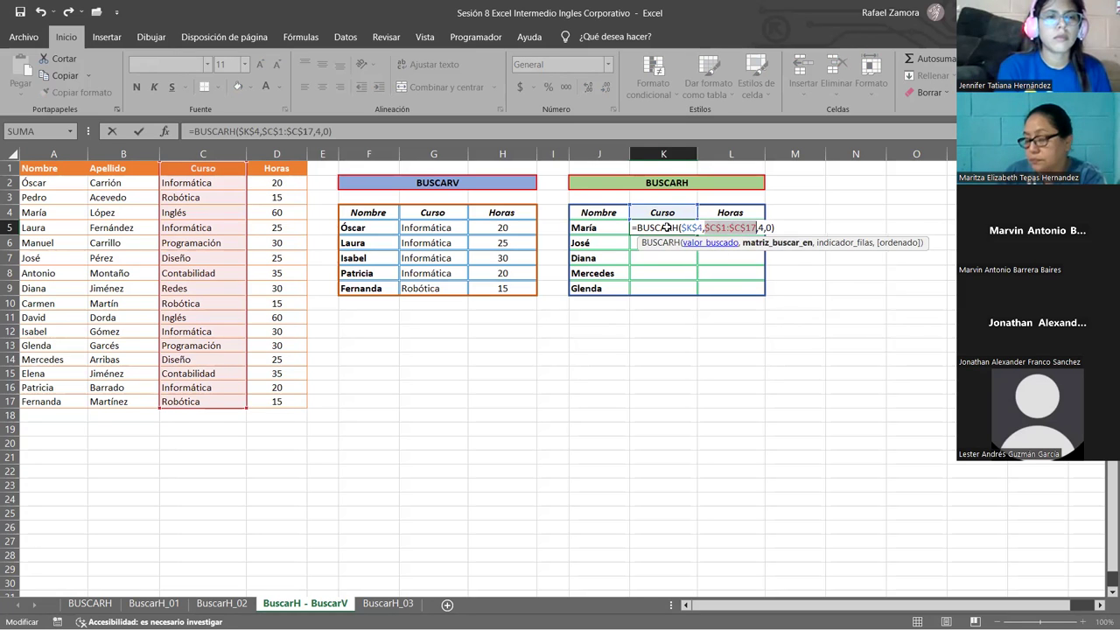
key(Escape)
Fill the K5 formula down to K8 and shrink K6's lookup range to C2:C17.
drag(698, 234, 678, 278)
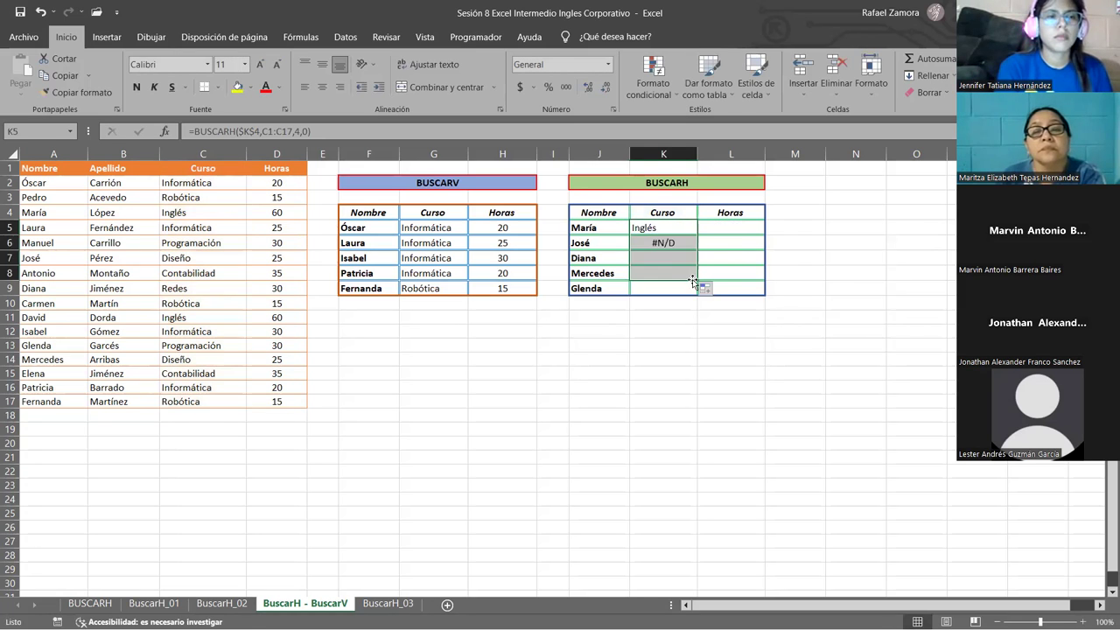
click(664, 243)
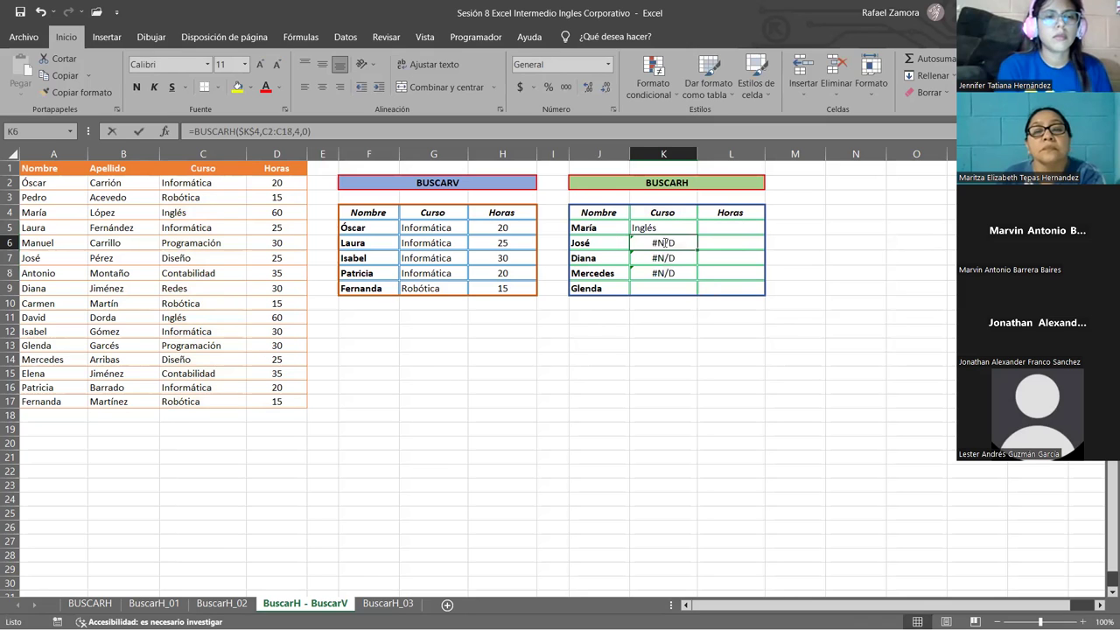
double_click(666, 243)
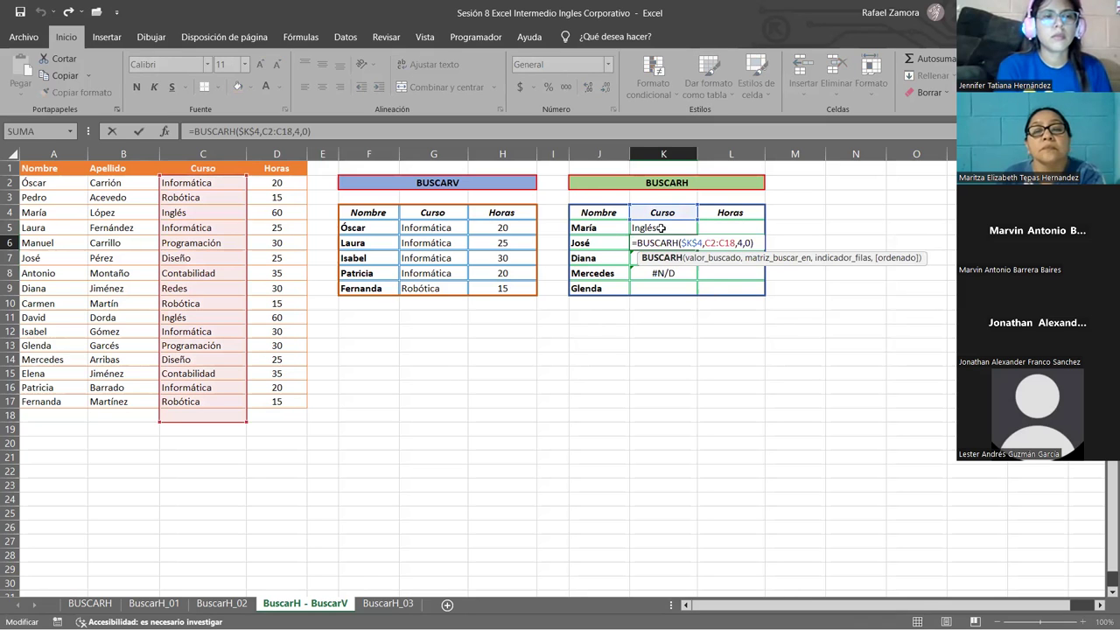
double_click(662, 228)
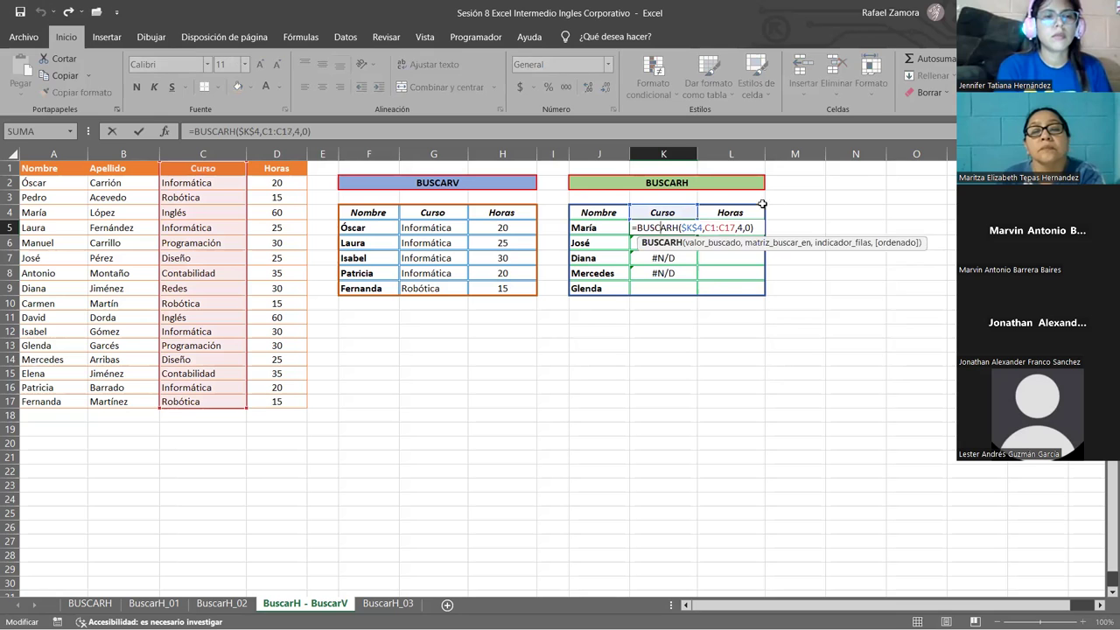
key(Return)
double_click(665, 242)
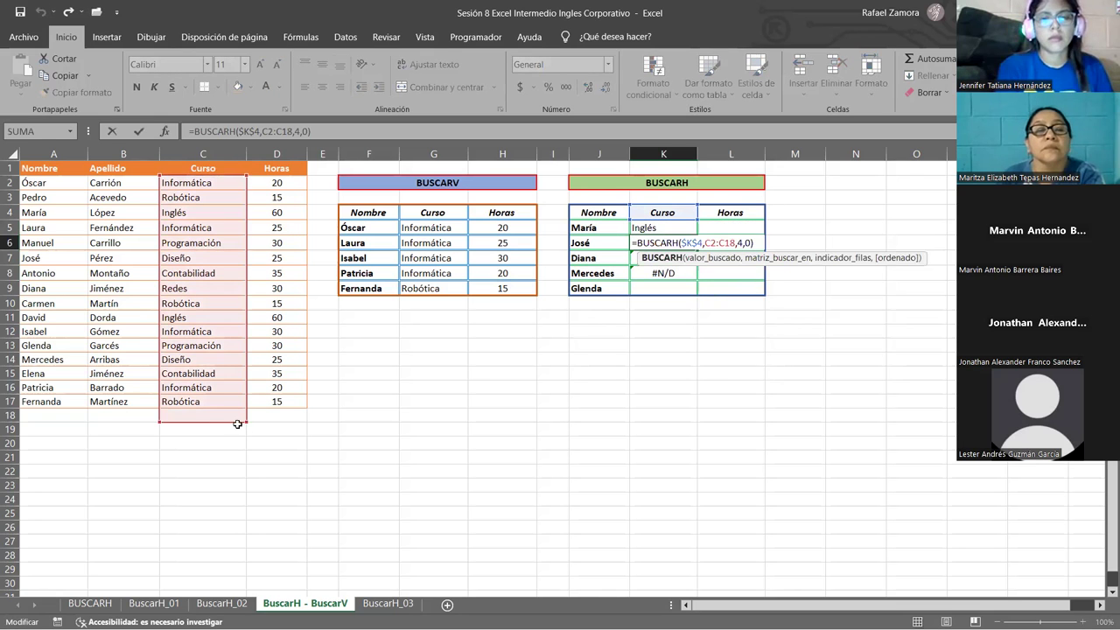
drag(246, 423, 251, 406)
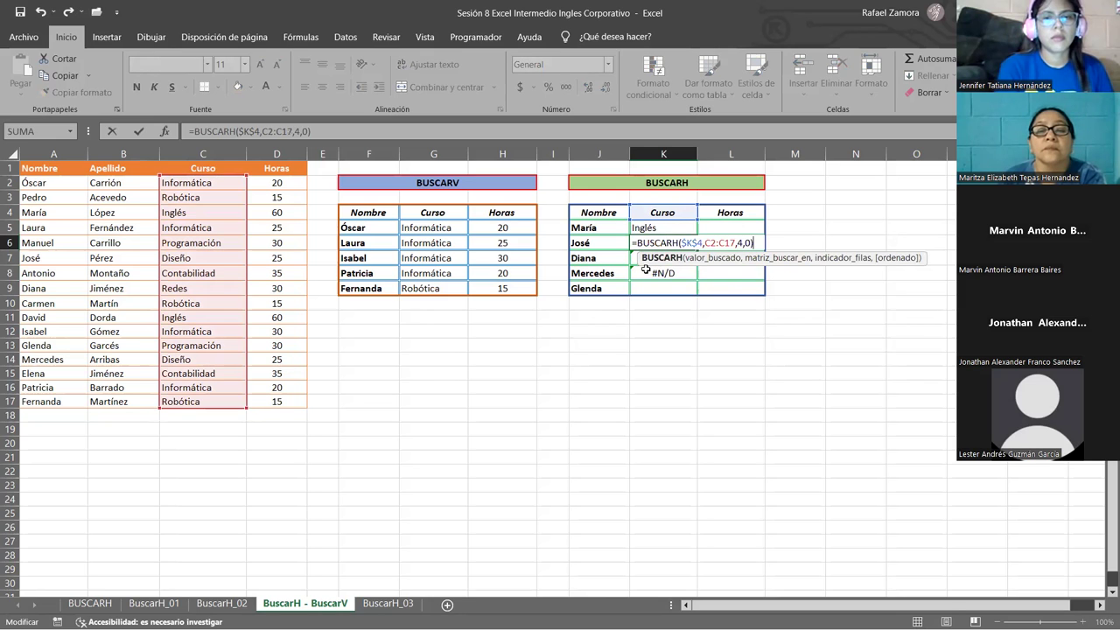
key(Return)
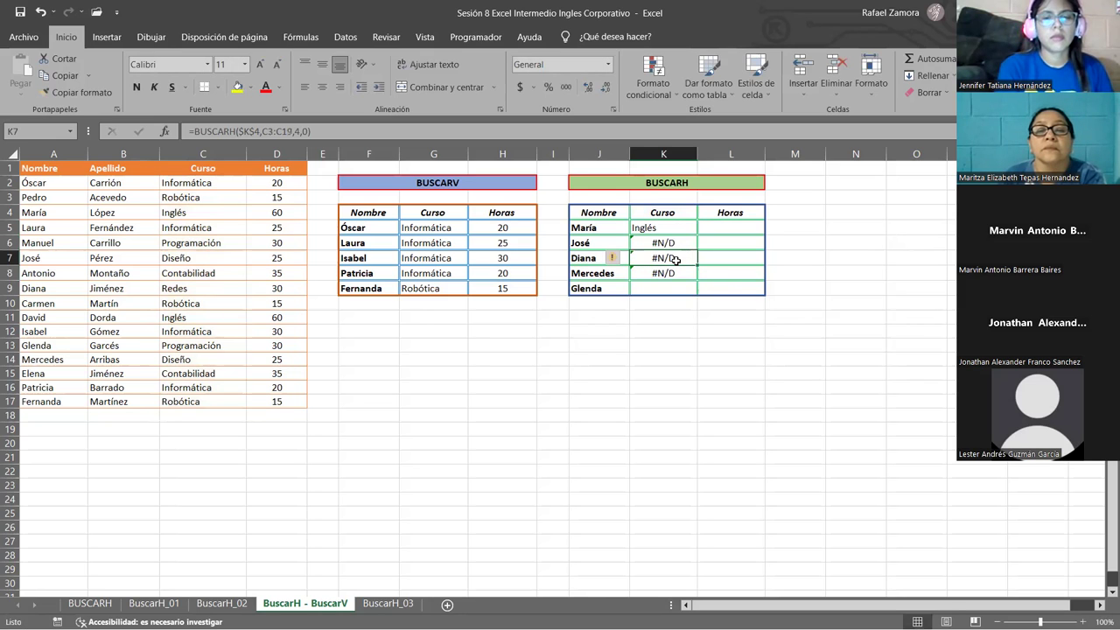
Make K6's lookup range absolute ($C$2:$C$17) and fill it down to K8.
key(F2)
drag(248, 314, 248, 297)
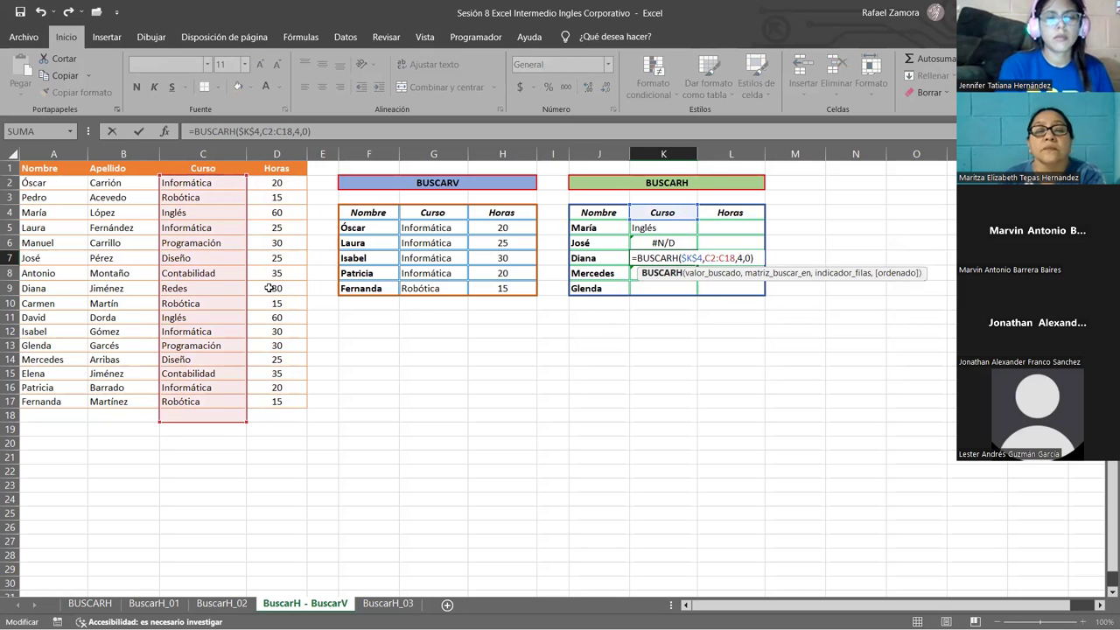
key(Return)
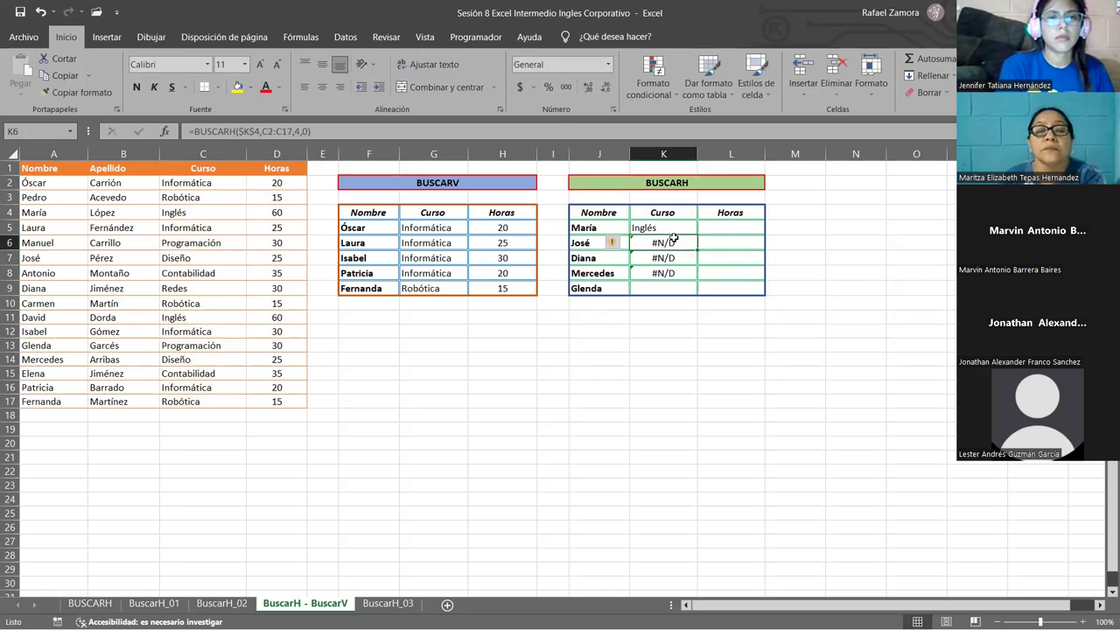
double_click(676, 242)
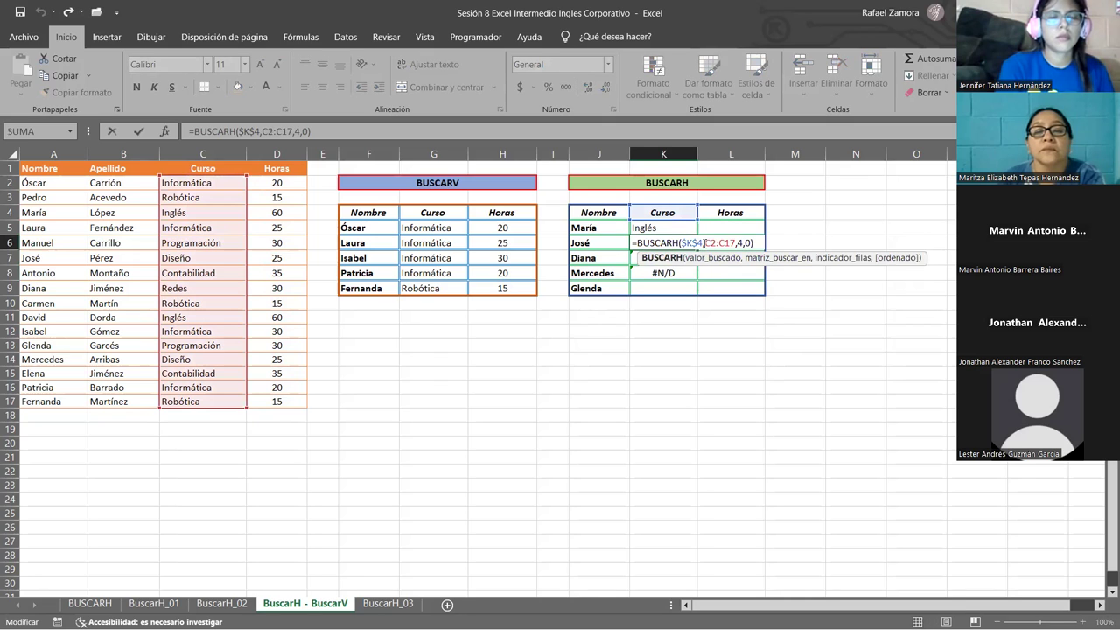
drag(704, 243, 732, 243)
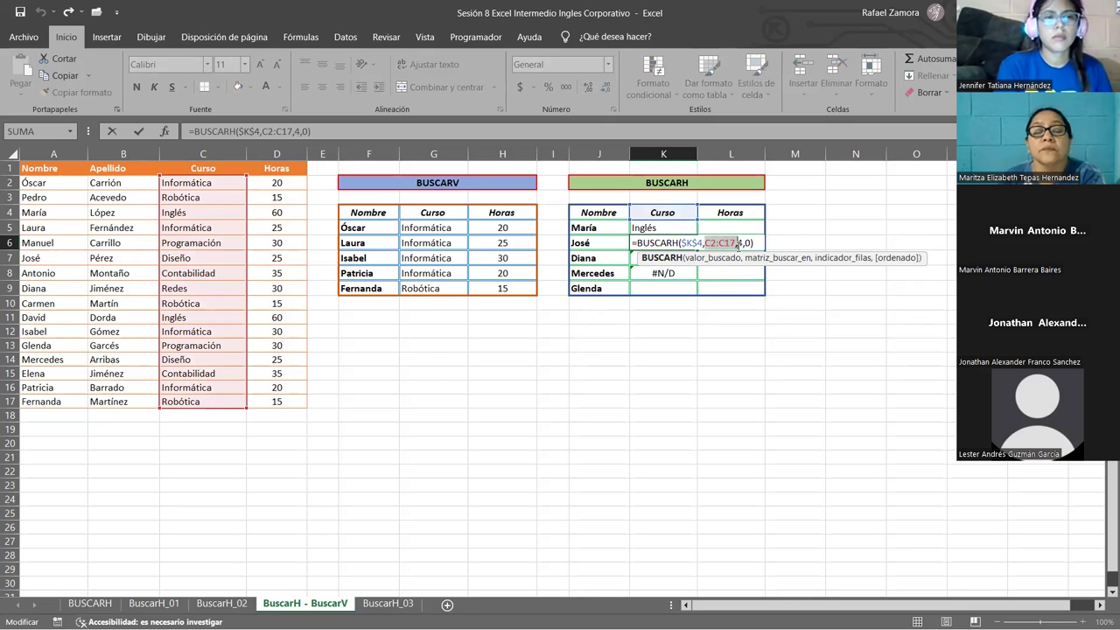
key(F4)
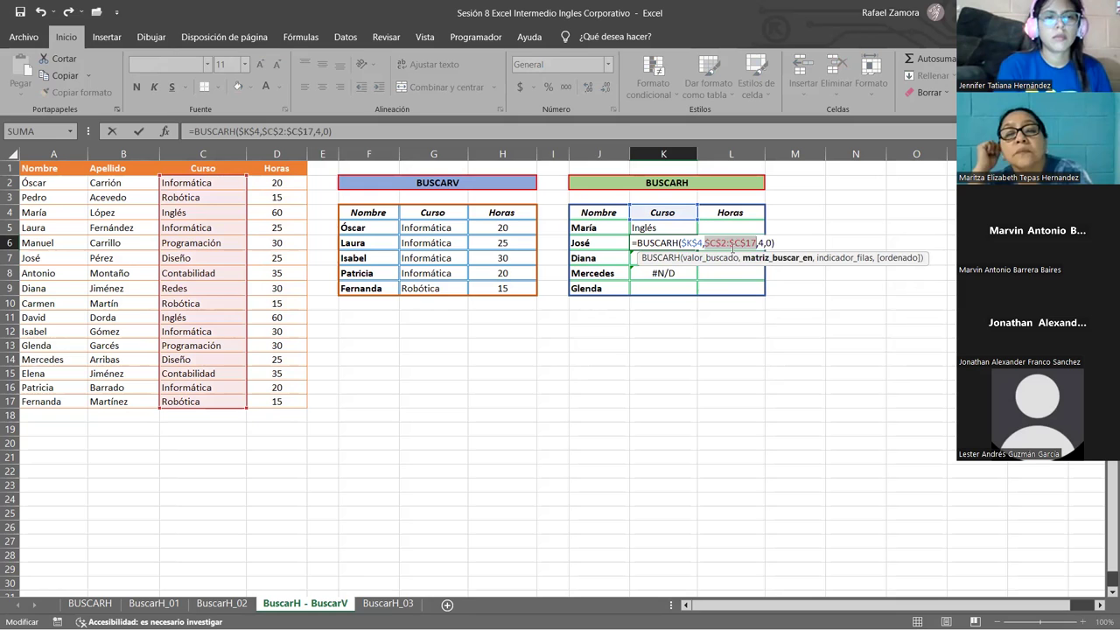
key(ctrl+Return)
drag(698, 250, 694, 278)
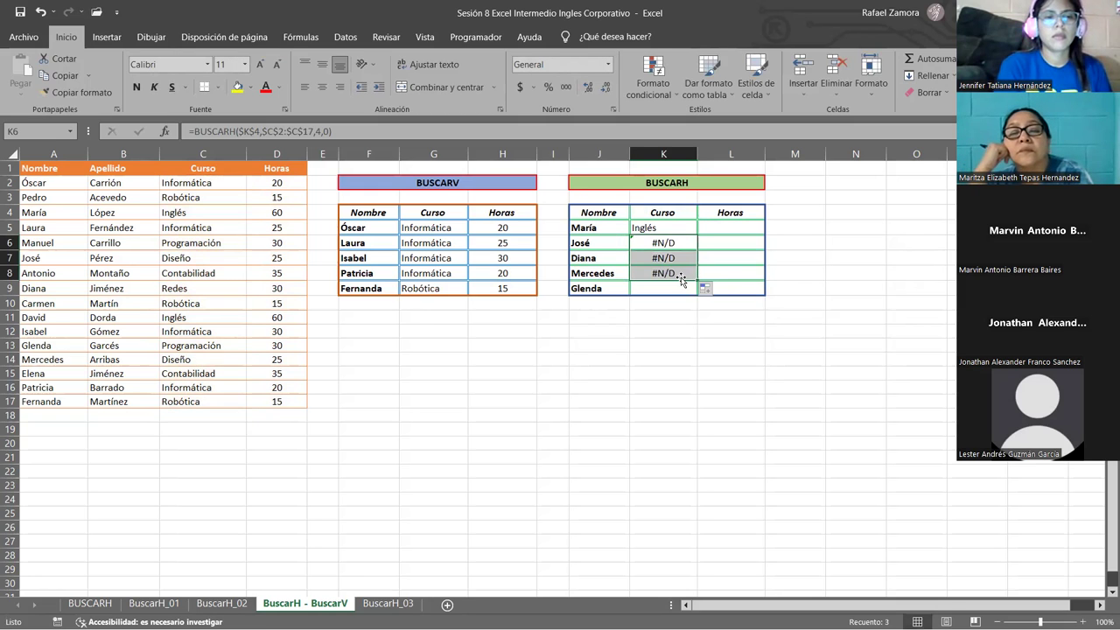
click(677, 272)
Paste the K8 formula into K9 and compare the K6 formula against K5.
key(ctrl+c)
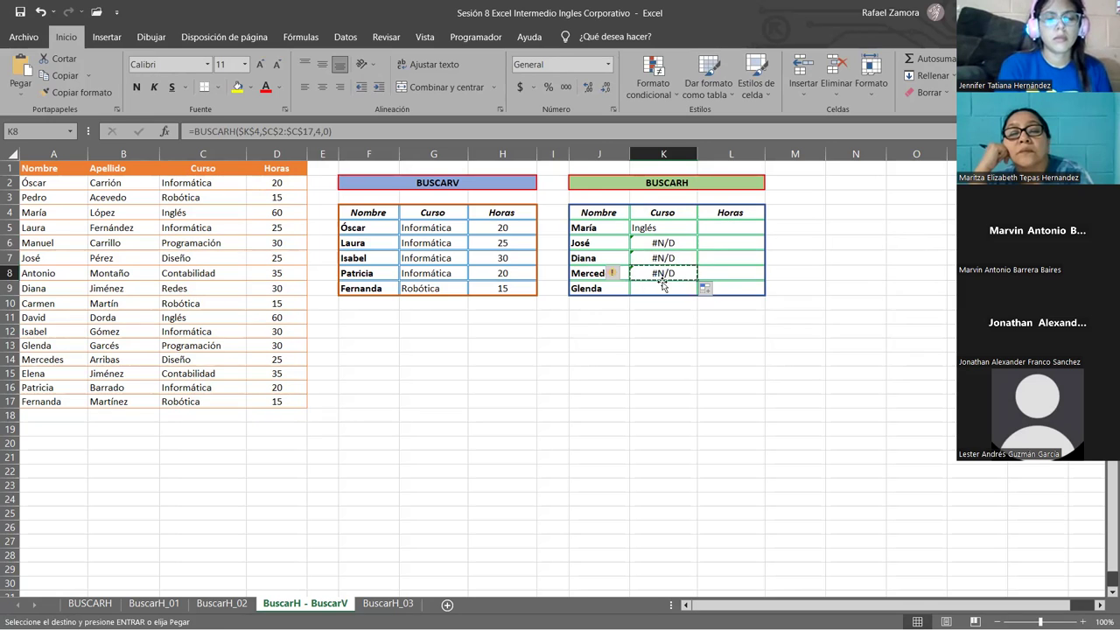
click(652, 286)
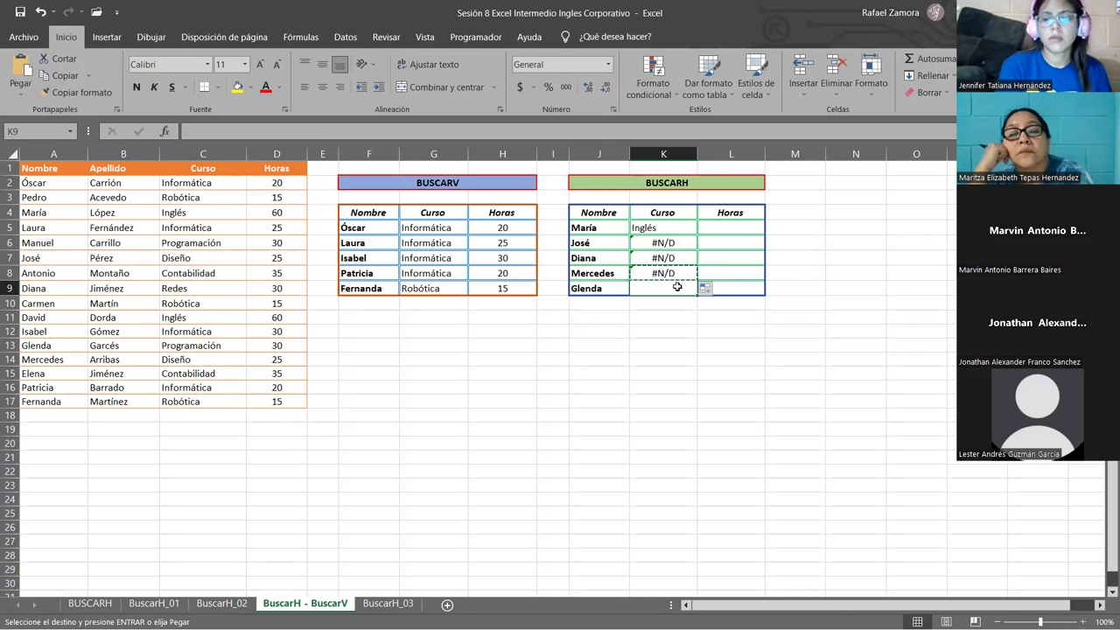
right_click(678, 288)
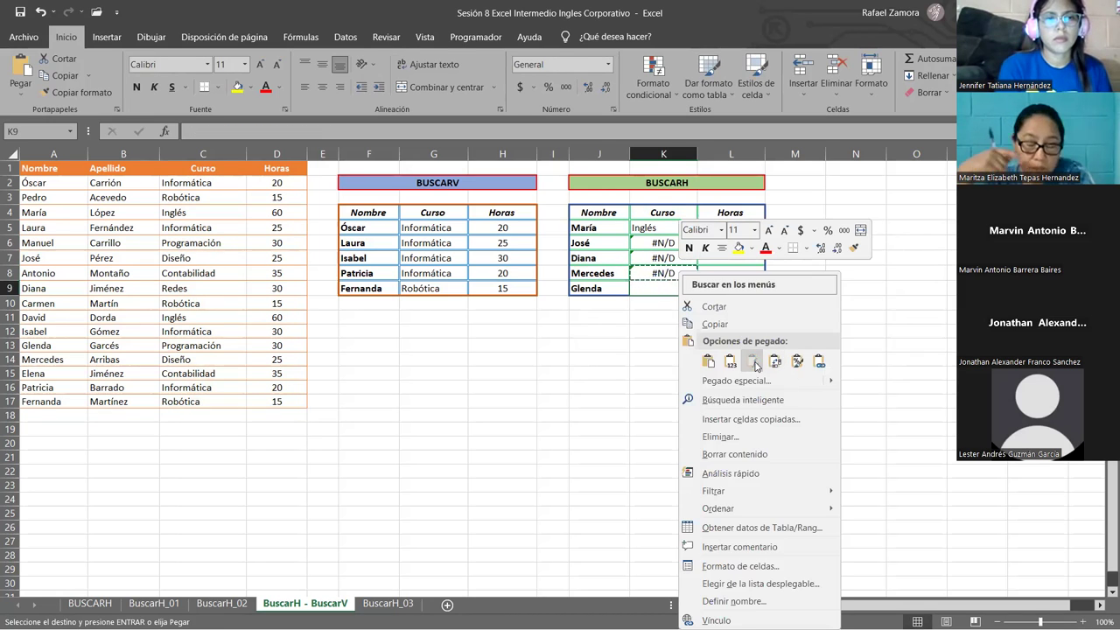
click(679, 248)
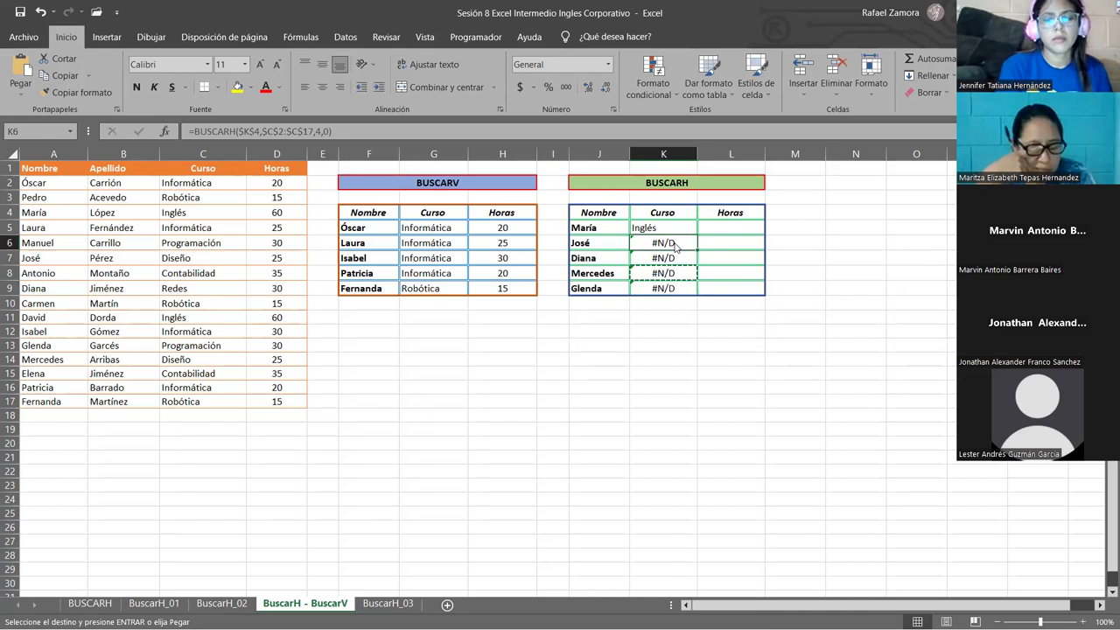
double_click(679, 247)
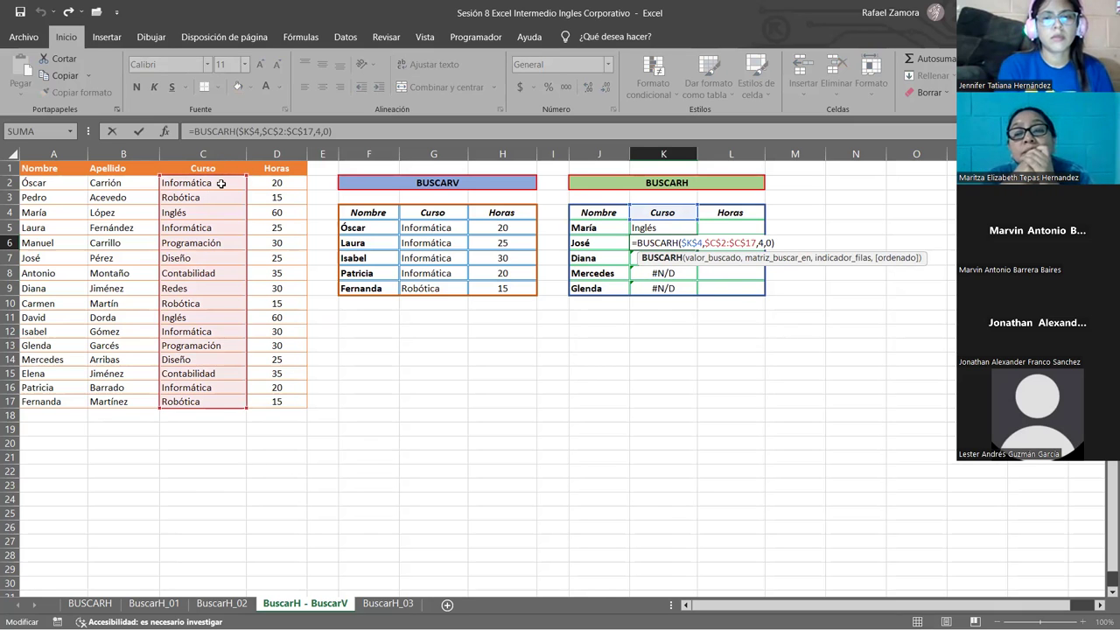
key(Escape)
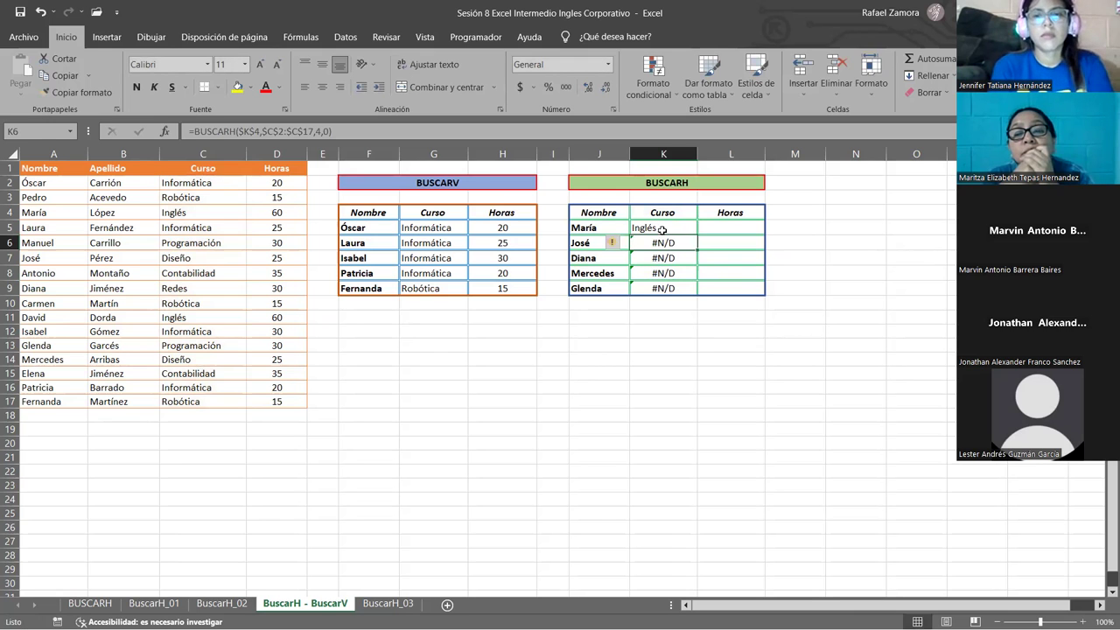
click(665, 229)
double_click(665, 228)
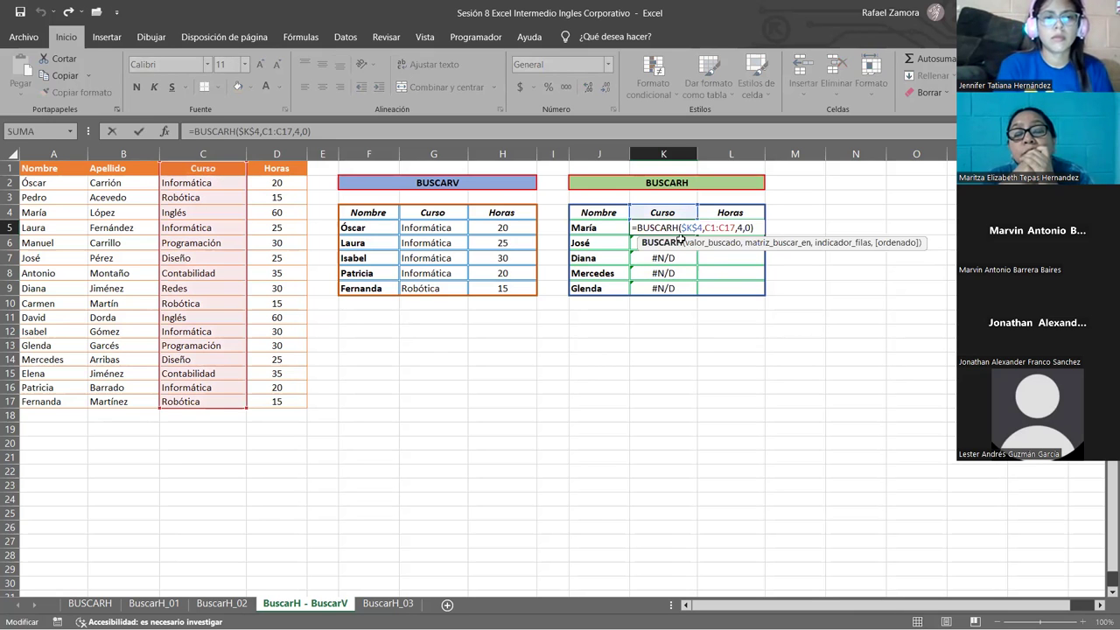
Correct K6 to row 6 and range $C$1:$C$17 so it shows Programación, widening column K.
double_click(680, 237)
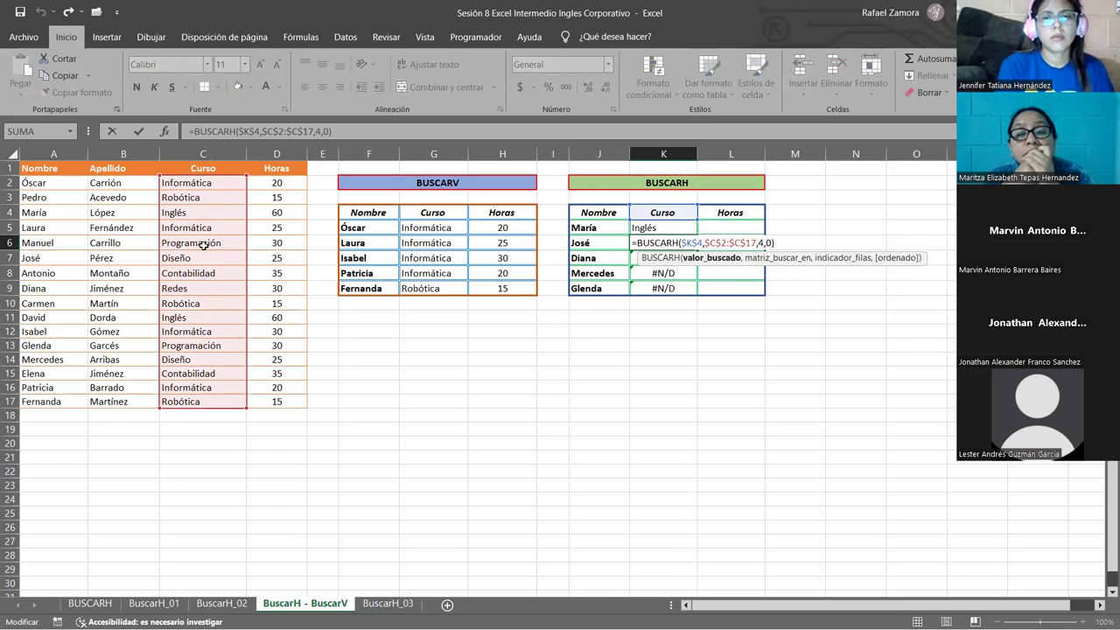
click(761, 244)
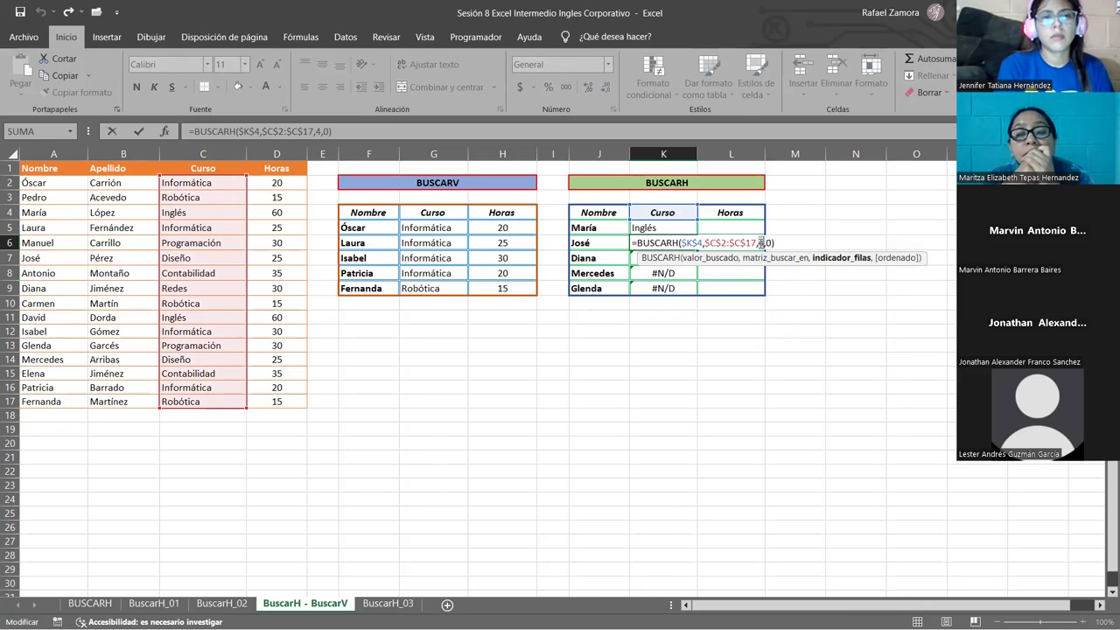
key(Return)
click(691, 243)
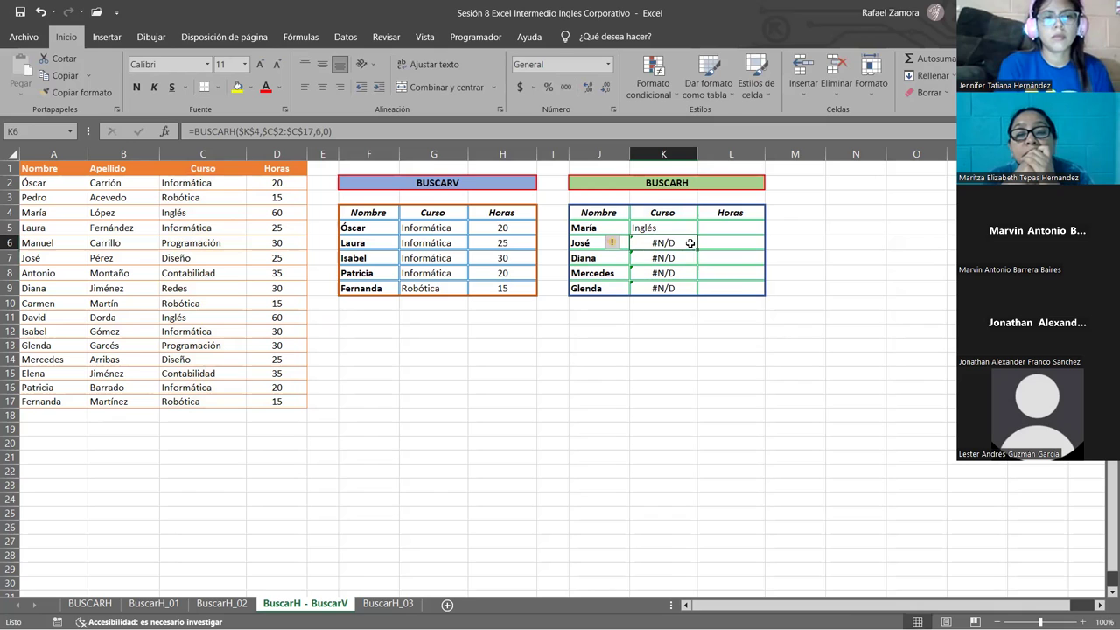
double_click(691, 244)
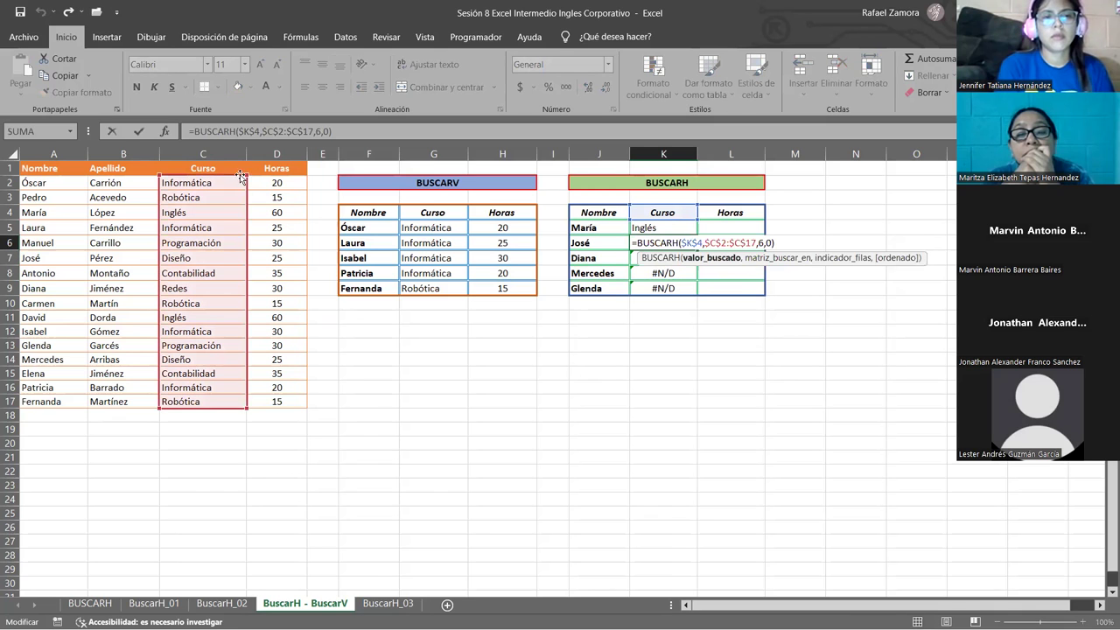
drag(250, 171, 250, 159)
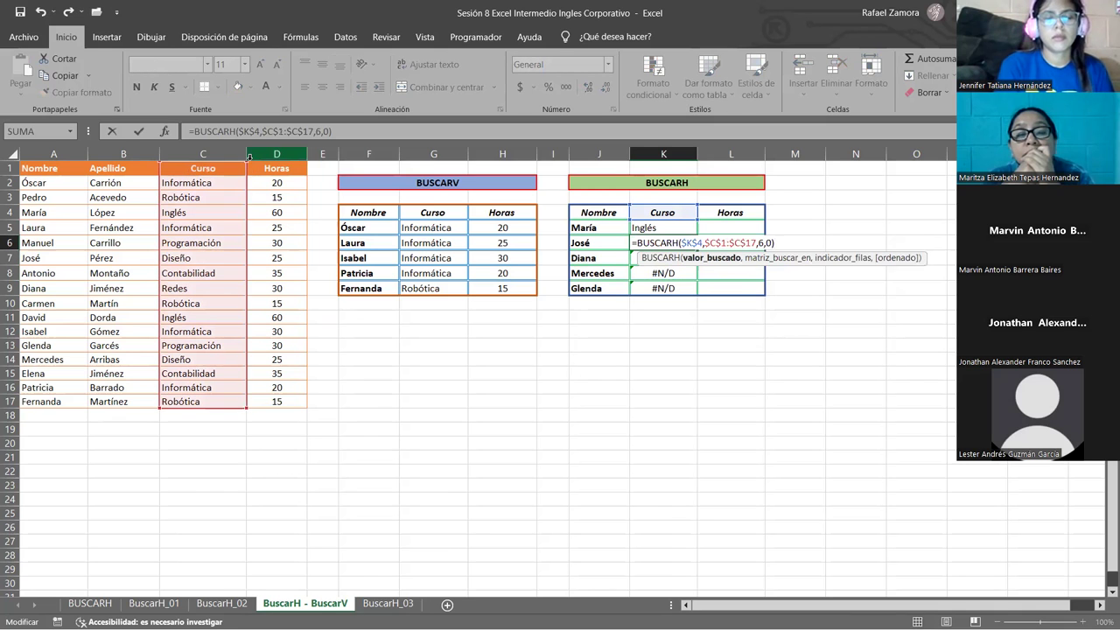
key(Return)
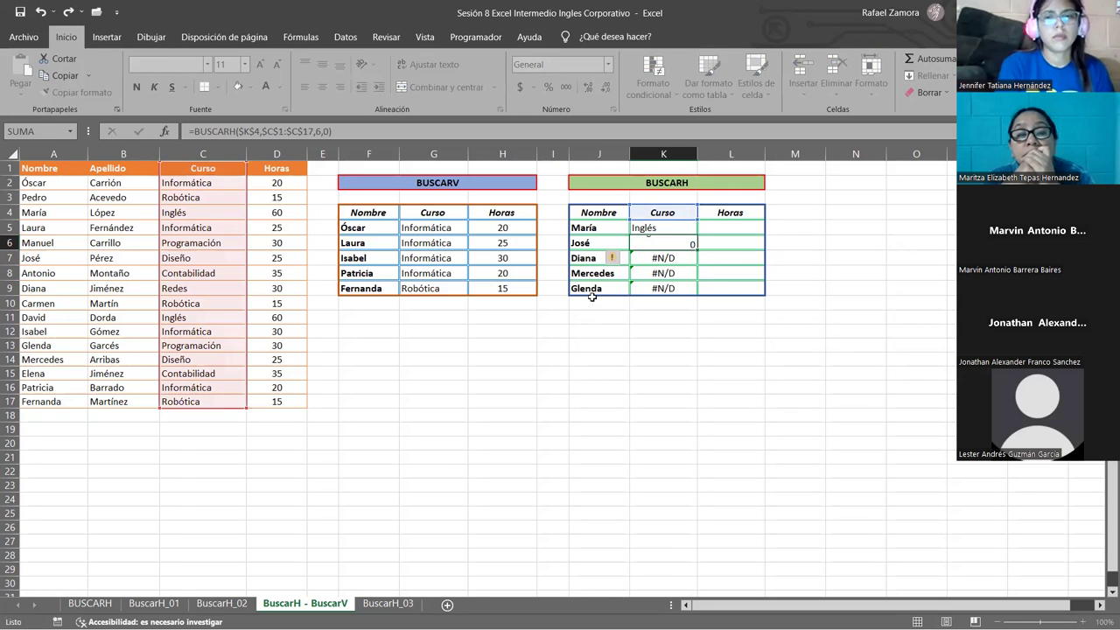
key(Return)
drag(695, 154, 713, 154)
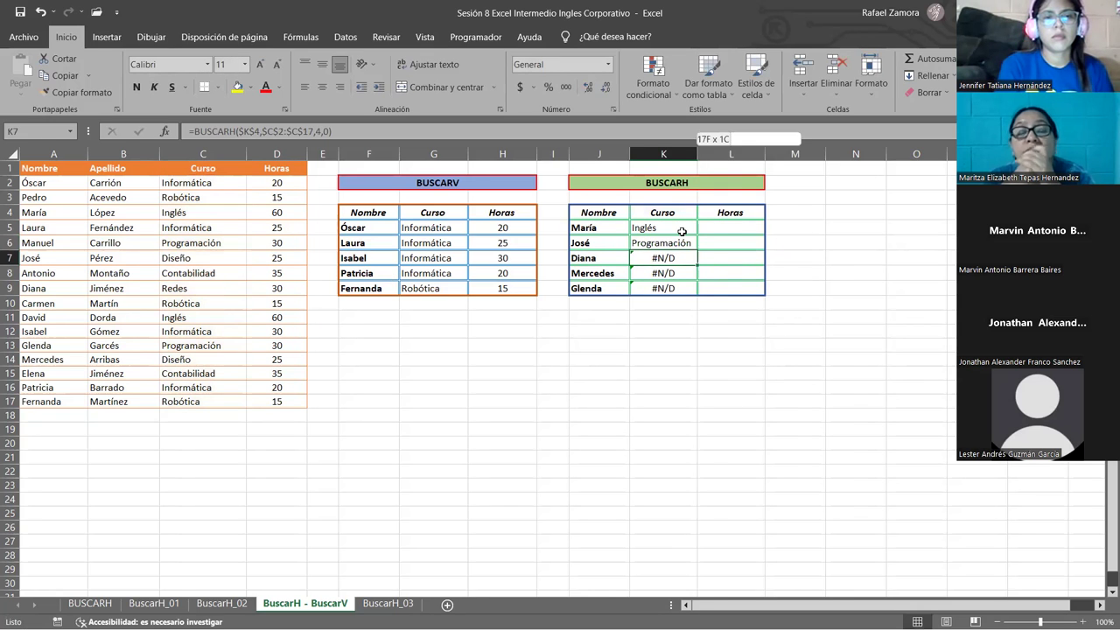
Fill the corrected K6 formula down to K8 and paste it into K9.
double_click(678, 243)
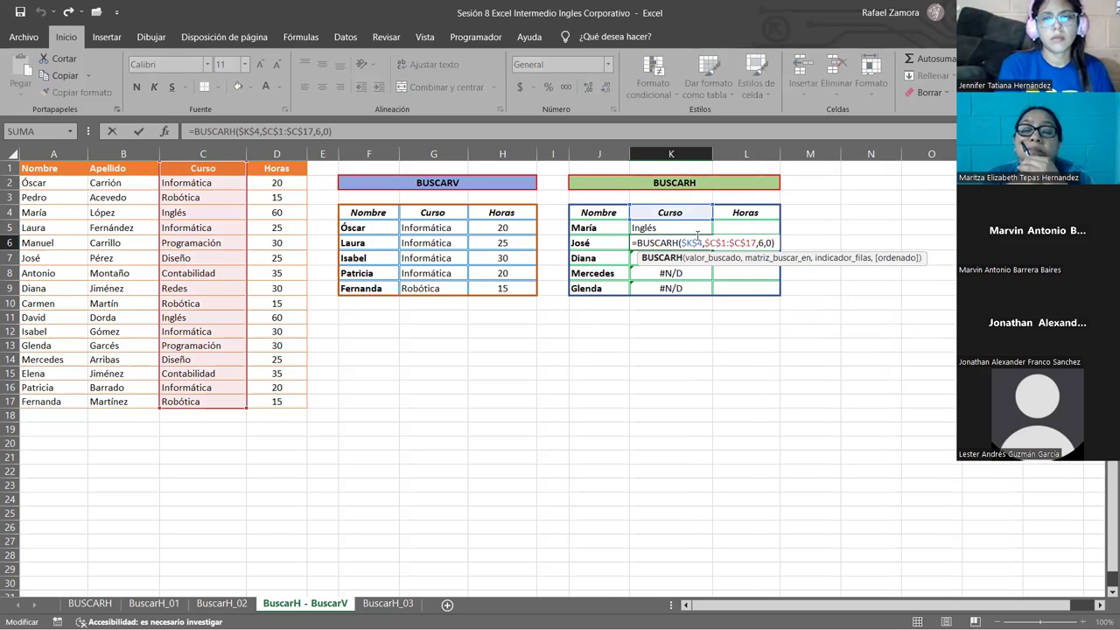
key(Return)
drag(713, 265, 698, 274)
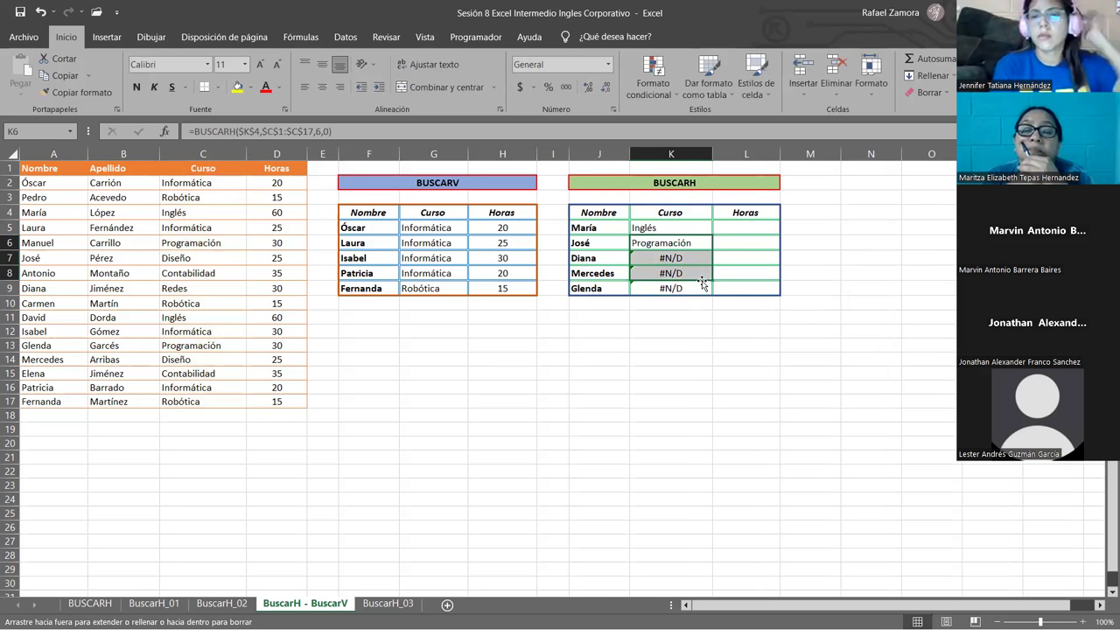
key(ctrl+c)
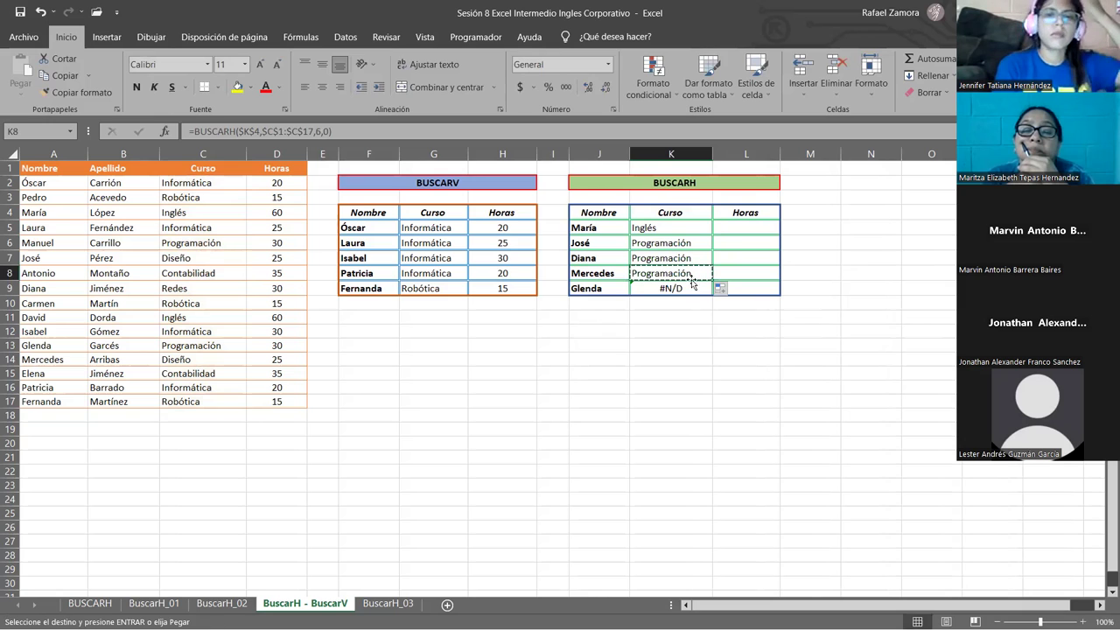
click(679, 287)
right_click(679, 288)
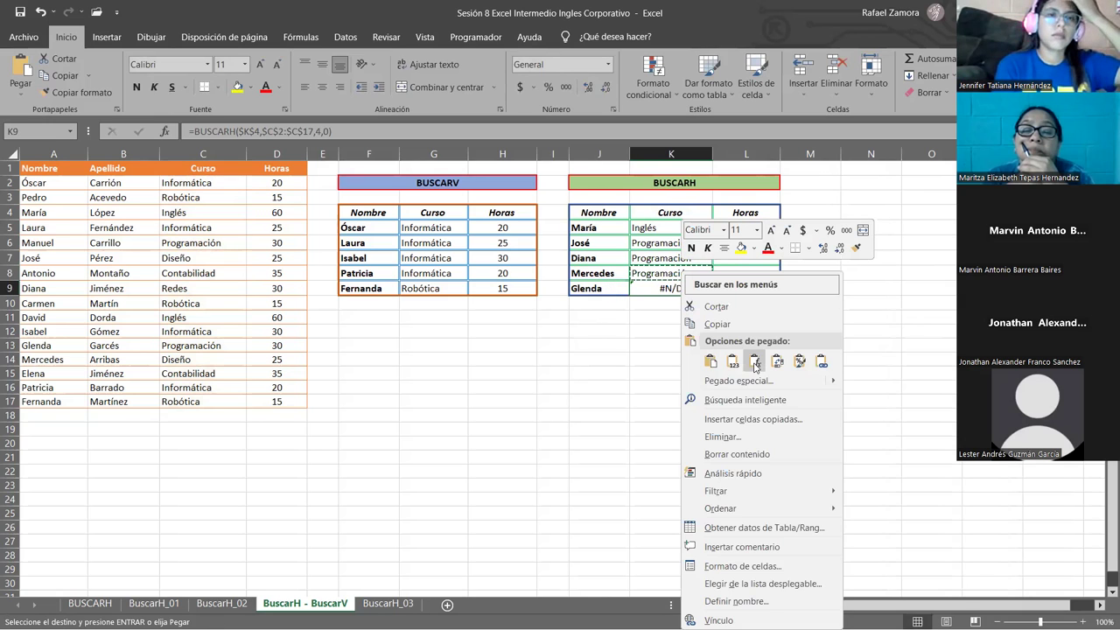
click(725, 360)
click(675, 255)
double_click(675, 255)
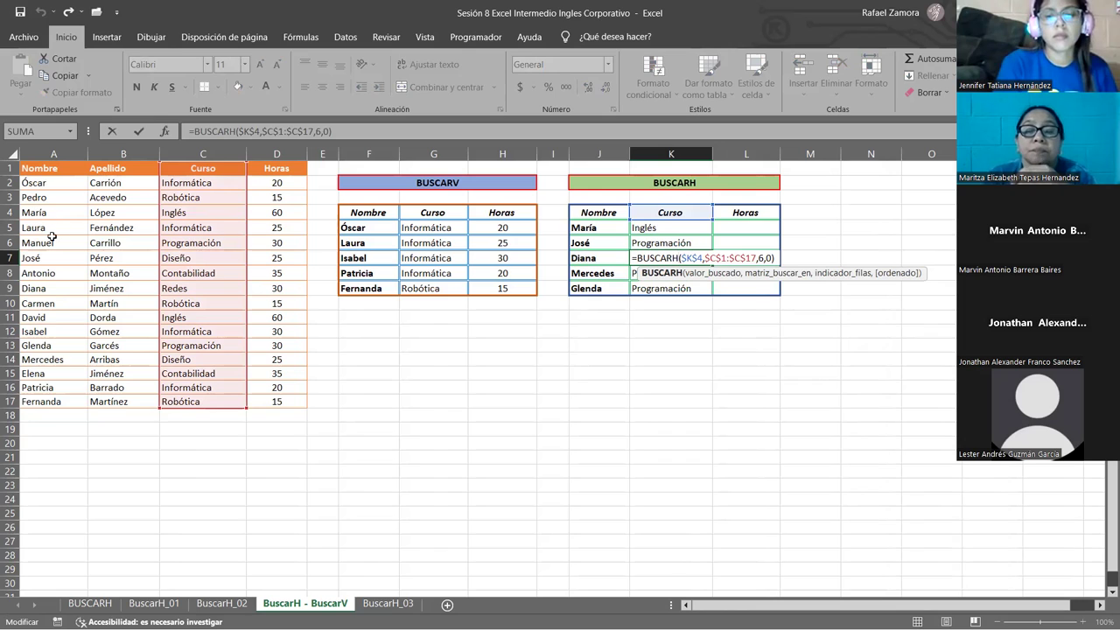
Change the row index in K7, K8 and K9 to 9, 14 and 13 (Redes, Diseño, Programación).
click(771, 258)
click(760, 258)
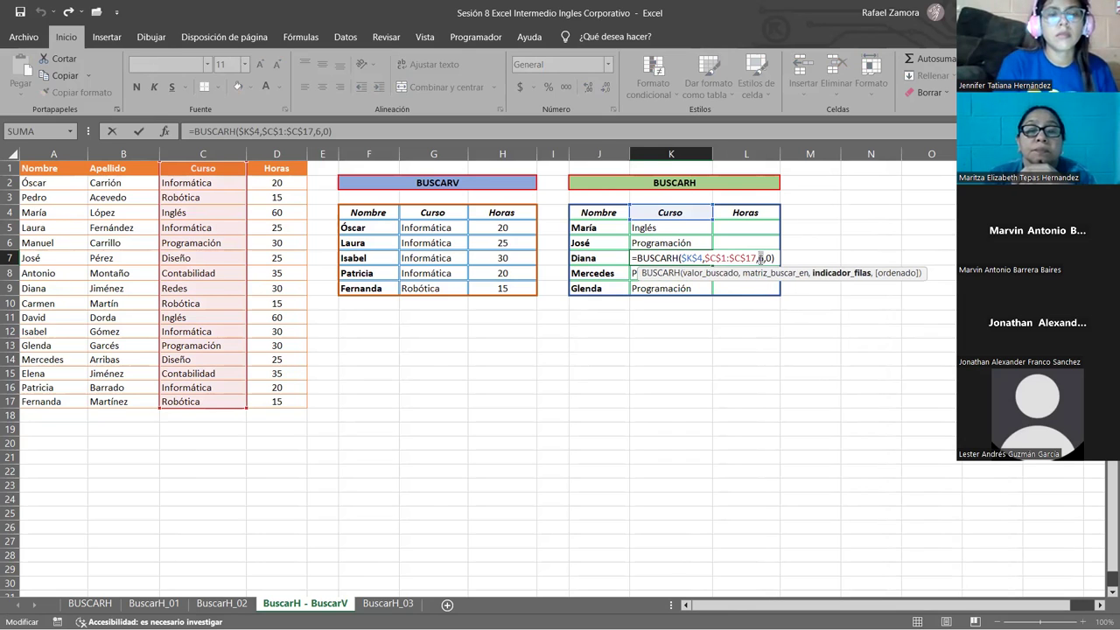
text(9)
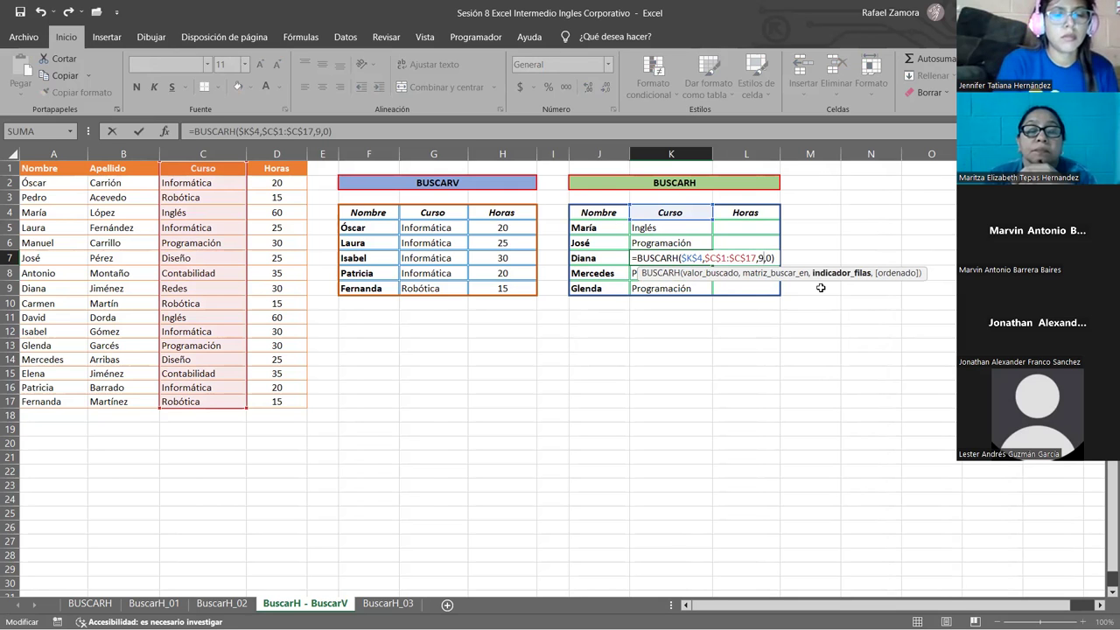
key(Return)
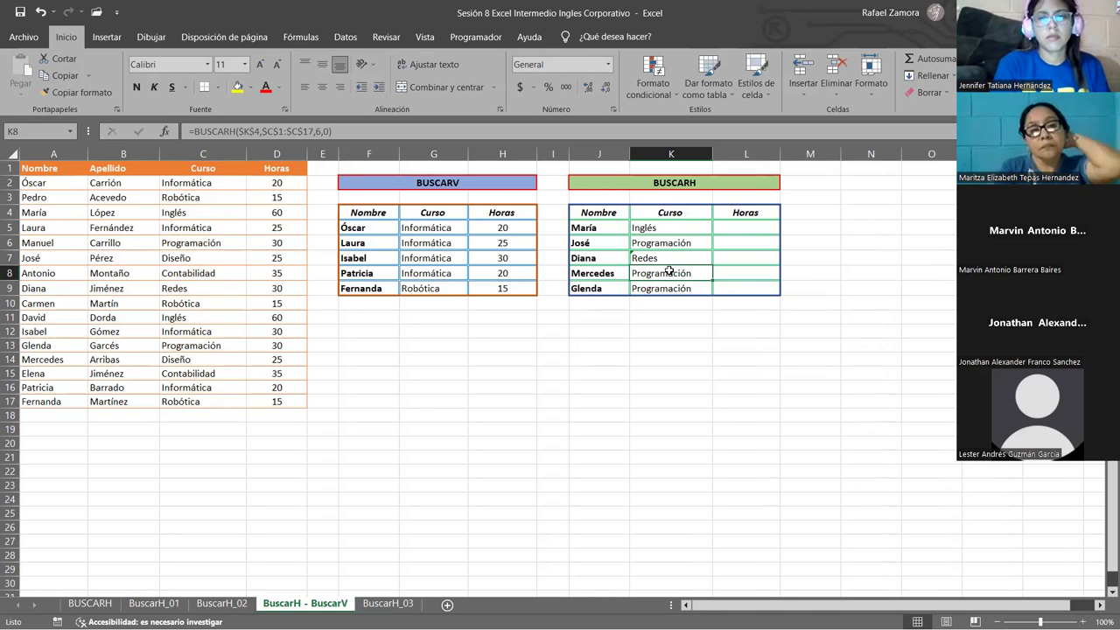
double_click(669, 271)
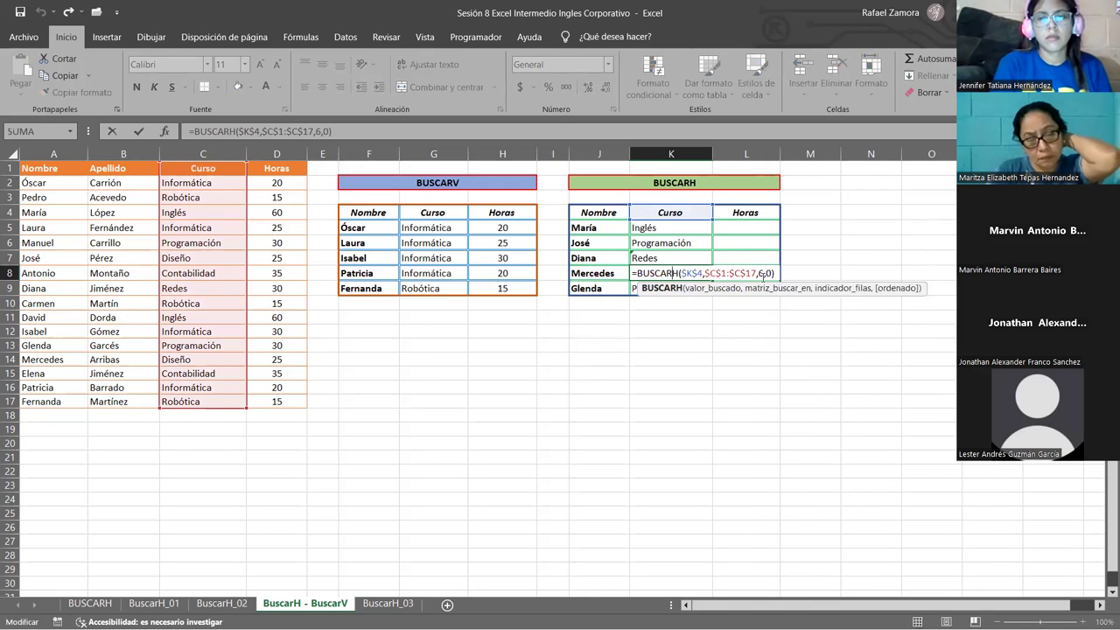
click(759, 273)
key(BackSpace)
text(14)
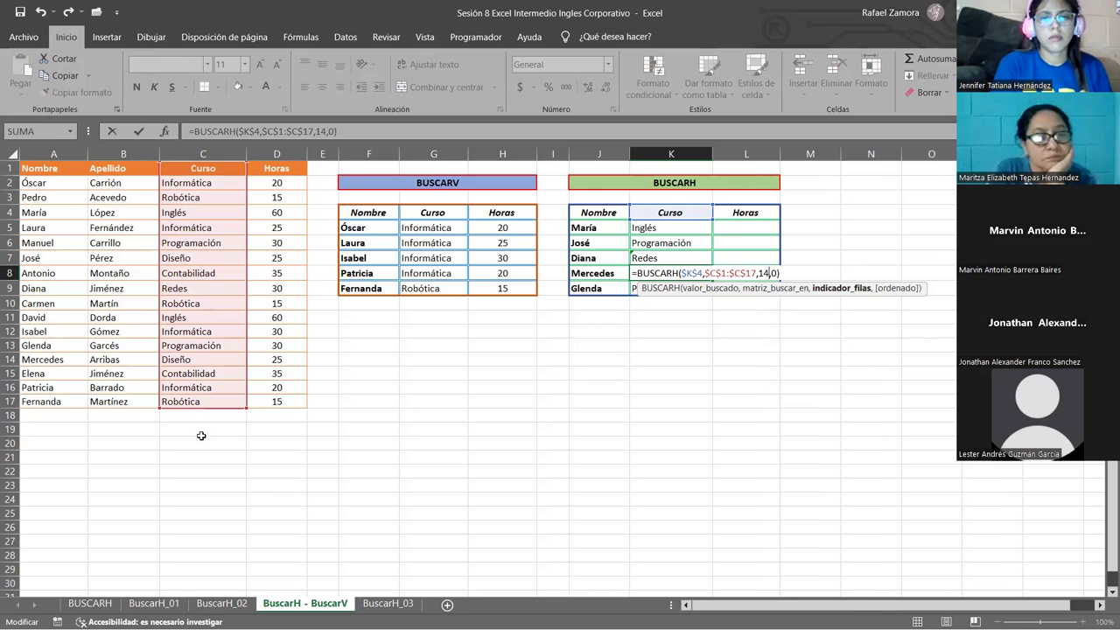
key(Return)
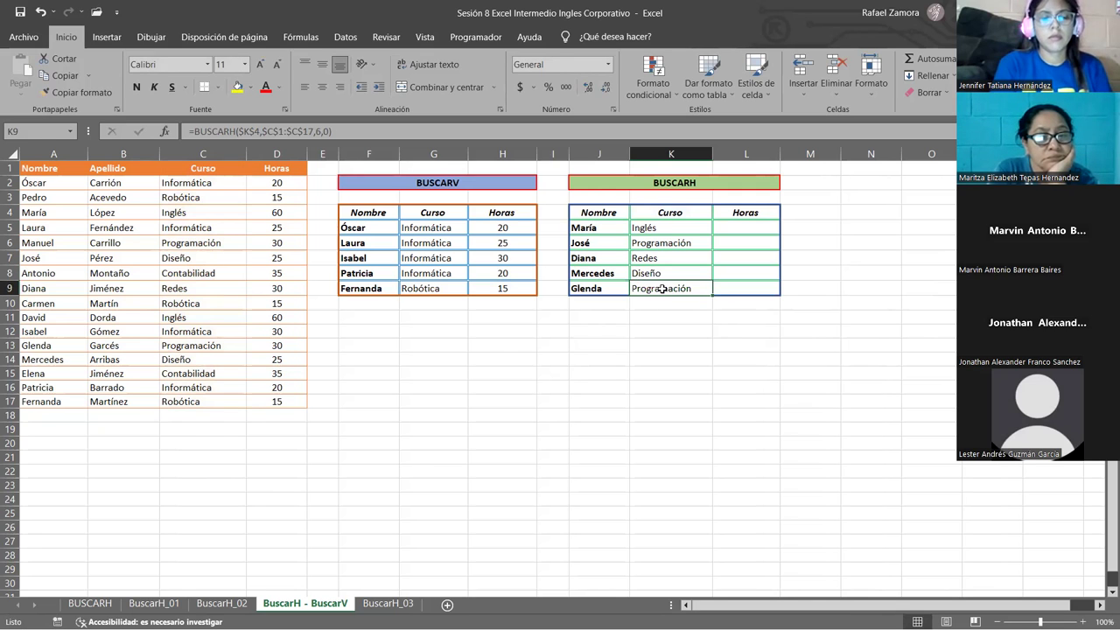
double_click(664, 289)
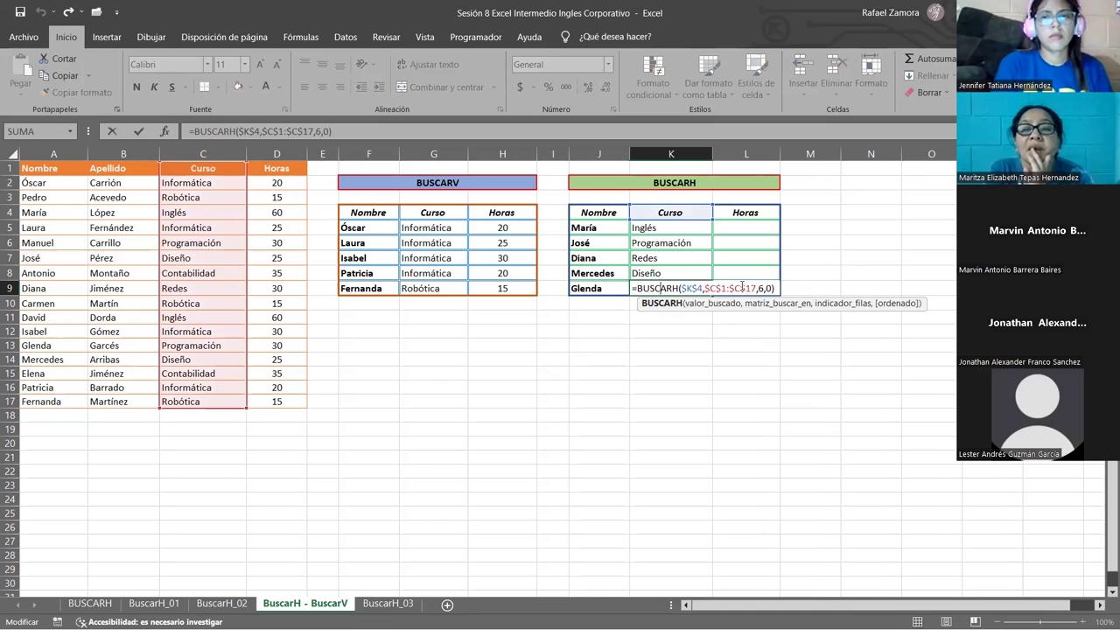
click(761, 287)
key(BackSpace)
text(13)
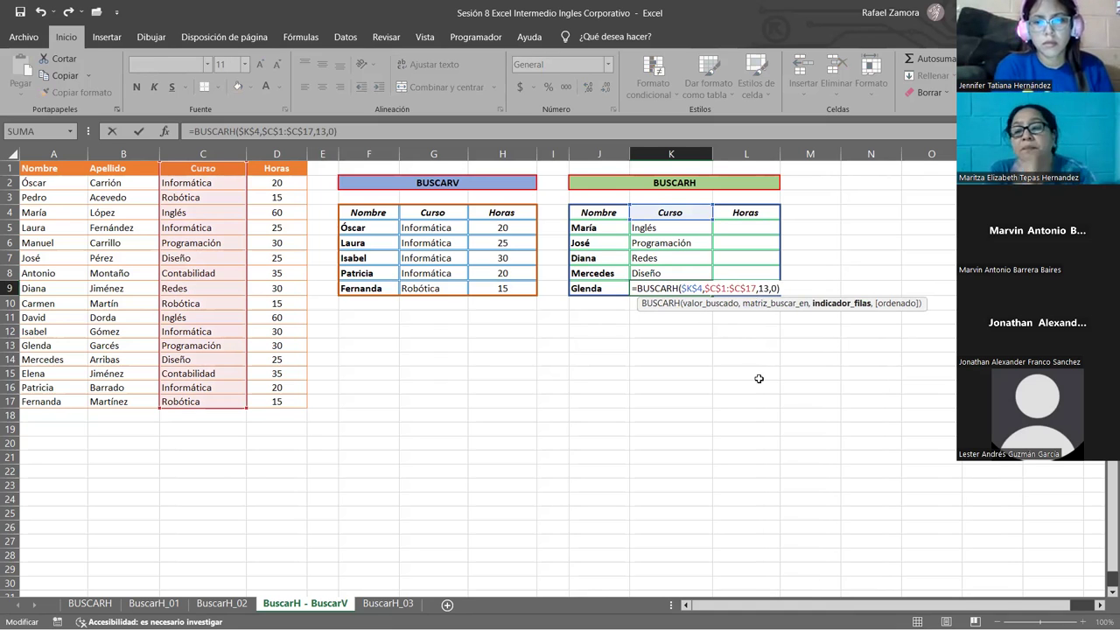
key(Return)
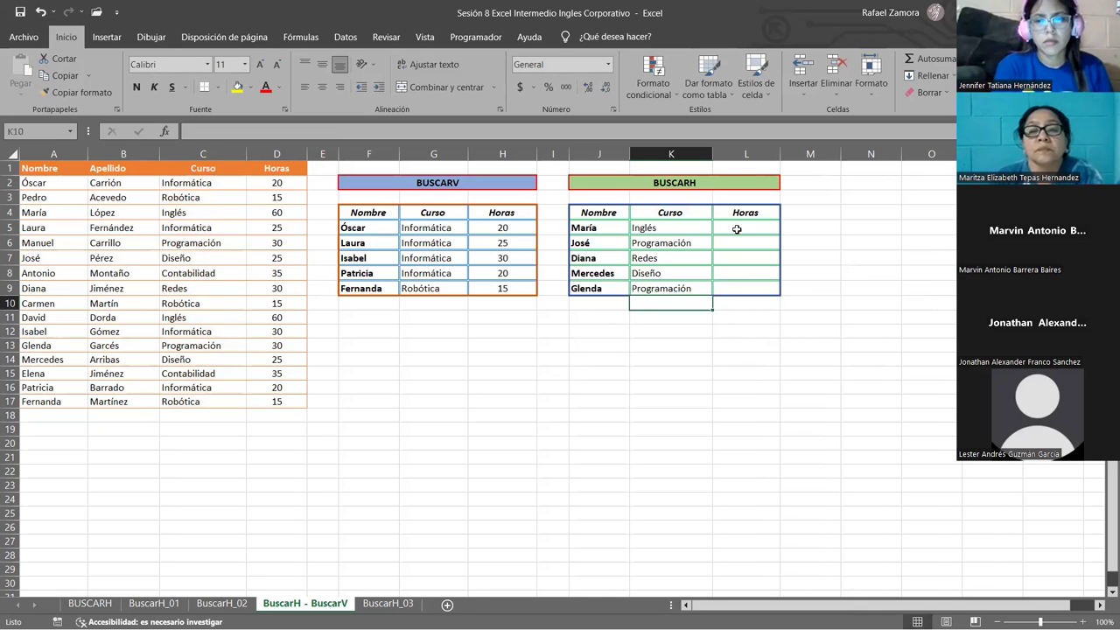
Start a BUSCARH formula in L5 using the Horas header $L$4 as lookup value.
click(648, 228)
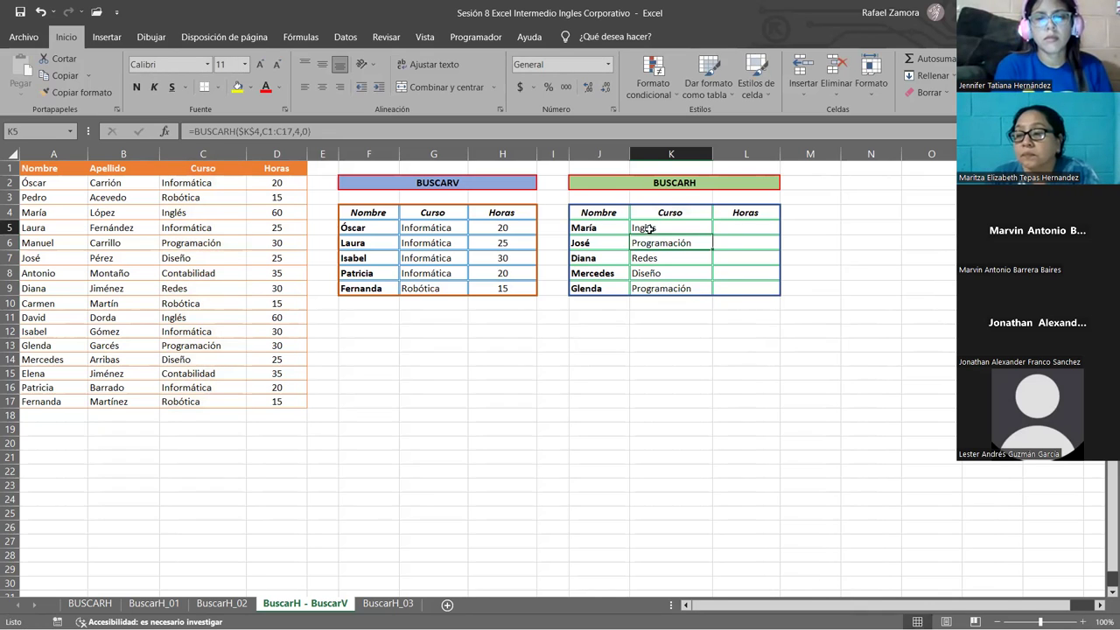
click(742, 228)
click(704, 231)
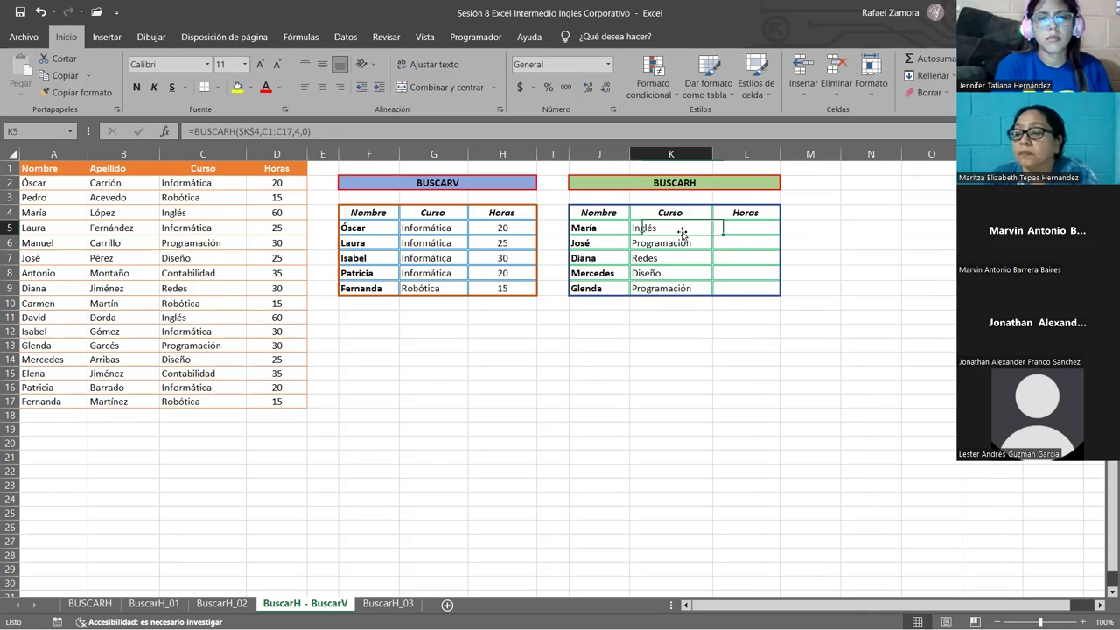
click(721, 234)
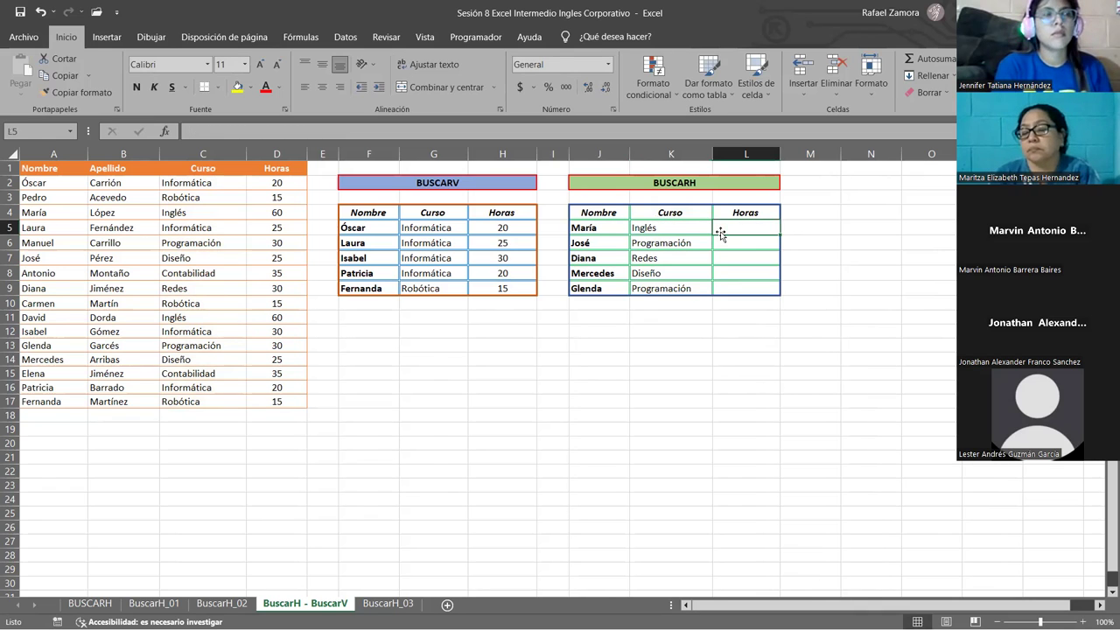
text(=)
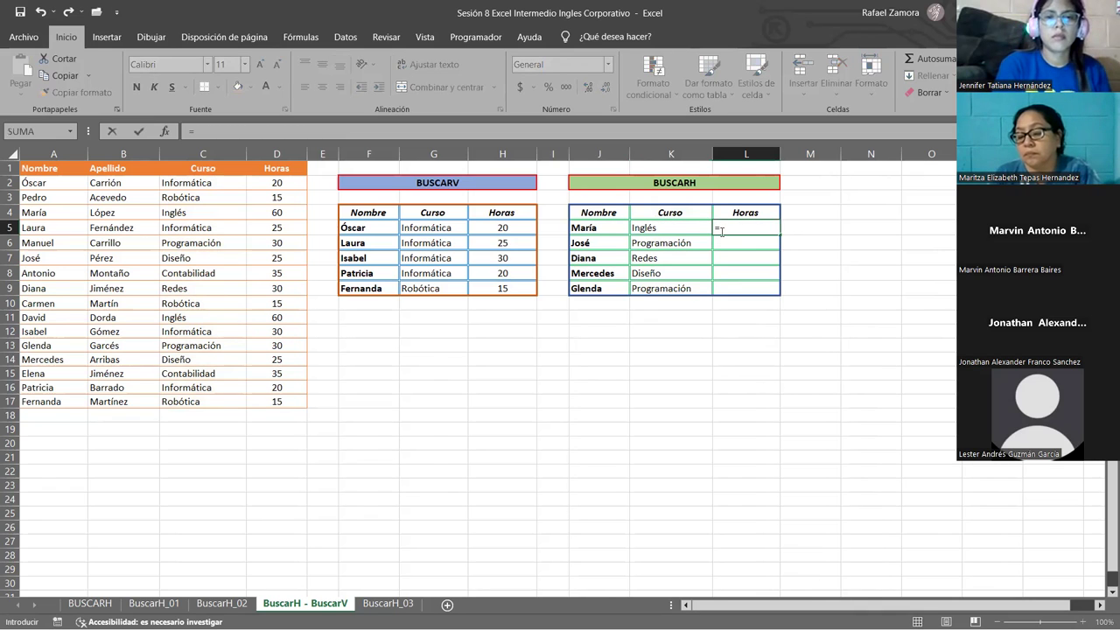
text(buscar)
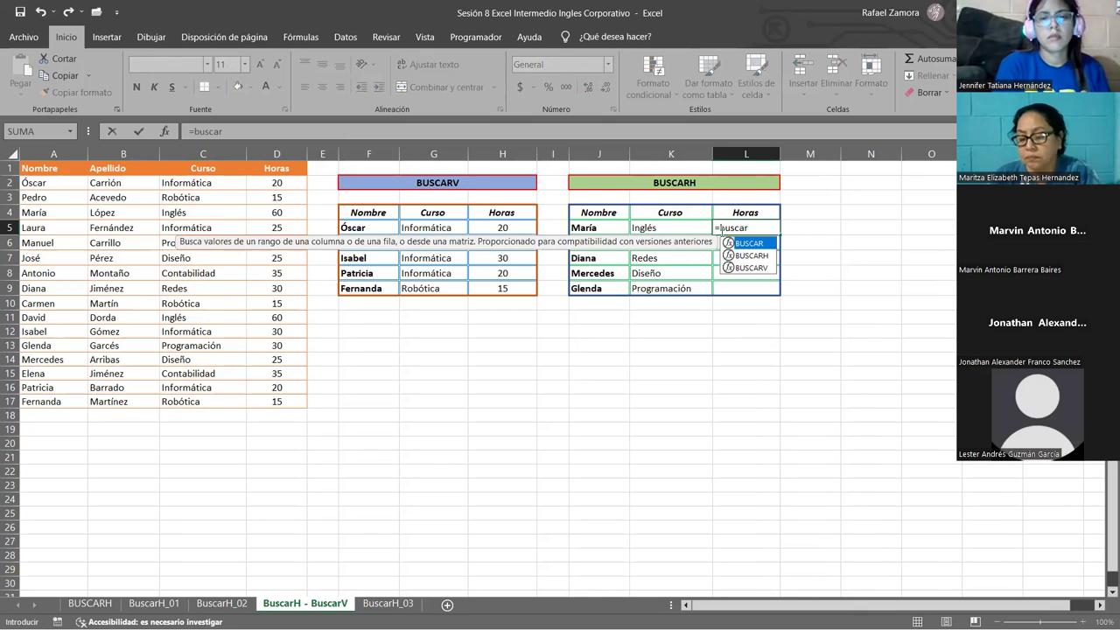
text(h)
key(Tab)
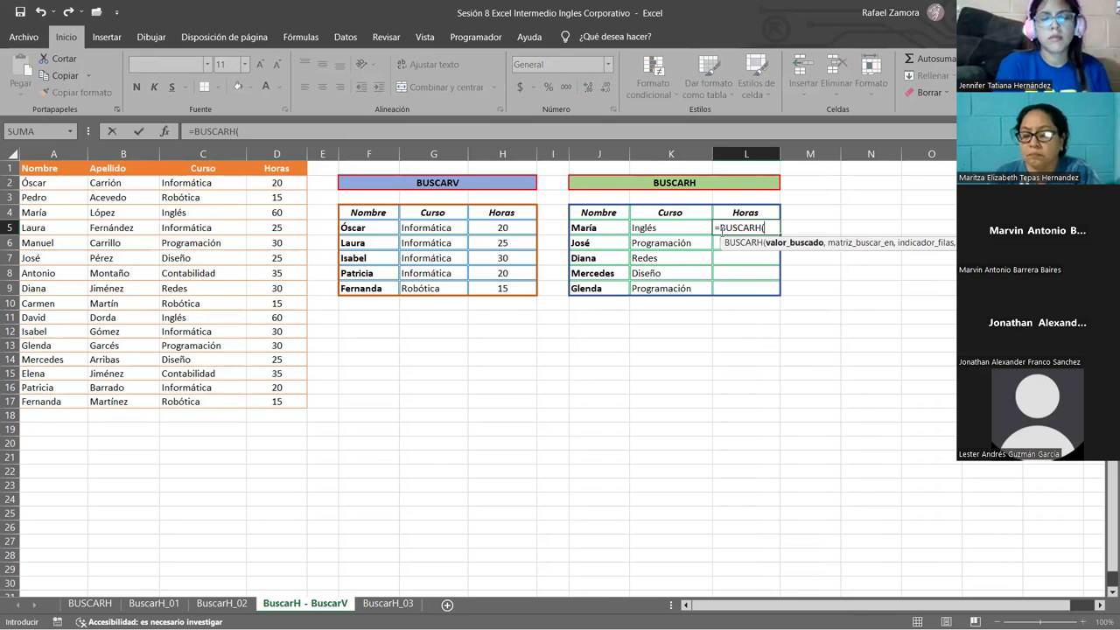
click(742, 212)
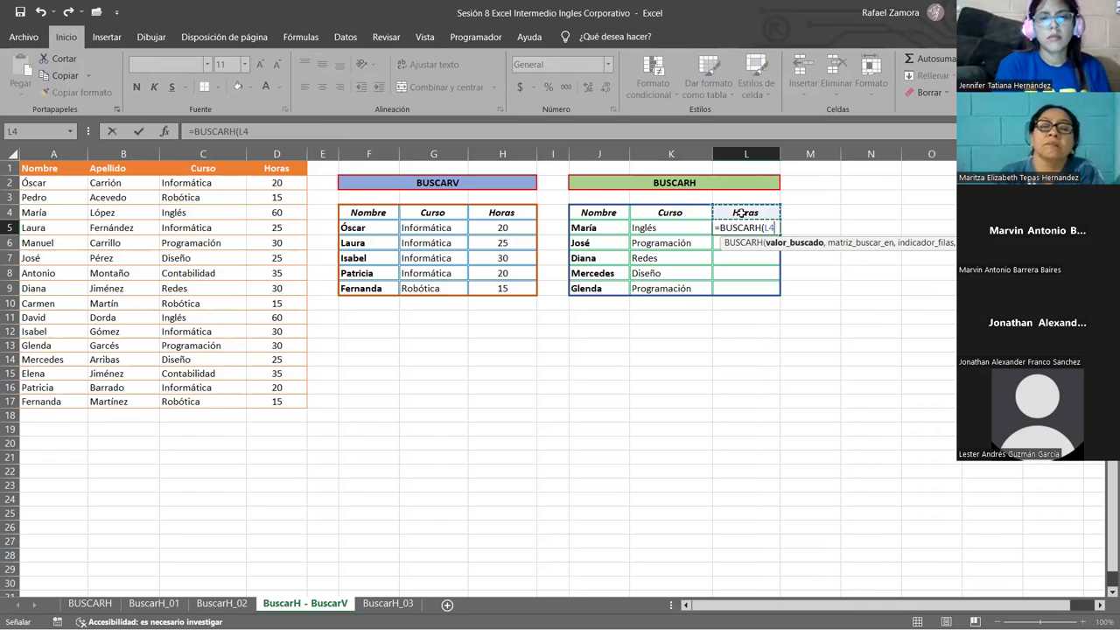
key(F4)
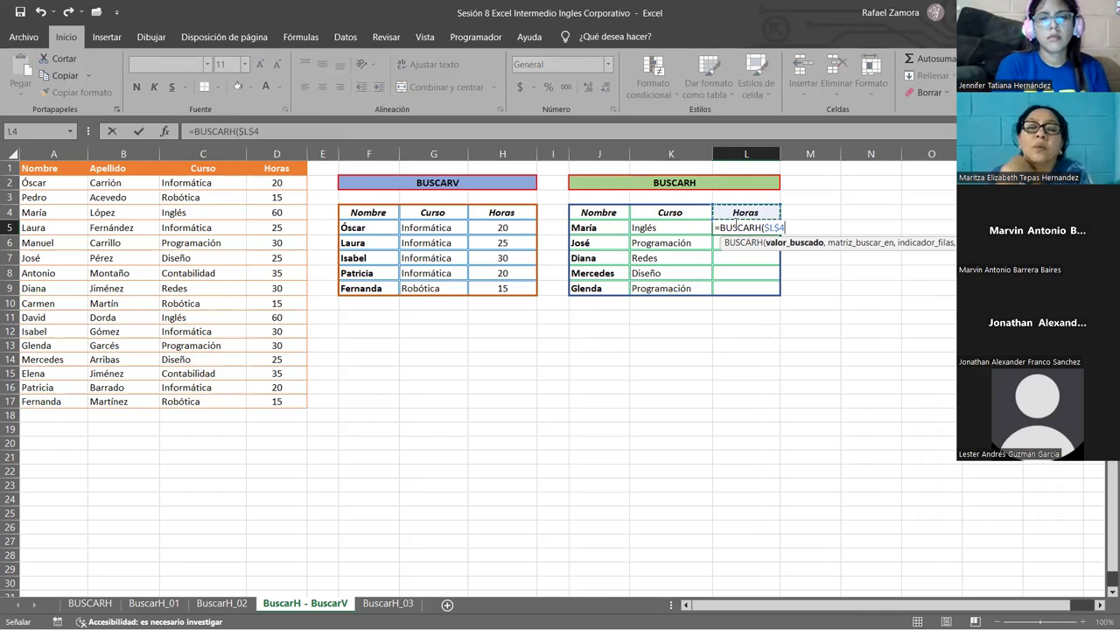
text(,)
Add the absolute range $D$1:$D$17, row 4 and exact match 0 to the formula.
click(298, 169)
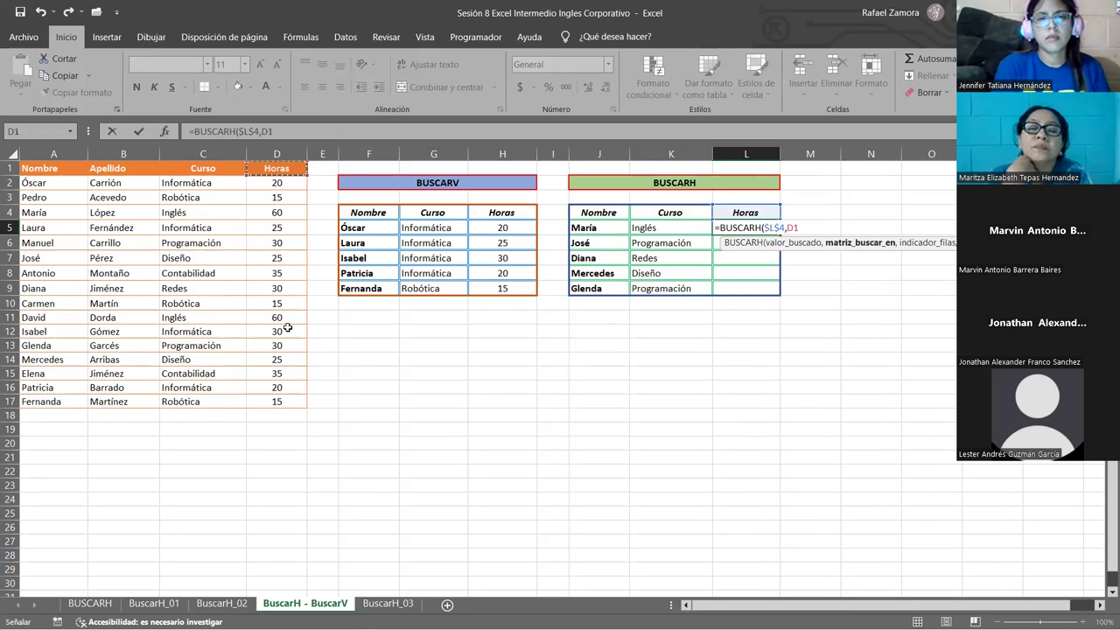
shift+click(282, 405)
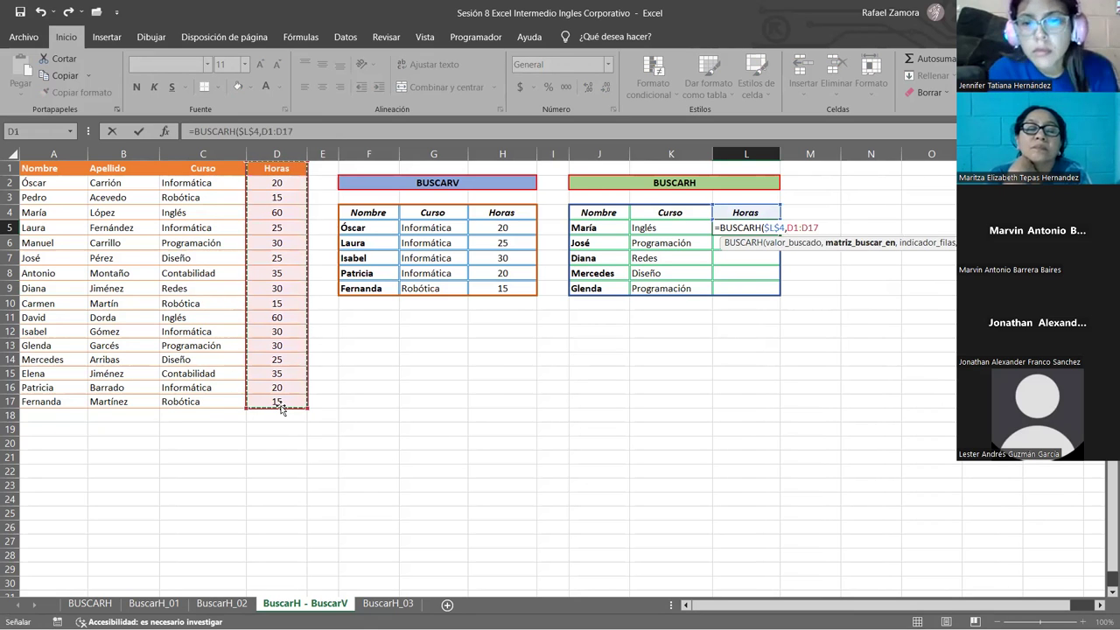
key(F4)
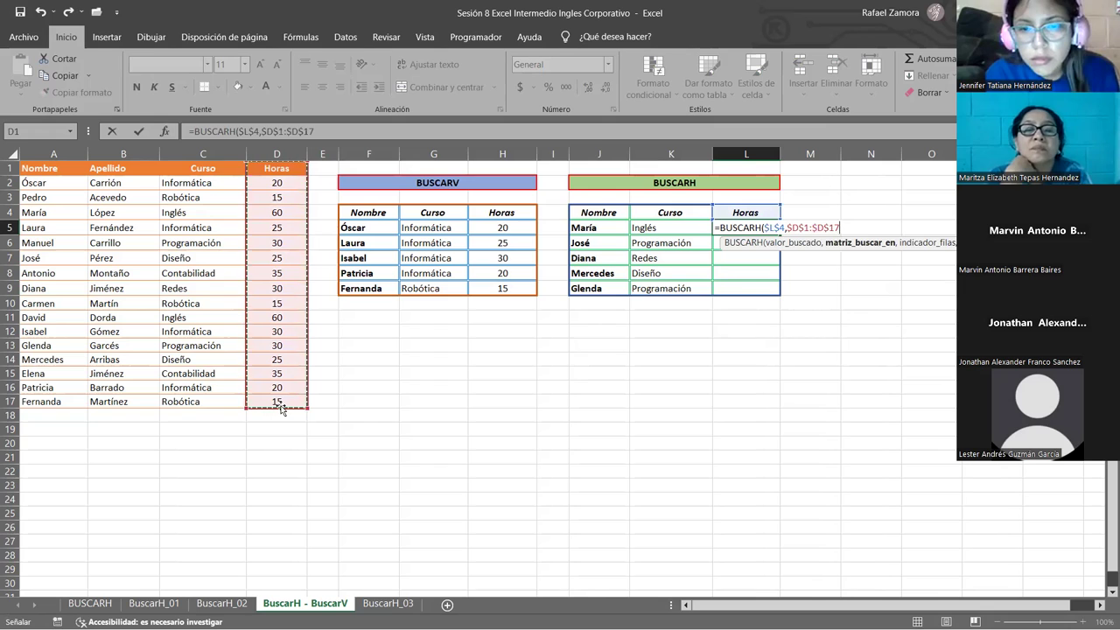
text(,4)
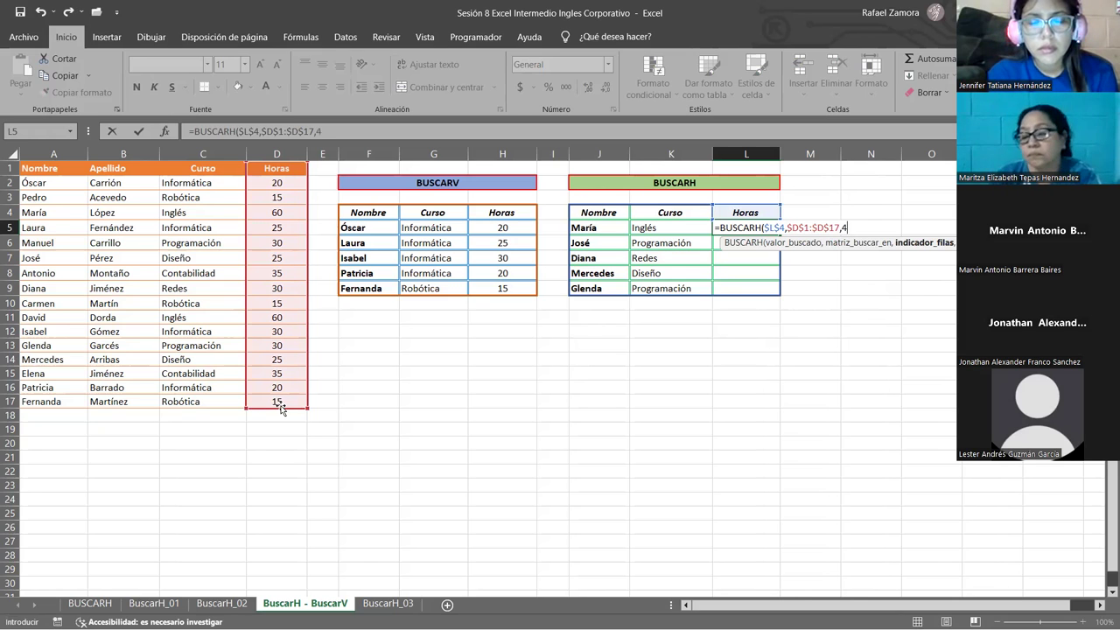
text(,0)
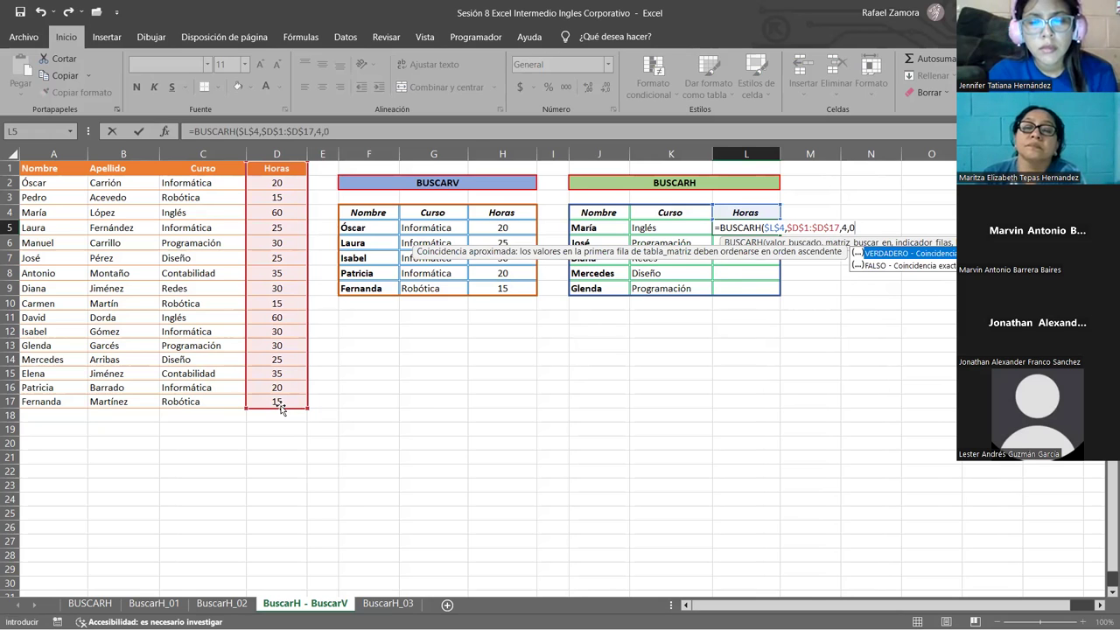
key(Return)
Centre María's 60 in L5 and fill the Horas formula down to L9.
click(747, 228)
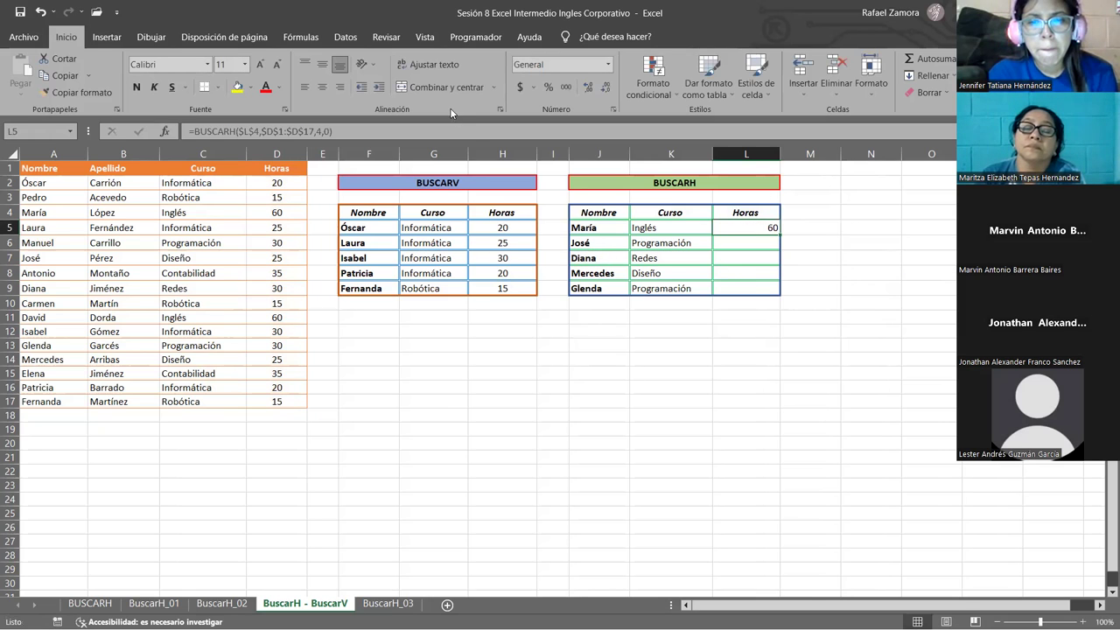
click(322, 87)
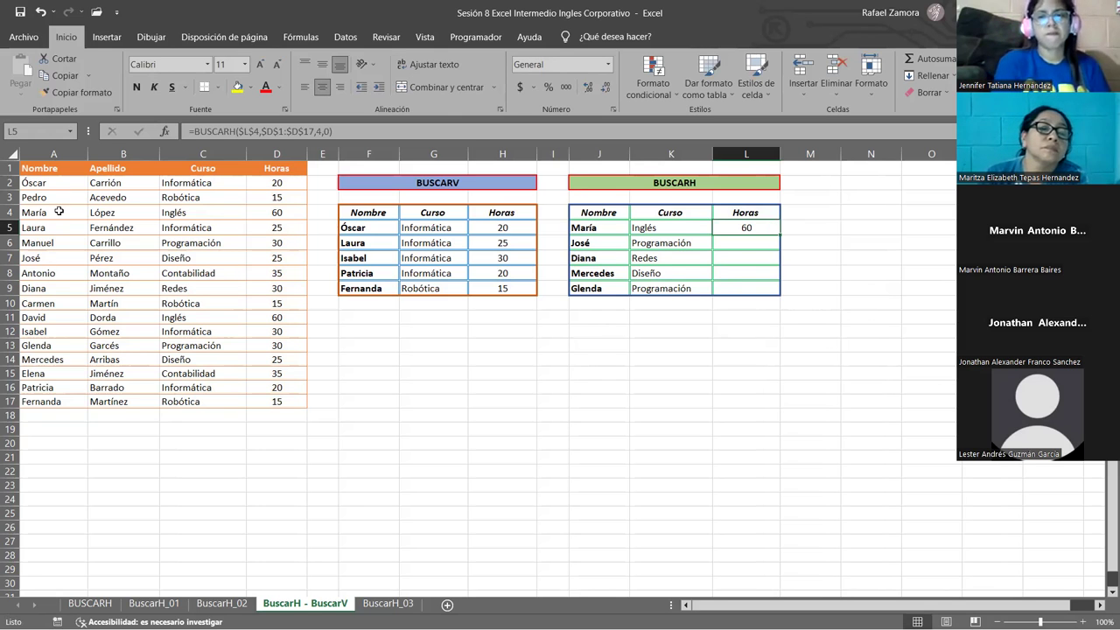
drag(56, 212, 300, 216)
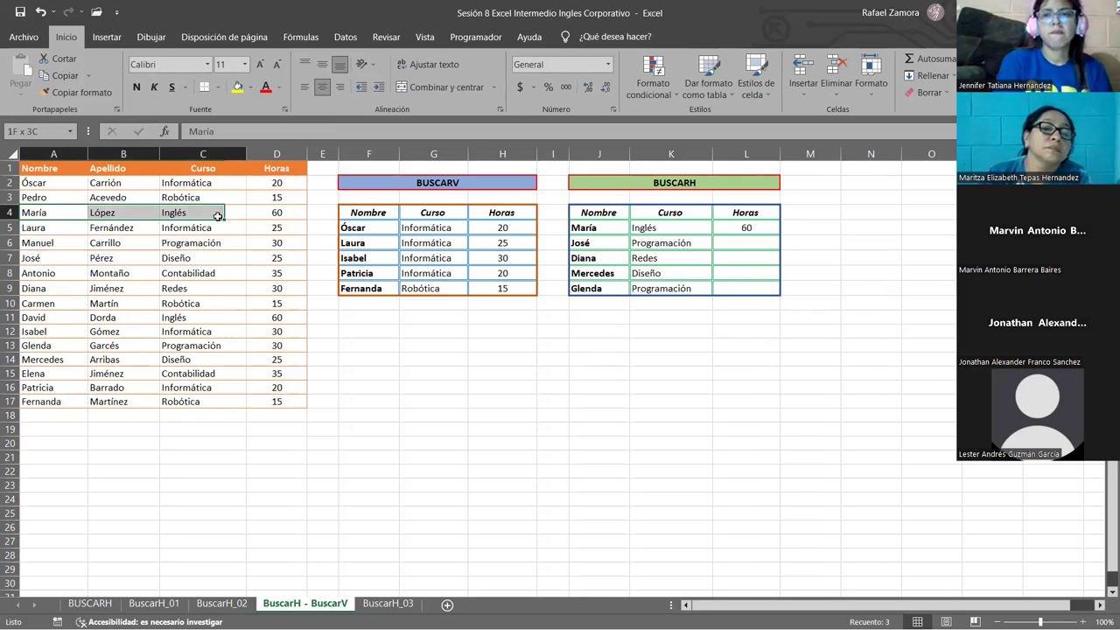
click(772, 230)
drag(778, 232, 779, 286)
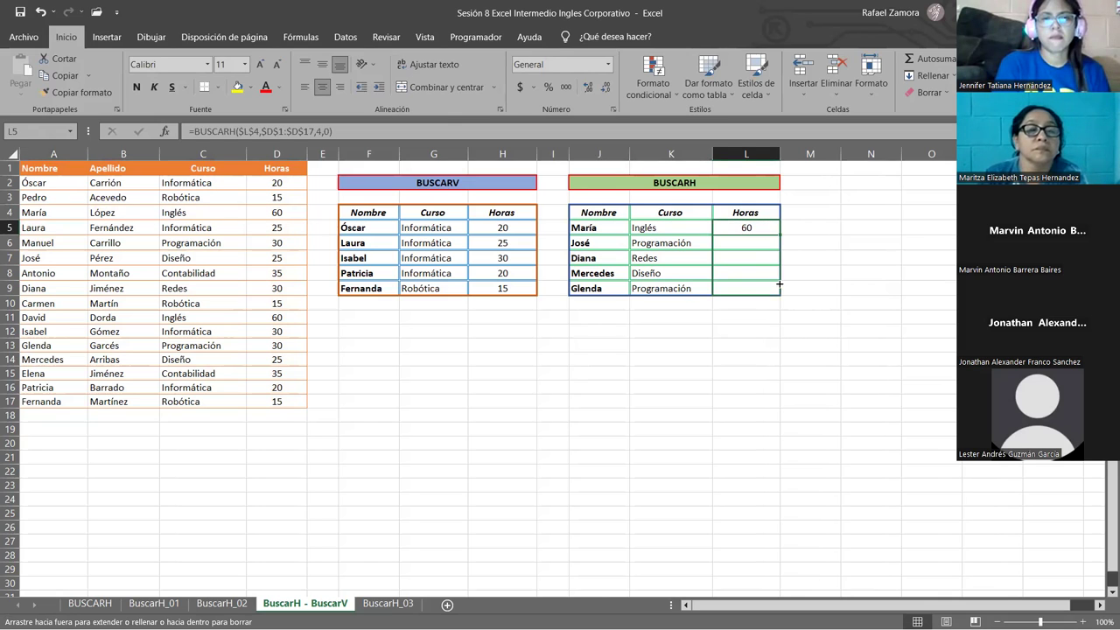
Copy the L8 Horas formula and paste it into Glenda's cell L9.
click(747, 273)
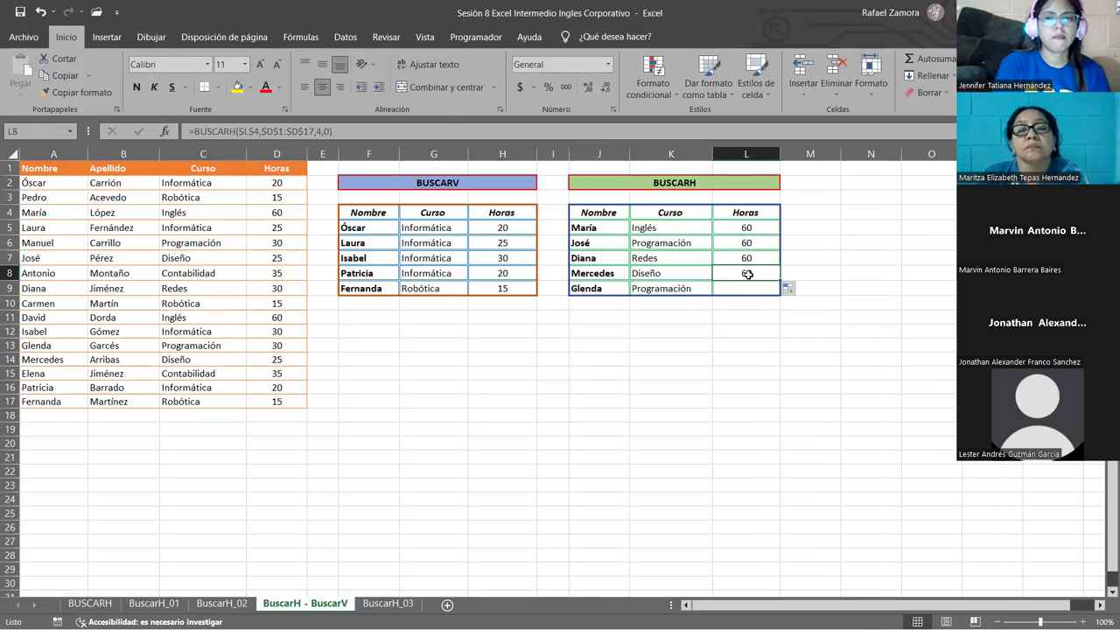
key(ctrl+c)
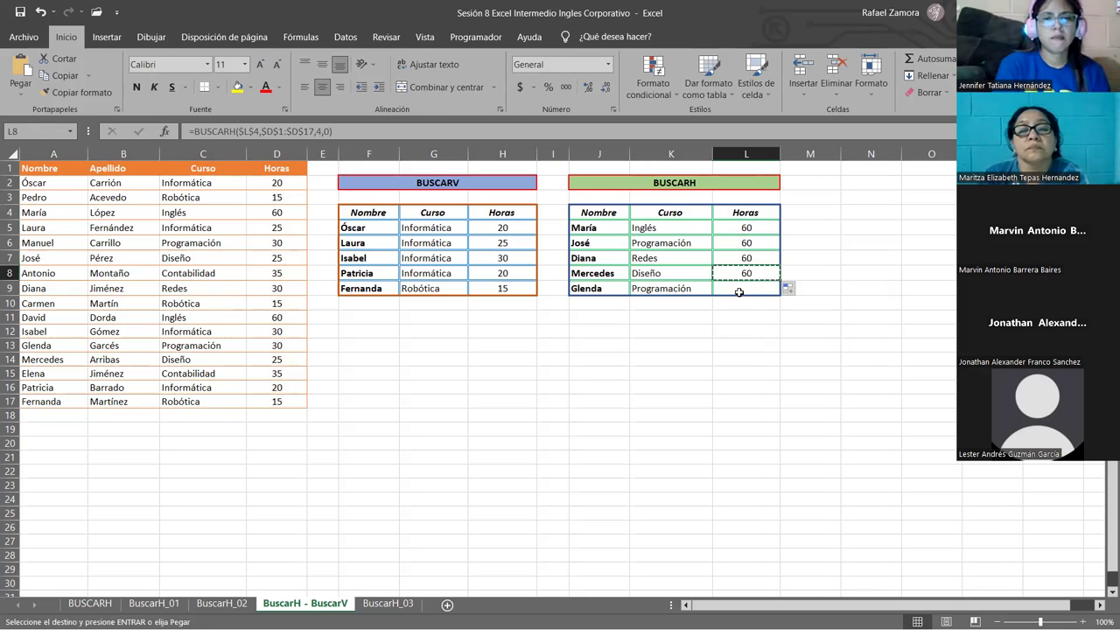
click(740, 290)
right_click(739, 290)
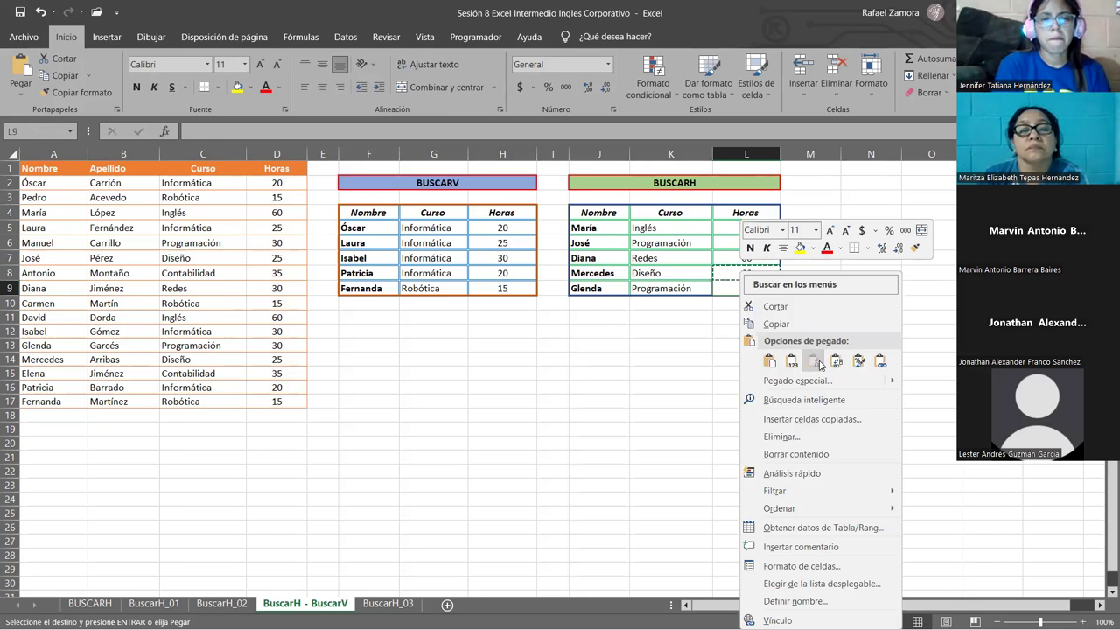
click(815, 361)
Change José's L6 row index to 7 so it returns 25.
double_click(750, 243)
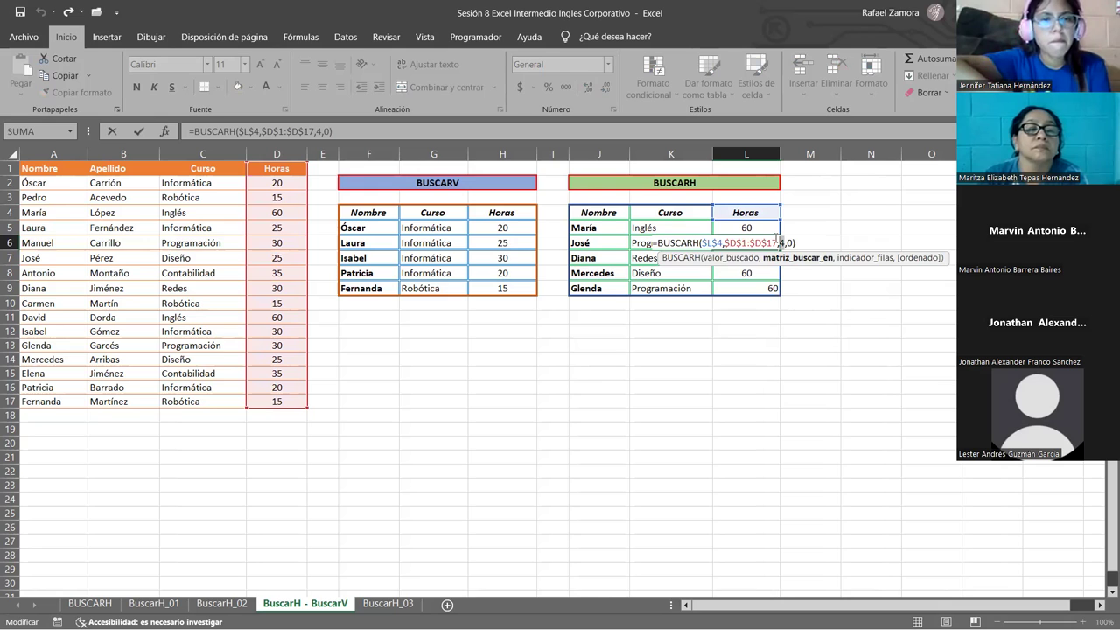
key(Return)
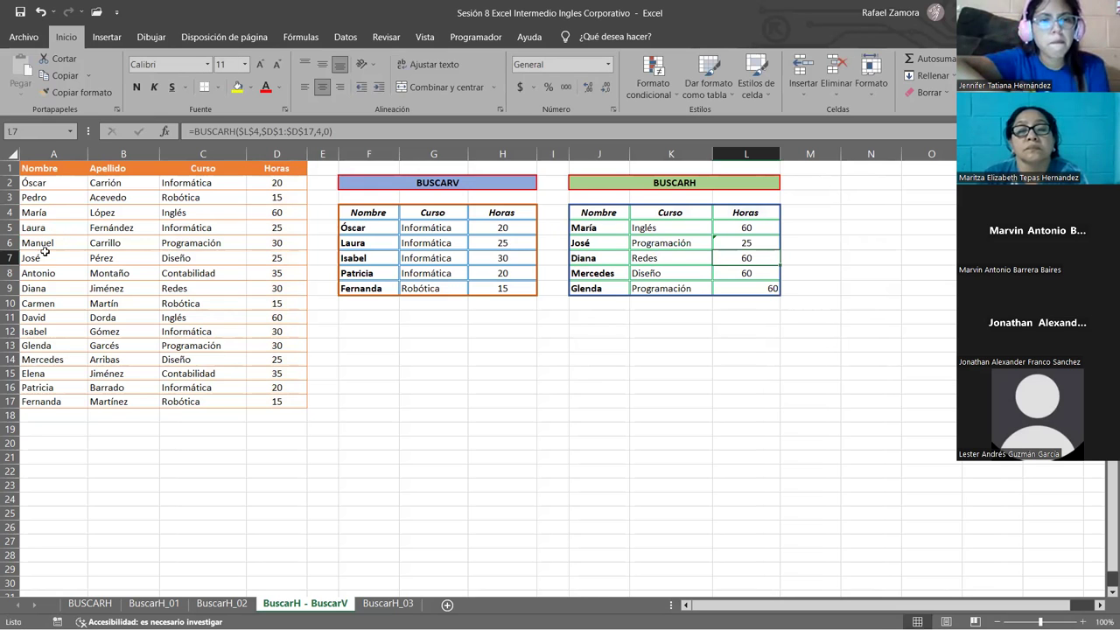
drag(44, 257, 270, 255)
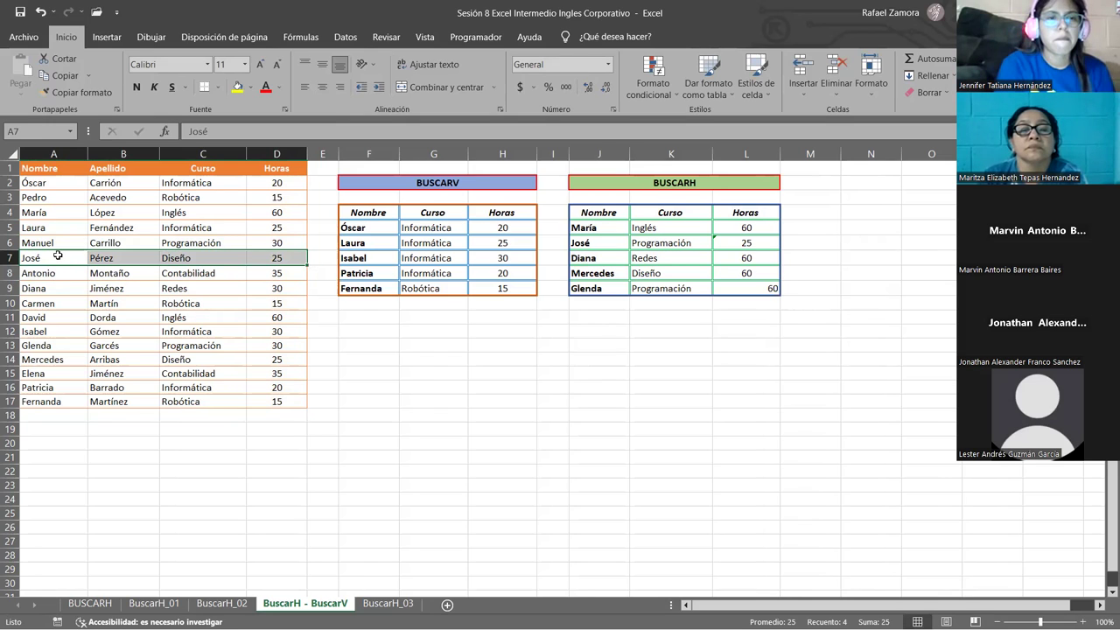
double_click(749, 243)
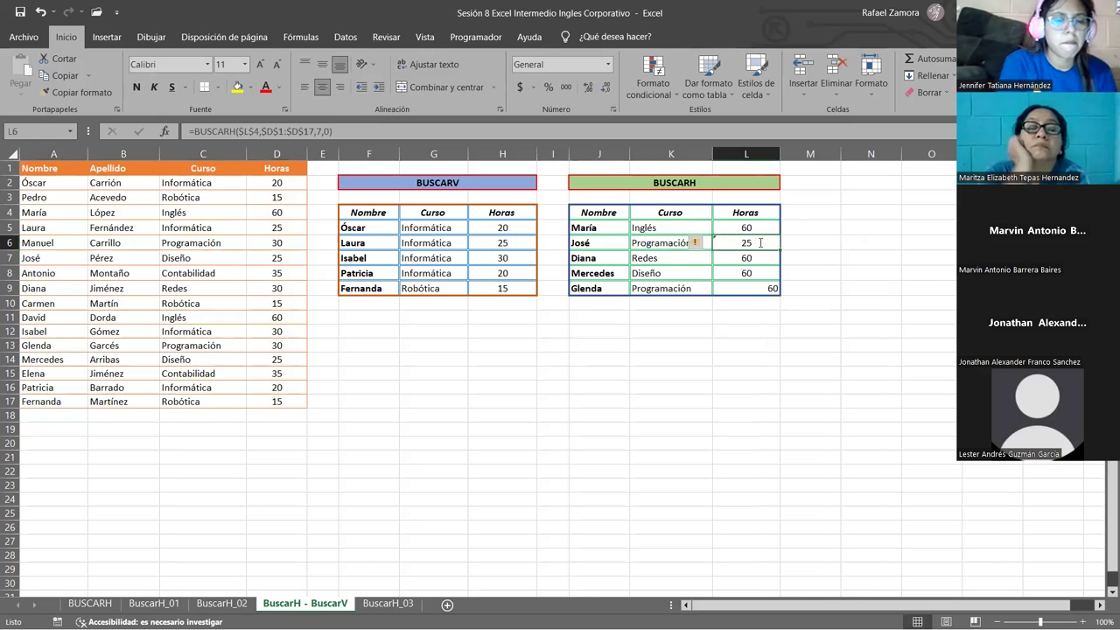
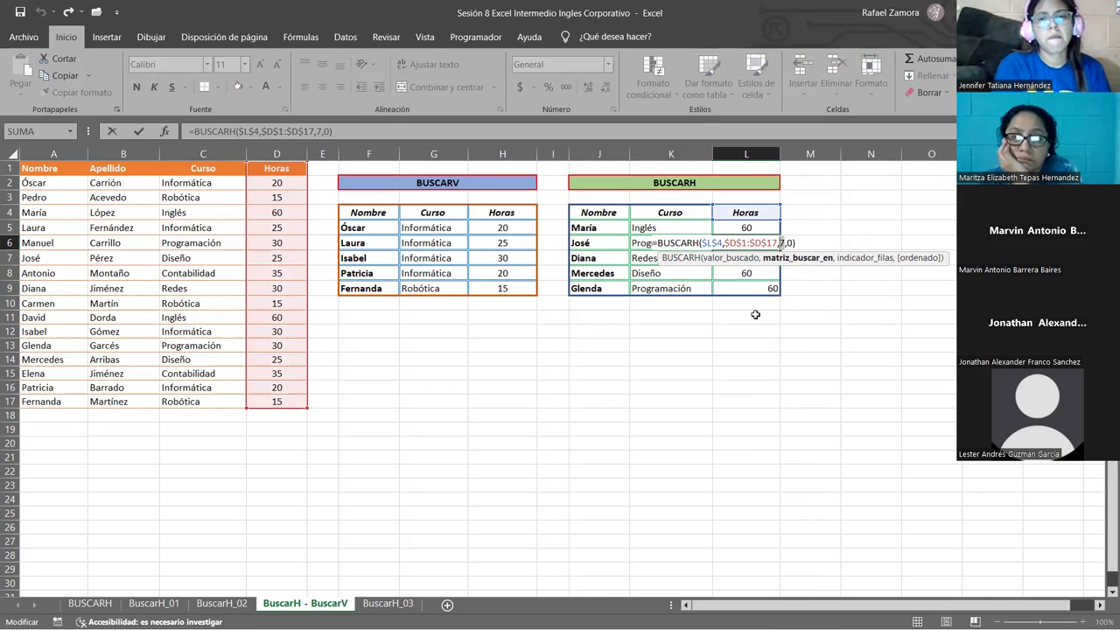
Change the L6 BUSCARH Horas row index from 8 to 7 so it returns 25.
key(Return)
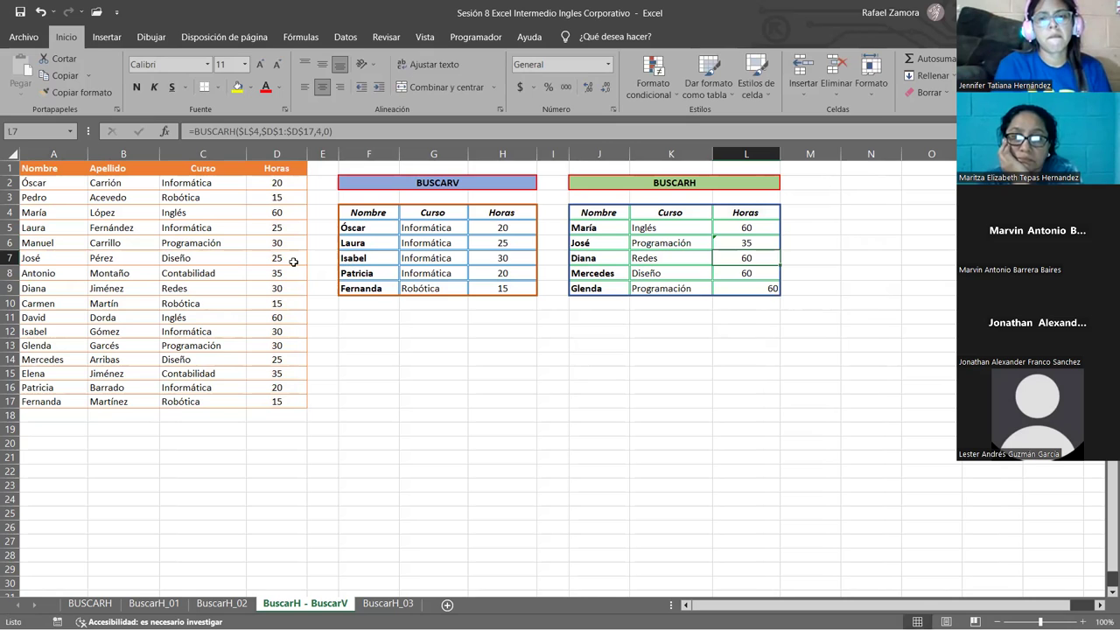
click(13, 258)
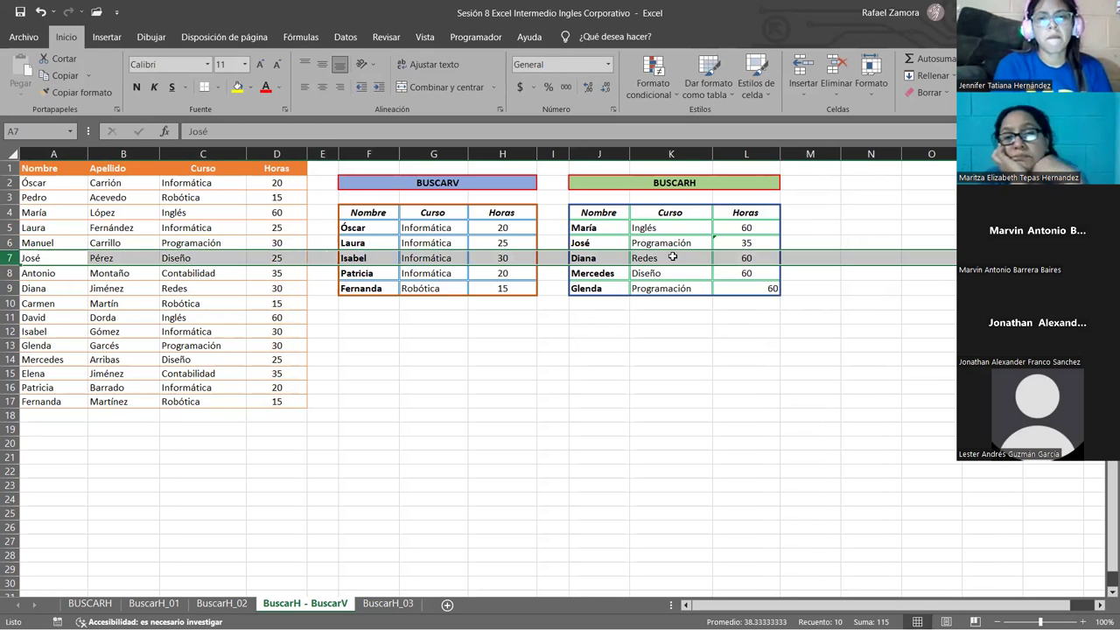
click(746, 257)
double_click(746, 257)
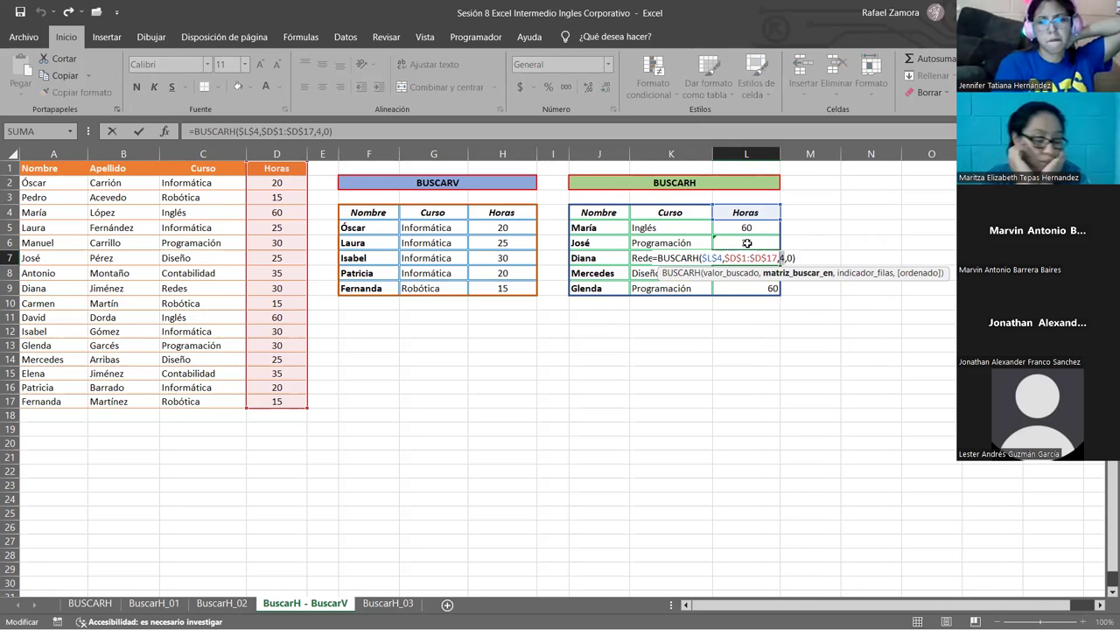
double_click(746, 243)
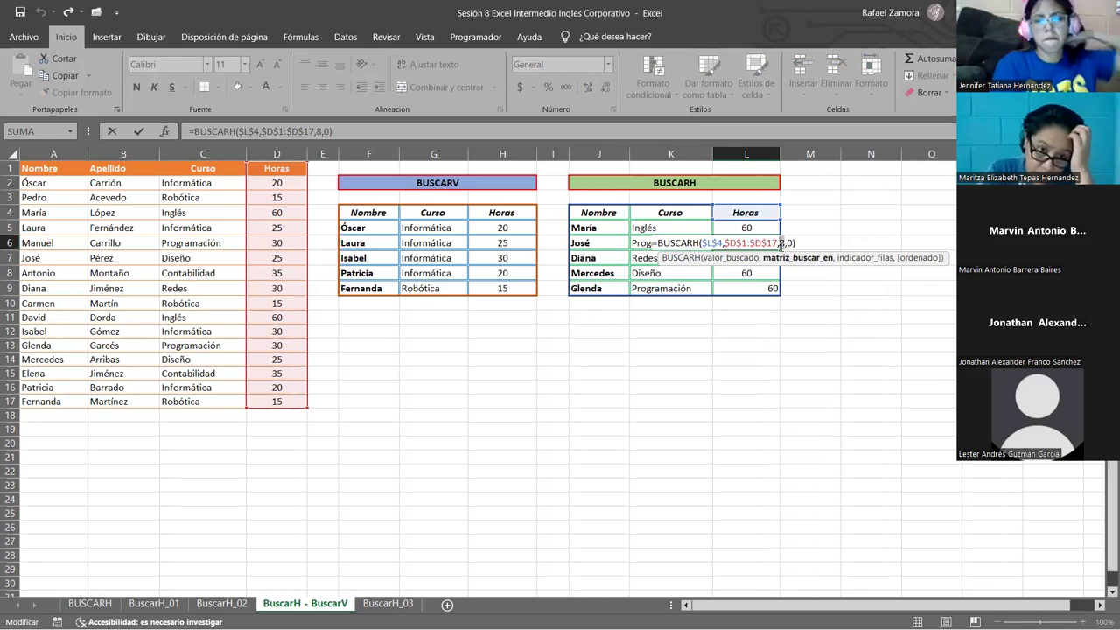
key(Right)
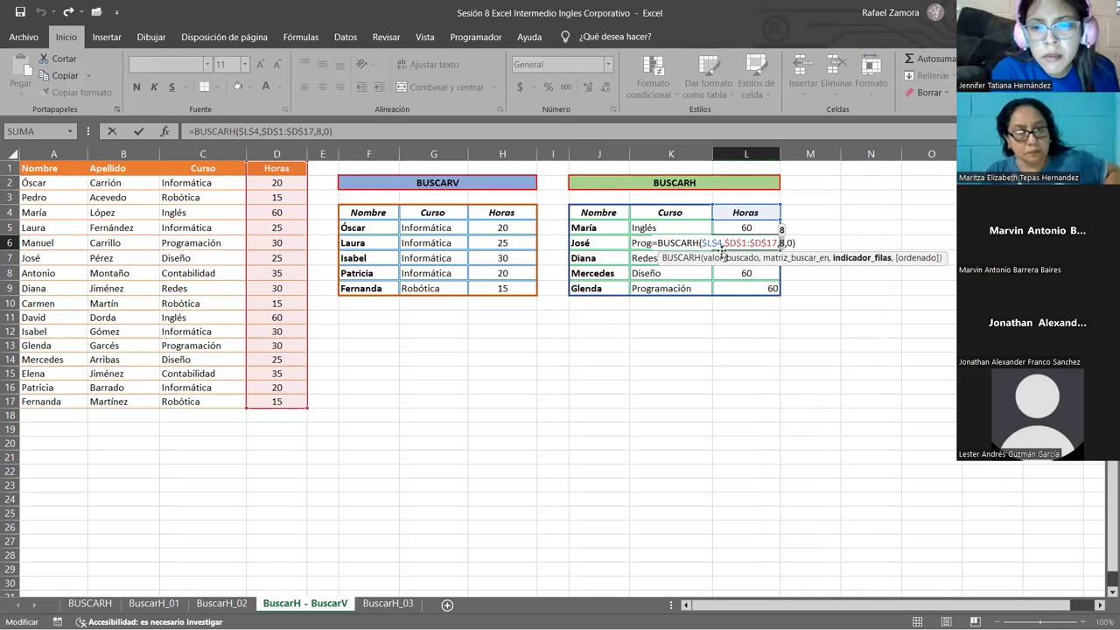
text(7)
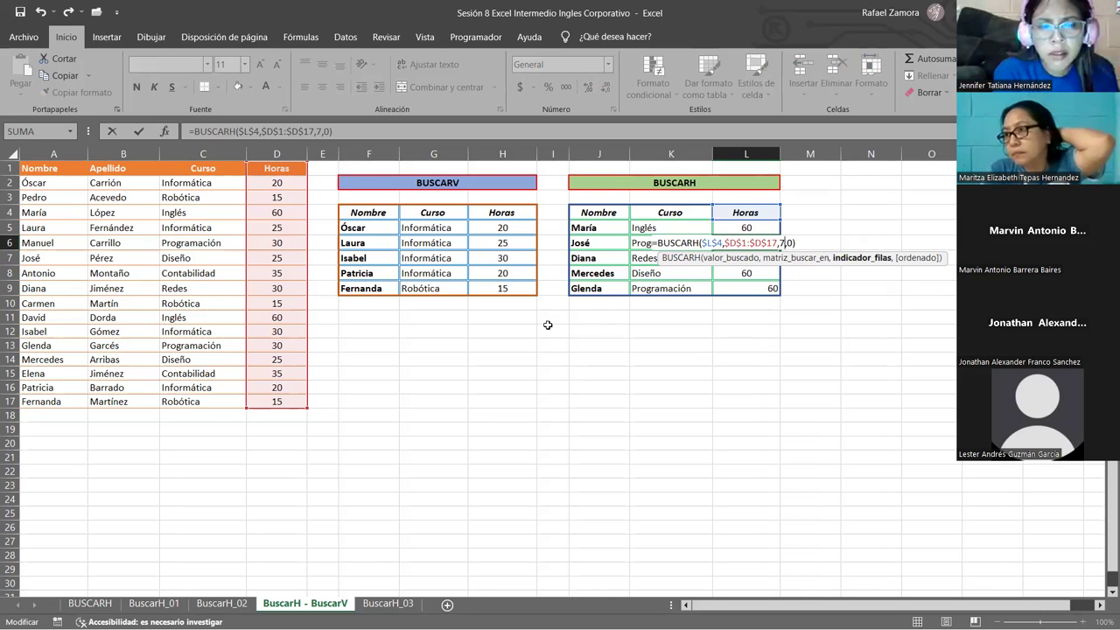
key(Return)
click(661, 242)
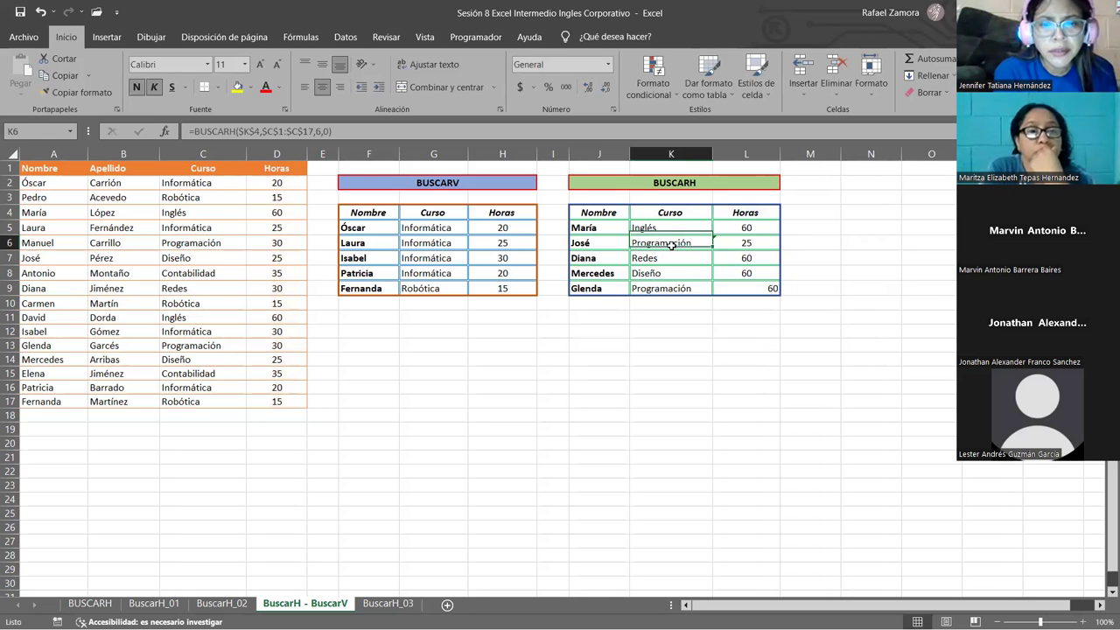
Fix the K6 BUSCARH course formula's row index so it returns Diseño.
key(F2)
click(761, 243)
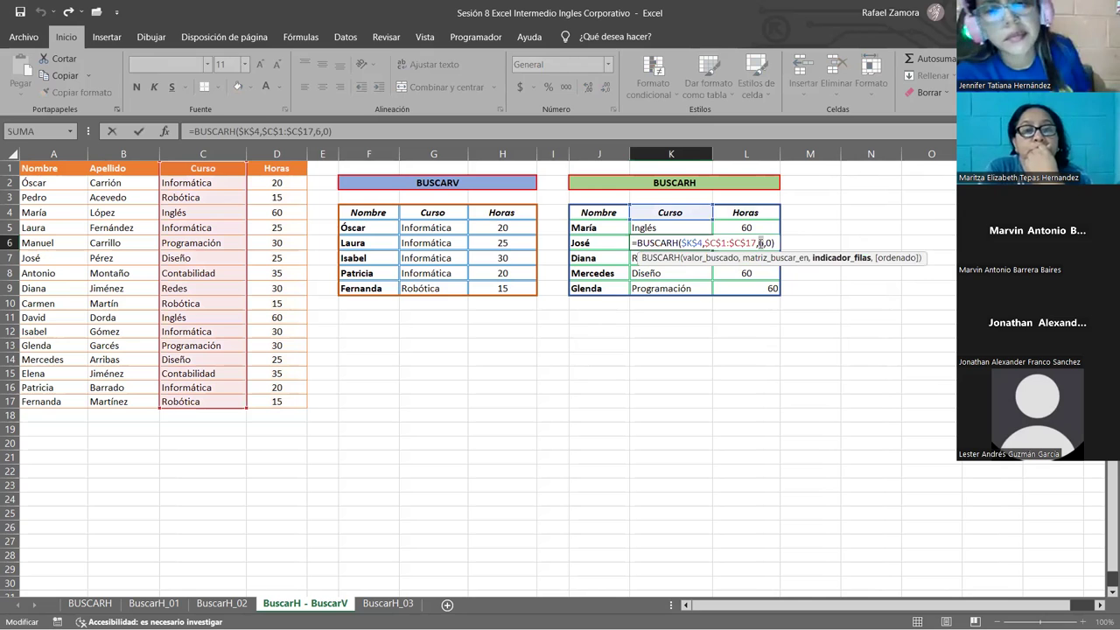
key(Return)
Correct the row indexes in K7 and L7 so row 7 returns Redes and 30 hours.
drag(57, 260, 288, 260)
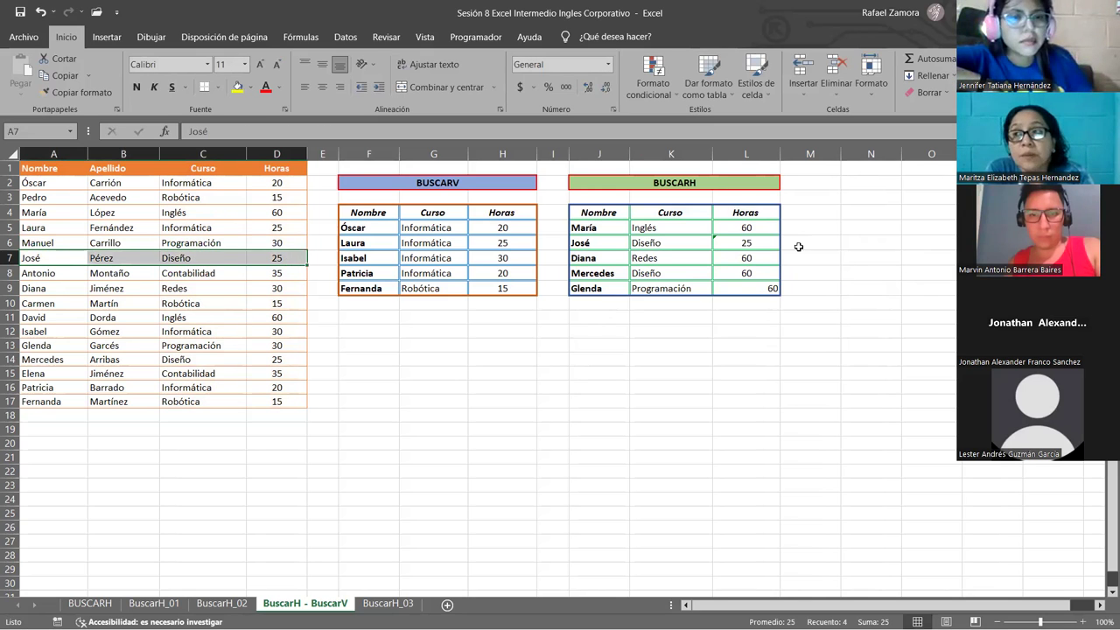
double_click(645, 257)
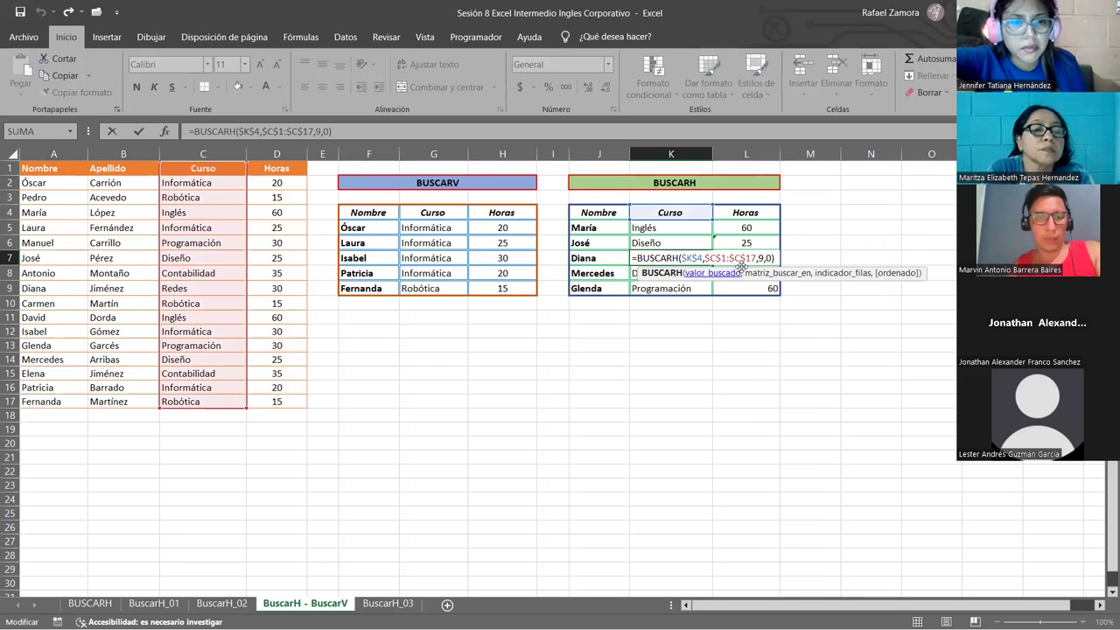
key(Return)
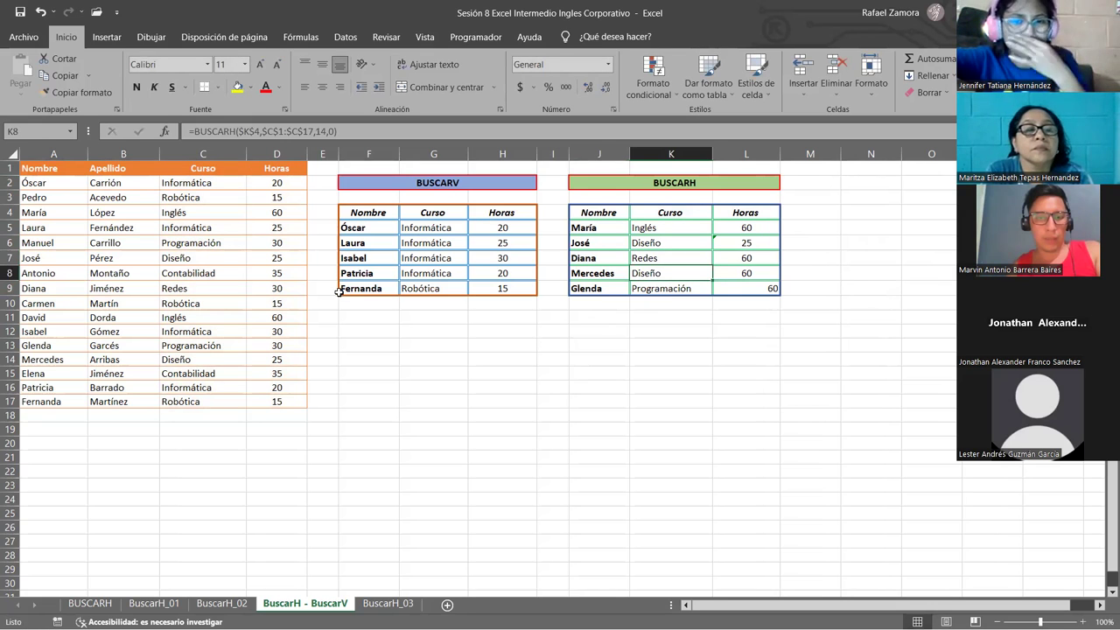
double_click(759, 262)
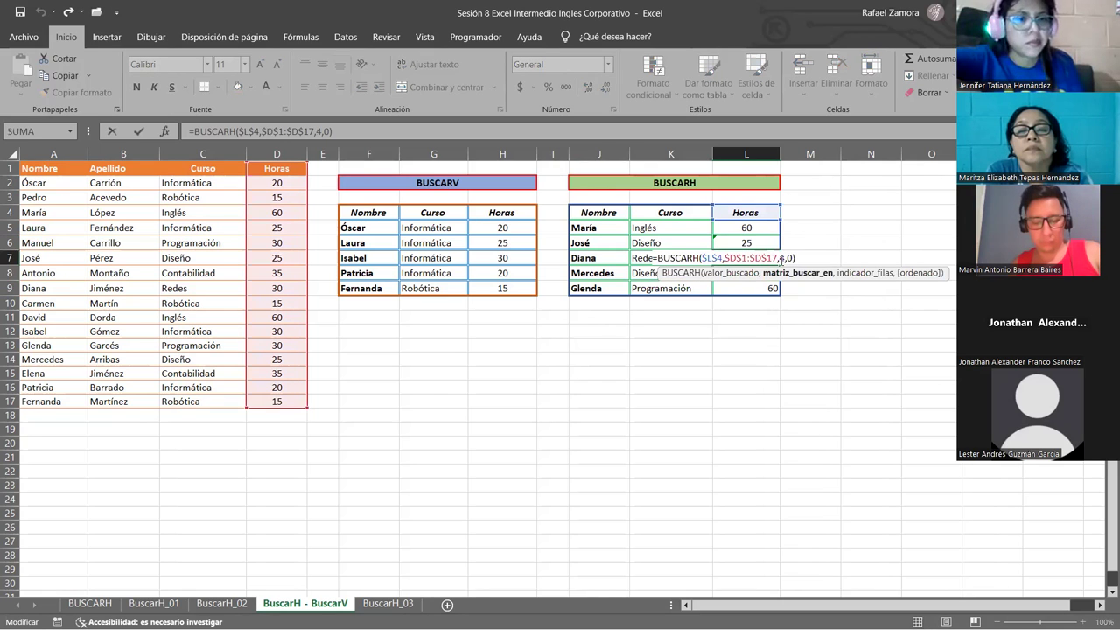
key(Return)
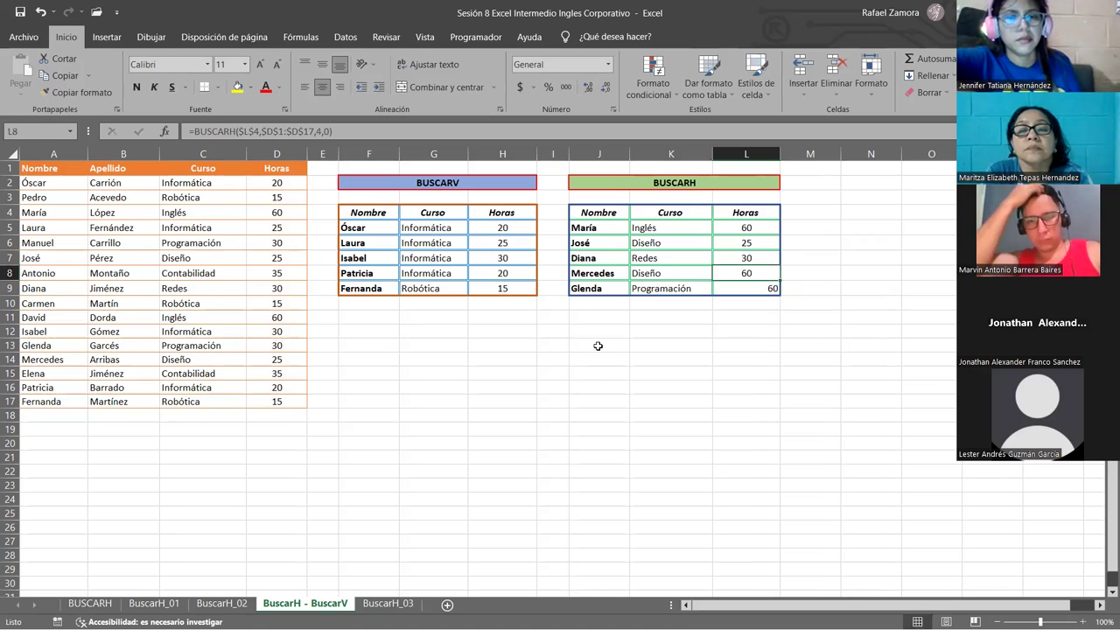
Fix the K8 and L8 BUSCARH formulas so row 8 returns Diseño and 25 hours.
click(681, 271)
key(F2)
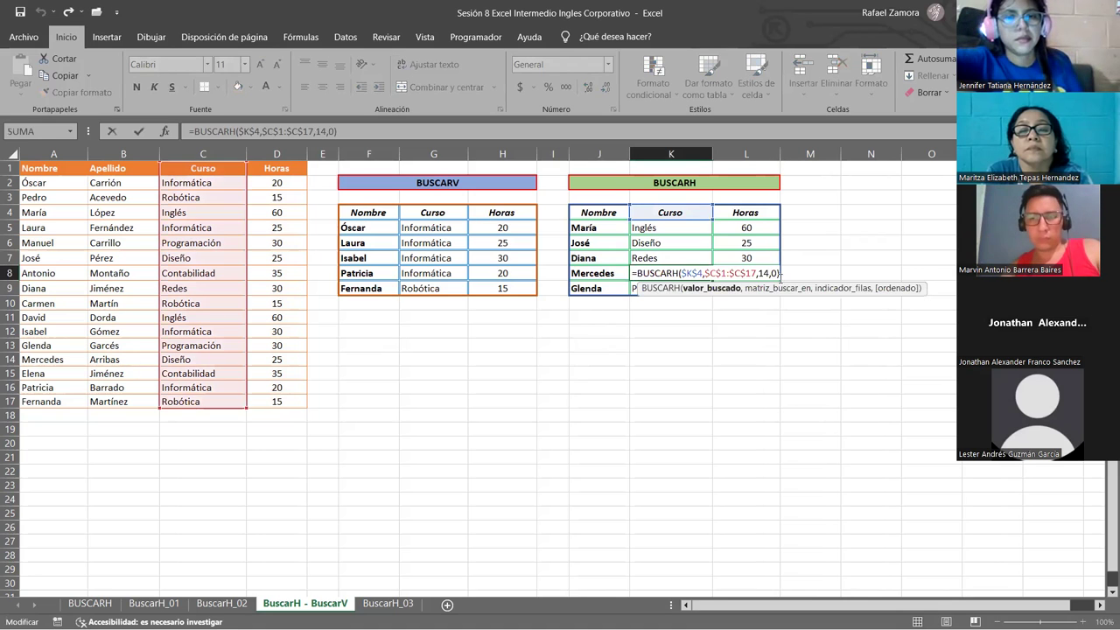
click(765, 273)
double_click(780, 274)
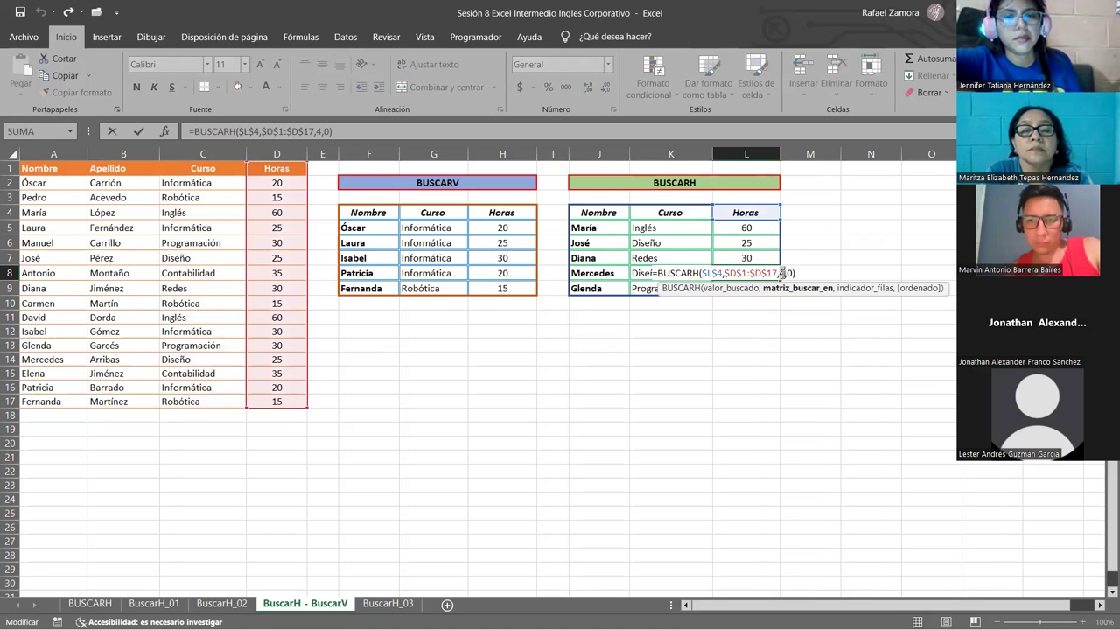
key(Right)
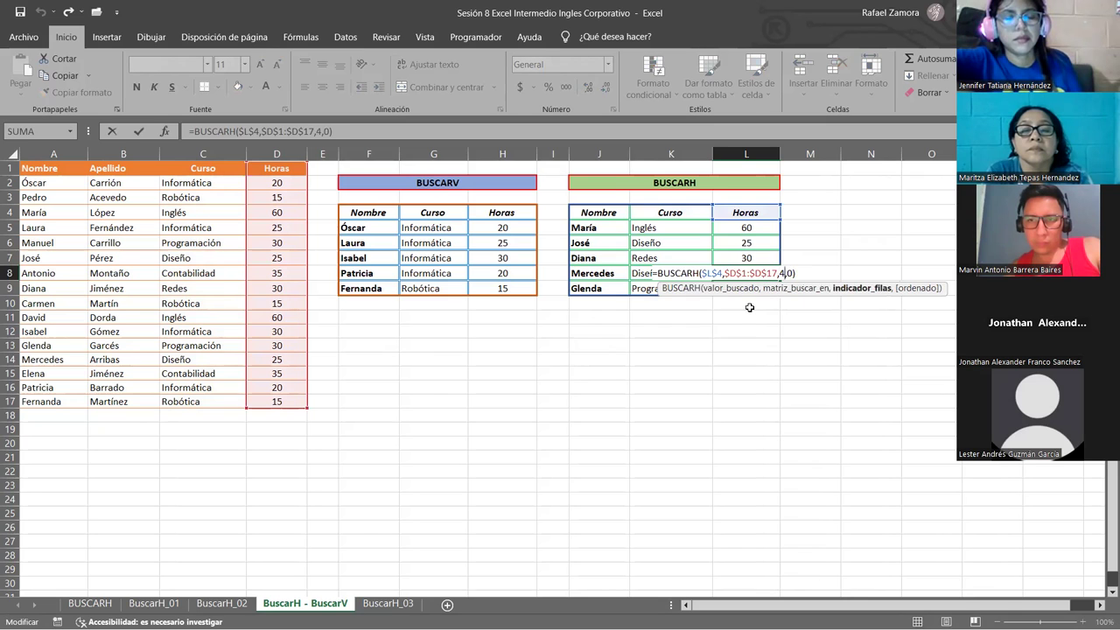
key(Return)
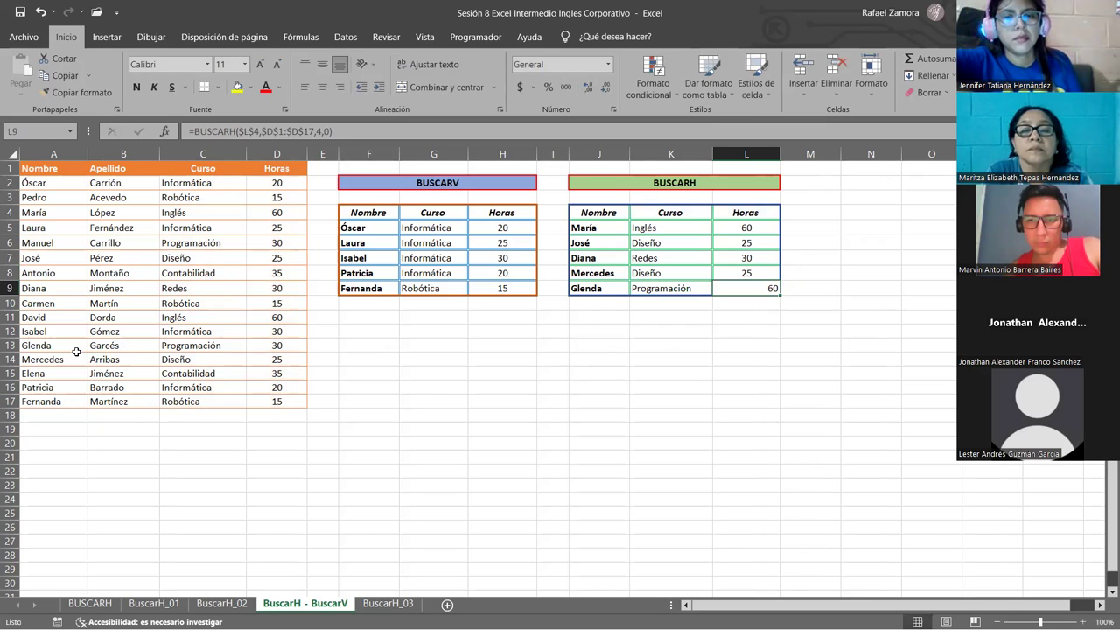
Check the source record in row 14, then fix L9's row index to return 30 hours.
click(220, 354)
click(300, 357)
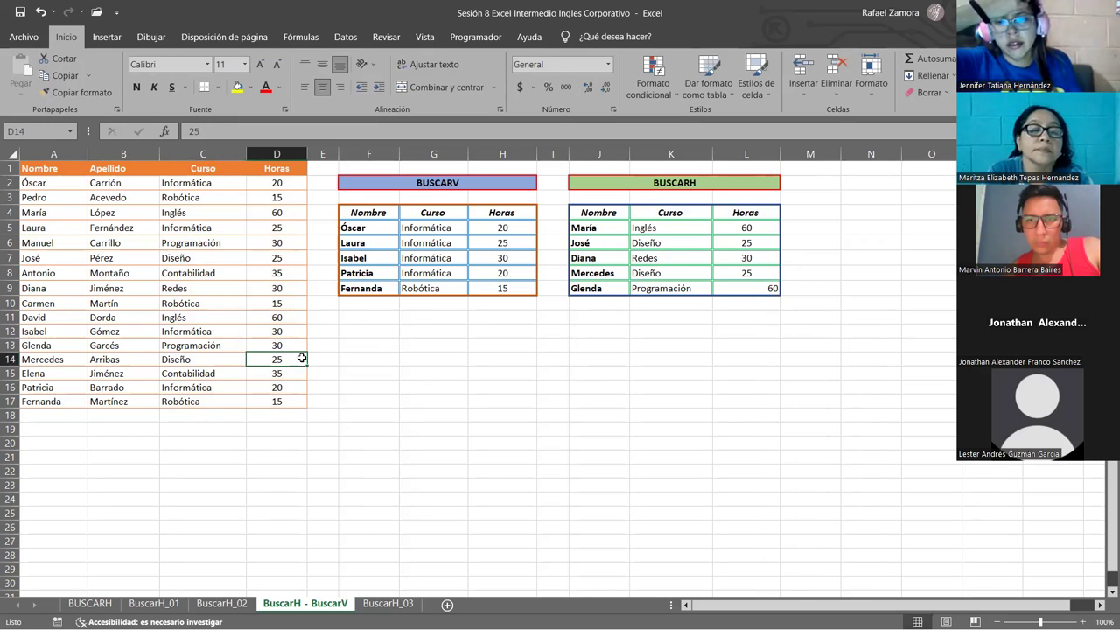
click(756, 284)
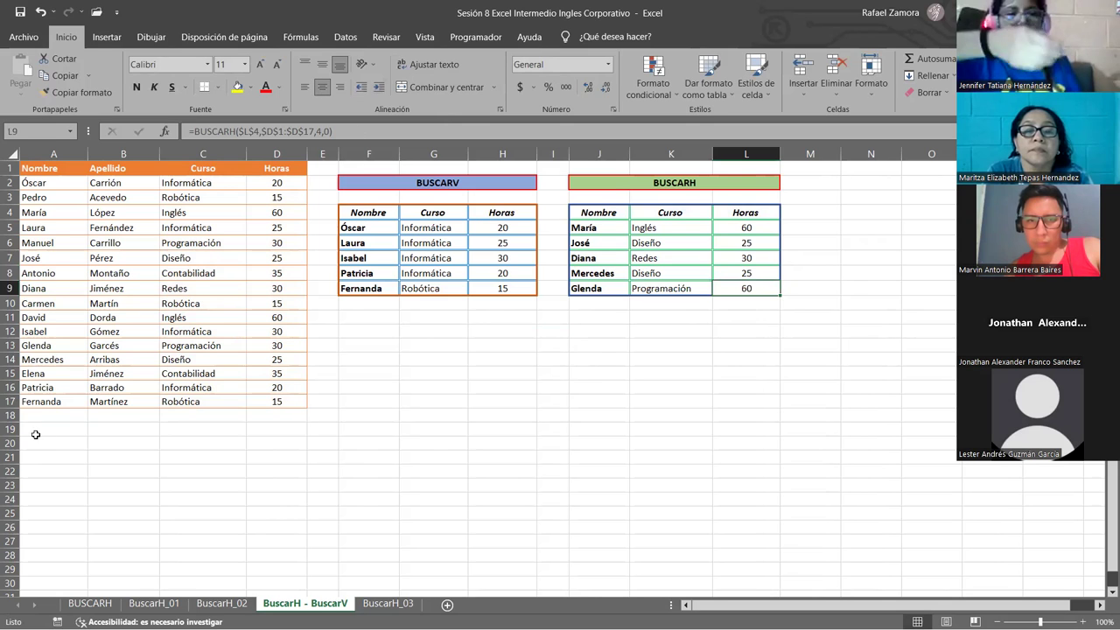
click(10, 346)
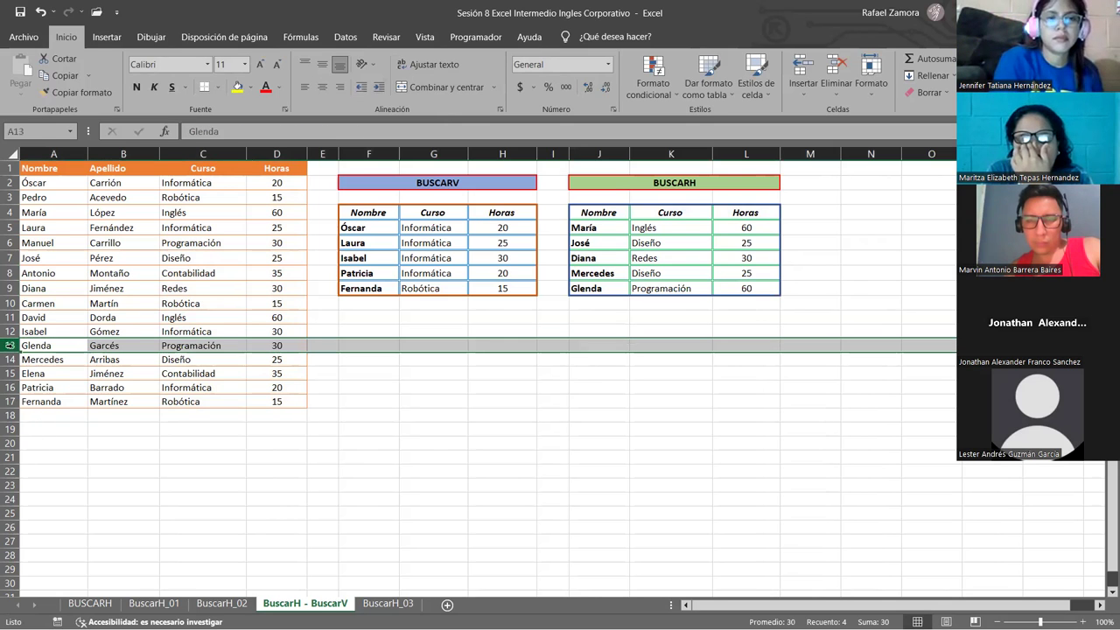
double_click(751, 288)
double_click(751, 288)
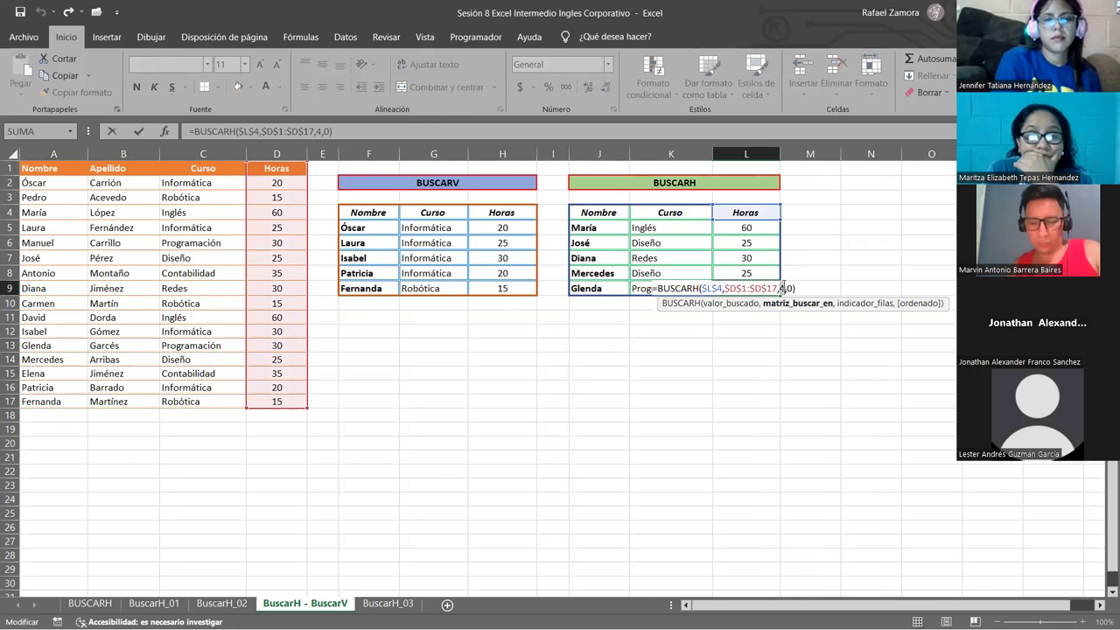
key(Return)
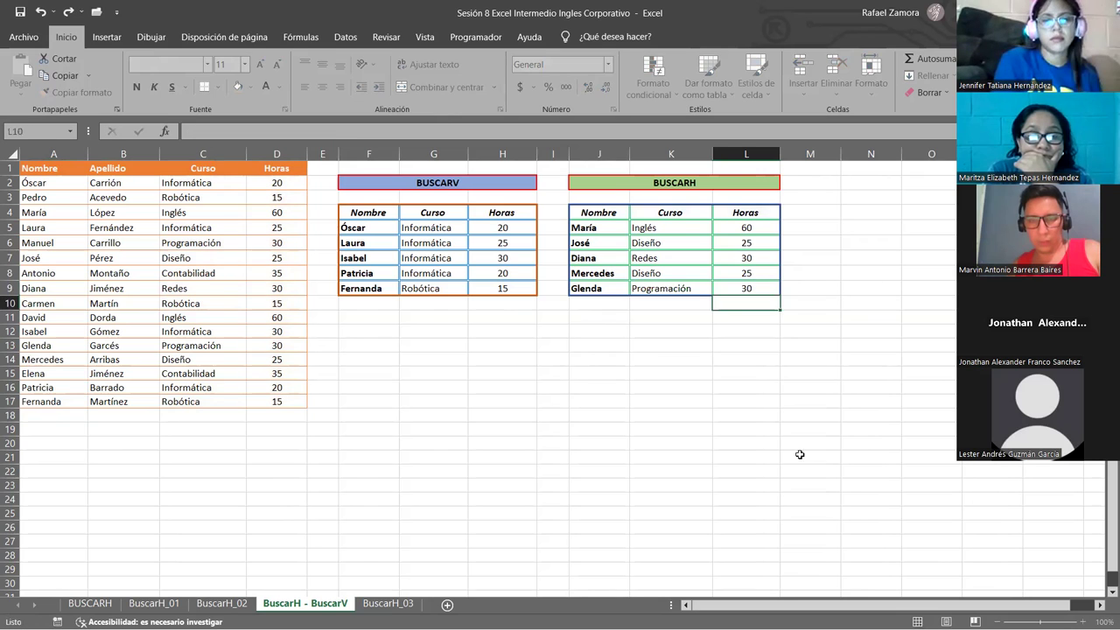
click(652, 426)
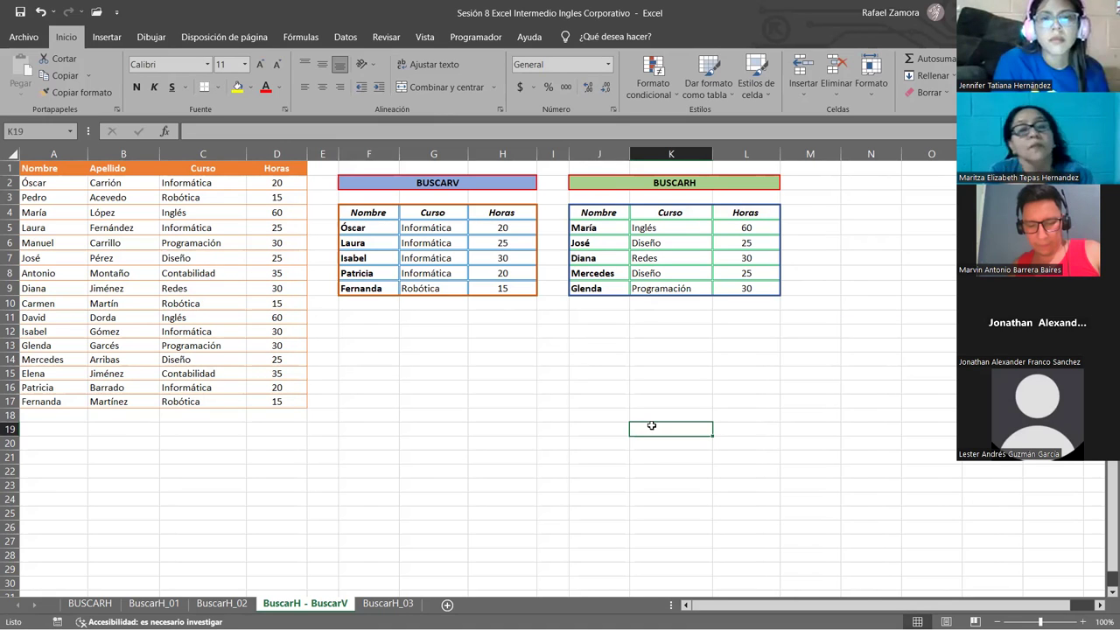
click(492, 182)
click(734, 182)
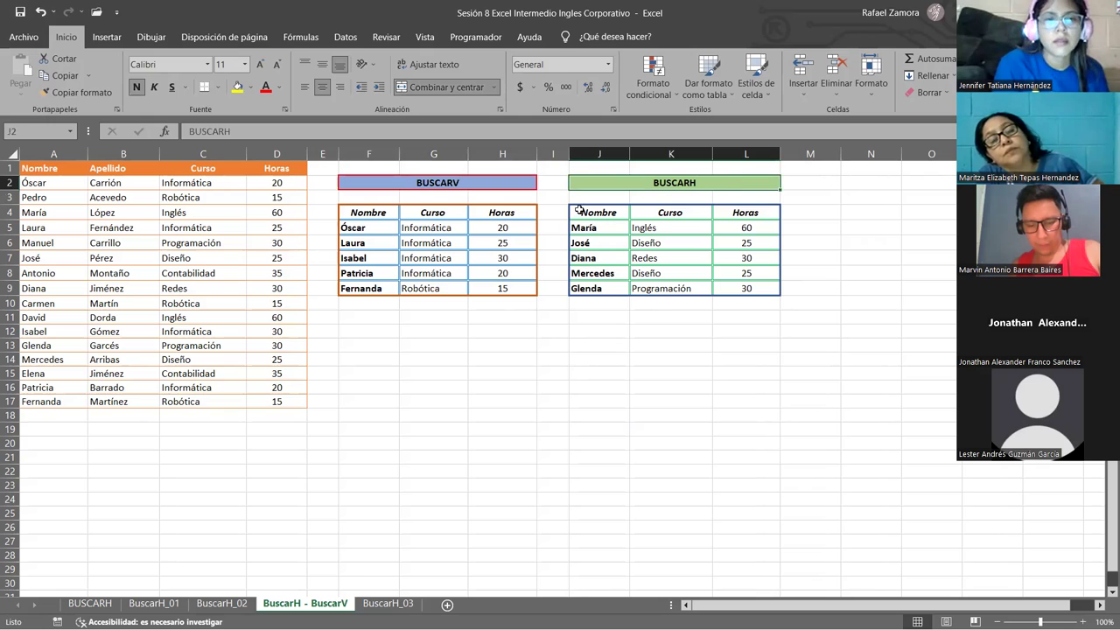
click(531, 345)
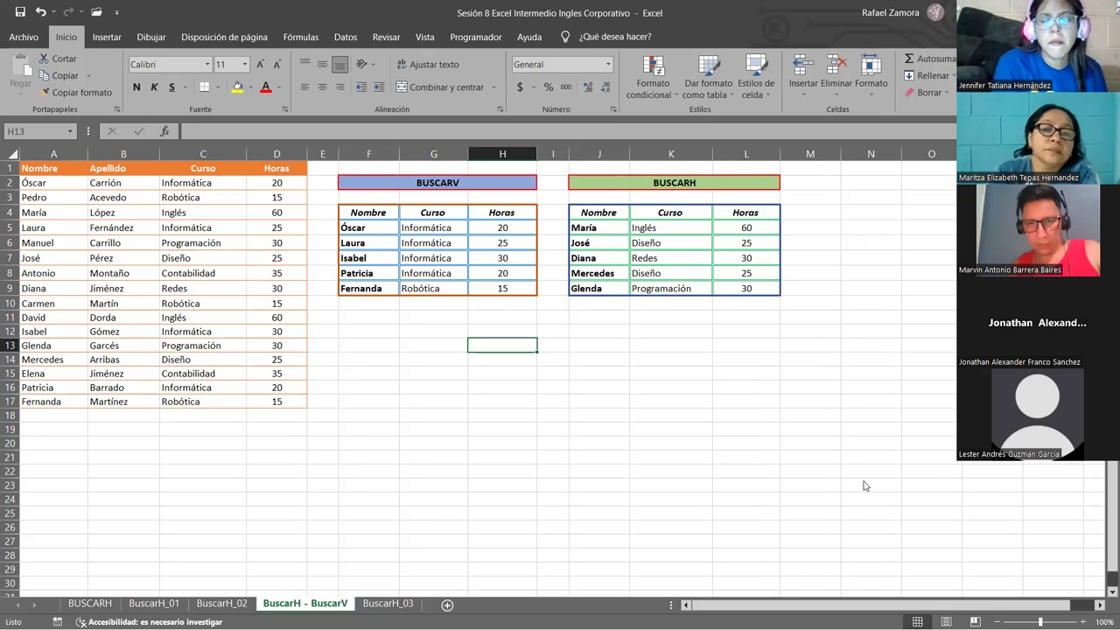
drag(368, 213, 503, 286)
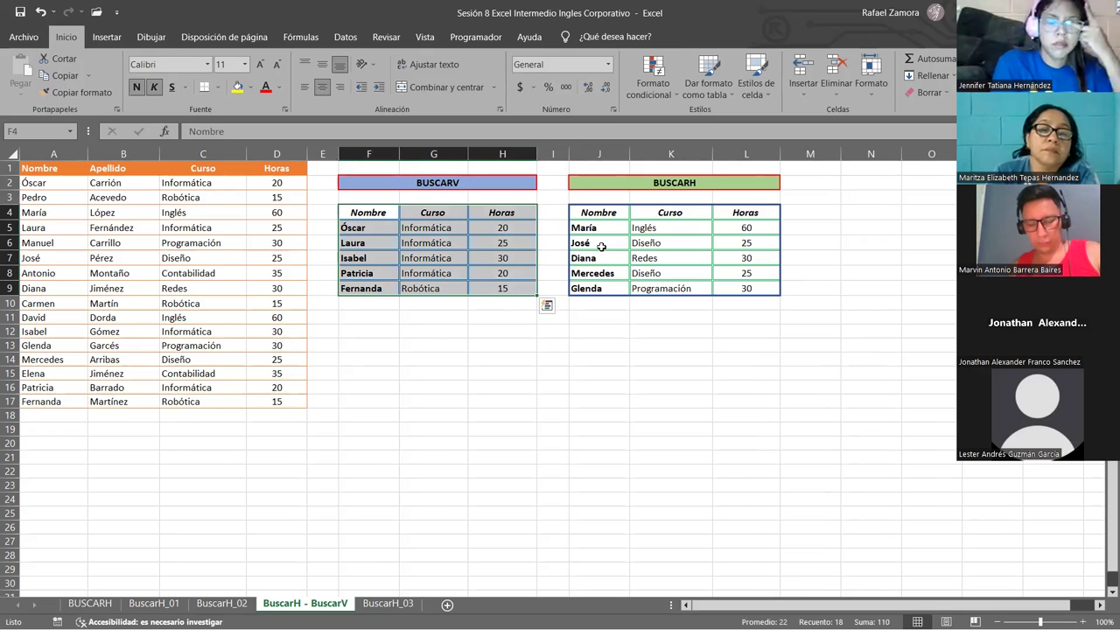
drag(612, 207, 748, 287)
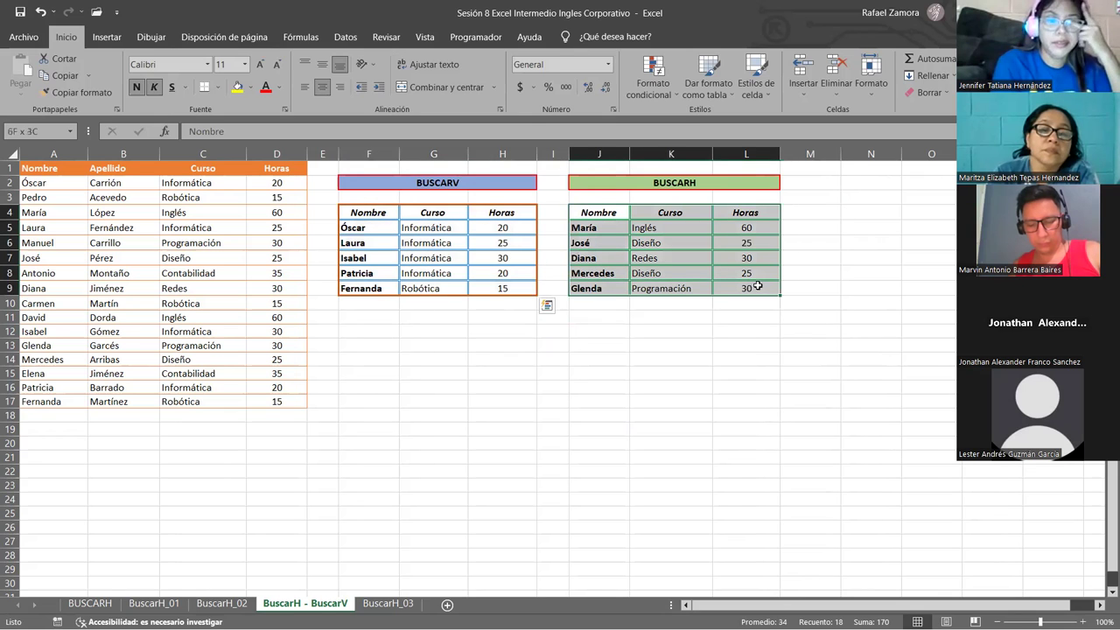
click(625, 484)
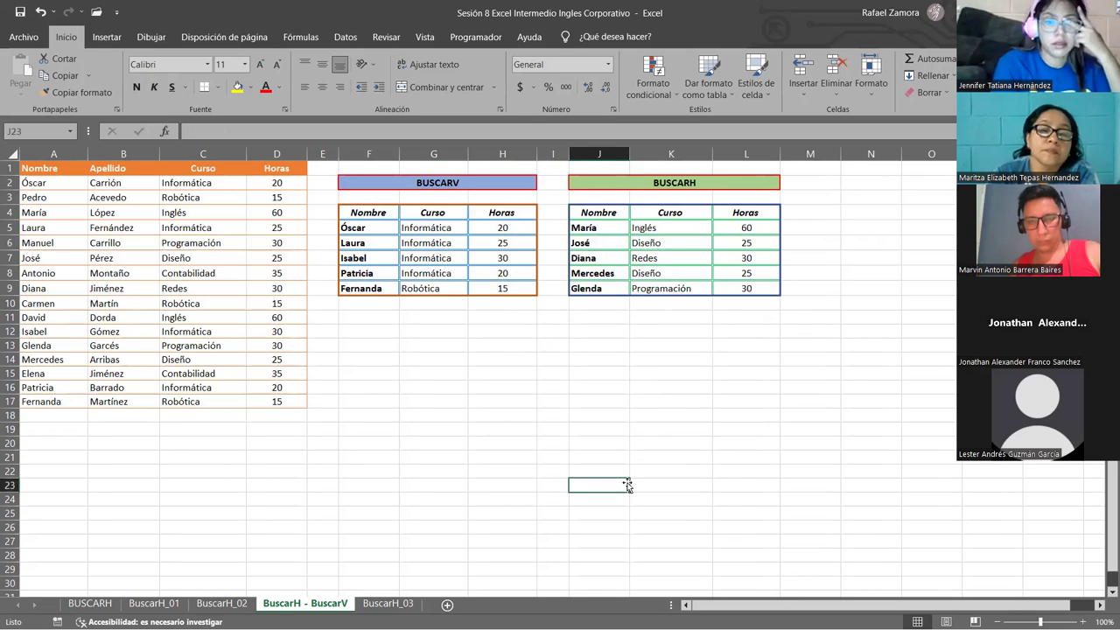
click(483, 184)
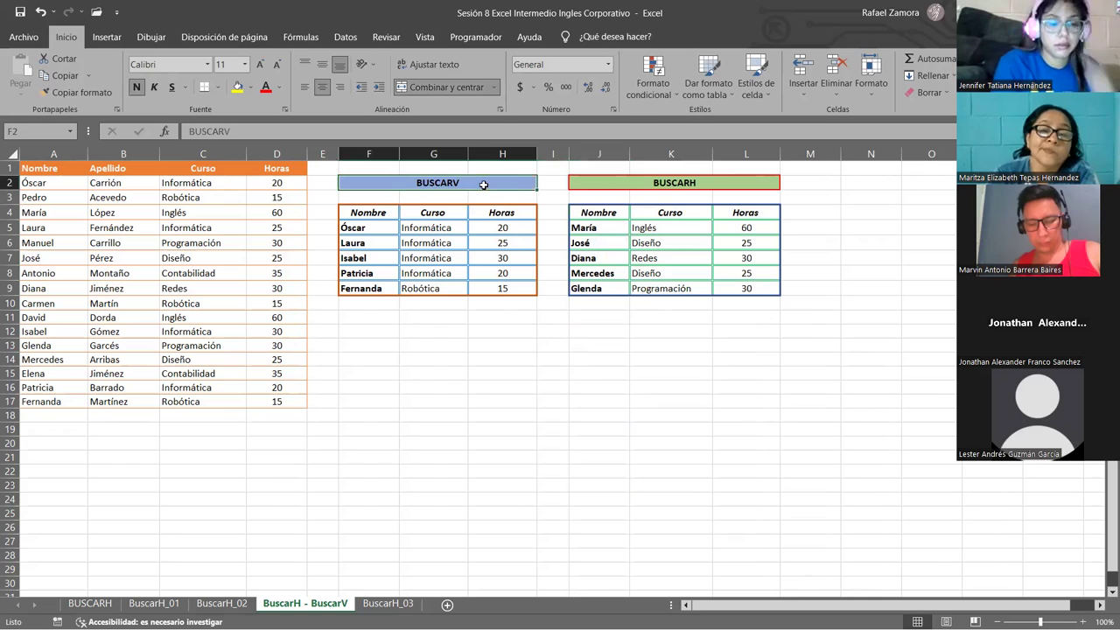
click(693, 185)
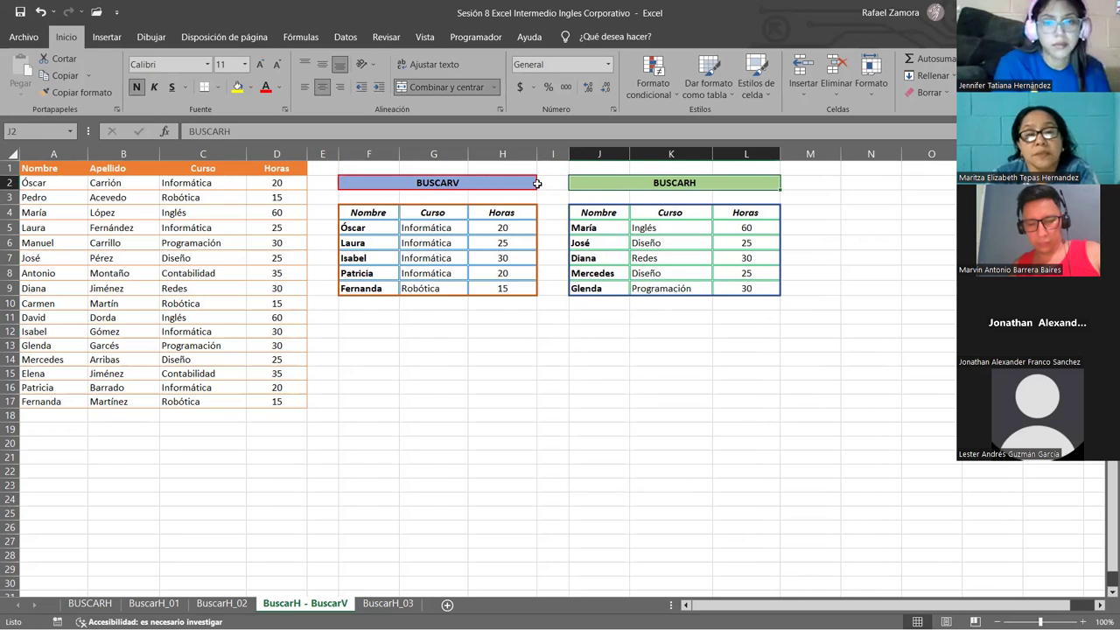
click(491, 185)
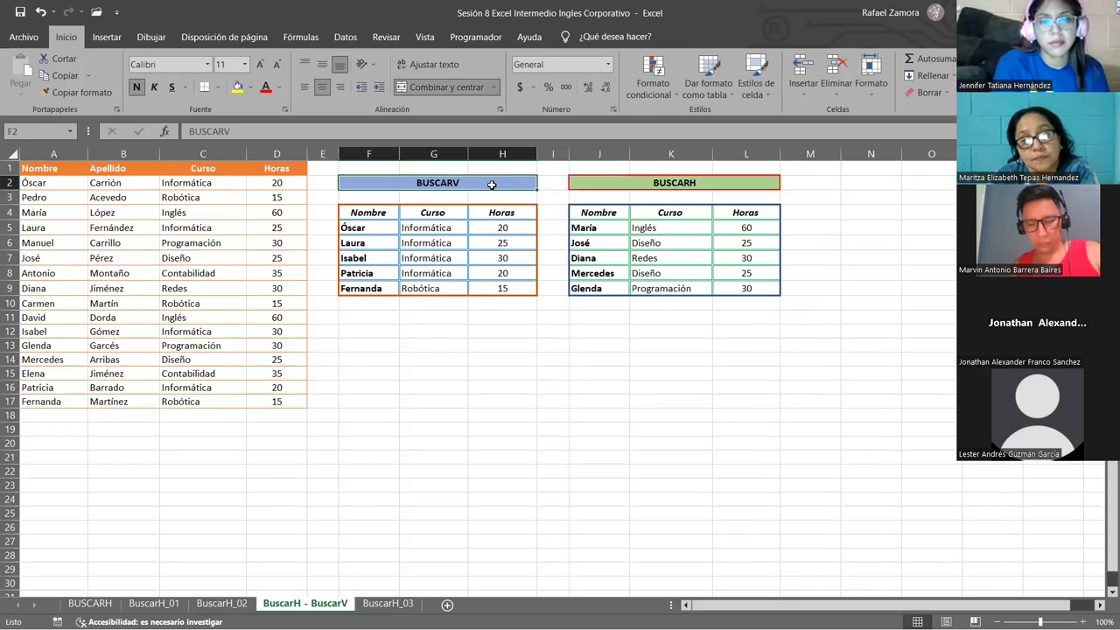
click(731, 183)
click(736, 435)
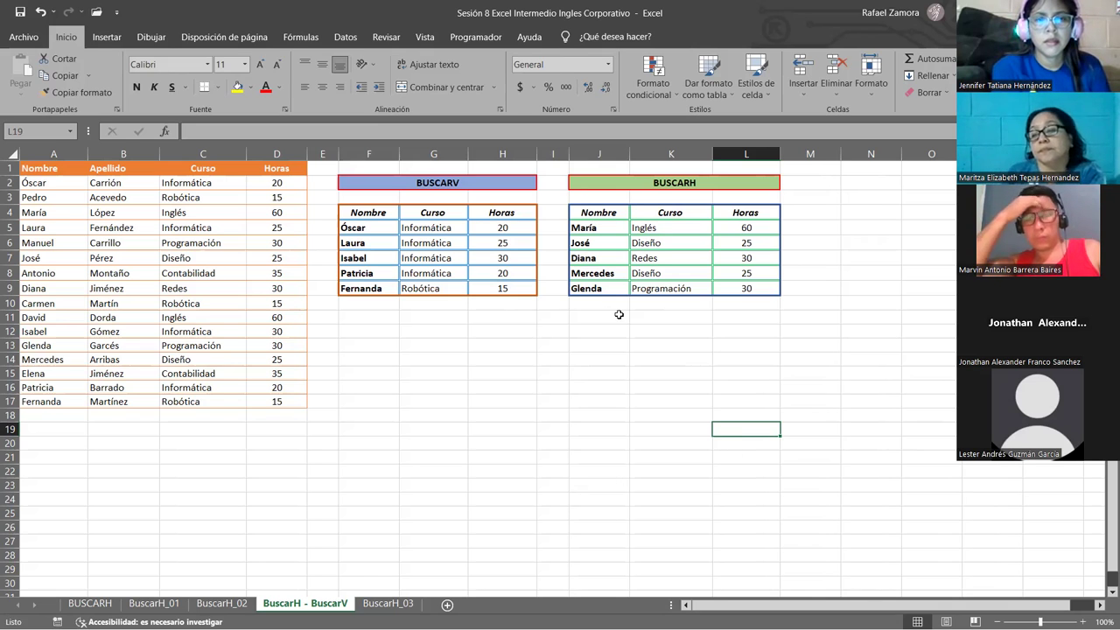
click(826, 368)
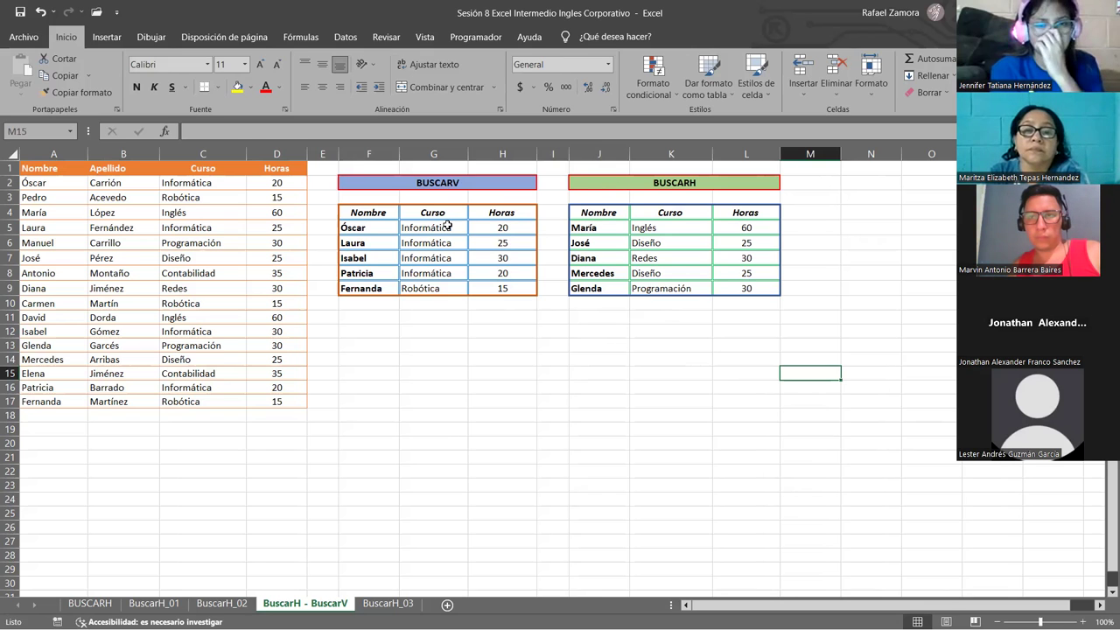
drag(447, 226, 744, 303)
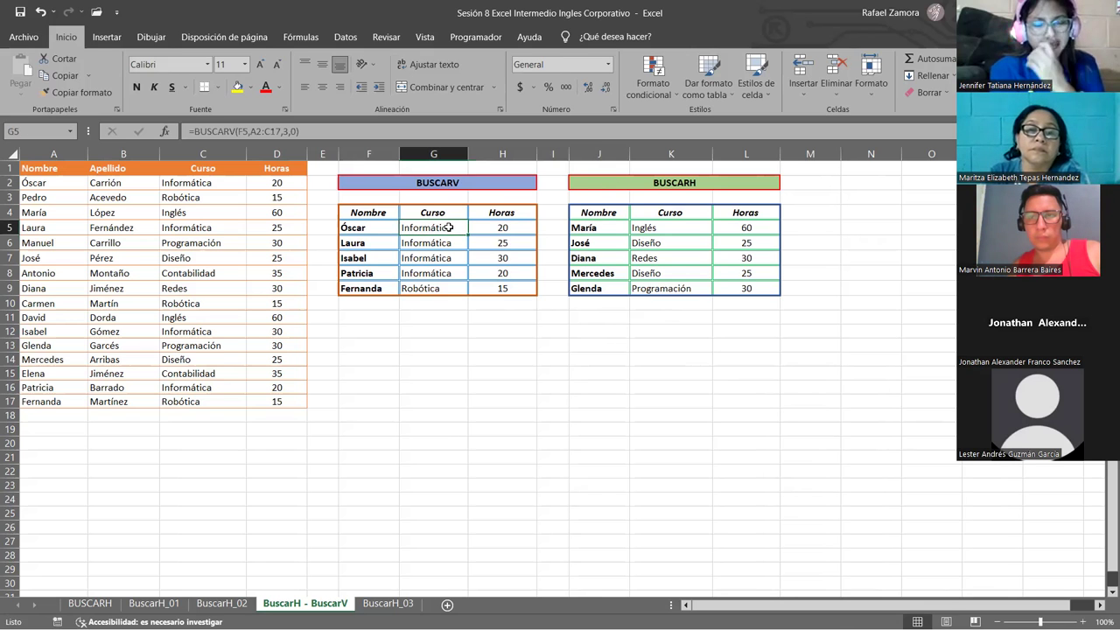
click(601, 339)
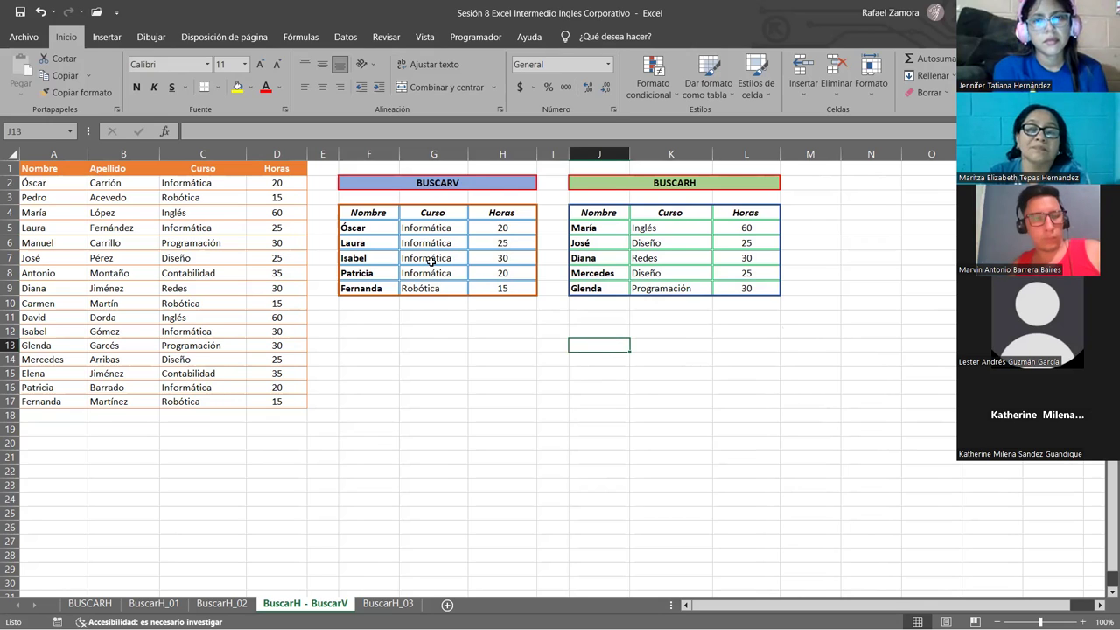
click(597, 457)
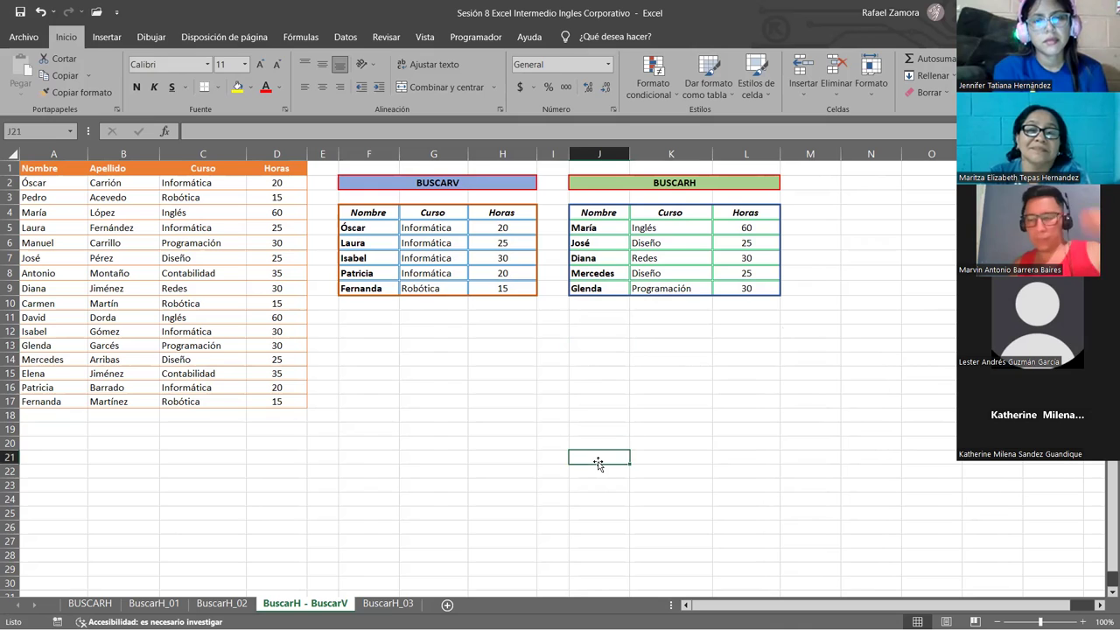